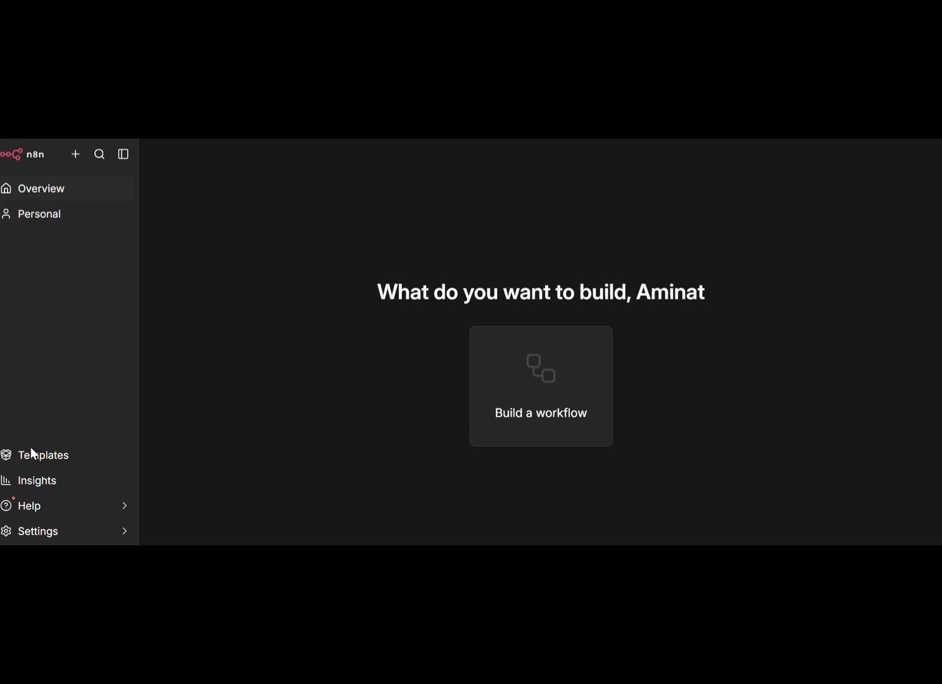
# Create a new workflow from scratch in the Personal space and add an on-a-schedule trigger as its first node
pyautogui.click(61, 228)
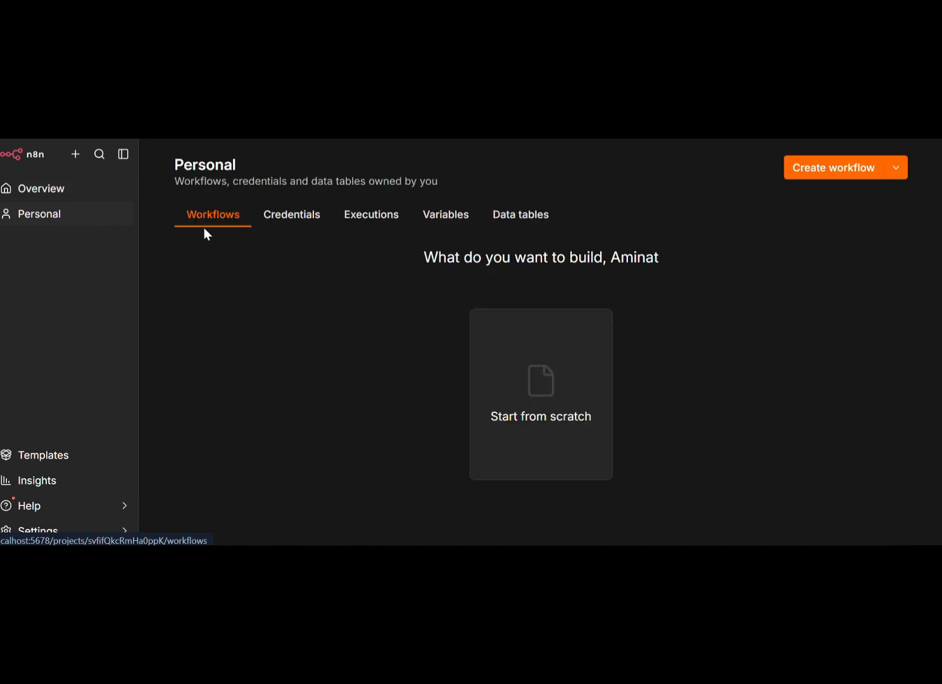
pyautogui.click(538, 375)
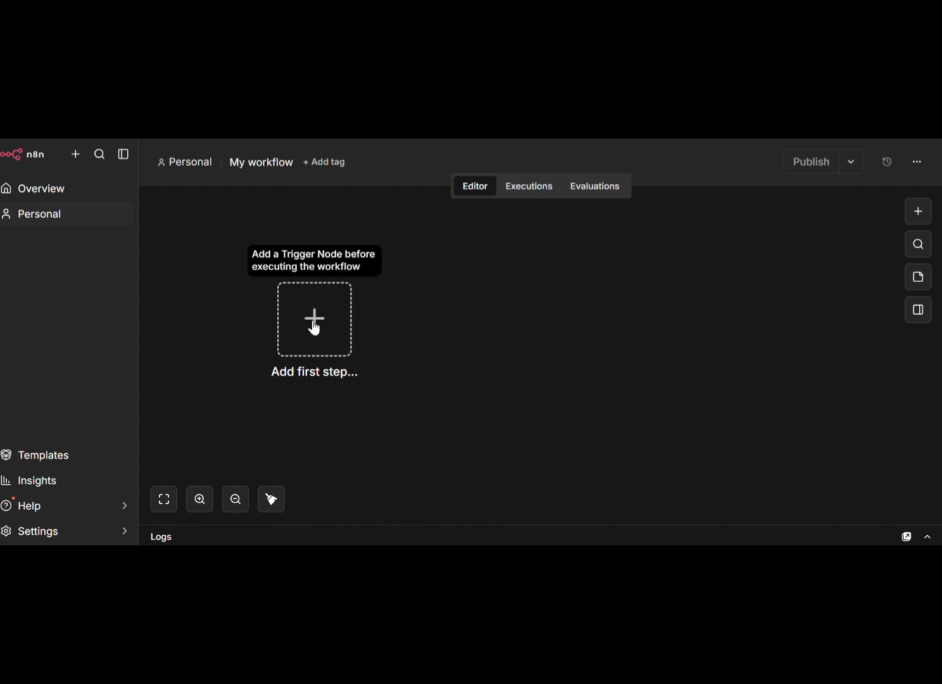
pyautogui.click(313, 324)
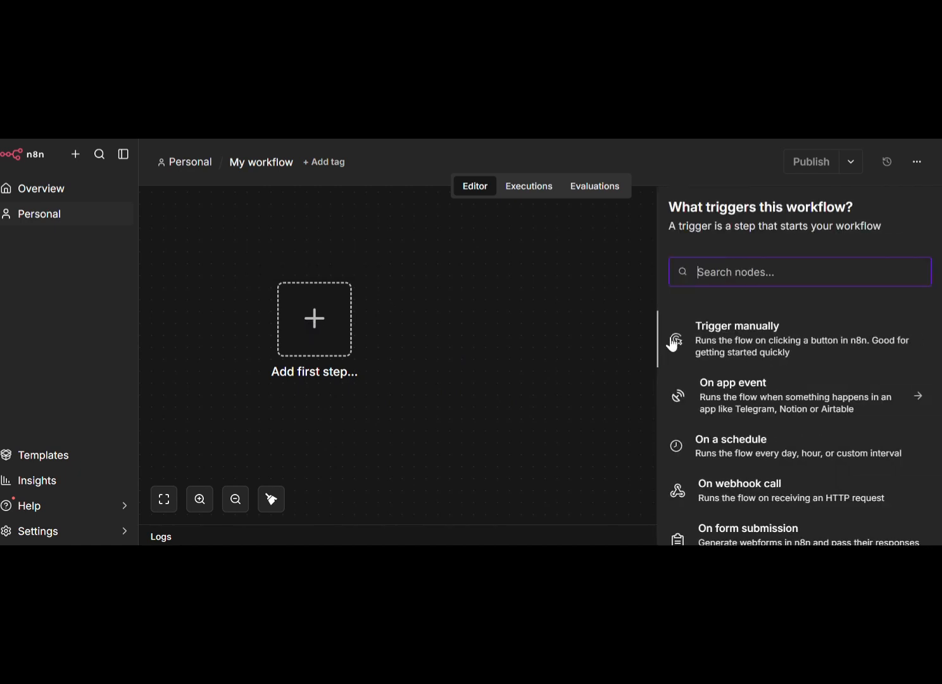
pyautogui.click(743, 452)
# Set the schedule trigger's days between triggers to 7 and its trigger hour to 9am
pyautogui.click(114, 376)
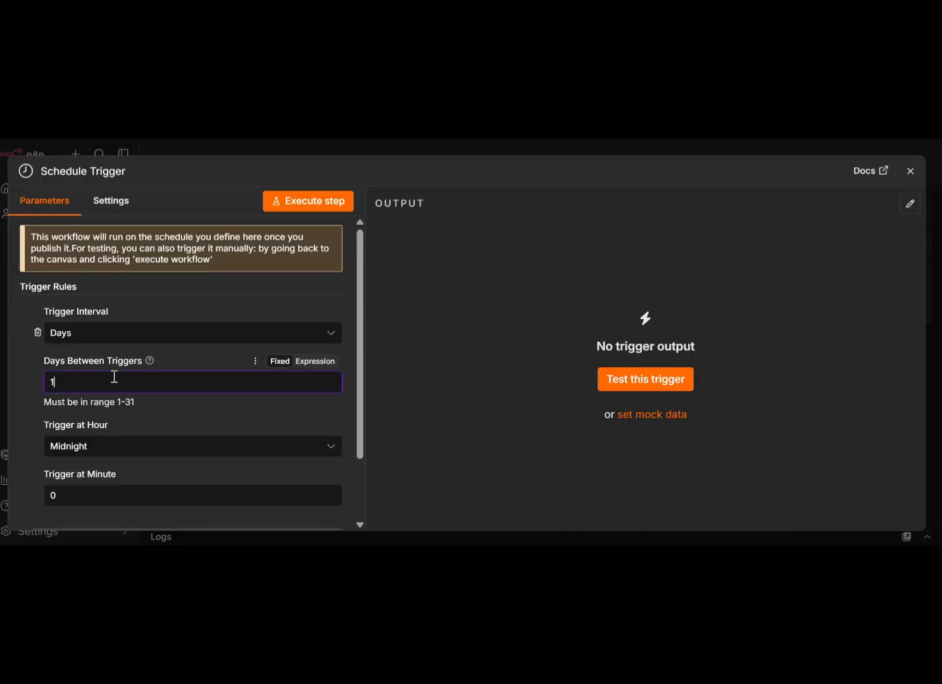
pyautogui.press('BackSpace')
pyautogui.write('5')
pyautogui.click(120, 447)
pyautogui.scroll(-2, 113, 369)
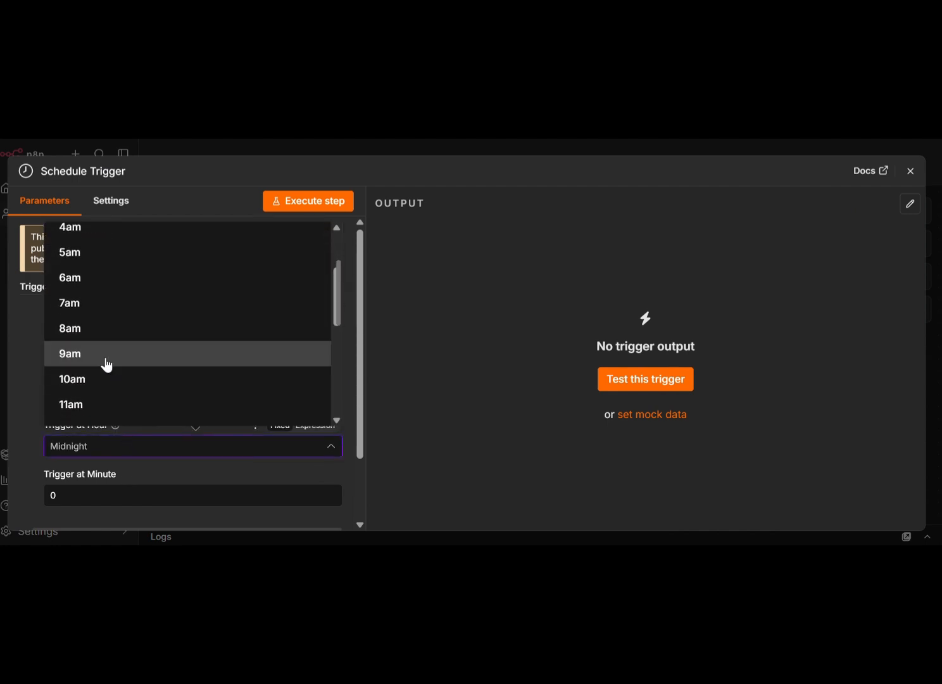
pyautogui.click(102, 365)
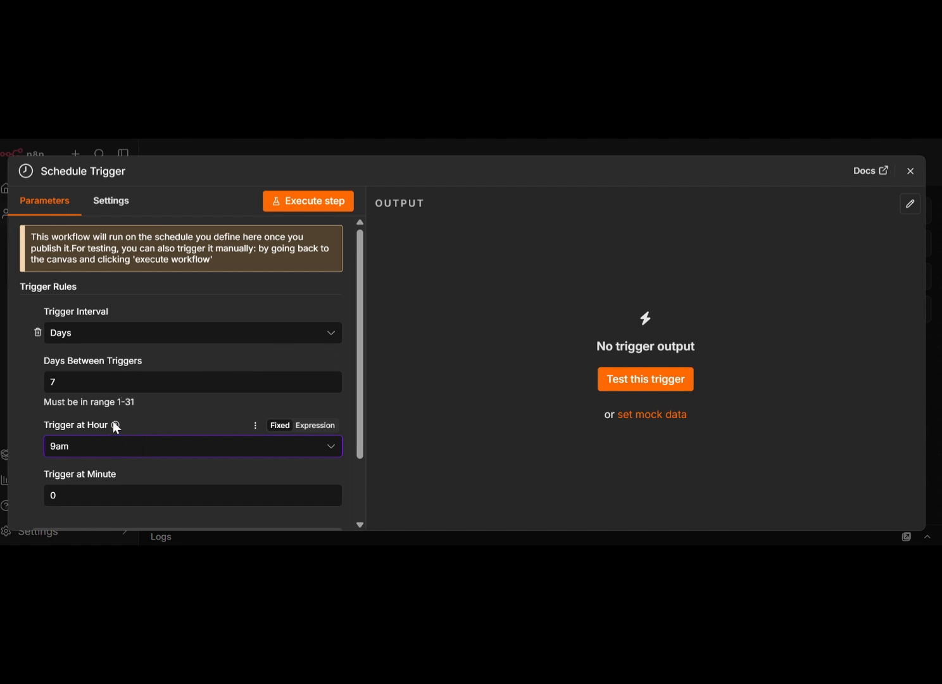
# Set the schedule trigger's minute to 30
pyautogui.moveTo(116, 426)
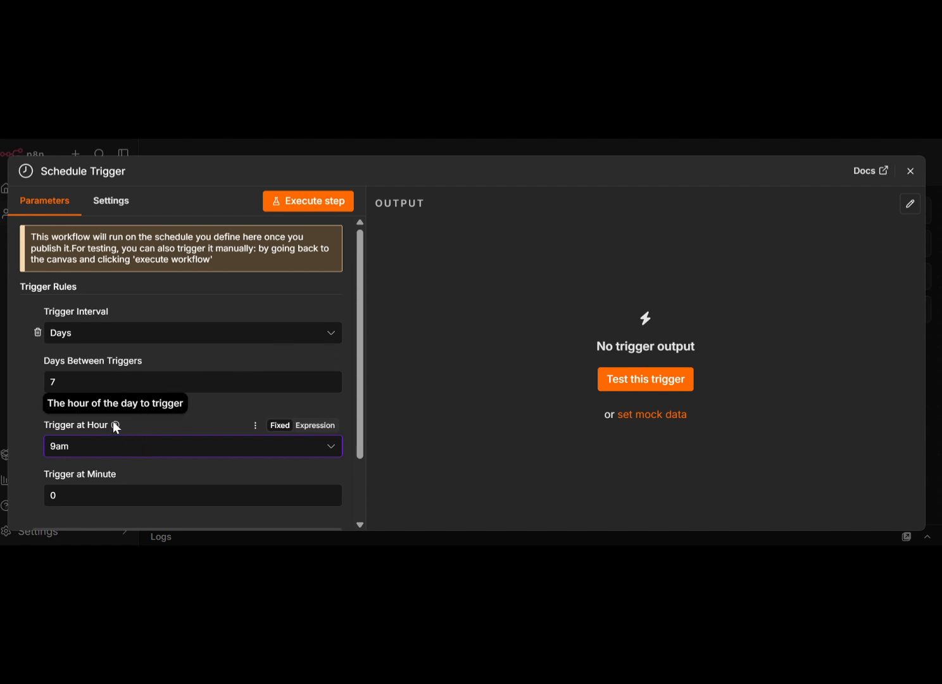
pyautogui.scroll(-1, 116, 427)
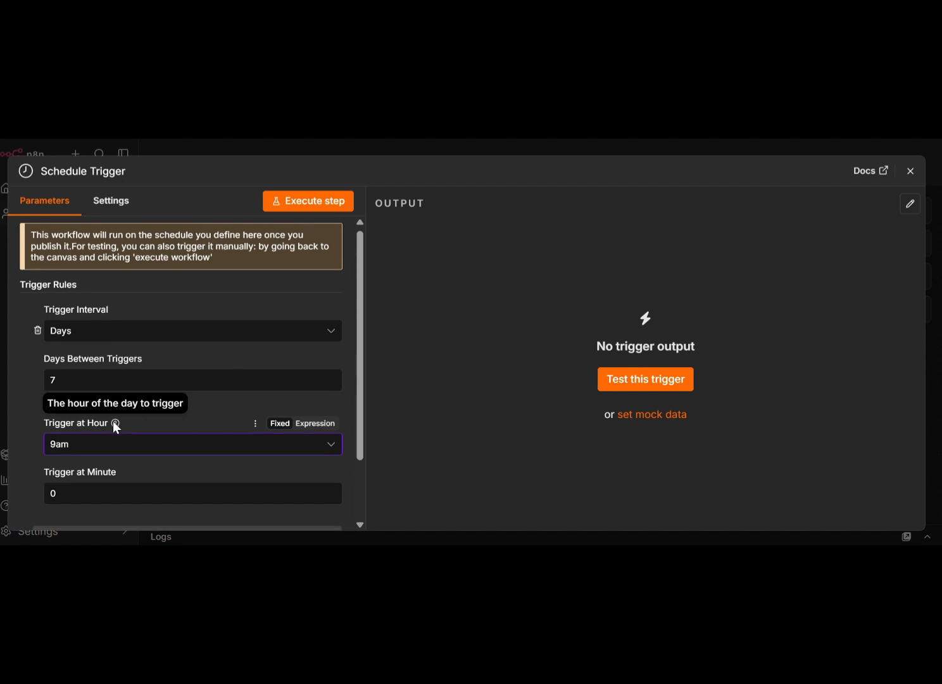
pyautogui.scroll(-3, 116, 426)
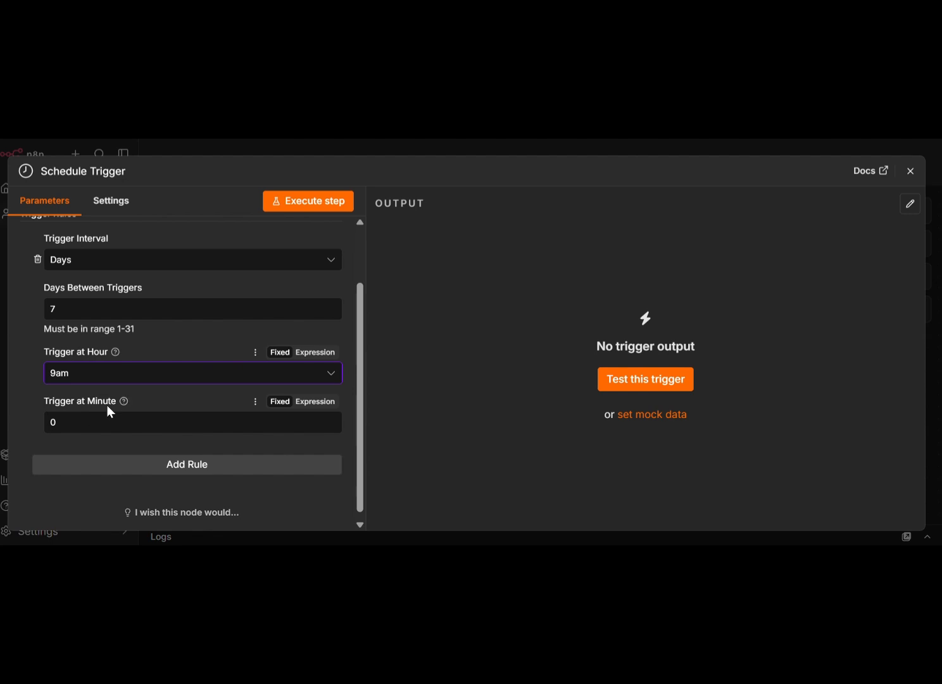
pyautogui.moveTo(124, 403)
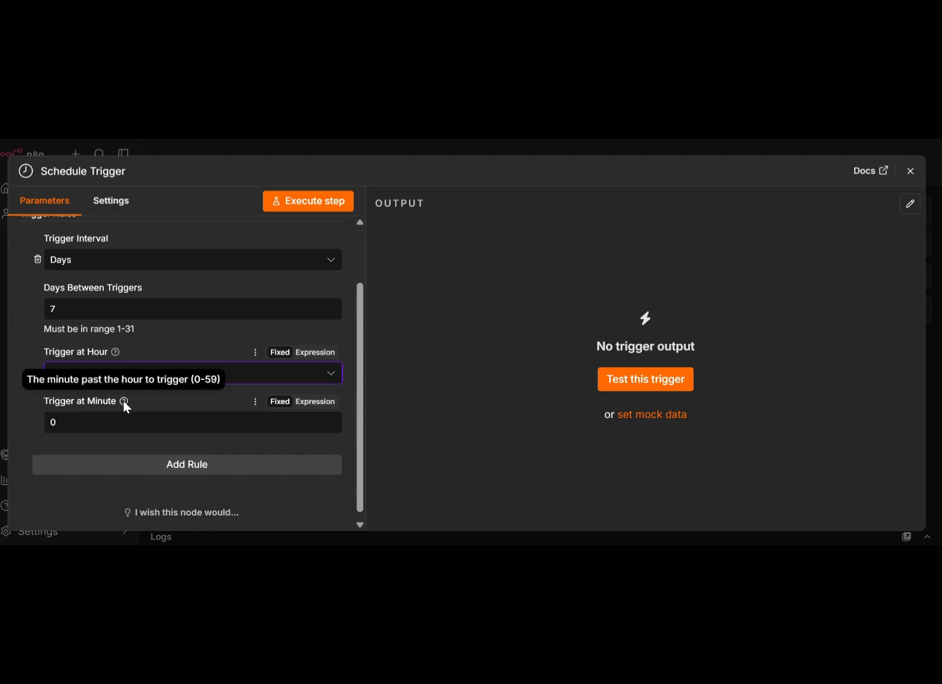
pyautogui.click(87, 422)
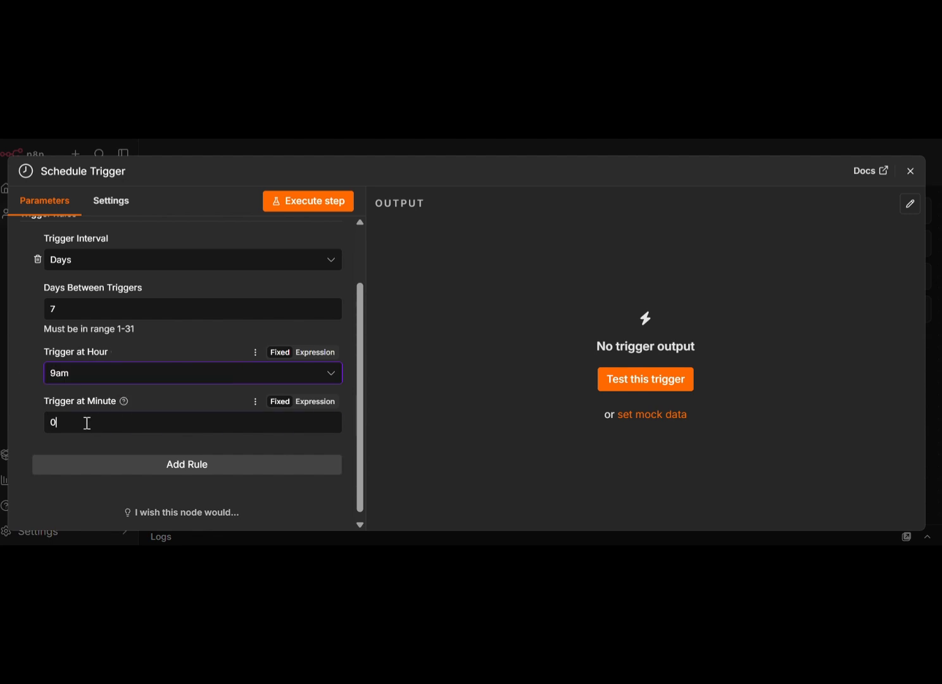
pyautogui.press('BackSpace')
pyautogui.write('30')
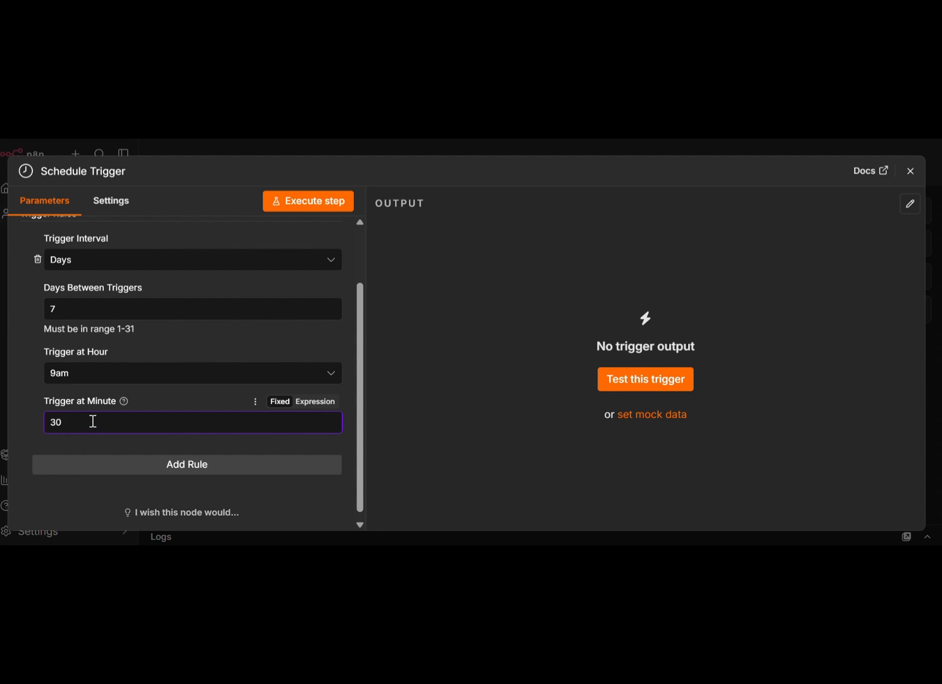
# Test the schedule trigger, view its output as JSON and as schema, and return to the canvas
pyautogui.scroll(2, 181, 392)
pyautogui.scroll(1, 181, 386)
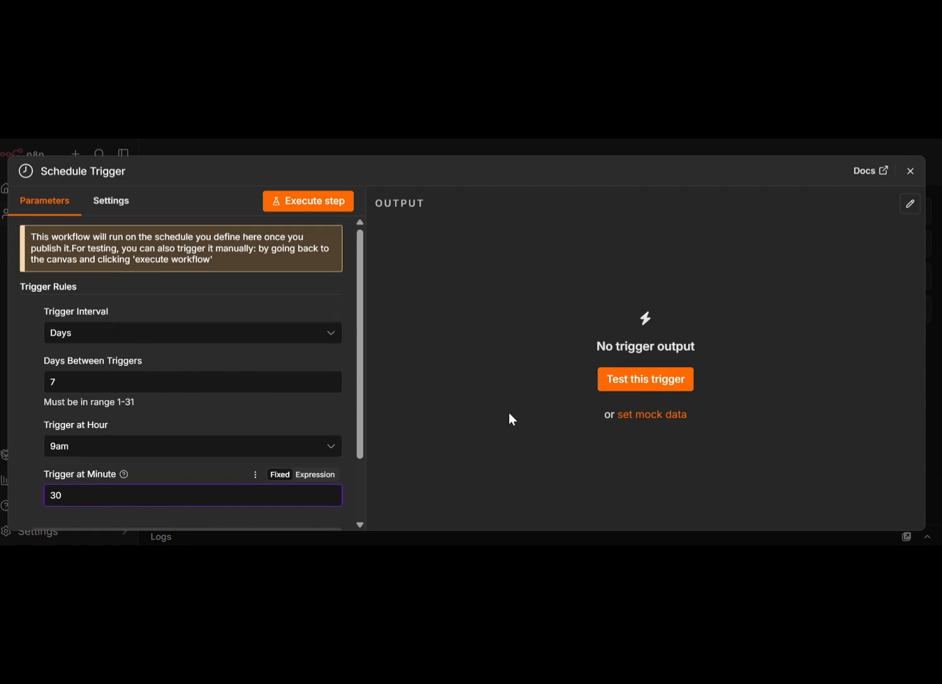
pyautogui.click(642, 382)
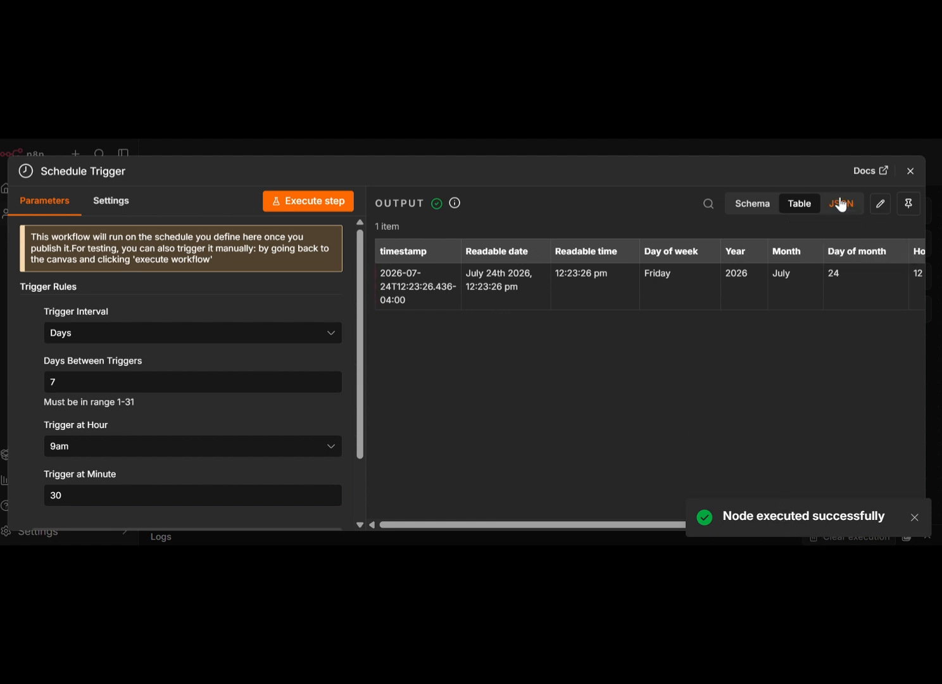
pyautogui.click(842, 203)
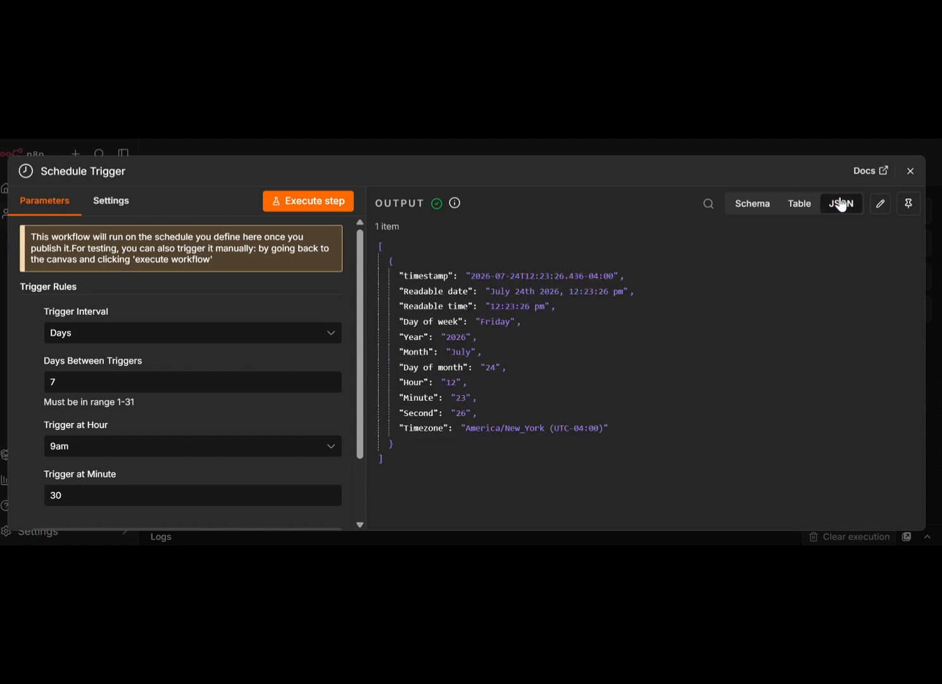
pyautogui.click(751, 203)
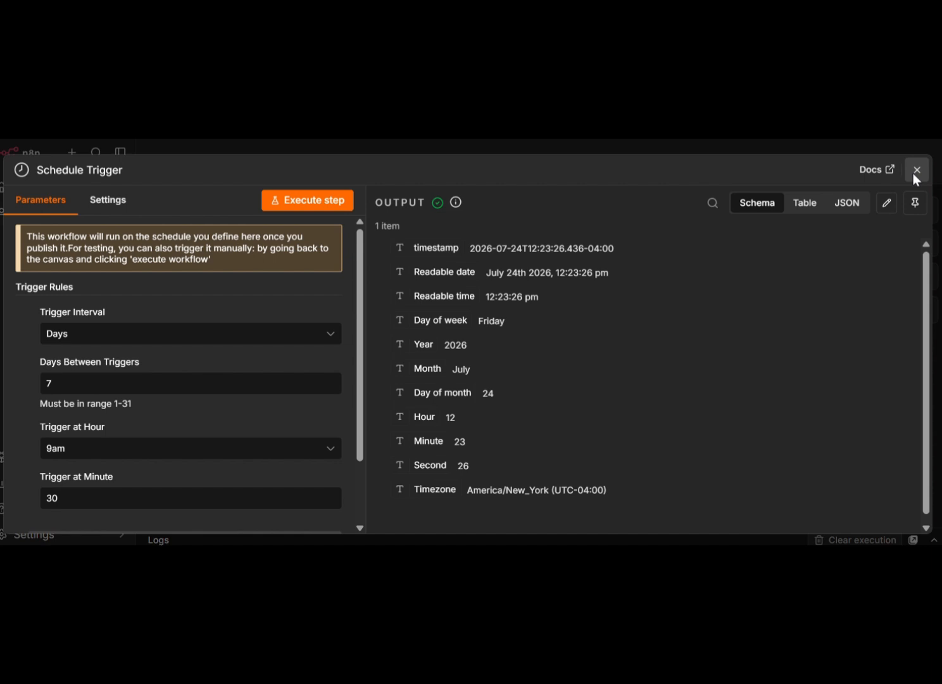
pyautogui.click(916, 171)
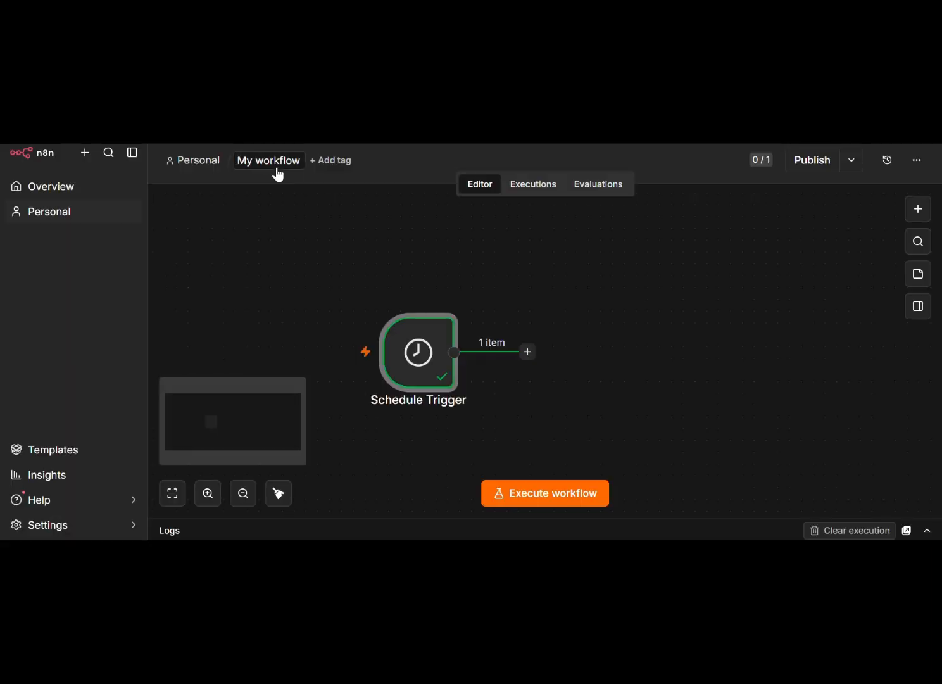
# Rename the workflow as "User Release Automation Test"
pyautogui.click(277, 164)
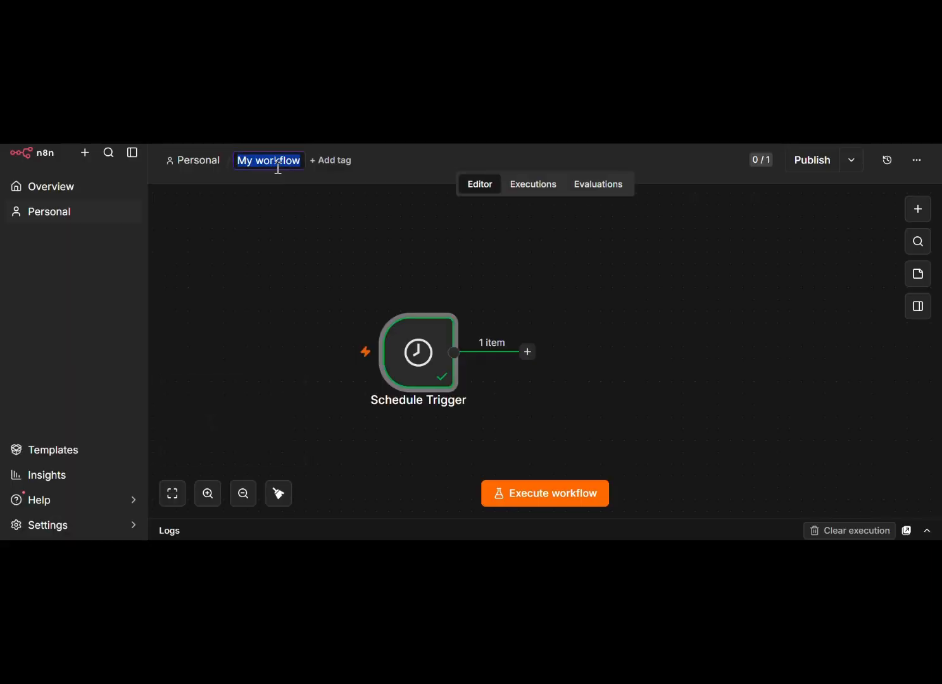
pyautogui.write('User')
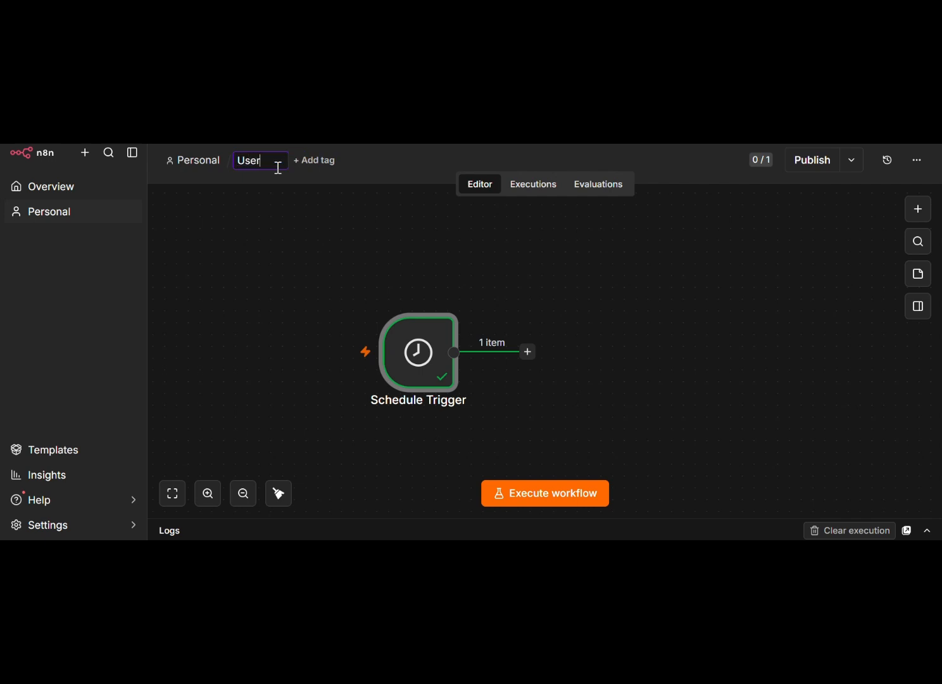
pyautogui.write(' Release Test')
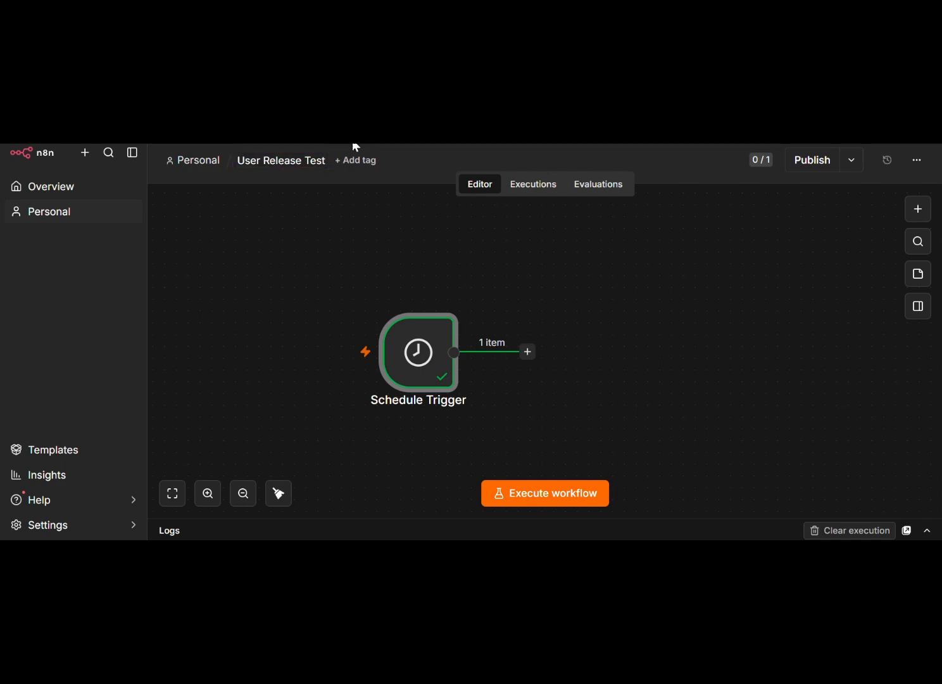
pyautogui.click(311, 158)
pyautogui.click(311, 158)
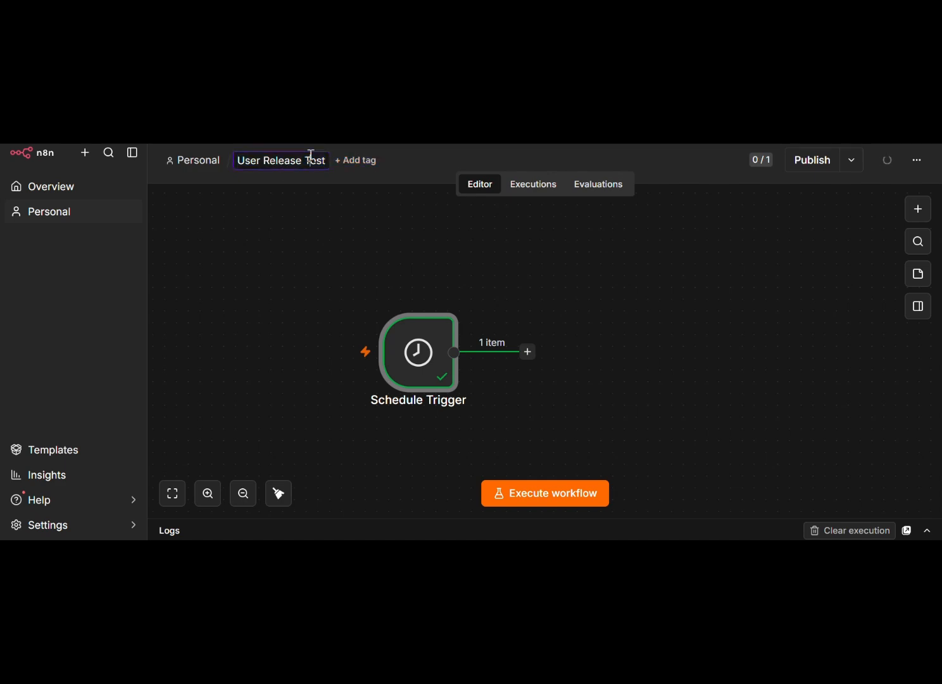
pyautogui.moveTo(304, 159); pyautogui.dragTo(348, 175)
pyautogui.write('Automation Test')
pyautogui.press('Return')
# Search for "zoho" nodes to follow the Schedule Trigger and look through the available integrations
pyautogui.click(527, 352)
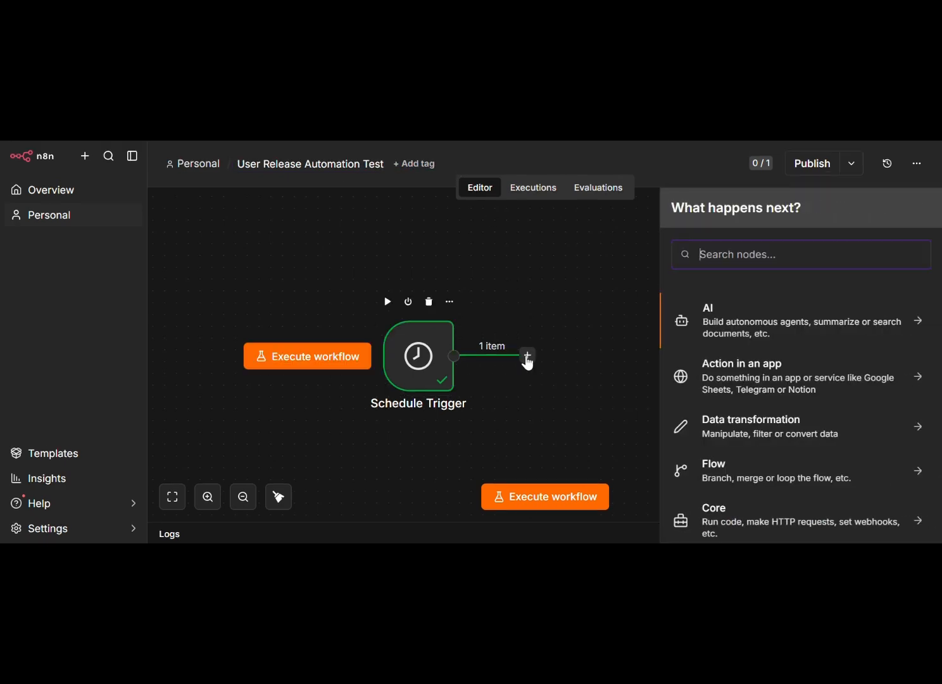
pyautogui.write('z')
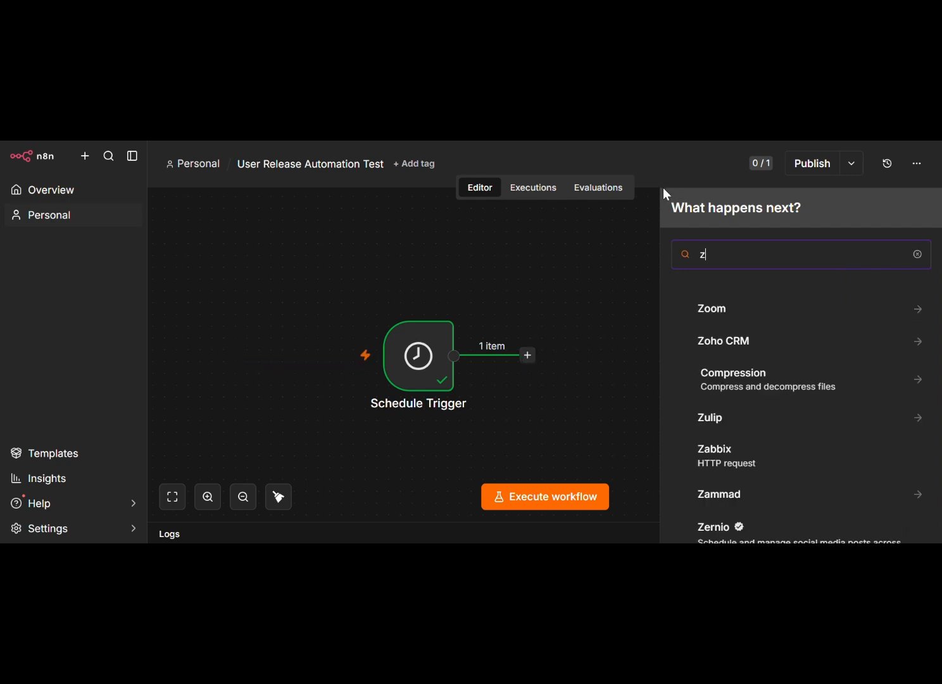
pyautogui.write('oho')
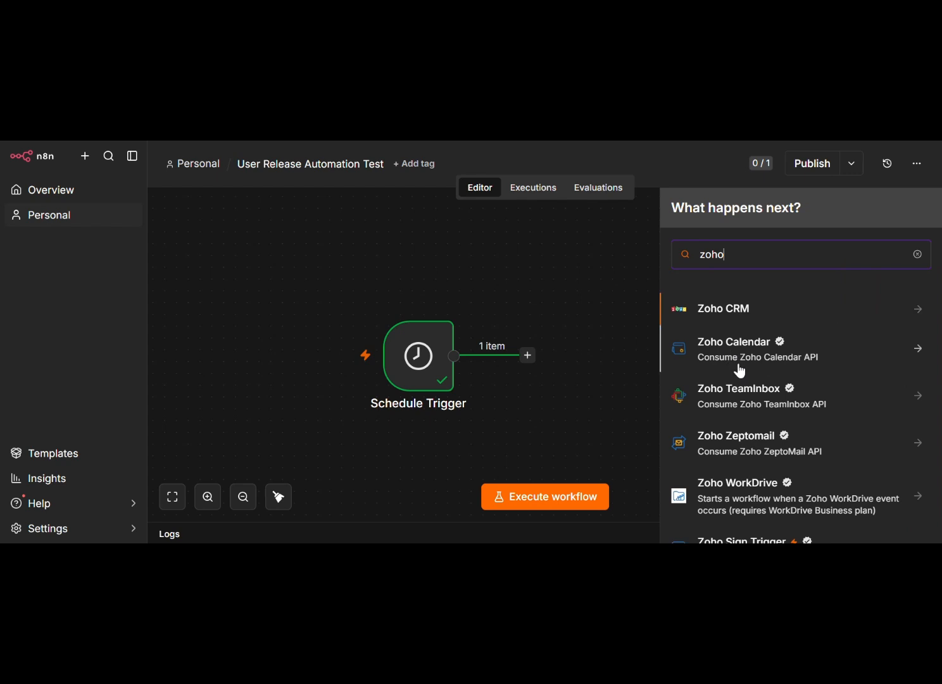
pyautogui.scroll(-1, 739, 370)
pyautogui.scroll(-5, 739, 371)
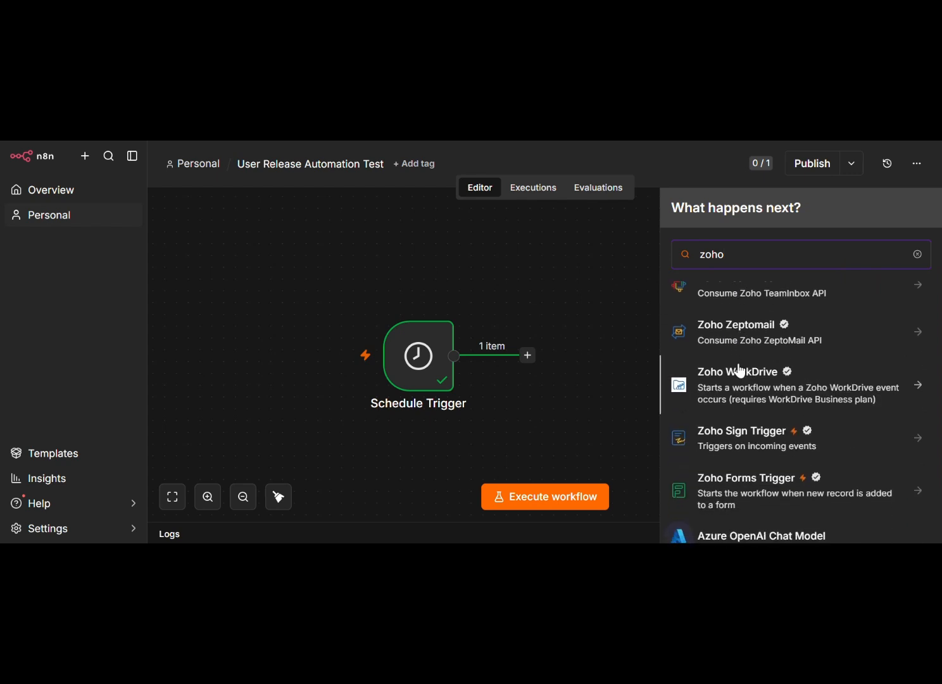
pyautogui.scroll(-2, 740, 370)
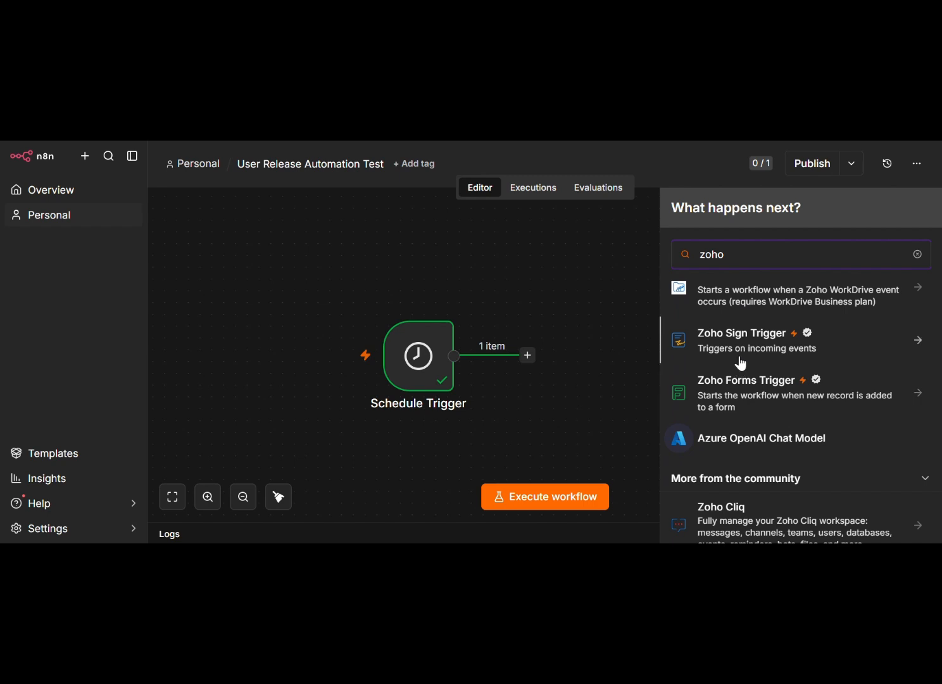
# Narrow the node search to "zoho spr" to check for a matching Zoho node, and clear the query
pyautogui.write('s')
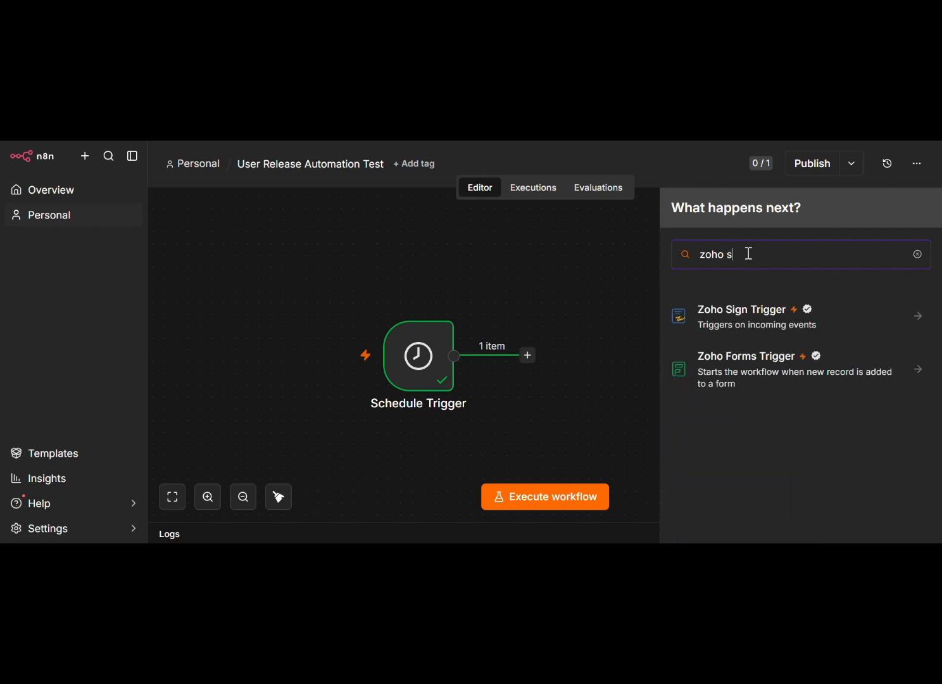
pyautogui.write('pr')
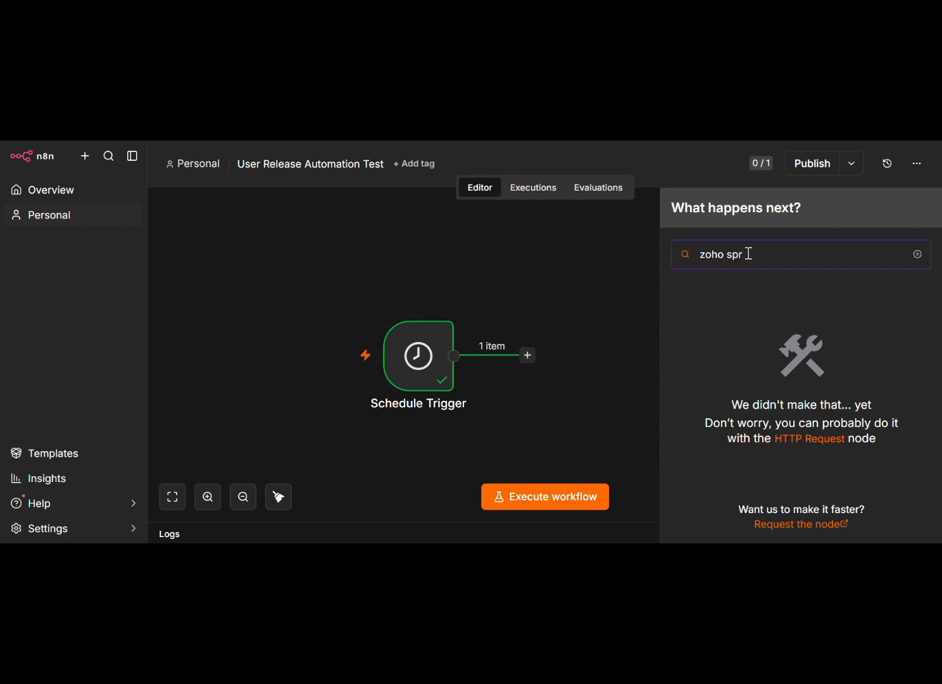
pyautogui.press('BackSpace')
pyautogui.press('BackSpace')
pyautogui.press('BackSpace')
pyautogui.press('BackSpace')
pyautogui.press('BackSpace')
pyautogui.press('BackSpace')
pyautogui.press('BackSpace')
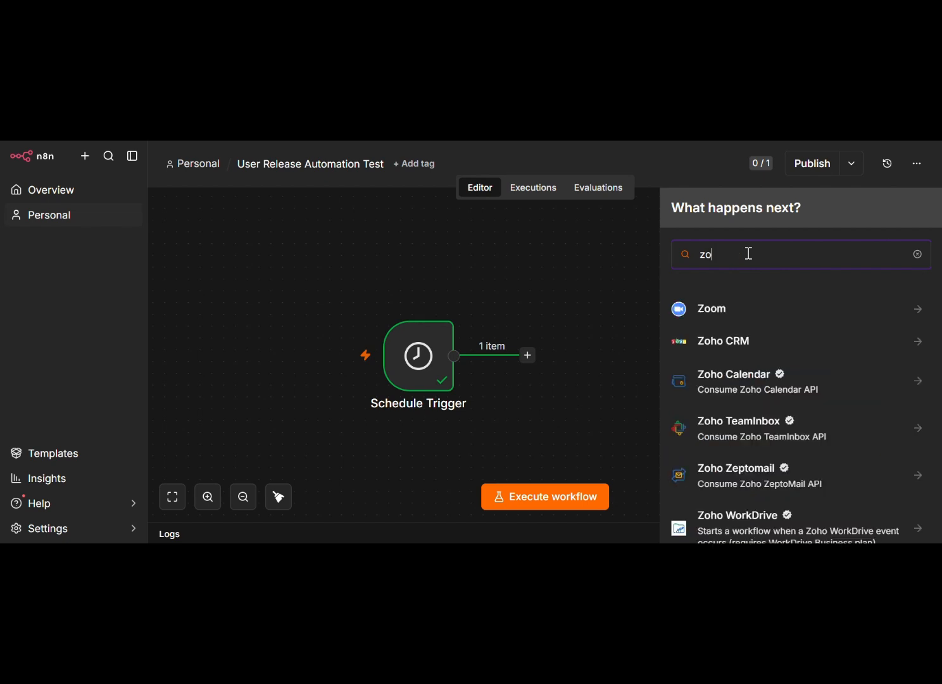
# Search the nodes for "zoho" again, look through the official and community integrations, and clear the query
pyautogui.write('z')
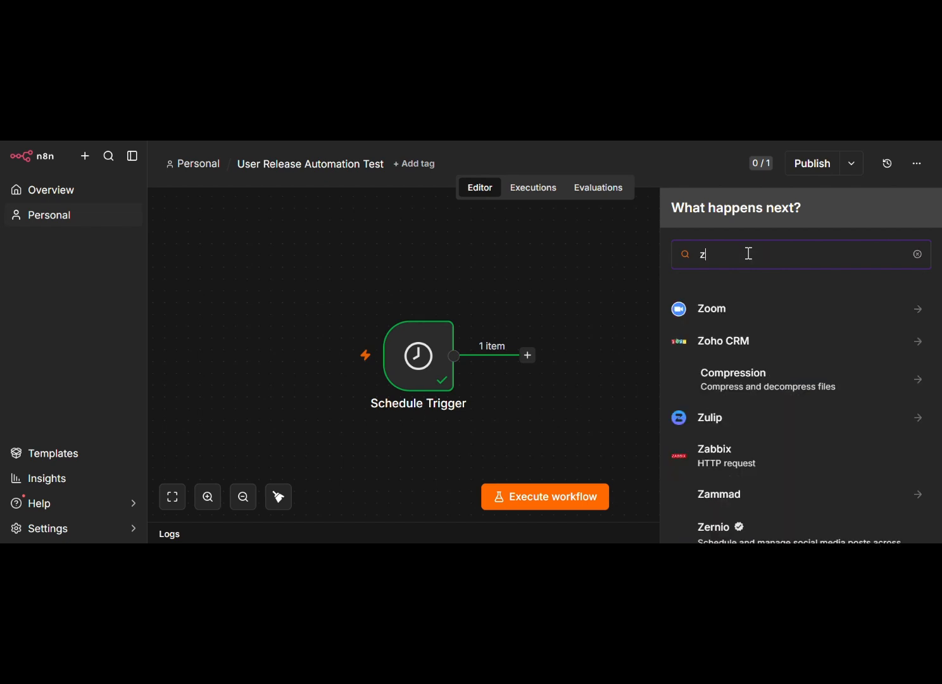
pyautogui.write('oho')
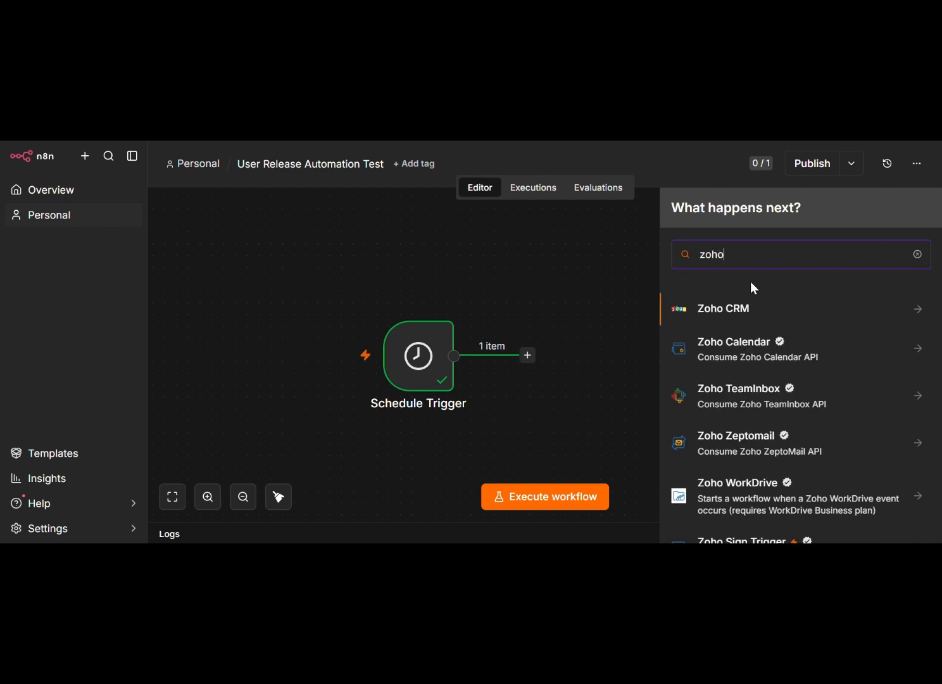
pyautogui.scroll(-2, 773, 392)
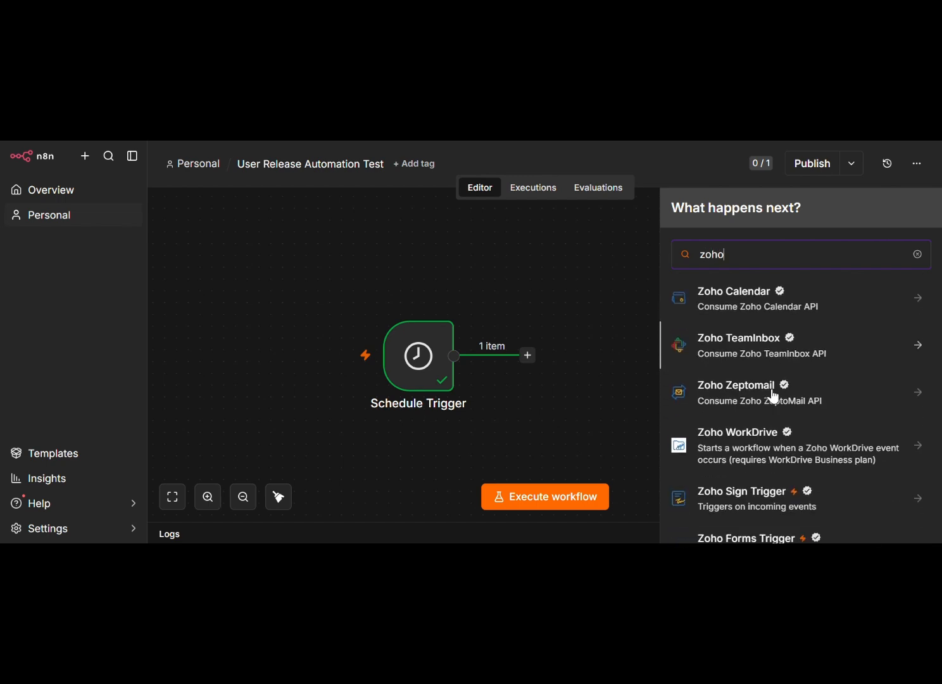
pyautogui.scroll(-3, 774, 396)
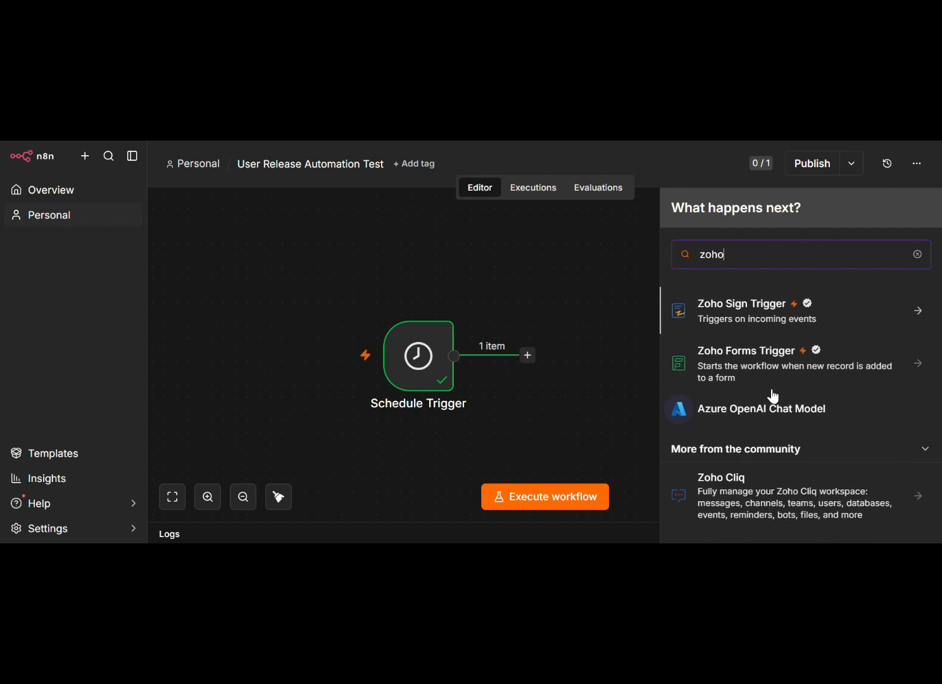
pyautogui.scroll(-1, 774, 397)
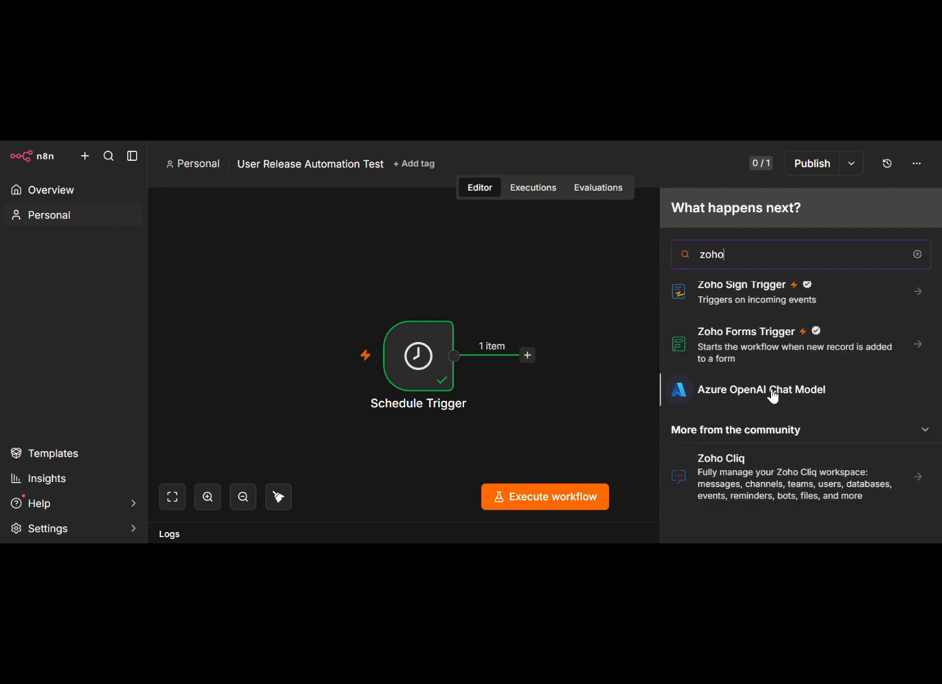
pyautogui.scroll(5, 773, 394)
pyautogui.press('BackSpace')
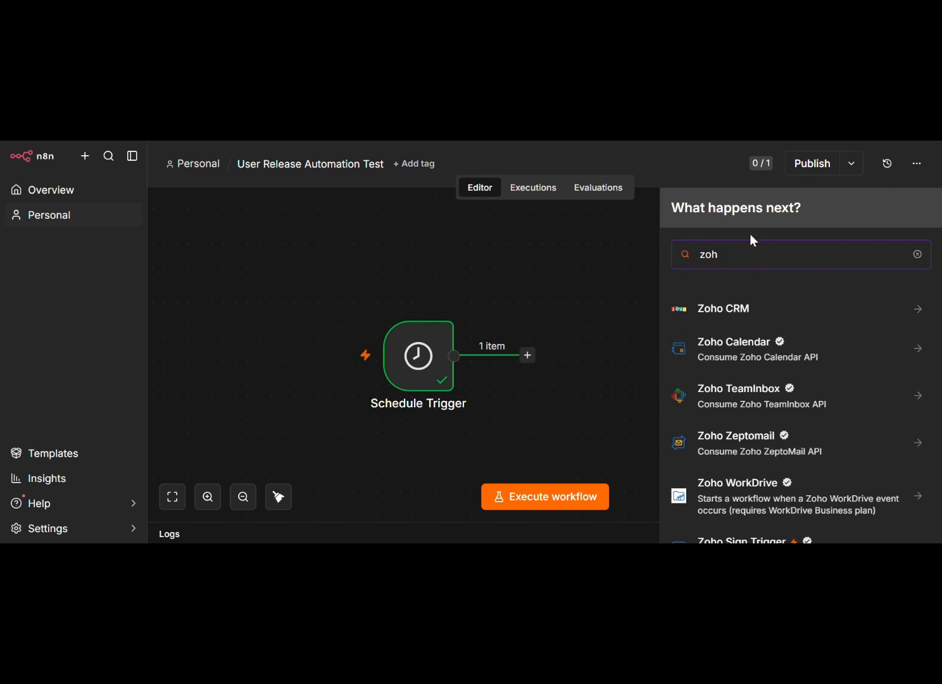
pyautogui.press('BackSpace')
pyautogui.press('BackSpace')
pyautogui.press('BackSpace')
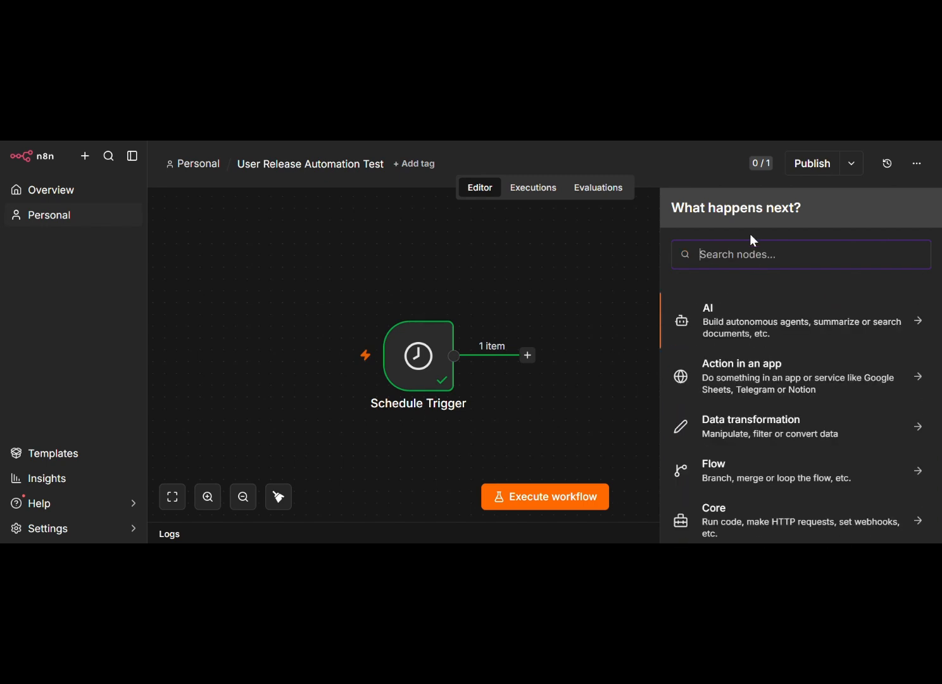
# Add an HTTP Request node after the Schedule Trigger and choose GET as its method
pyautogui.write('htt')
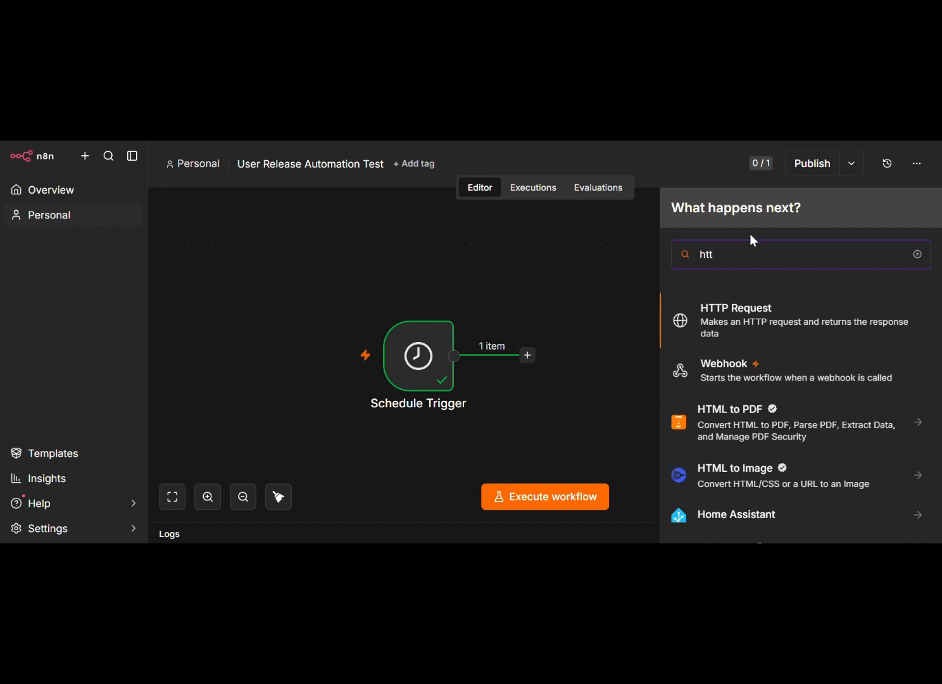
pyautogui.click(738, 330)
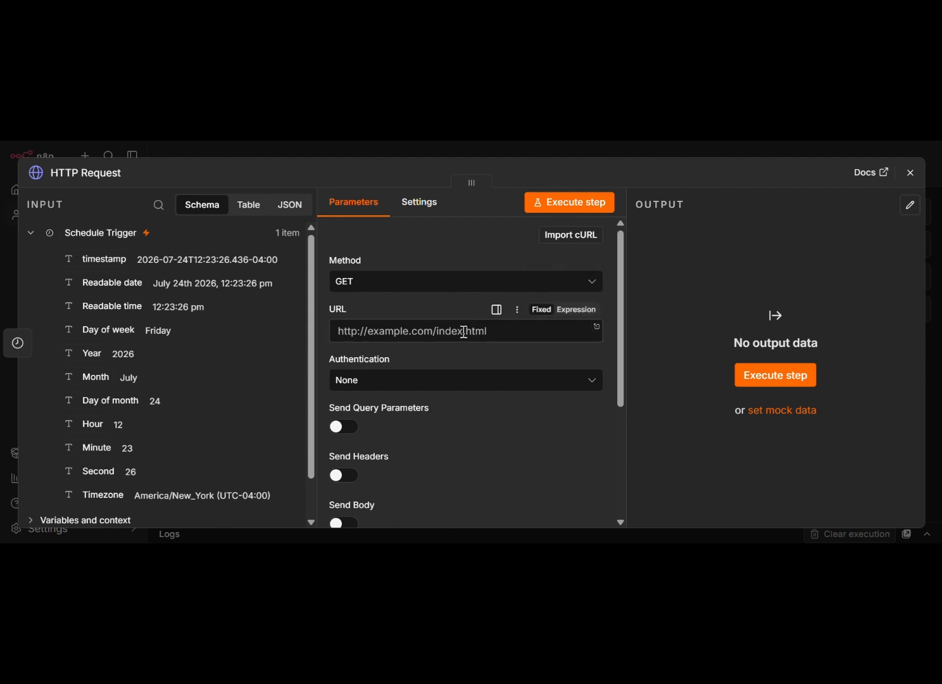
pyautogui.click(385, 291)
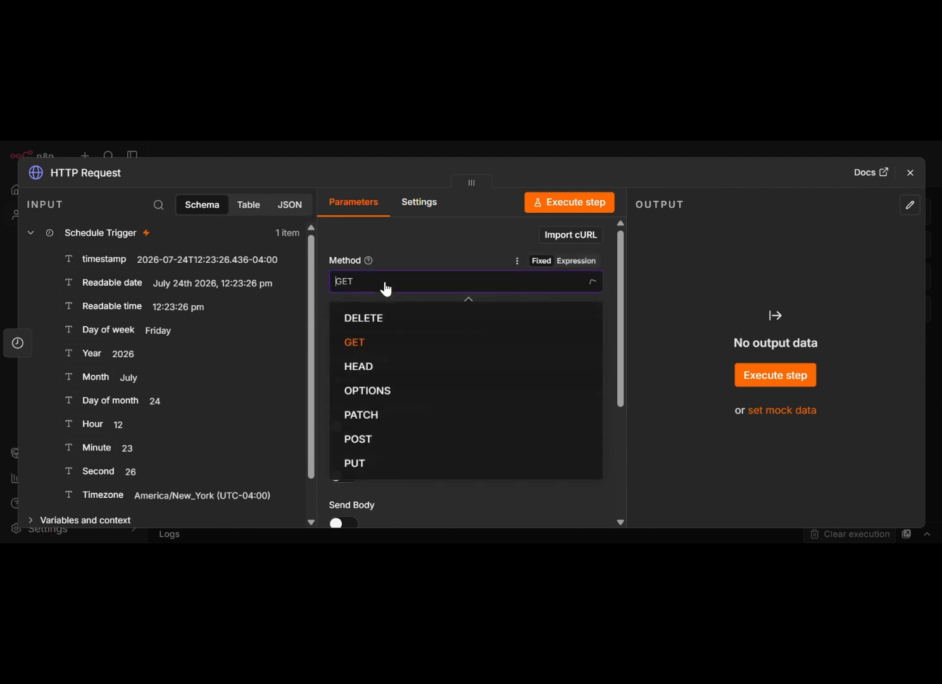
pyautogui.click(374, 352)
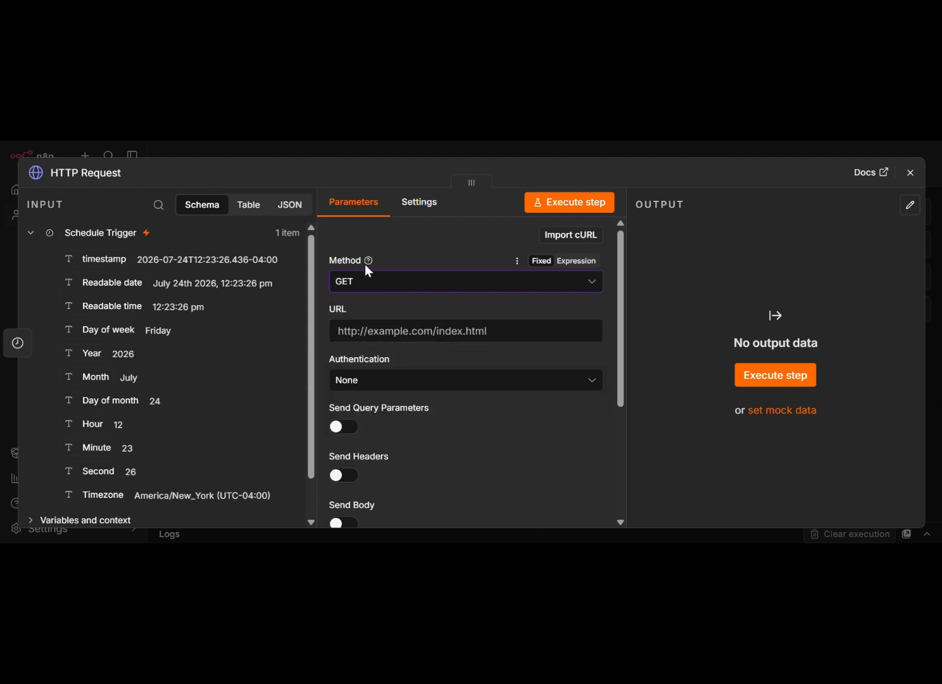
pyautogui.moveTo(367, 261)
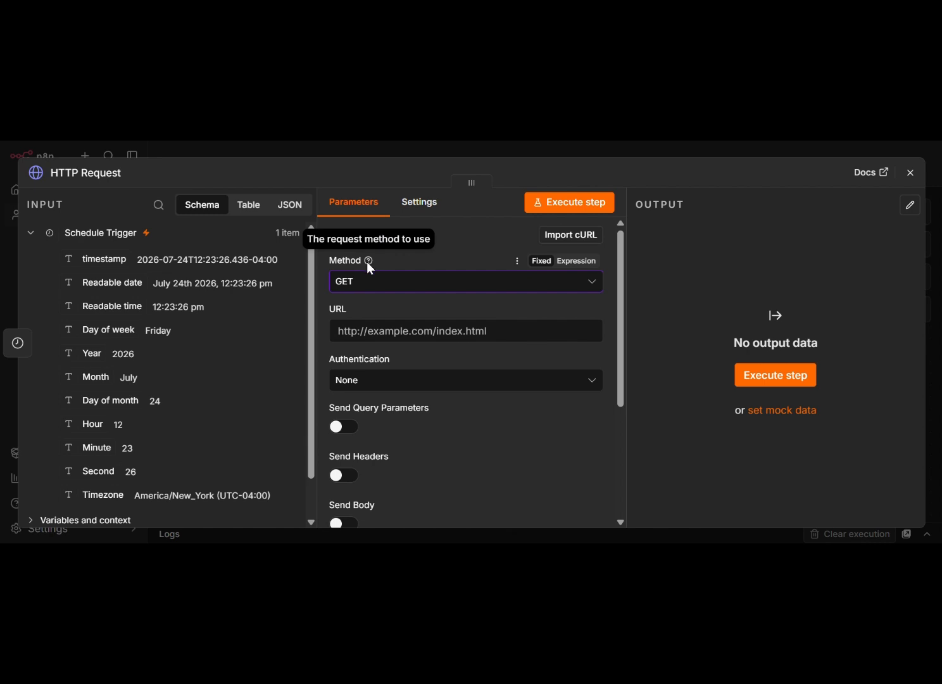
pyautogui.click(373, 337)
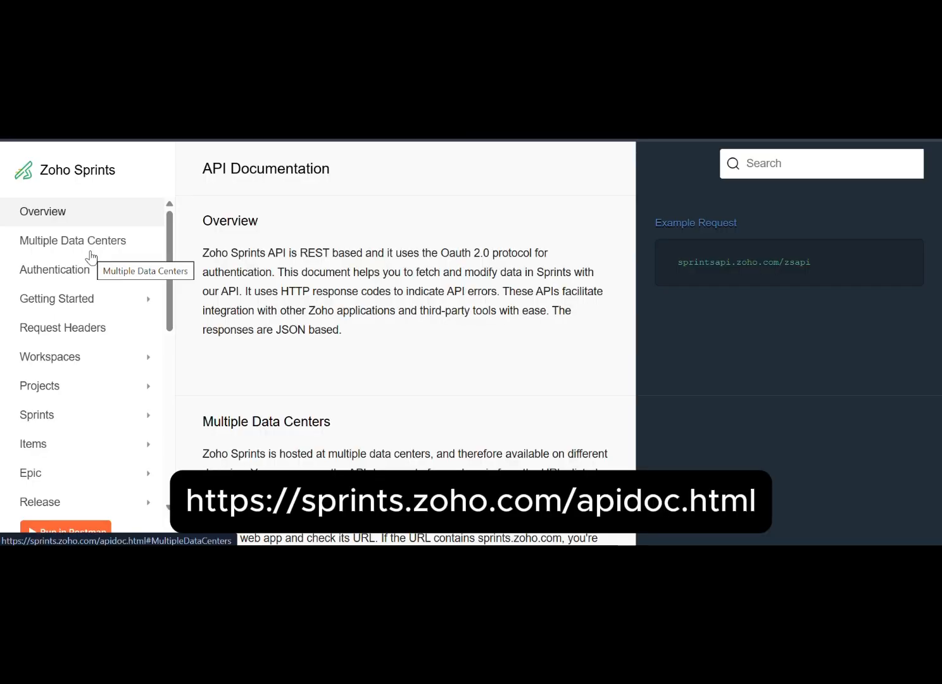
# In the Zoho Sprints API documentation, open Get sprints and examine the APIEndPoint, teamId and projectId parts of its request URL
pyautogui.scroll(-4, 91, 254)
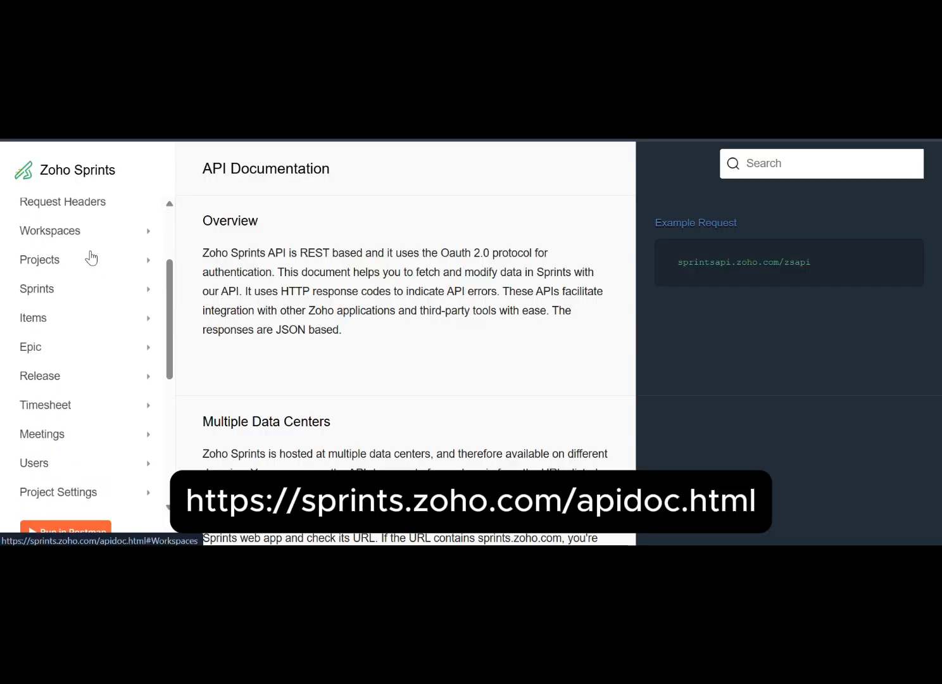
pyautogui.click(51, 293)
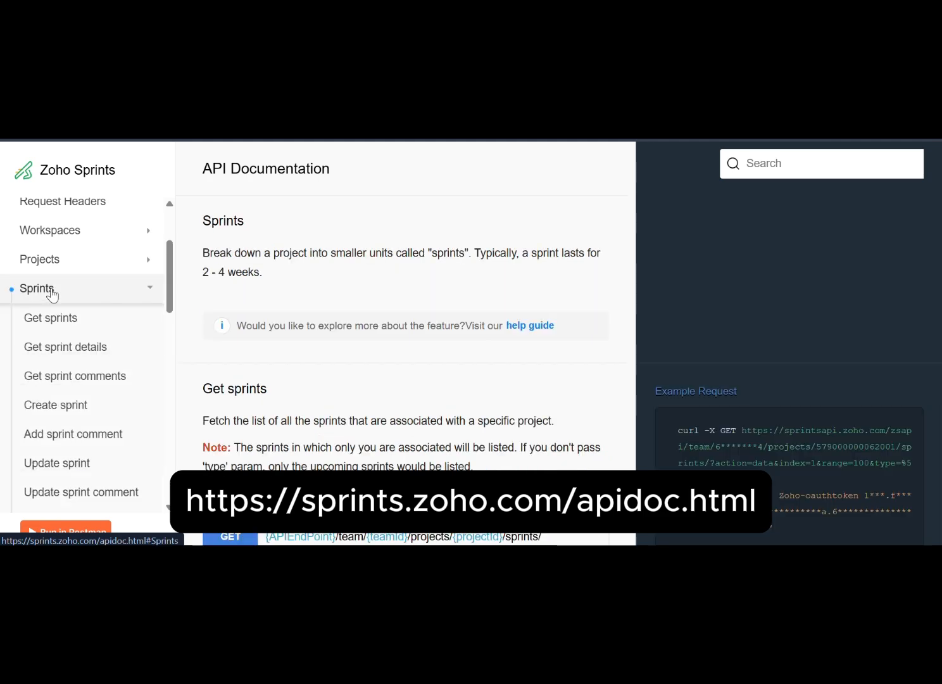
pyautogui.click(64, 321)
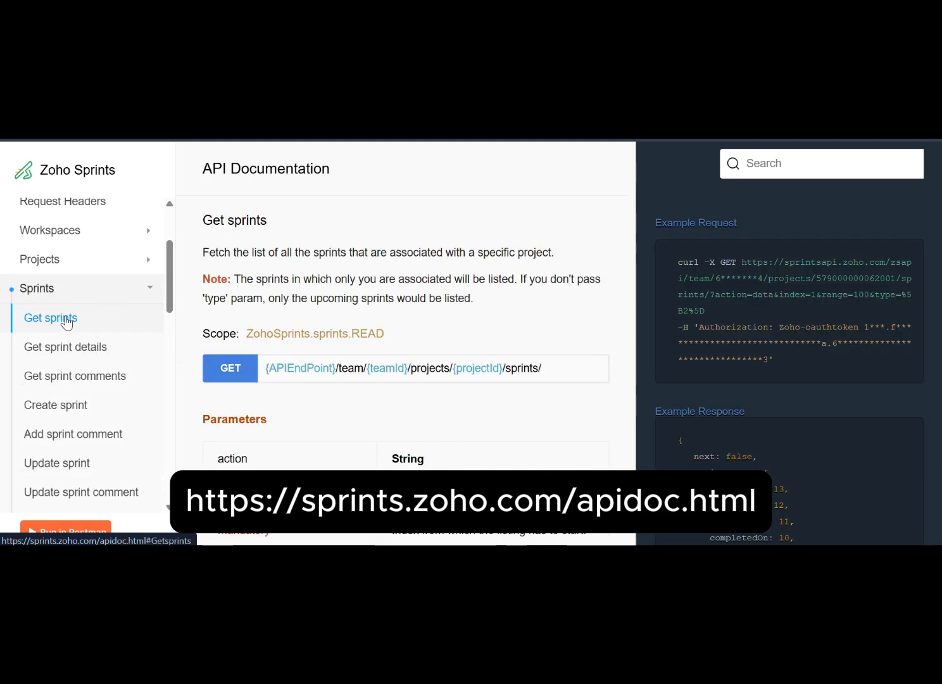
pyautogui.scroll(-1, 364, 206)
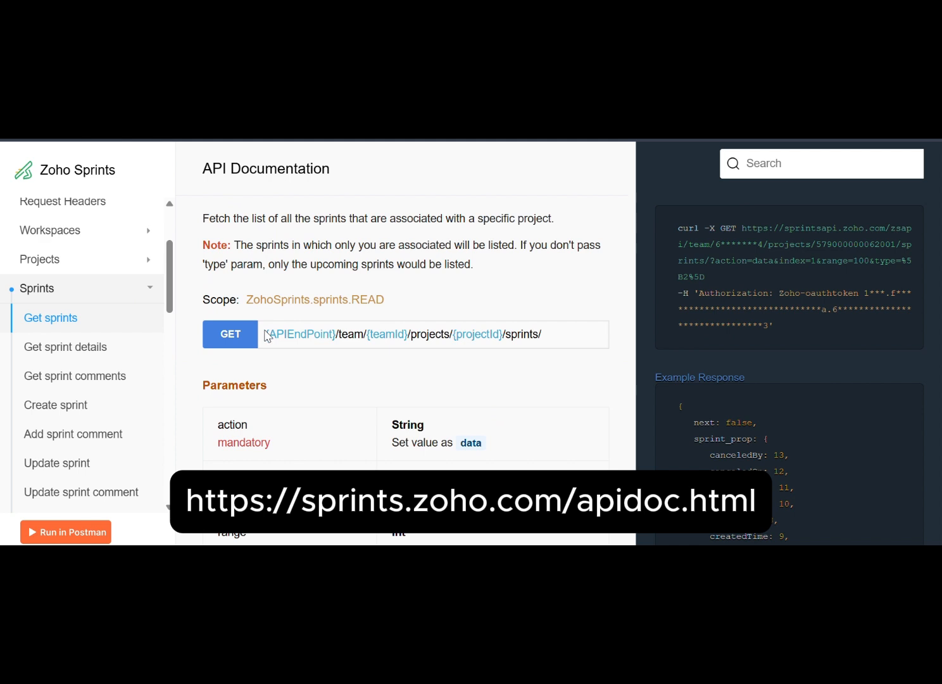
pyautogui.moveTo(266, 336); pyautogui.dragTo(337, 334)
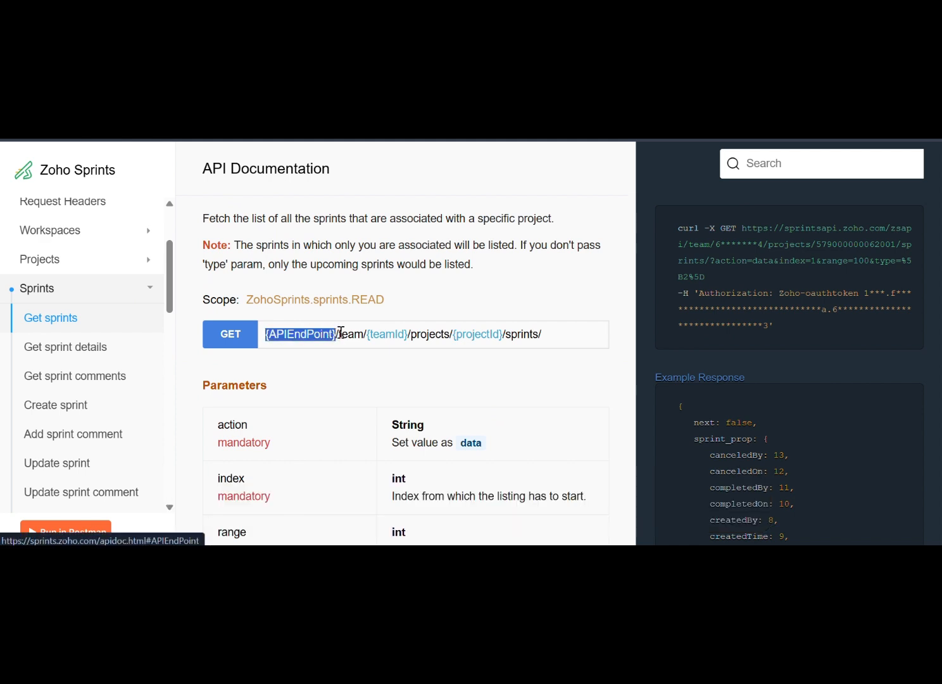
pyautogui.click(365, 337)
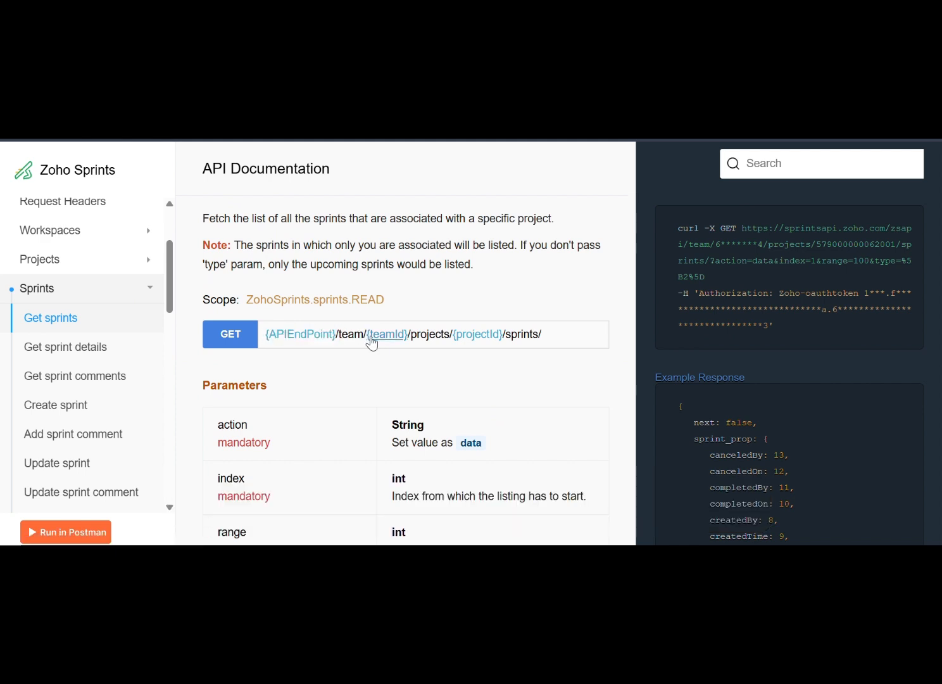
pyautogui.moveTo(367, 336); pyautogui.dragTo(410, 331)
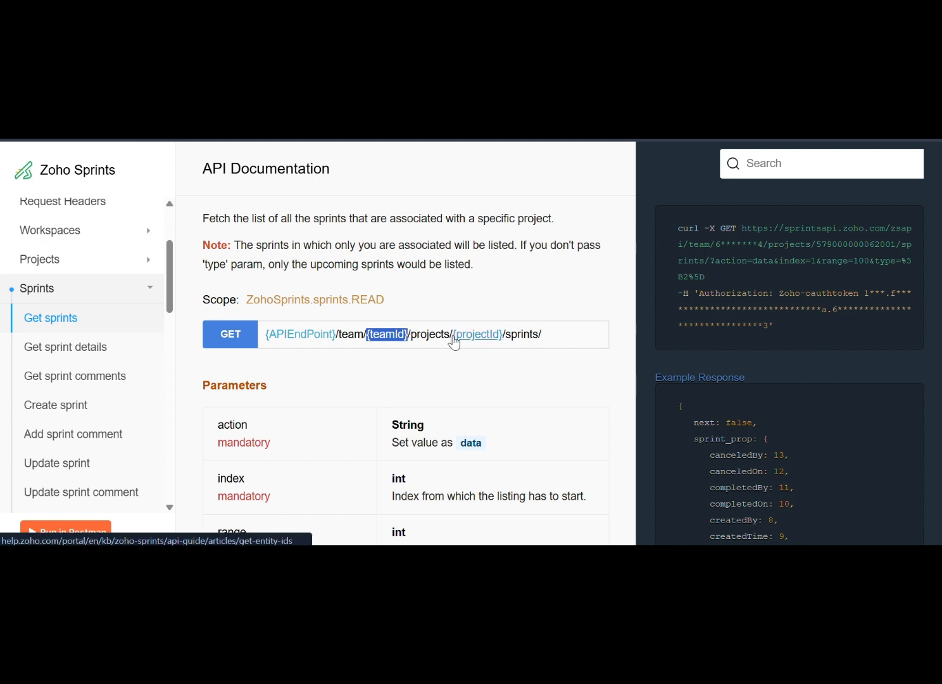
pyautogui.moveTo(450, 336); pyautogui.dragTo(500, 340)
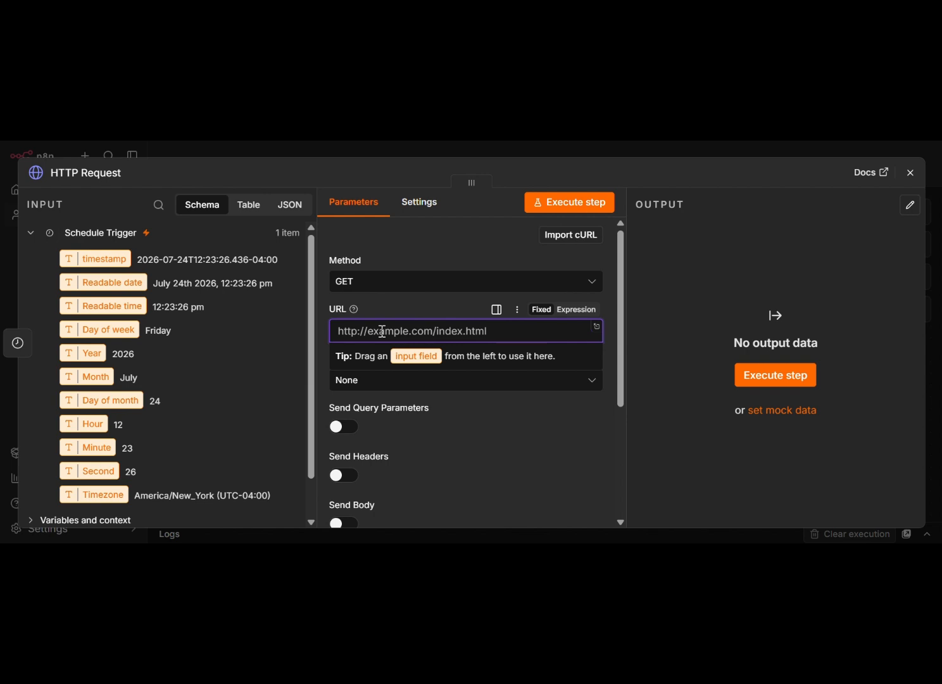
# Back in n8n, set the HTTP Request URL to the project's sprints endpoint on sprintsapi.zoho.com, ending in "sprints/?type=%5B2%5D"
pyautogui.hotkey('ctrl', 'v')
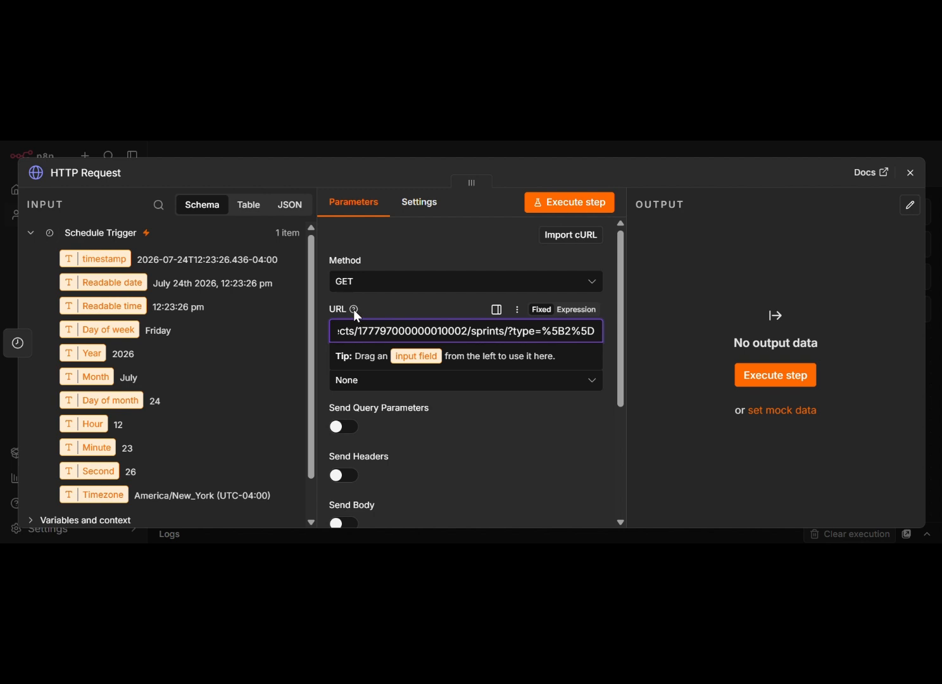
pyautogui.moveTo(354, 309)
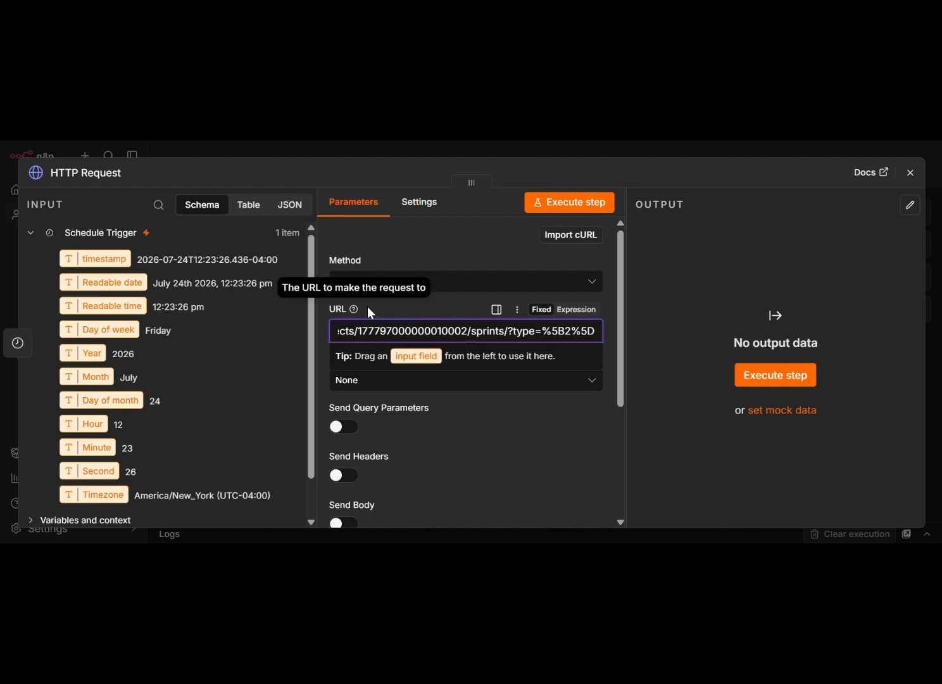
pyautogui.click(431, 310)
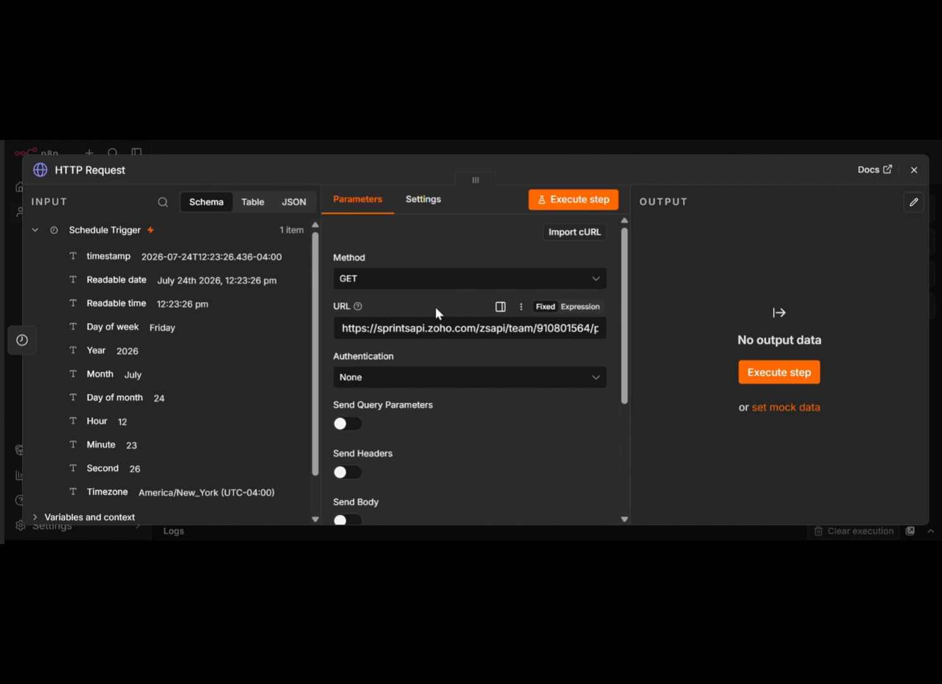
# Set the HTTP Request node's authentication to Generic Credential Type with OAuth2 API as the generic auth type
pyautogui.click(423, 377)
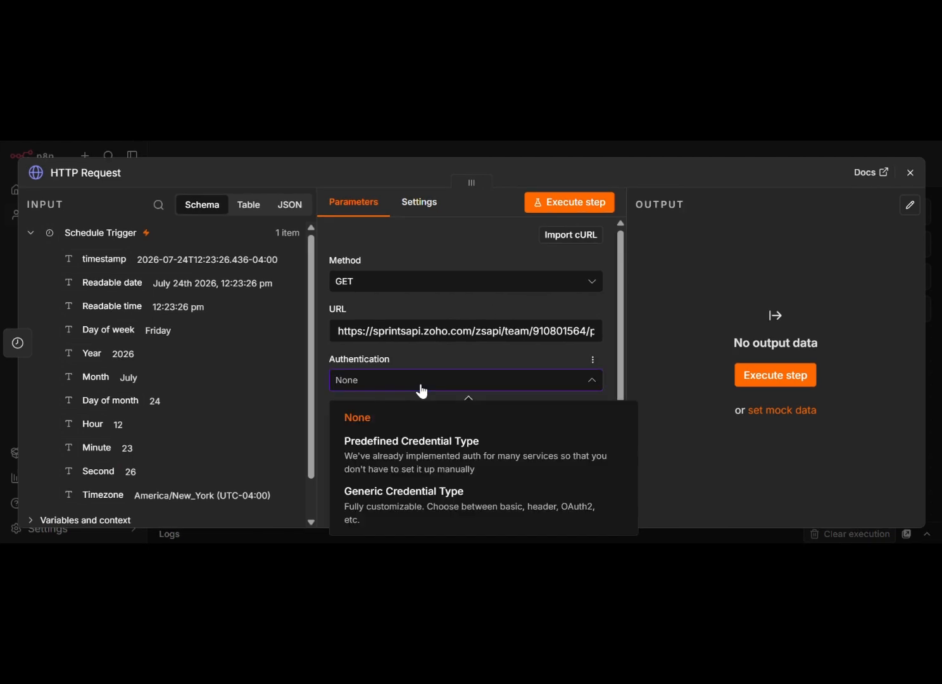
pyautogui.click(389, 518)
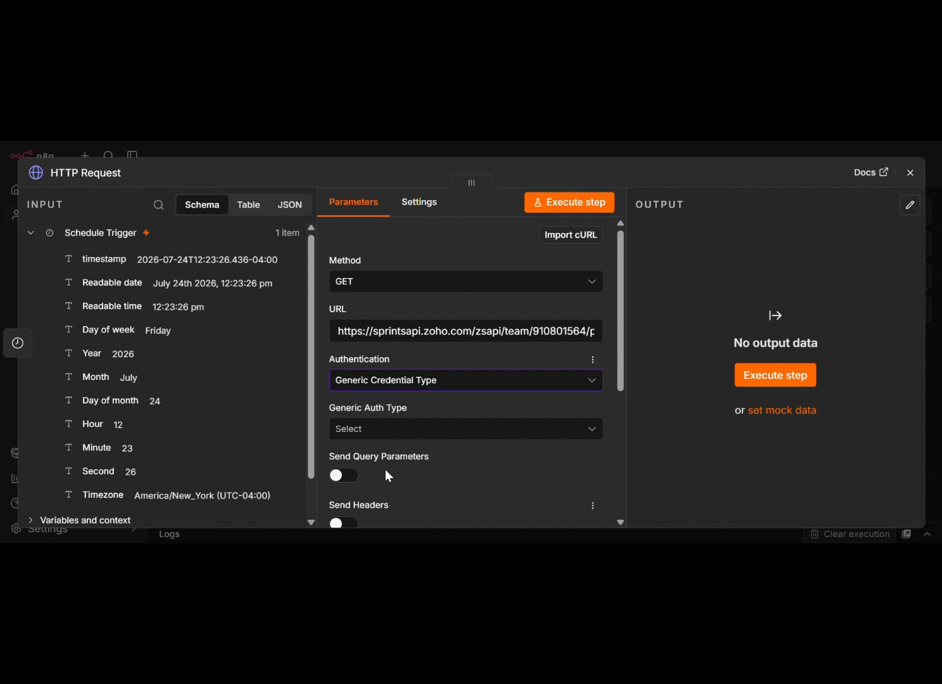
pyautogui.scroll(-1, 372, 400)
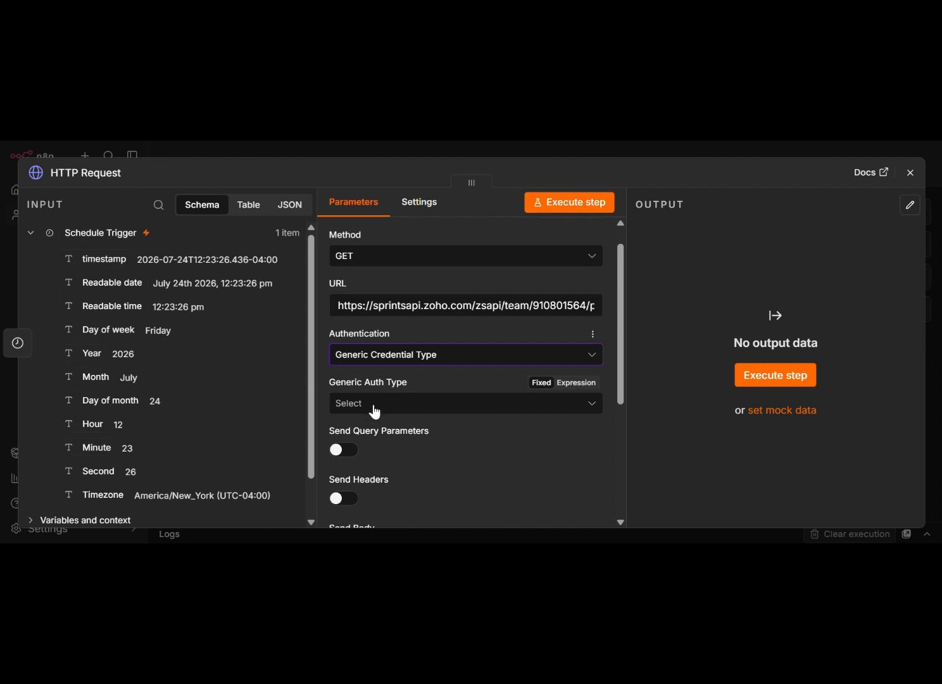
pyautogui.click(375, 410)
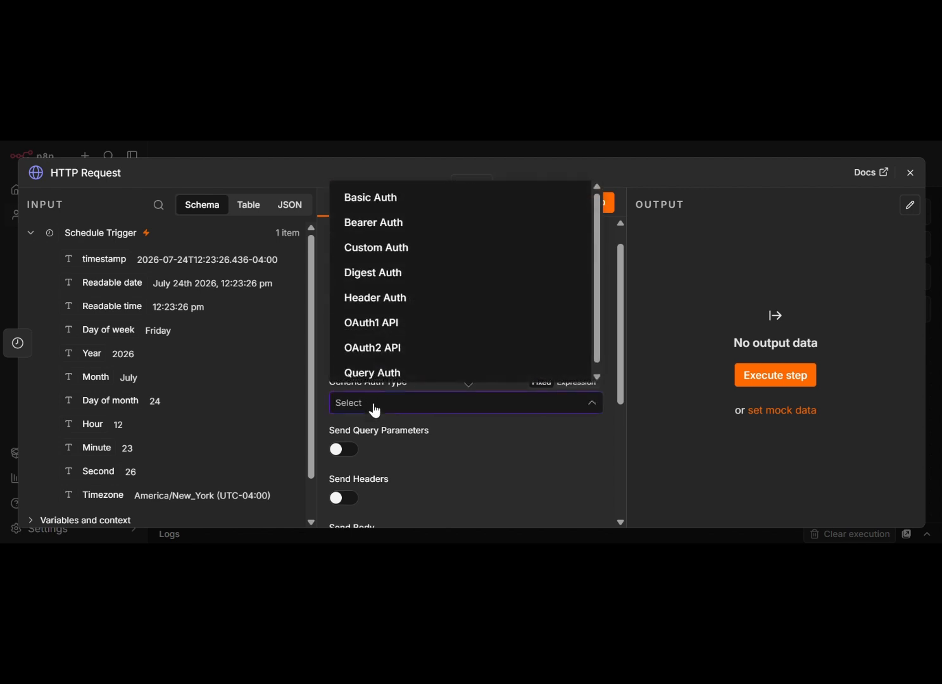
pyautogui.click(401, 350)
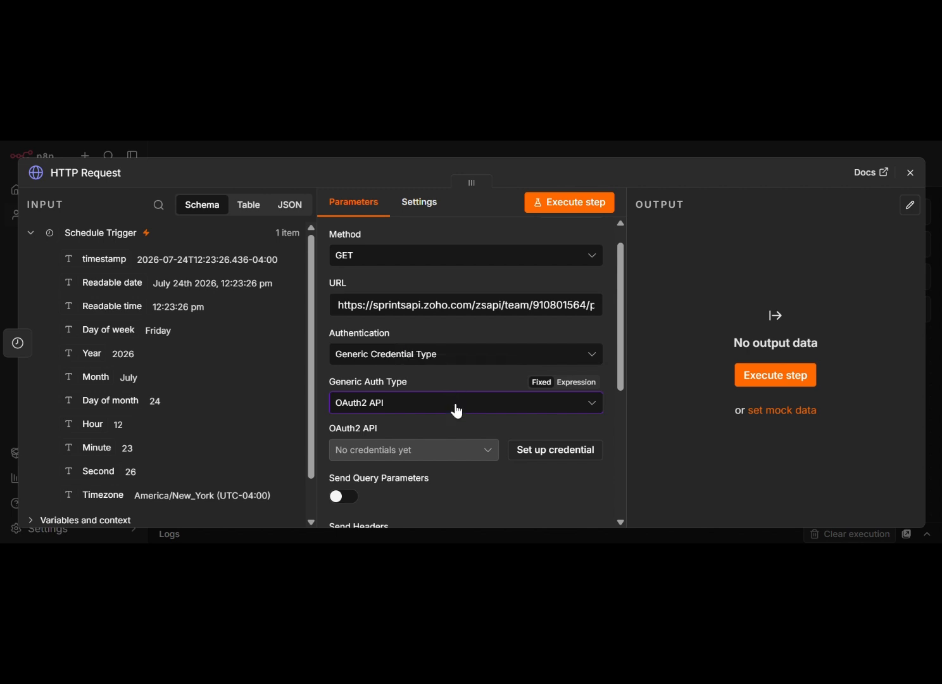
pyautogui.scroll(-2, 446, 422)
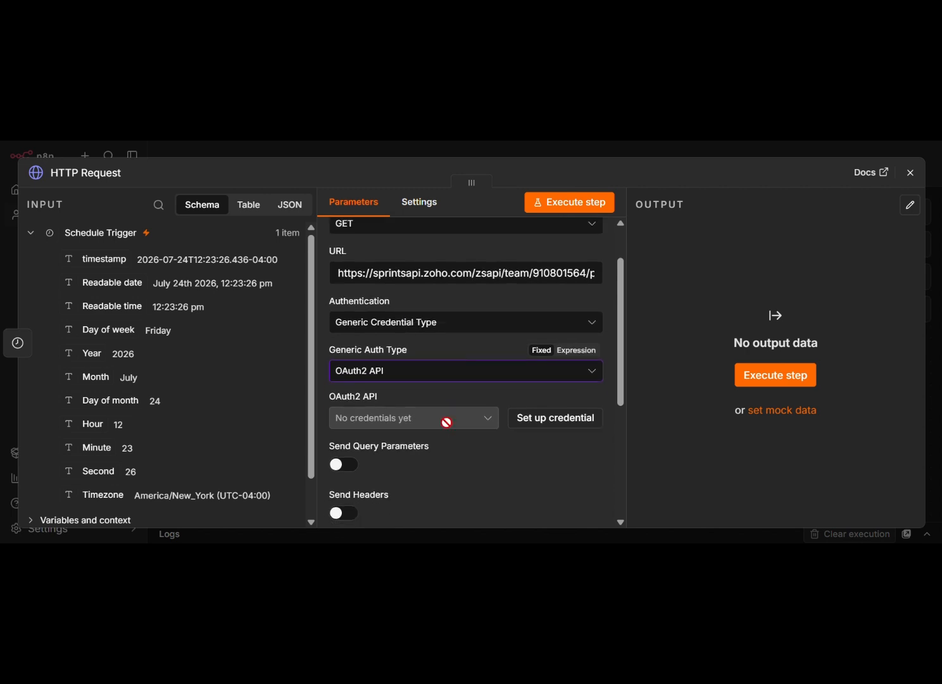
# Set up a new OAuth2 API credential for the node and review its redirect URL, grant type, authorization and access token fields
pyautogui.click(538, 416)
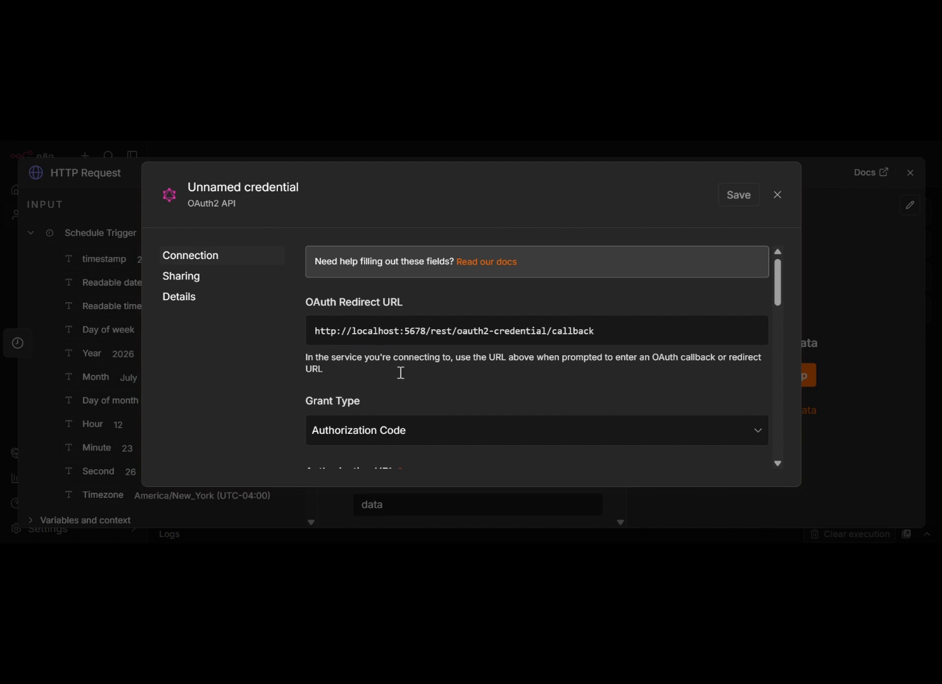
pyautogui.scroll(-3, 422, 403)
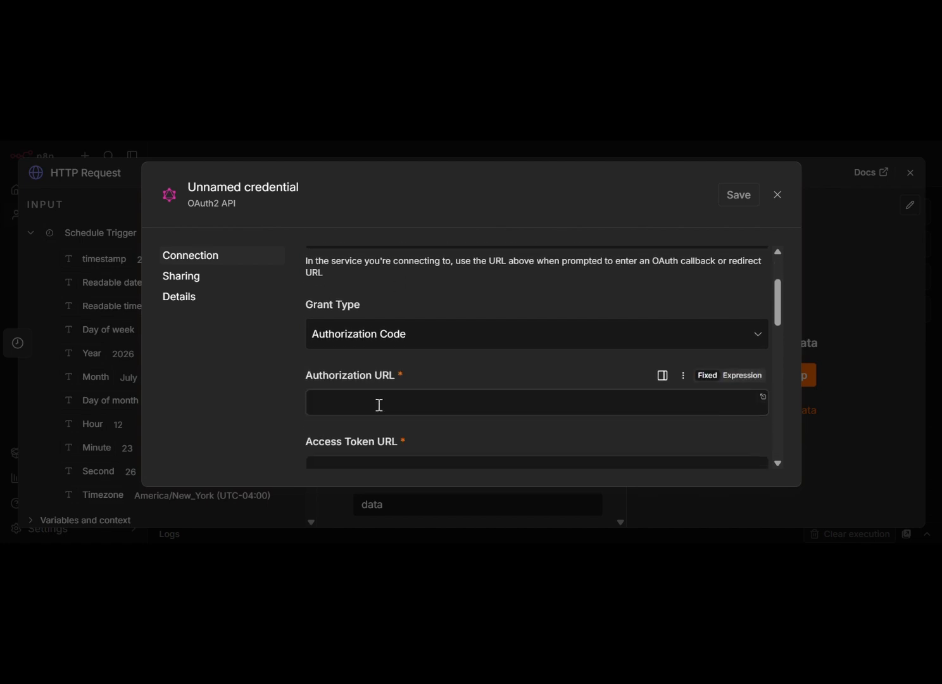
pyautogui.scroll(-1, 393, 392)
pyautogui.scroll(-1, 403, 391)
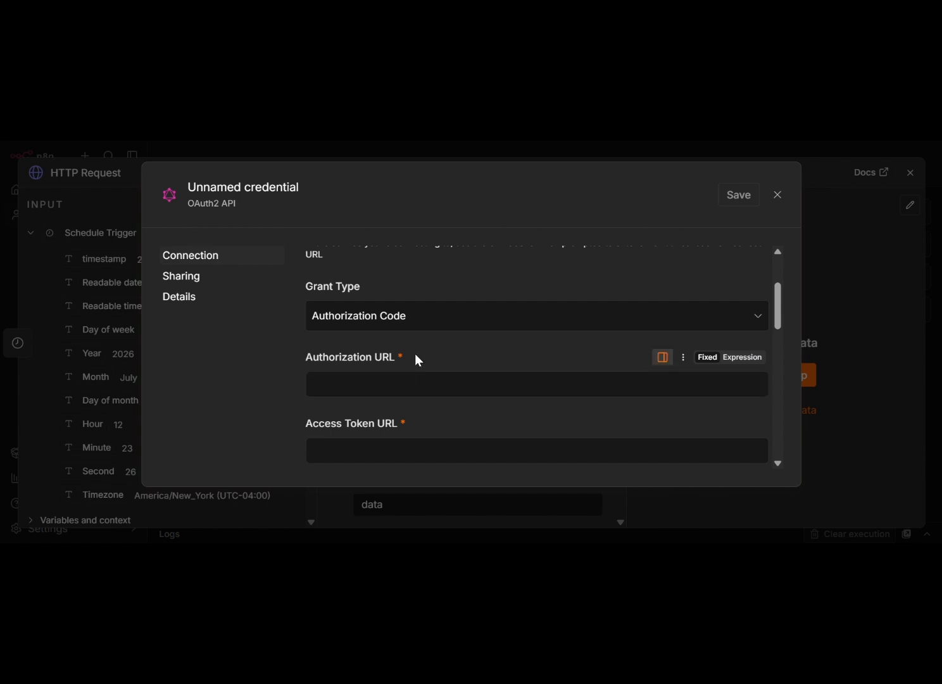
pyautogui.scroll(-2, 366, 421)
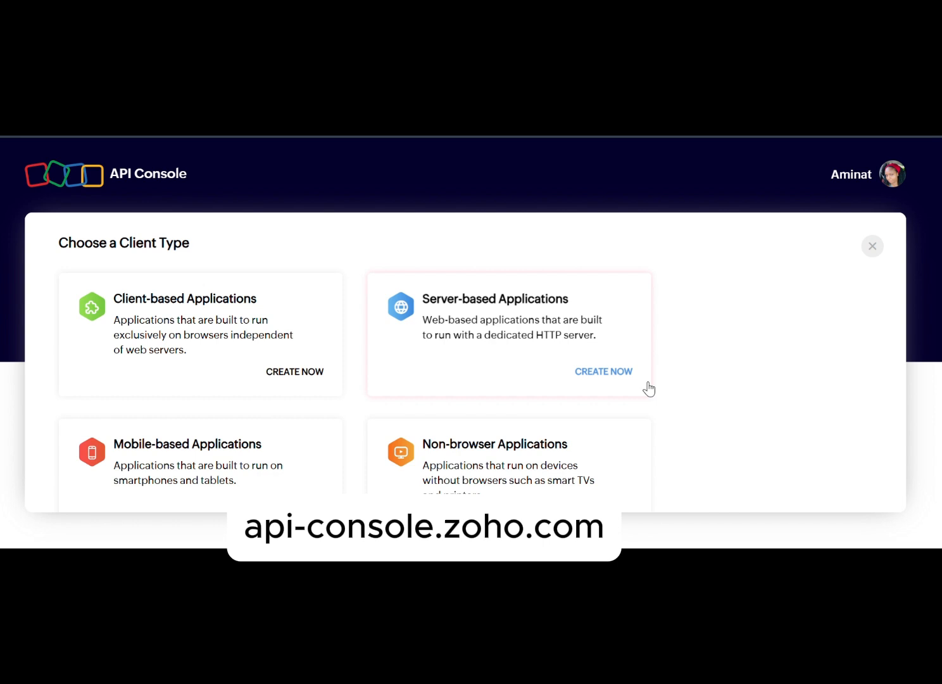
# In the Zoho API Console, create a Server-based Applications client named "n8n automation workflow"
pyautogui.click(649, 389)
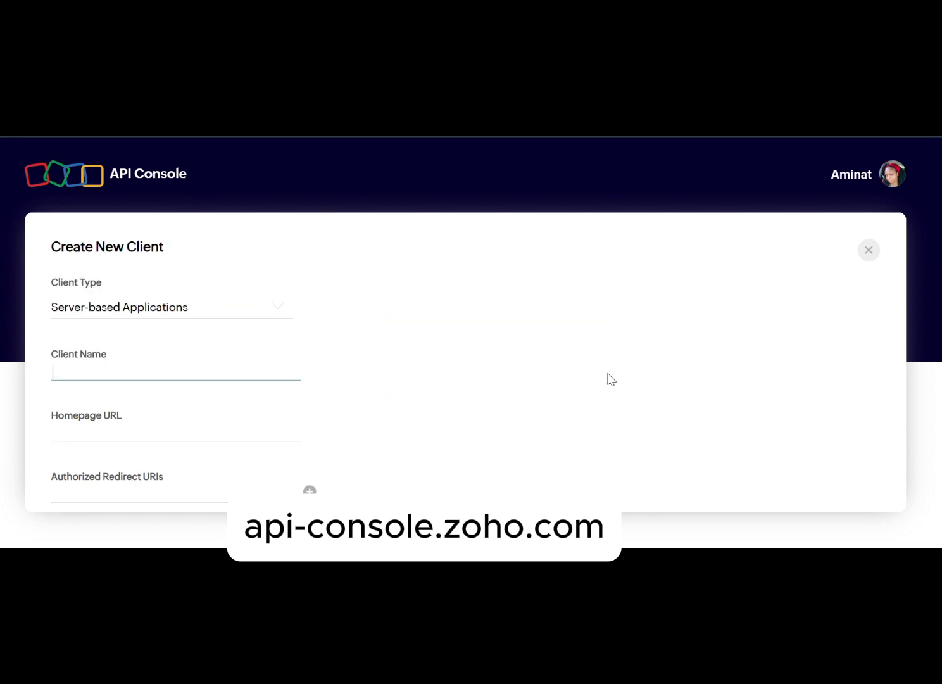
pyautogui.write('n8n automation workflow')
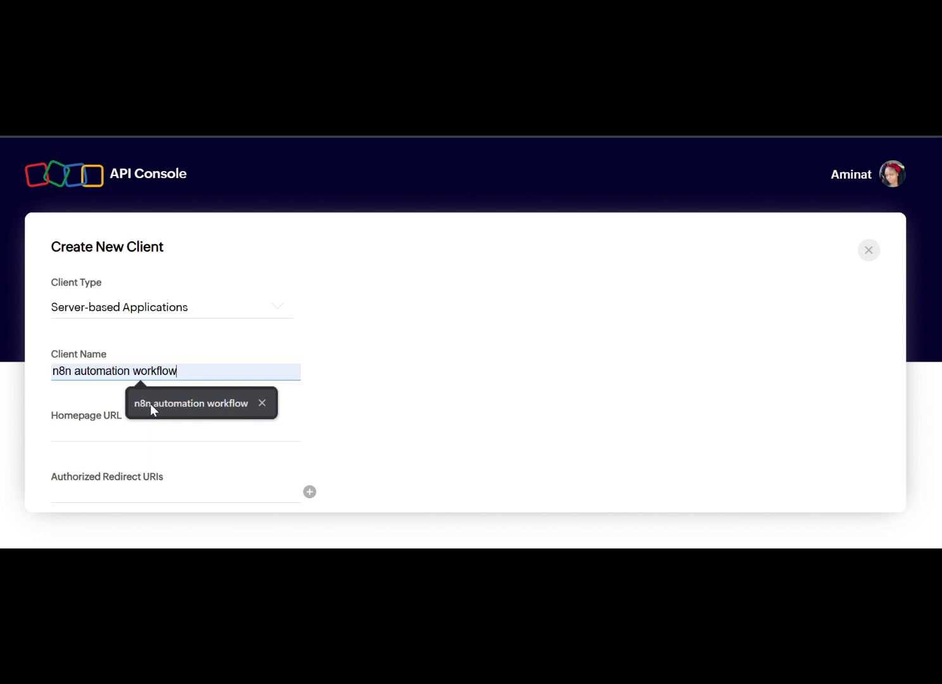
pyautogui.click(151, 404)
pyautogui.click(109, 432)
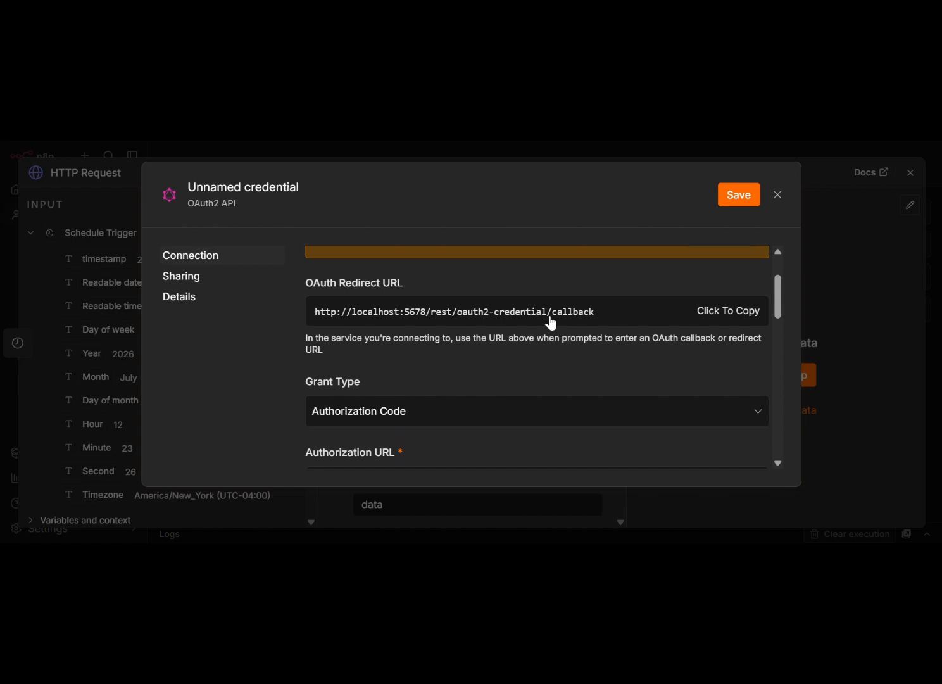
pyautogui.click(708, 314)
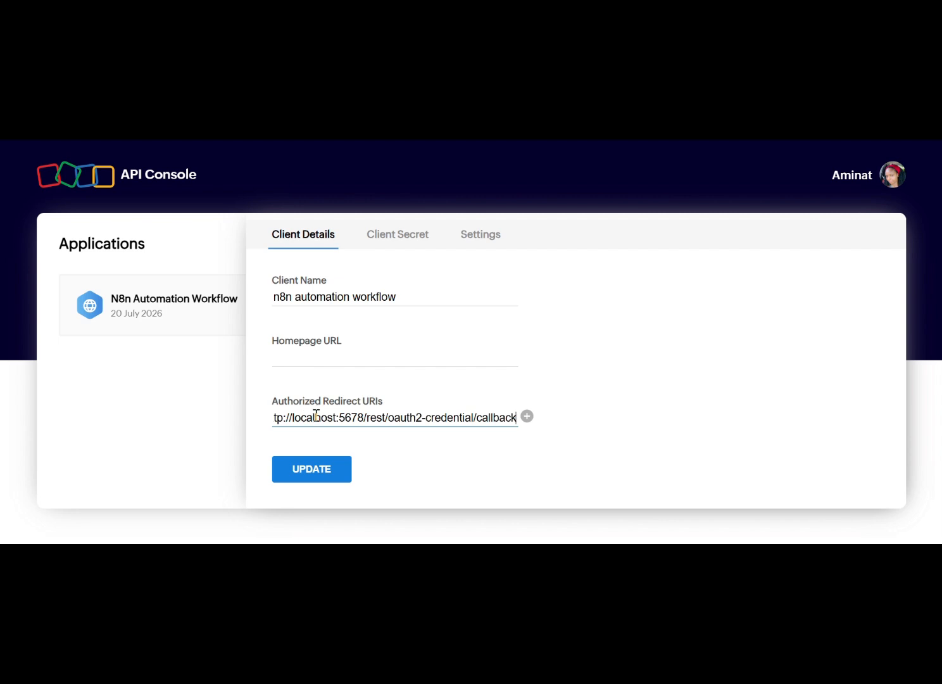
pyautogui.hscroll(-1, 316, 416)
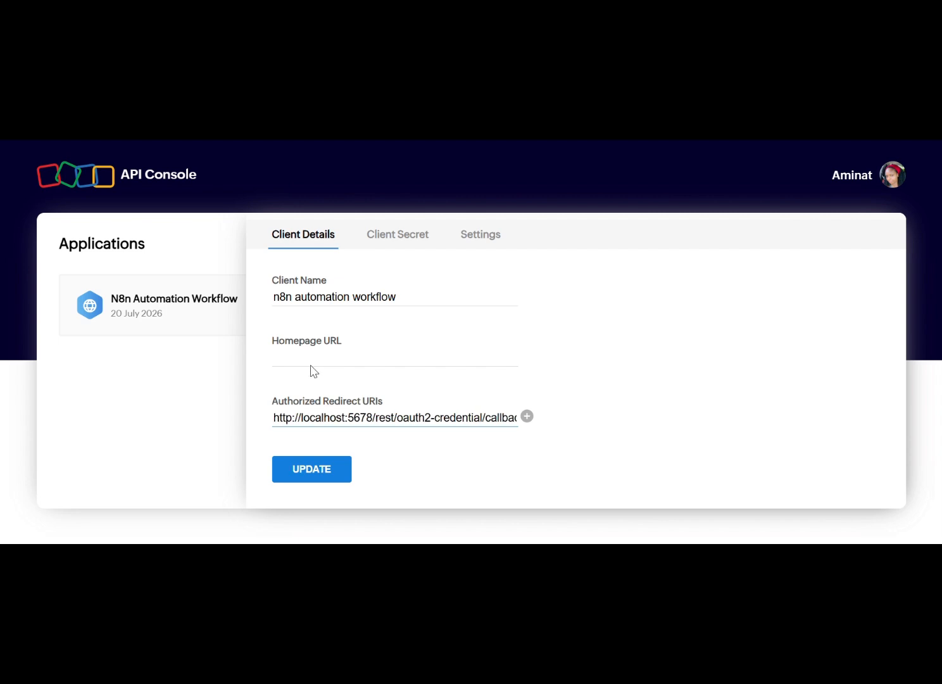
pyautogui.moveTo(376, 417); pyautogui.dragTo(262, 429)
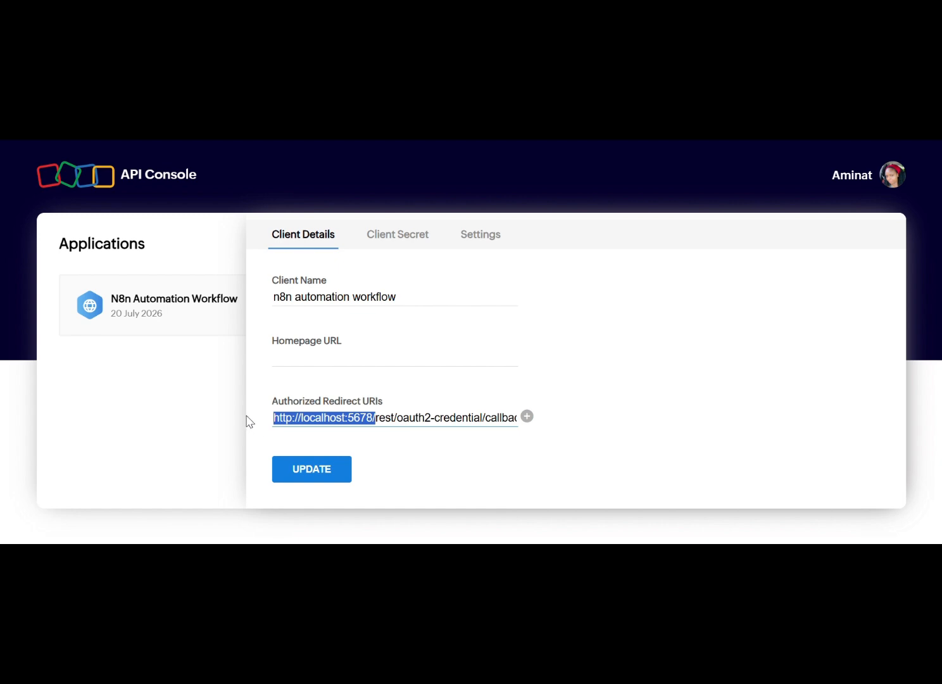
pyautogui.click(297, 351)
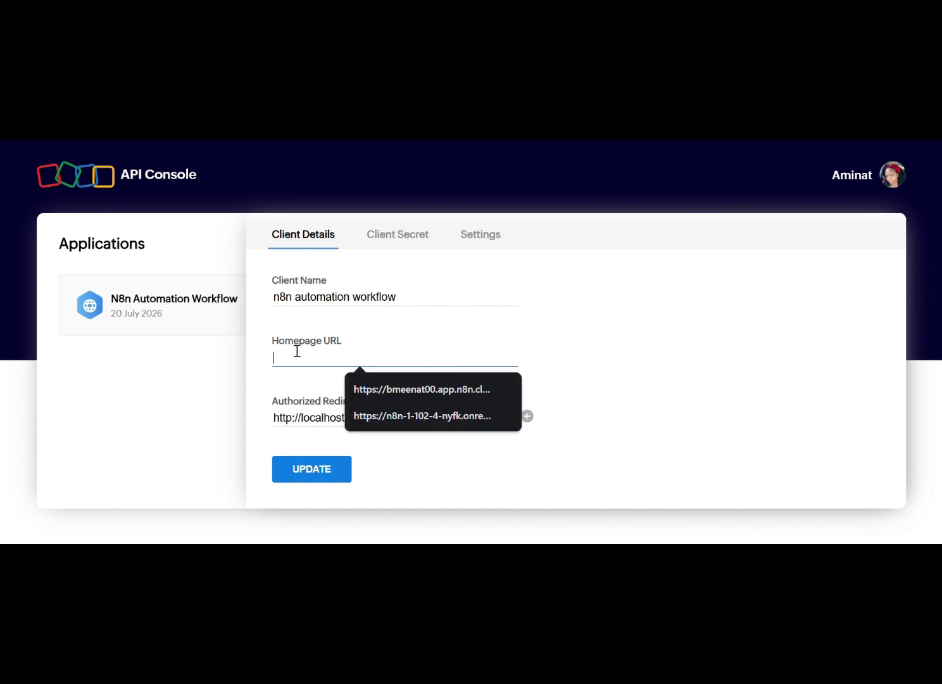
pyautogui.hotkey('ctrl', 'v')
pyautogui.click(305, 472)
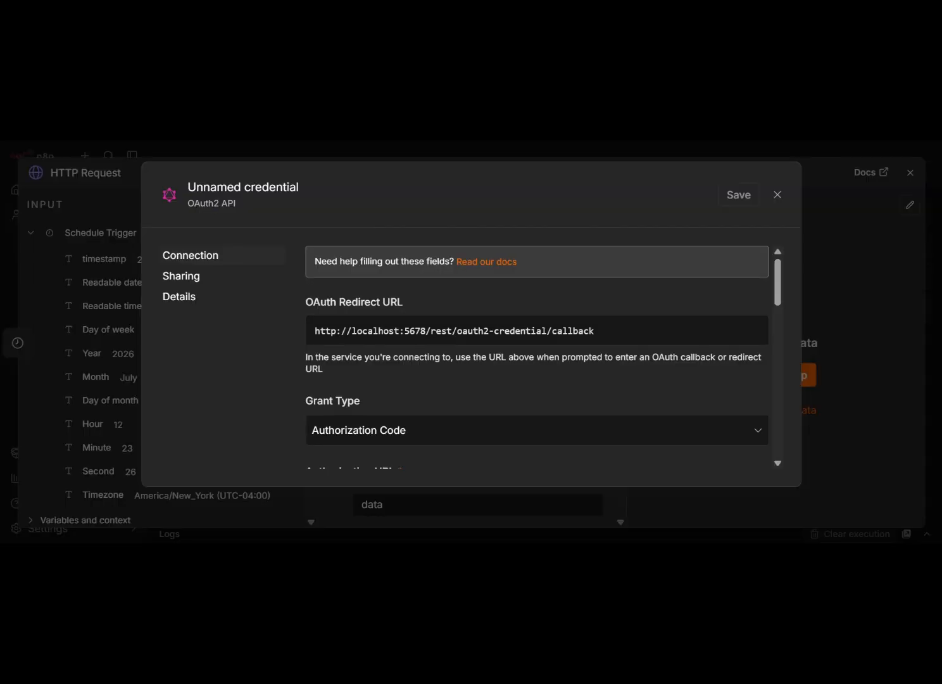
pyautogui.scroll(-3, 379, 289)
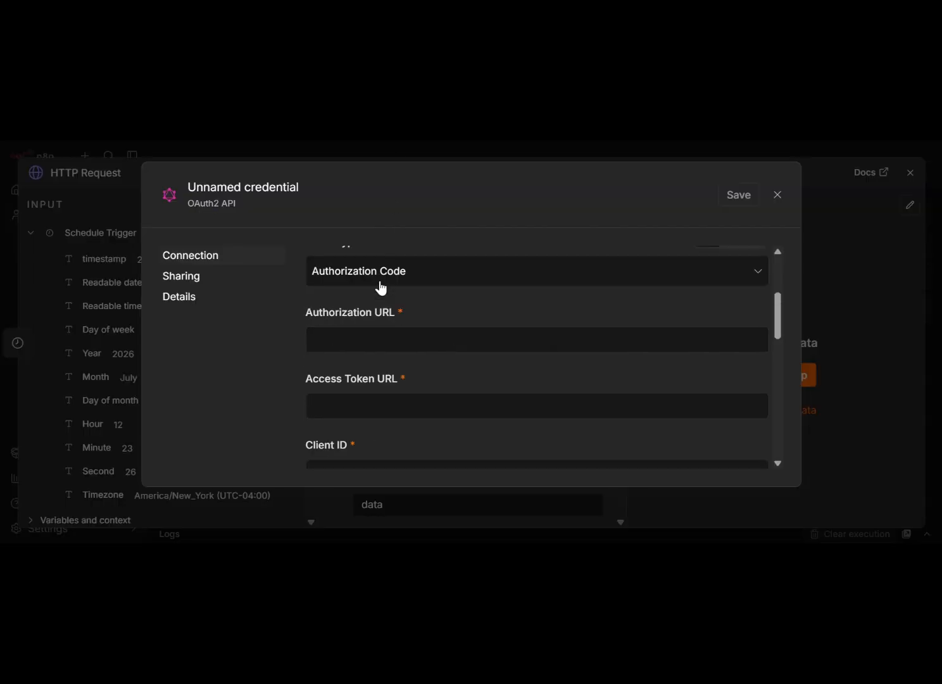
pyautogui.click(368, 340)
pyautogui.hotkey('ctrl', 'v')
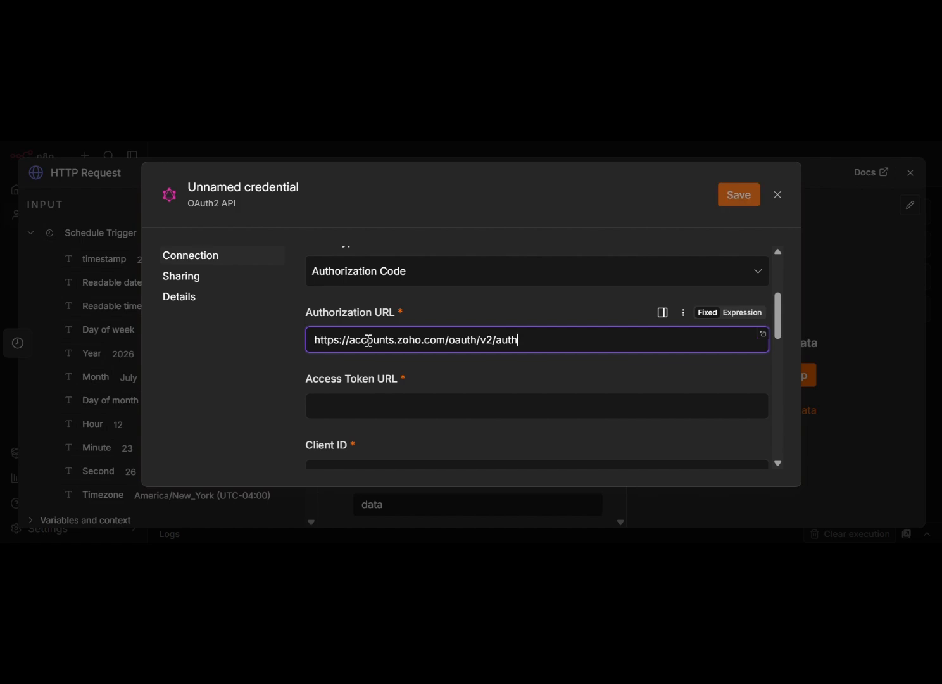
pyautogui.click(305, 404)
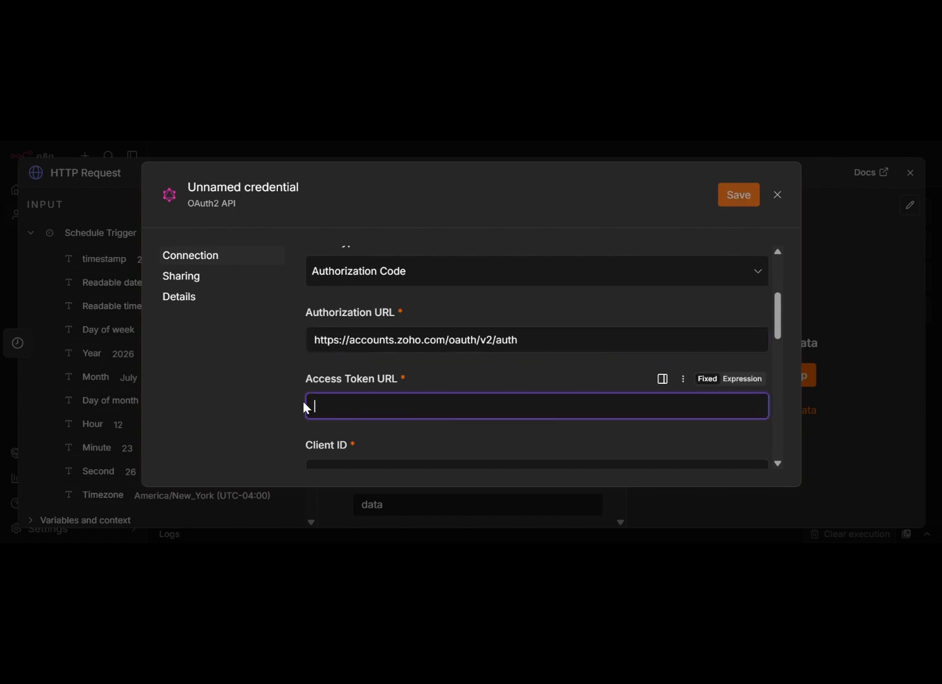
pyautogui.hotkey('ctrl', 'v')
pyautogui.press('BackSpace')
pyautogui.press('BackSpace')
pyautogui.press('BackSpace')
pyautogui.press('BackSpace')
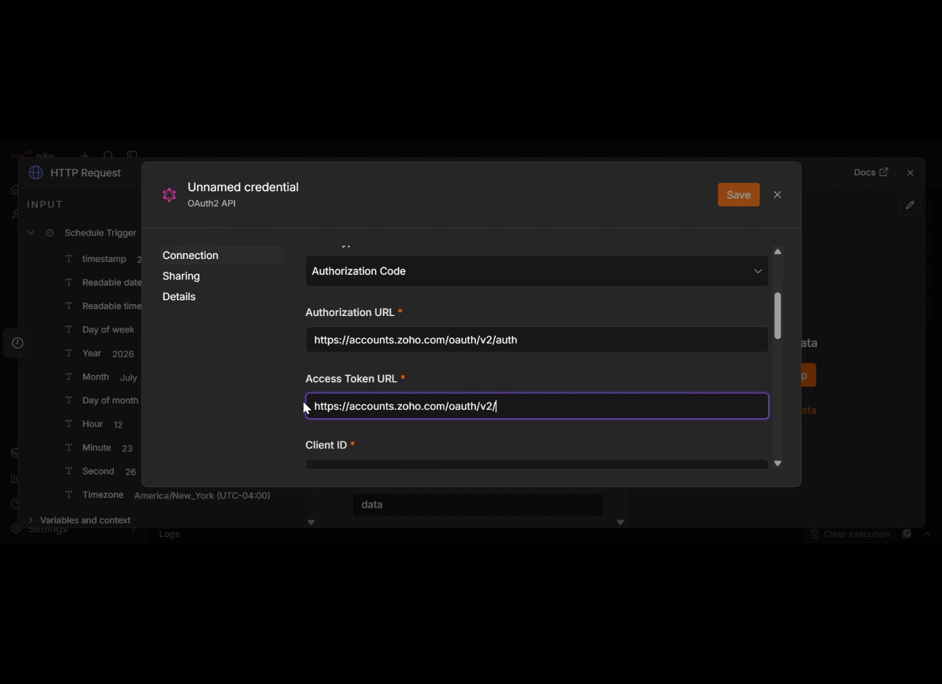
pyautogui.write('token')
# Fill in the Zoho client ID and client secret, set the scope to ZohoSprints.items.READ,ZohoSprints.projects.READ,ZohoSprints.sprints.READ, and save the credential
pyautogui.hotkey('alt', 'Tab')
pyautogui.scroll(-2, 414, 315)
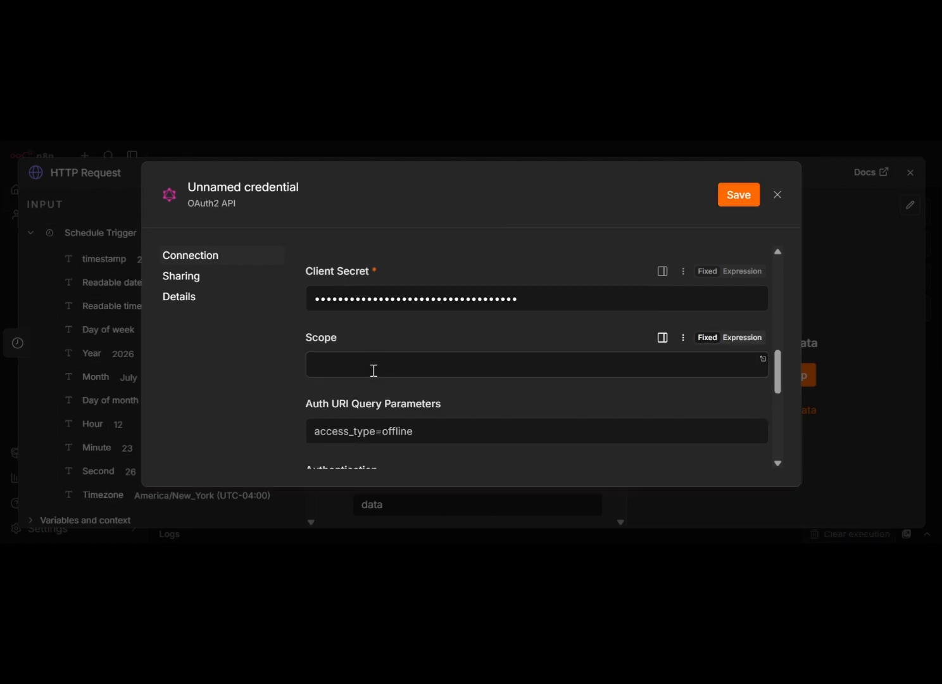
pyautogui.click(373, 370)
pyautogui.hotkey('ctrl', 'v')
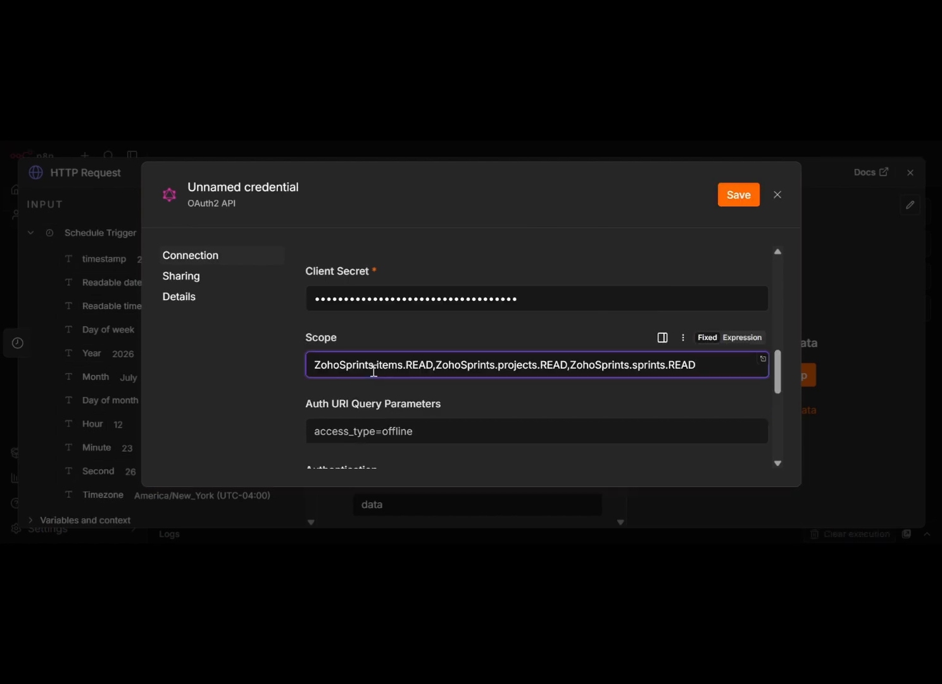
pyautogui.scroll(5, 380, 305)
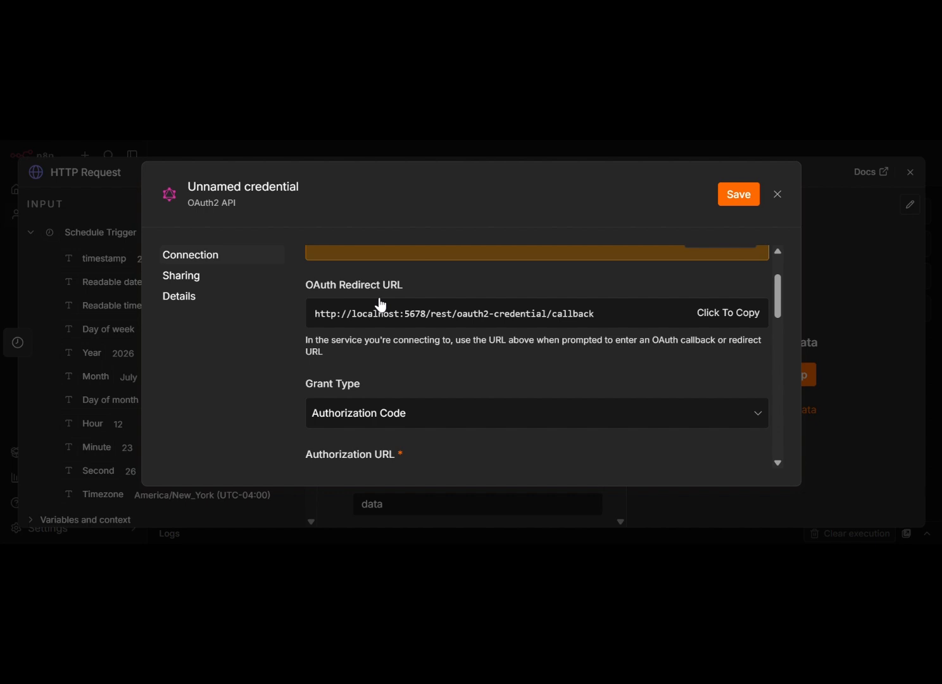
pyautogui.scroll(2, 380, 305)
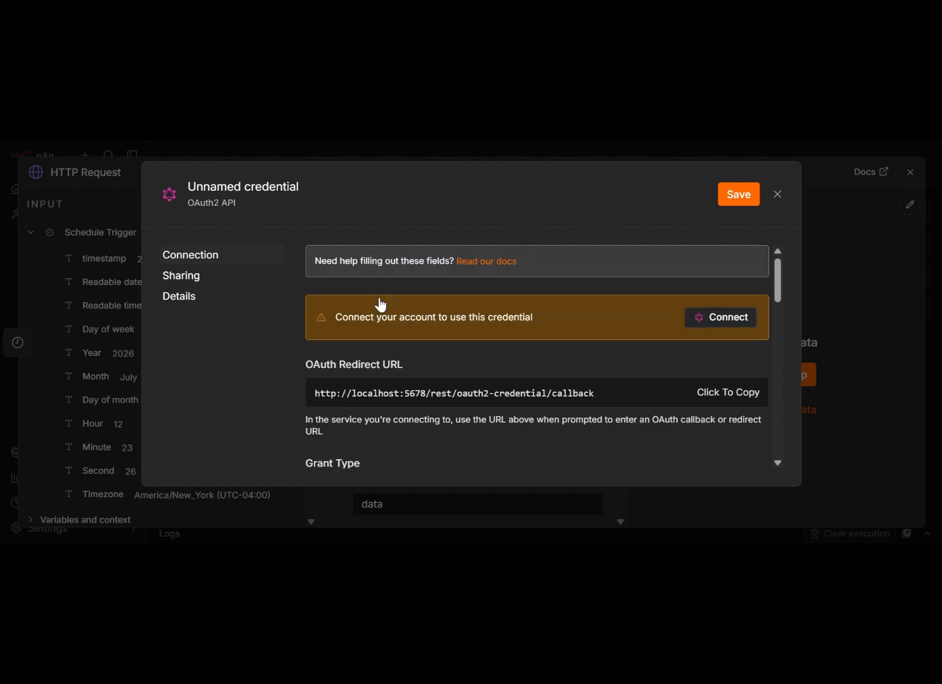
pyautogui.click(746, 195)
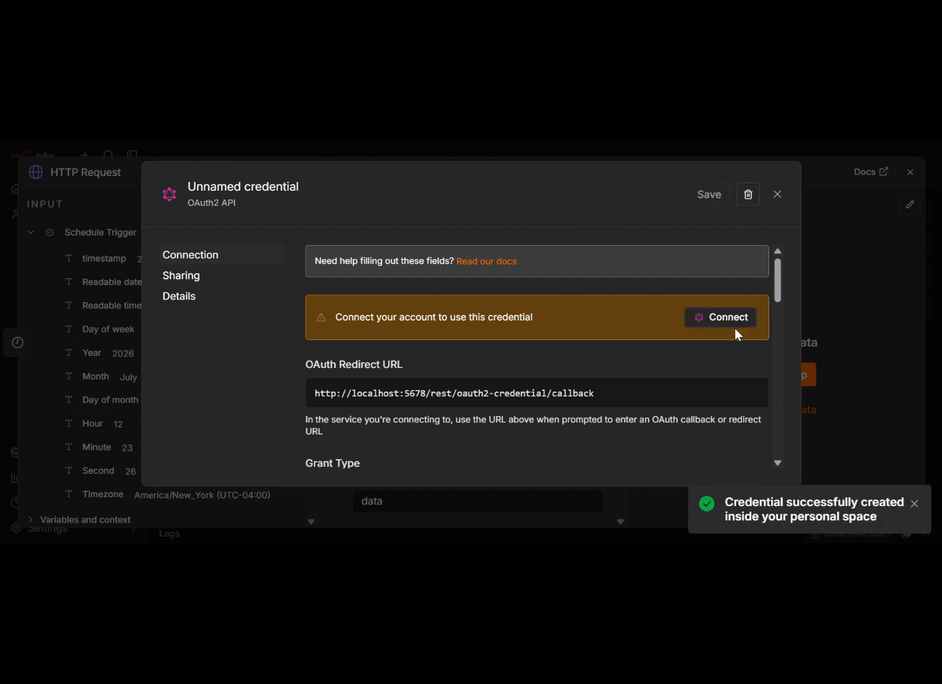
# Rename the OAuth2 API credential as Zoho Authentication
pyautogui.click(290, 193)
pyautogui.write('Z')
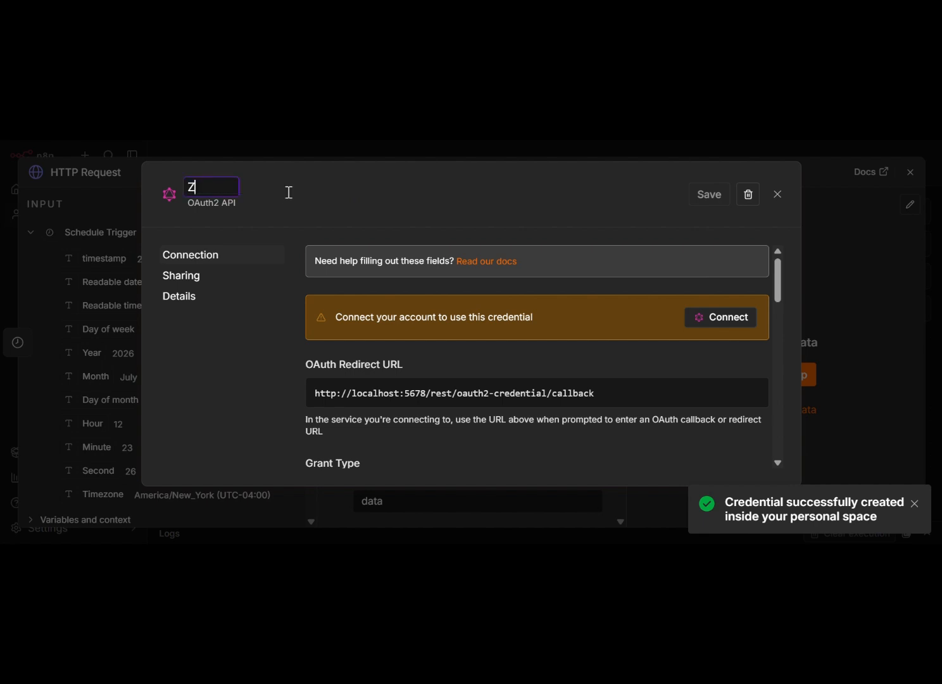
pyautogui.write('oho')
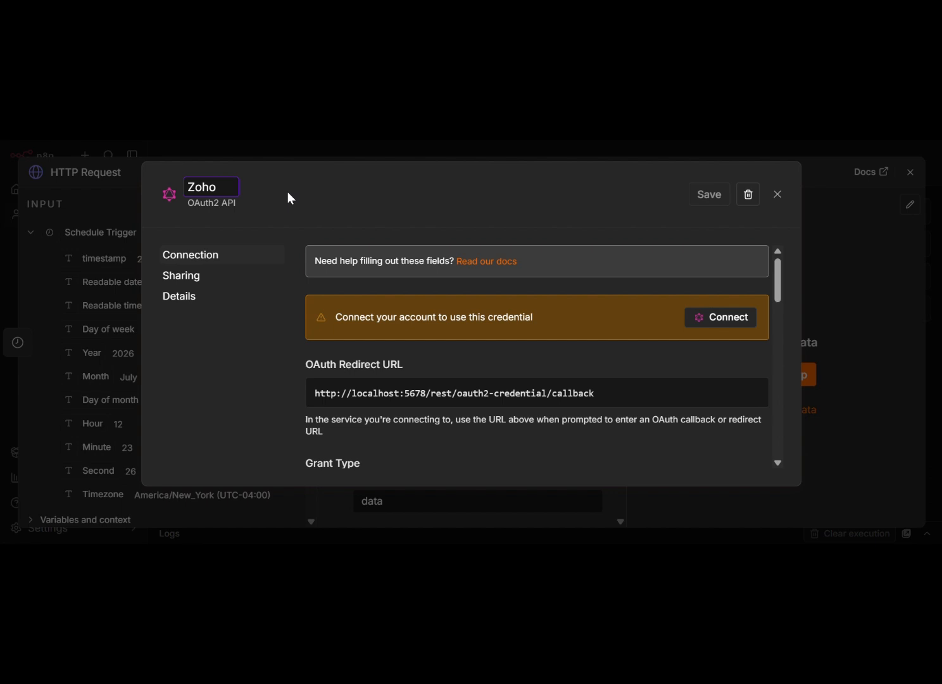
pyautogui.write(' Authentic')
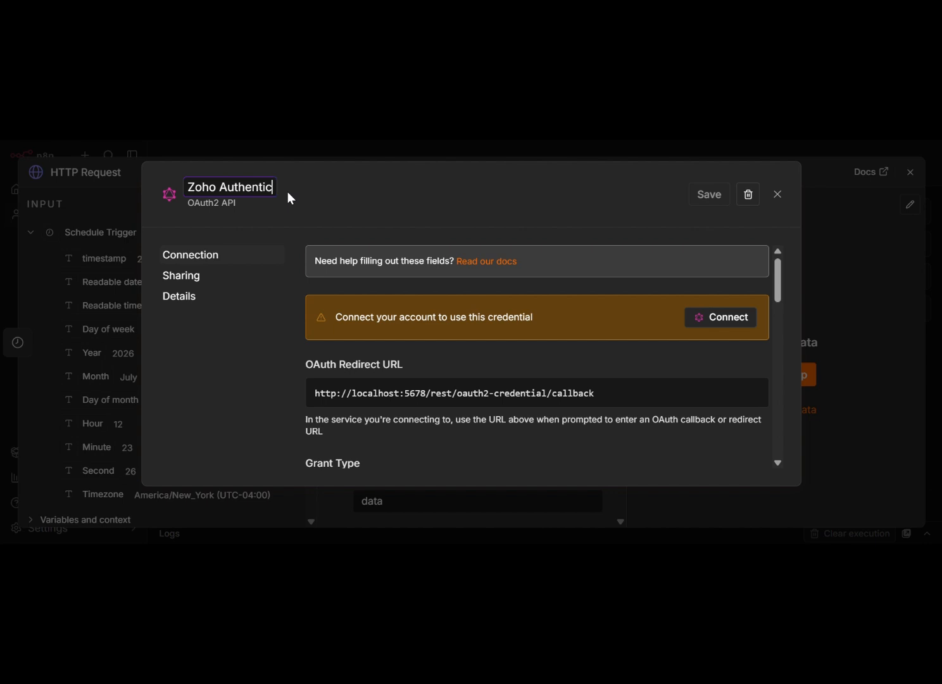
pyautogui.write('ation')
pyautogui.click(335, 188)
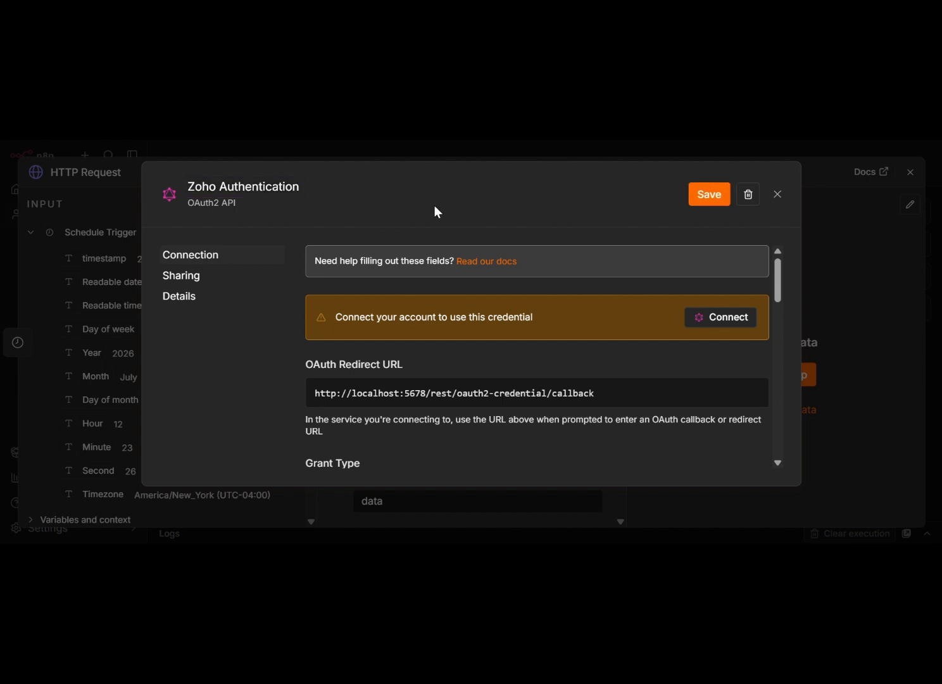
# Connect the Zoho account to the Zoho Authentication credential, declining the browser's offer to update the saved password
pyautogui.click(714, 318)
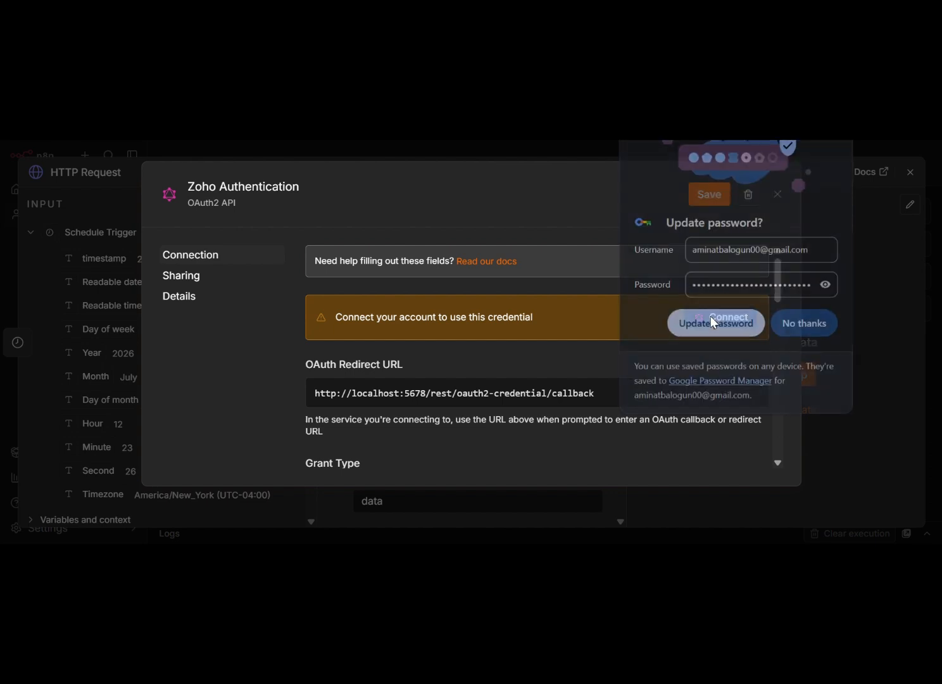
pyautogui.click(805, 333)
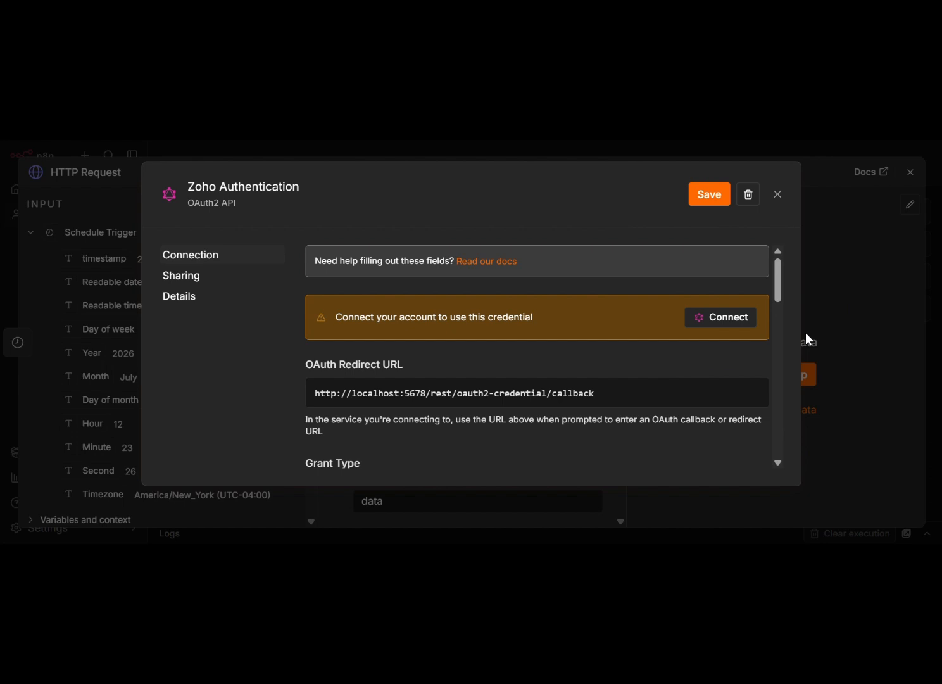
pyautogui.click(727, 320)
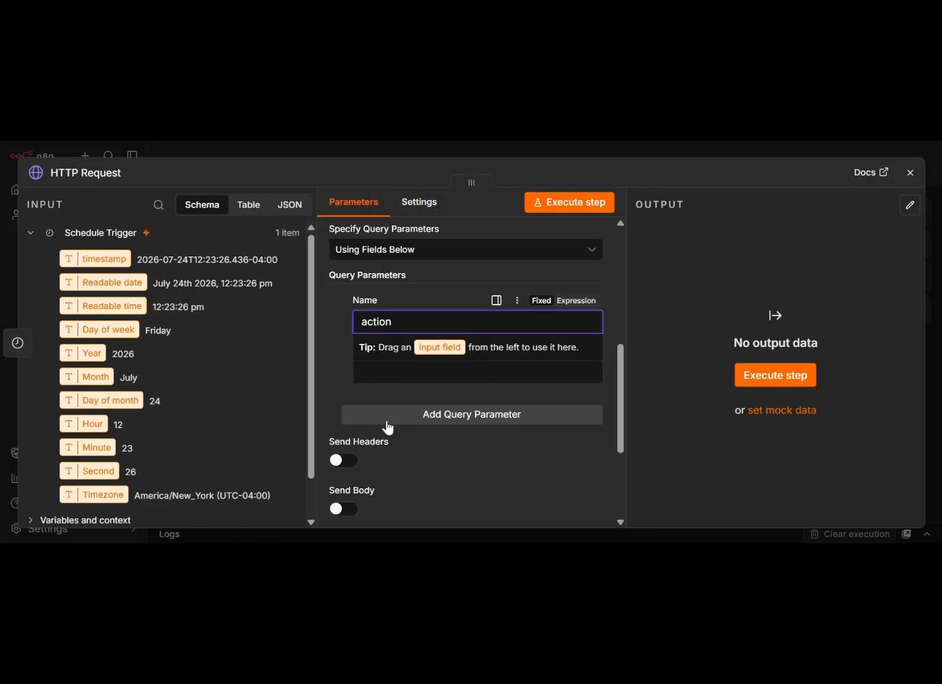
# Below the "action" query parameter in the HTTP Request node, add a second query parameter named "index"
pyautogui.click(328, 353)
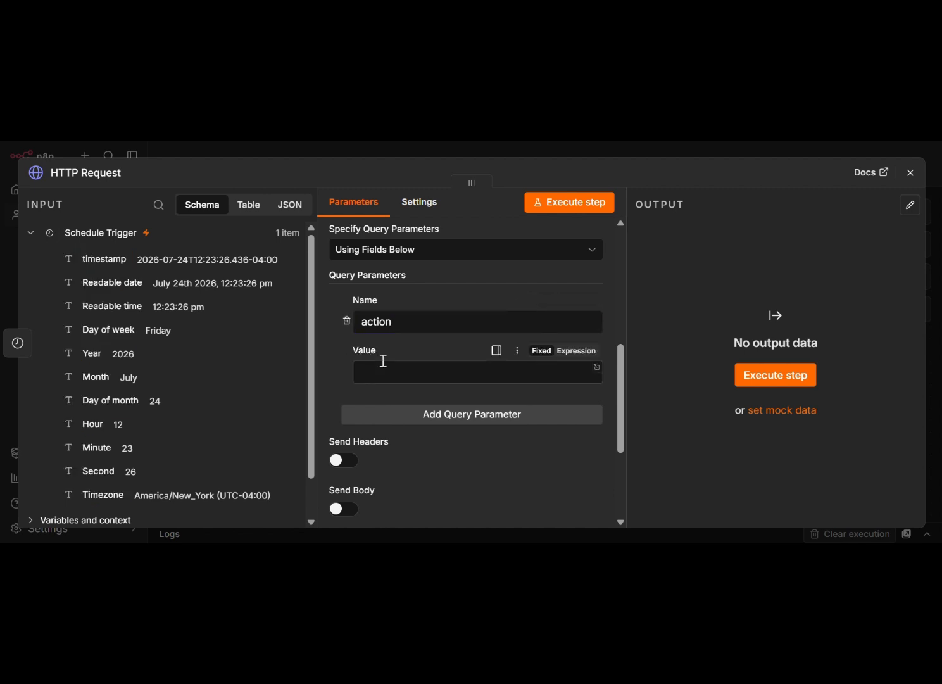
pyautogui.click(387, 415)
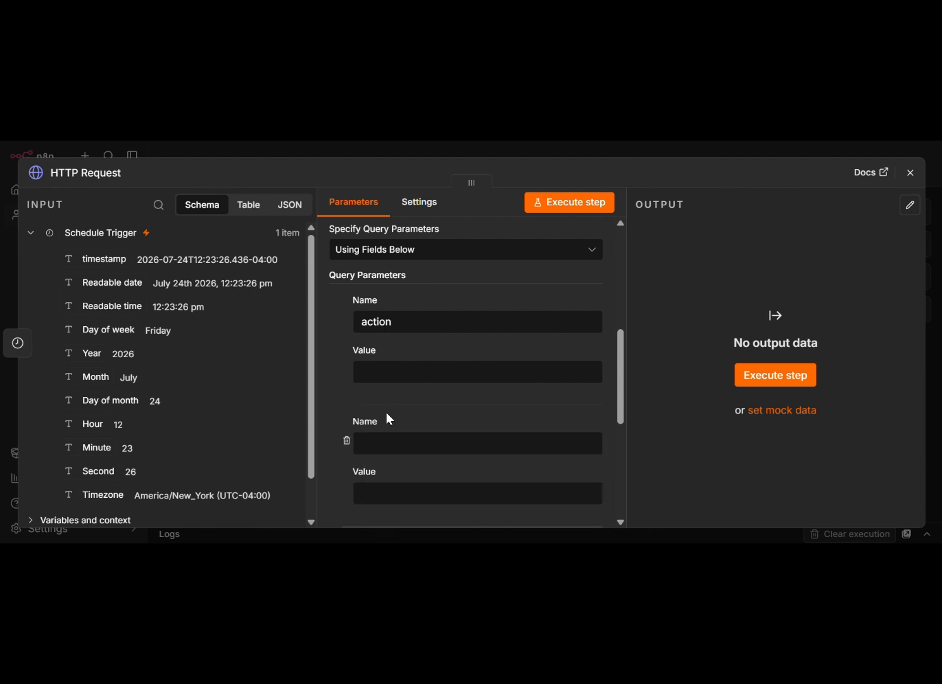
pyautogui.click(383, 437)
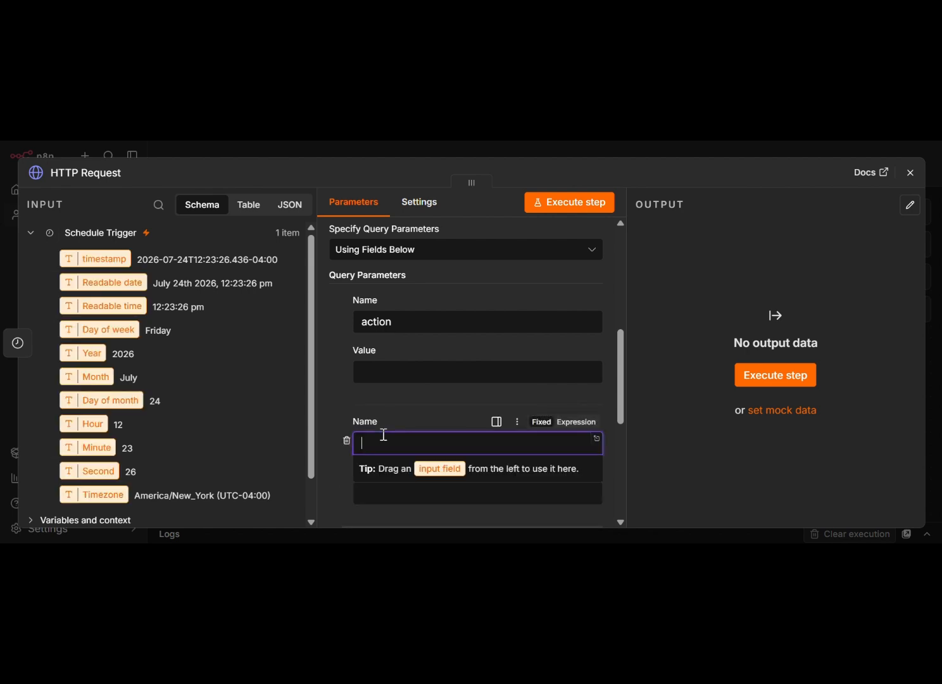
pyautogui.write('index')
pyautogui.click(333, 378)
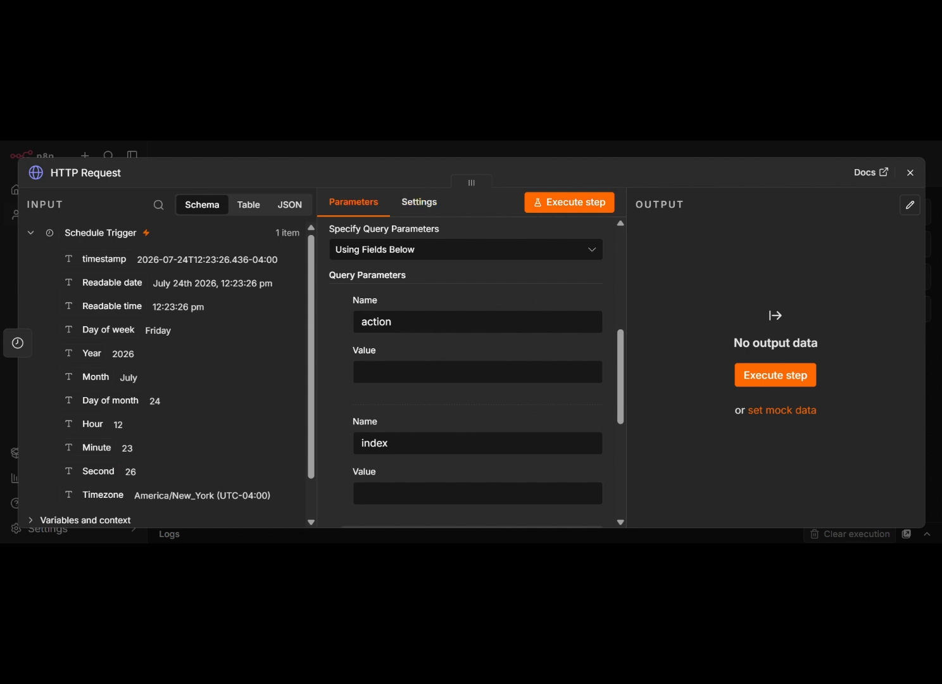
# Add a third query parameter named "range" with the value 50
pyautogui.scroll(-1, 444, 382)
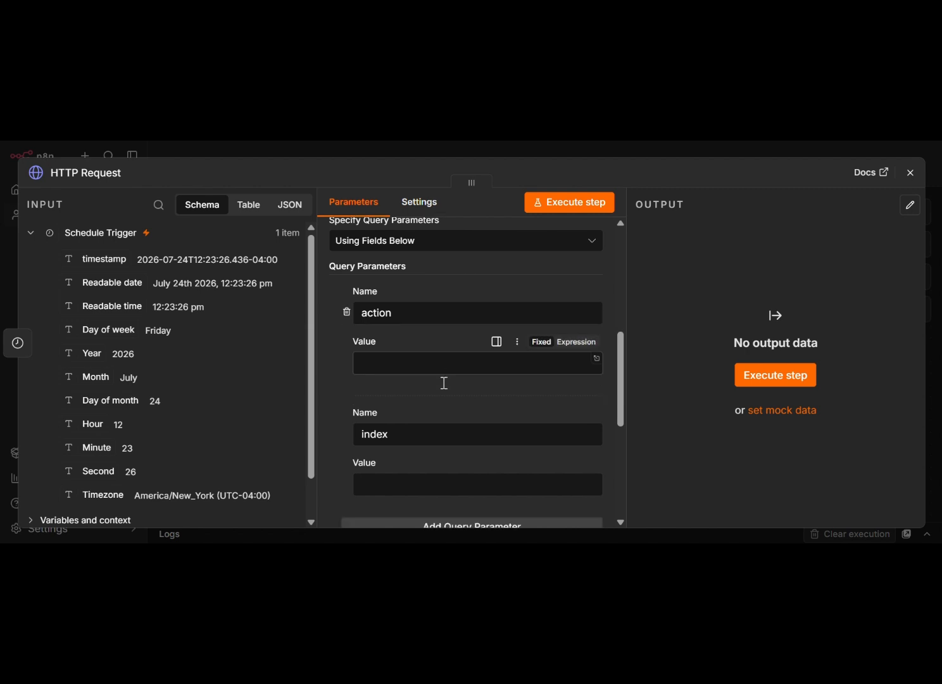
pyautogui.scroll(-4, 444, 383)
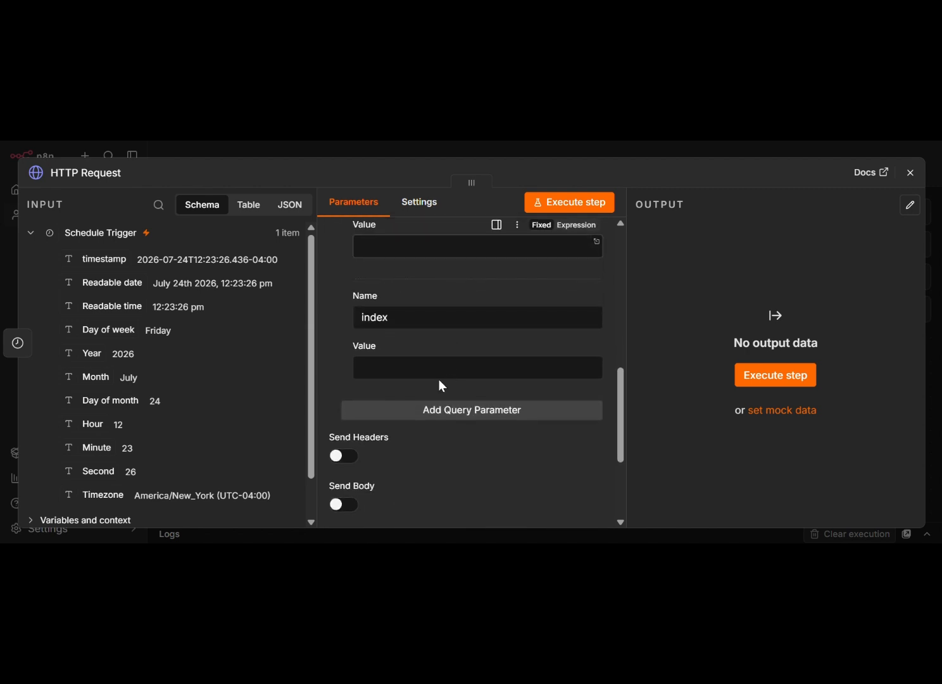
pyautogui.click(399, 409)
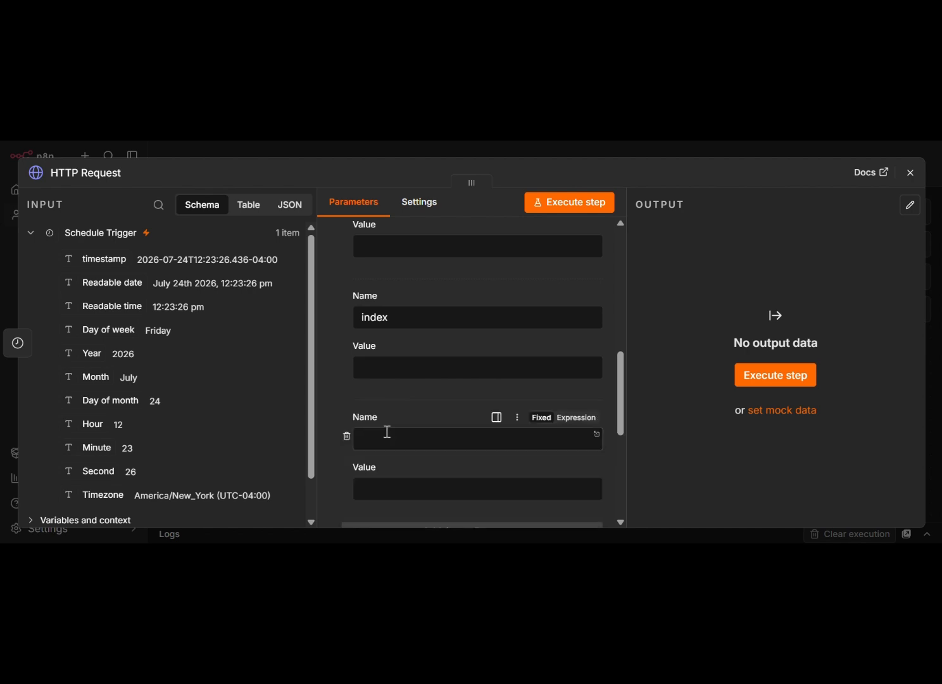
pyautogui.click(387, 432)
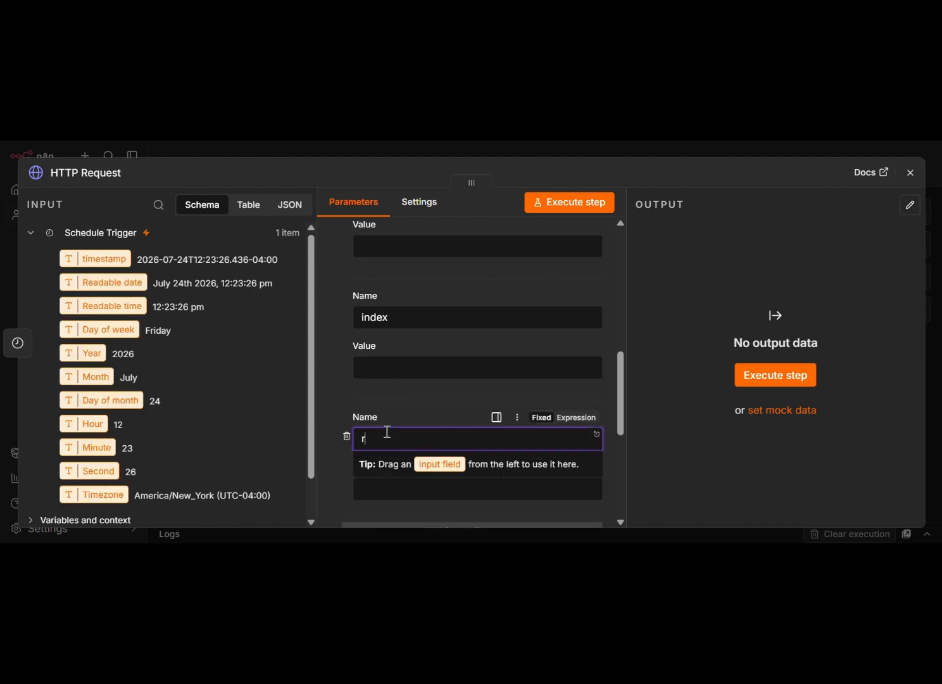
pyautogui.write('range')
pyautogui.click(334, 472)
pyautogui.click(374, 485)
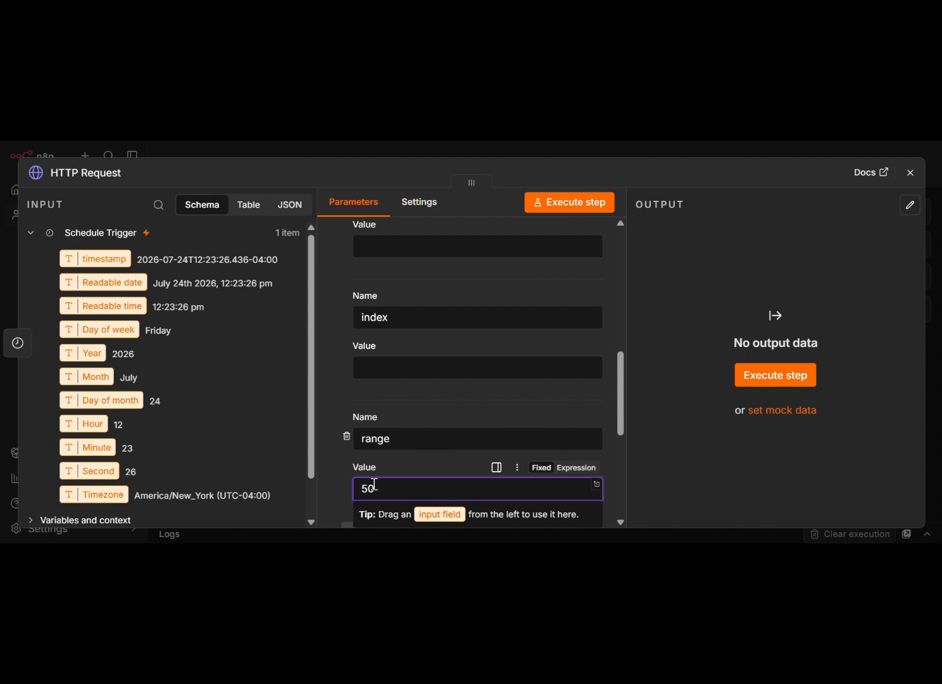
# Set the "index" query parameter's value to 1 and the "action" query parameter's value to data
pyautogui.click(372, 368)
pyautogui.scroll(3, 371, 367)
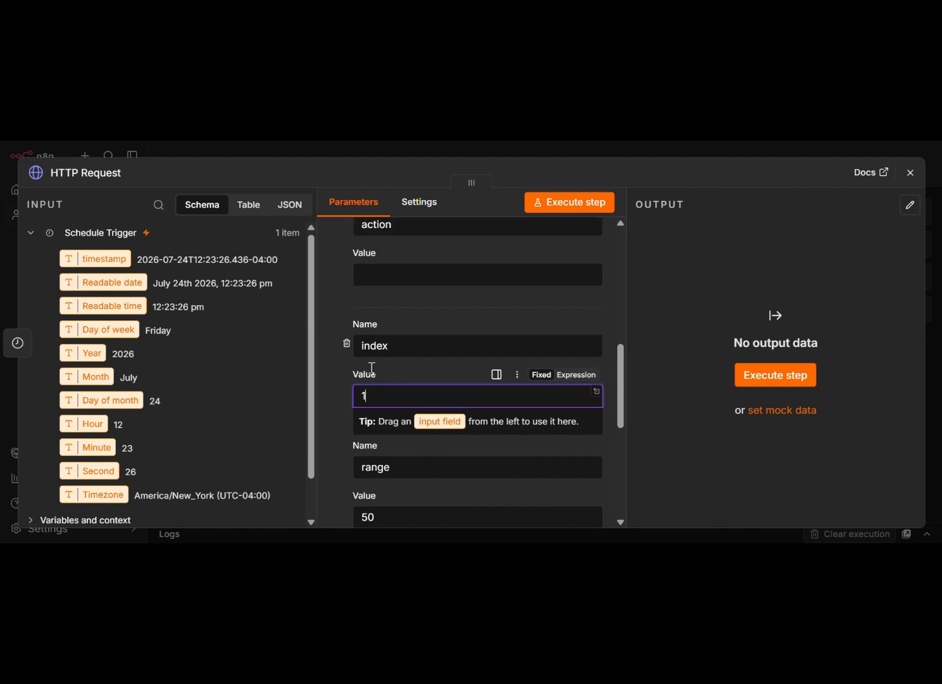
pyautogui.click(381, 351)
pyautogui.write('dat')
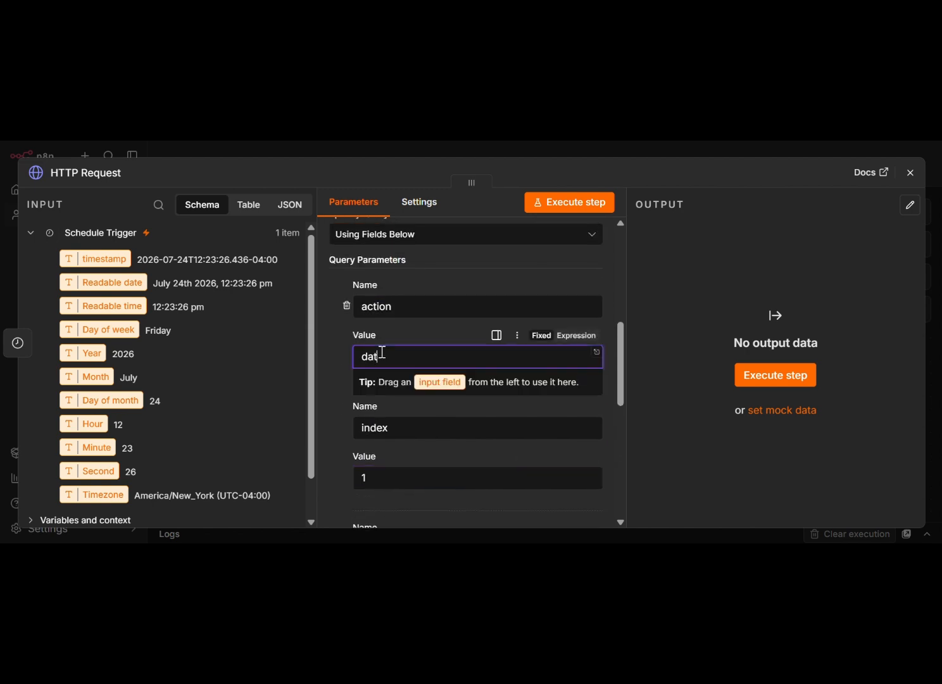
pyautogui.write('a')
pyautogui.click(330, 343)
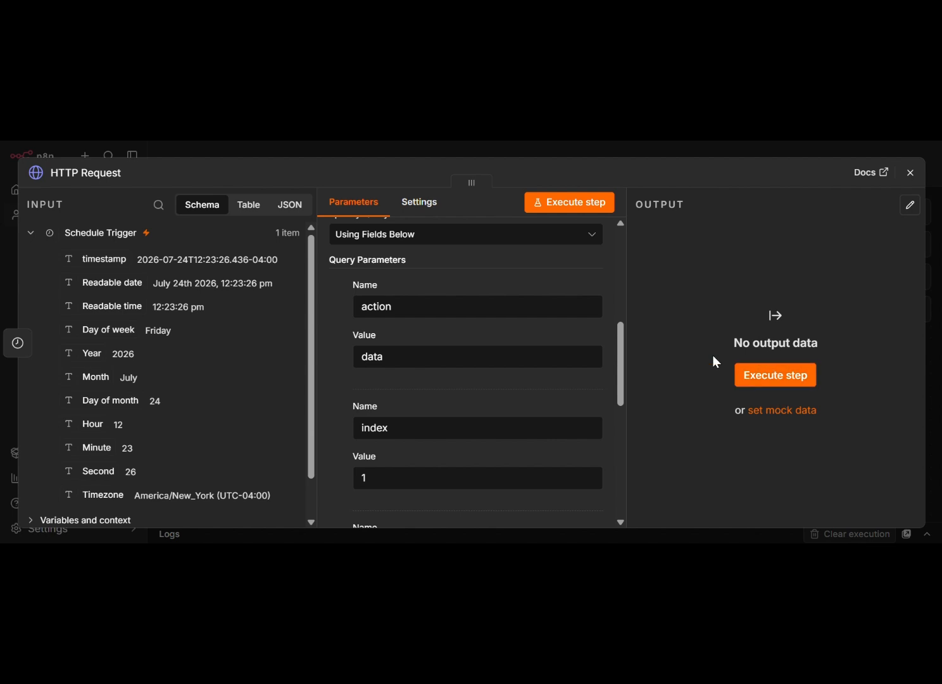
# Execute the HTTP Request node and review its output in table form, through to the sprintJObj column
pyautogui.click(564, 202)
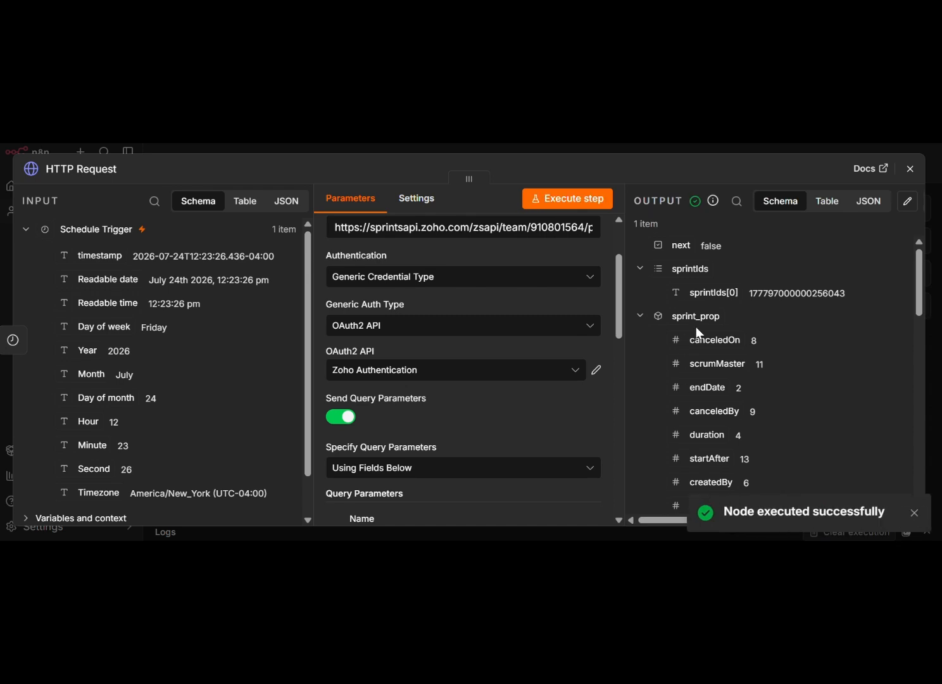
pyautogui.scroll(-2, 727, 349)
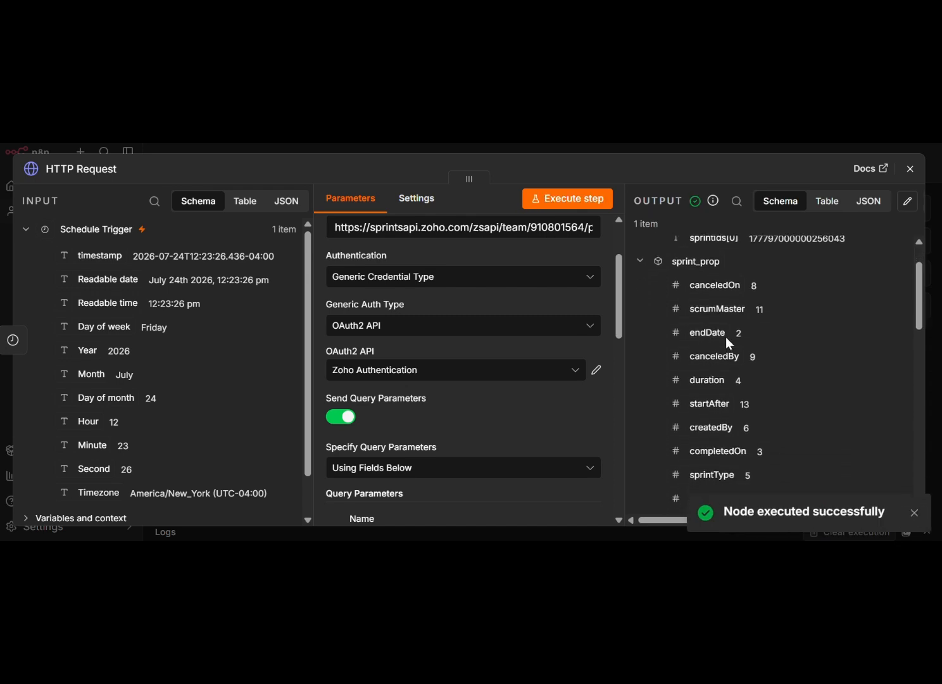
pyautogui.click(825, 200)
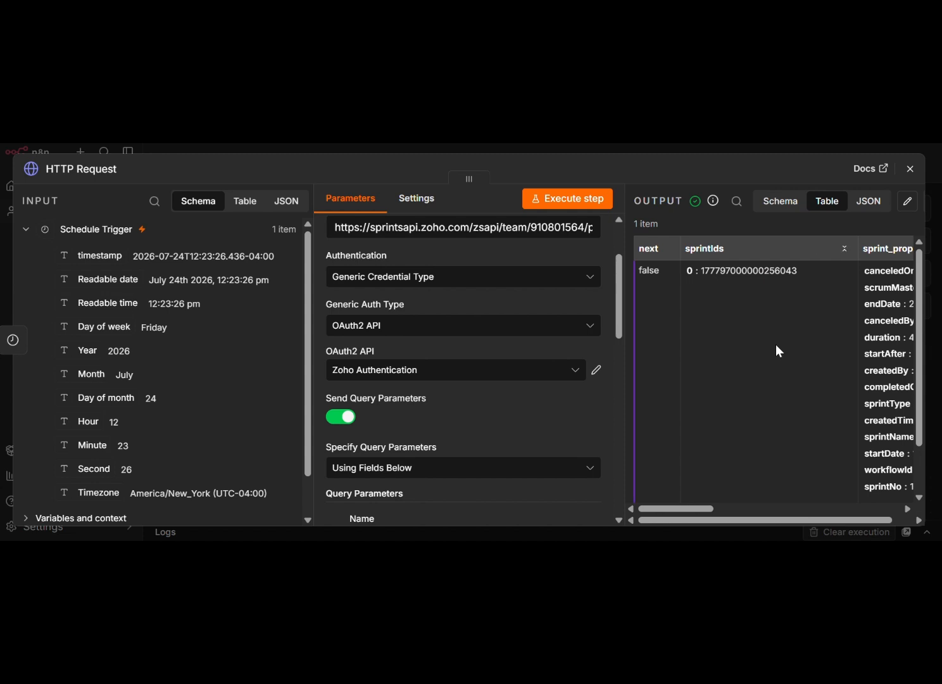
pyautogui.hscroll(2, 776, 344)
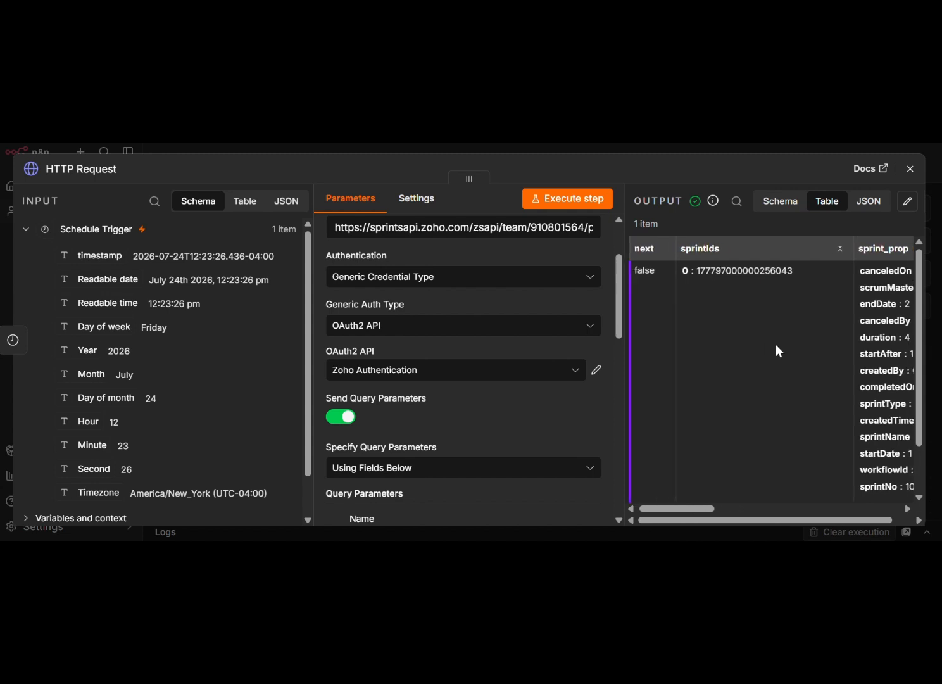
pyautogui.hscroll(6, 776, 345)
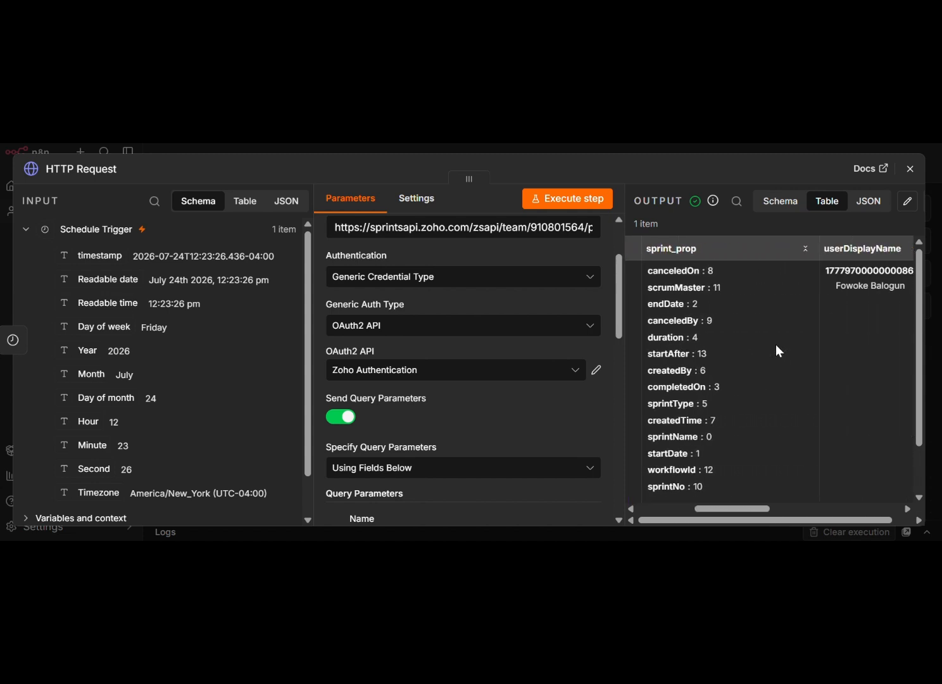
pyautogui.hscroll(5, 776, 345)
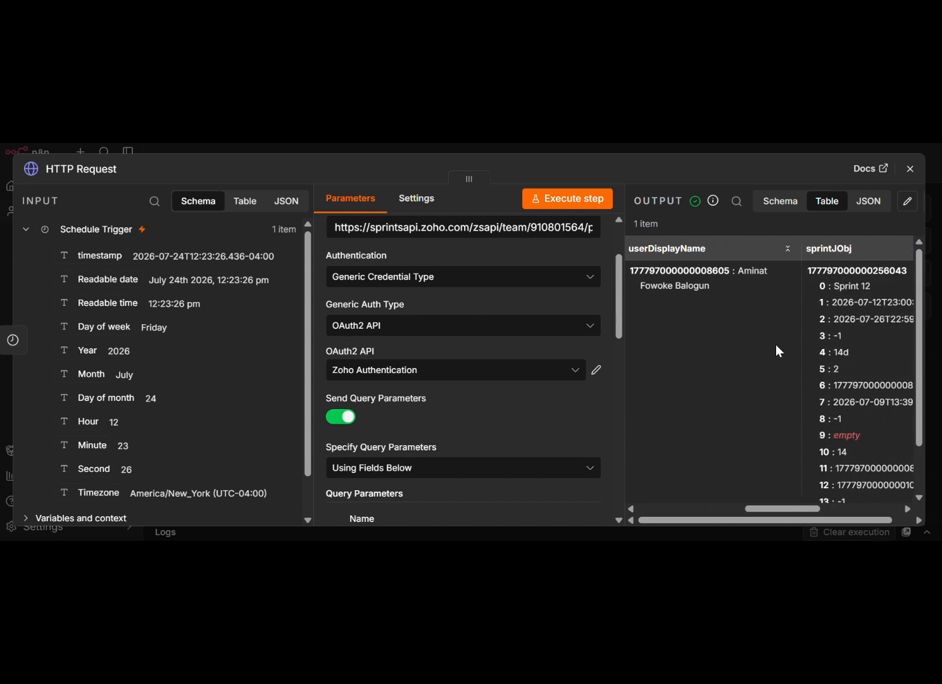
pyautogui.hscroll(5, 775, 344)
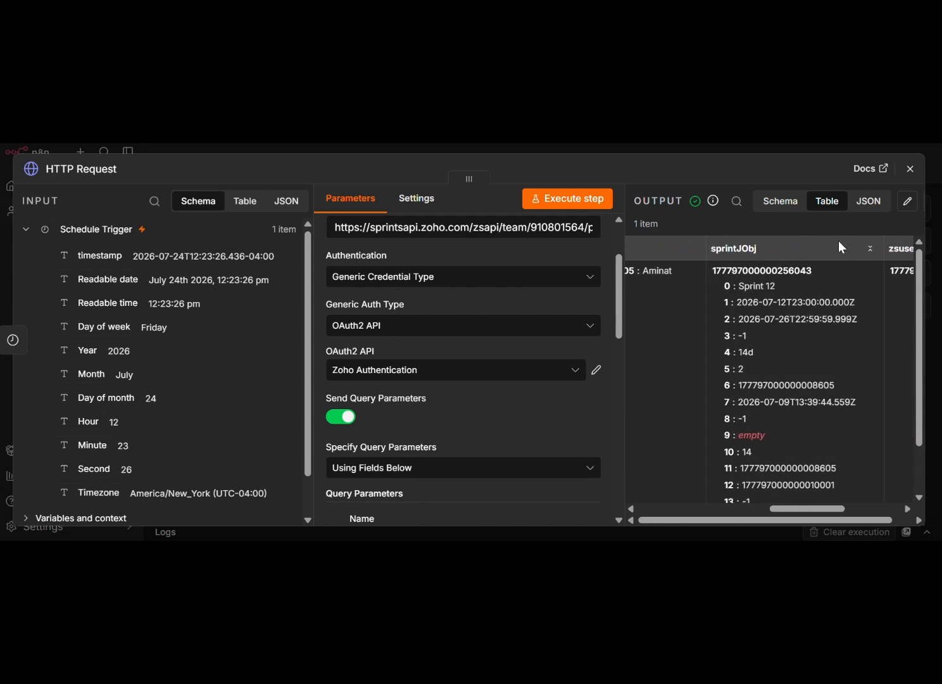
pyautogui.click(862, 214)
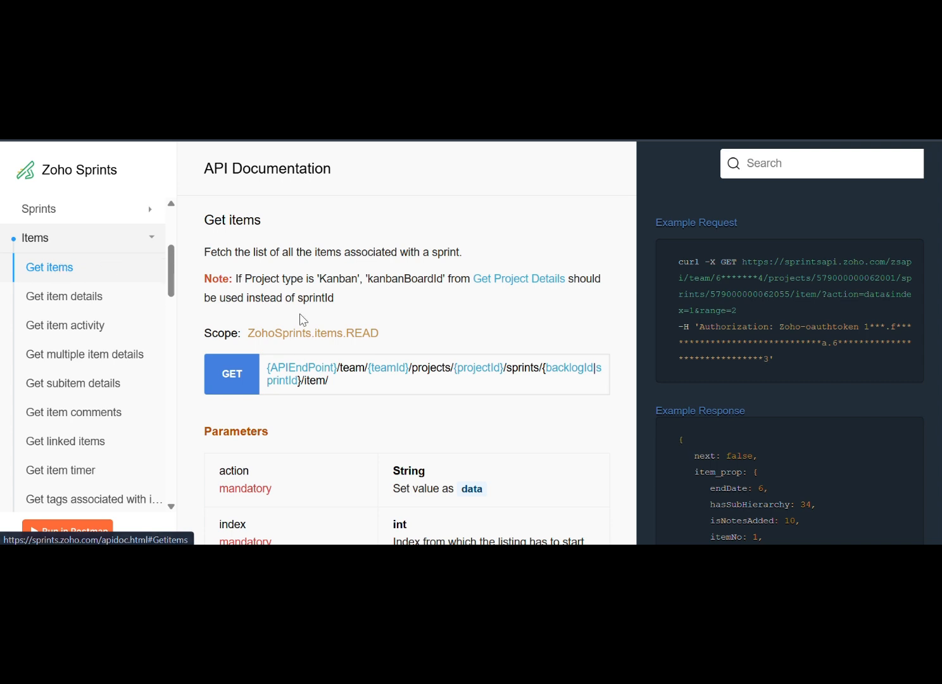
# In the Zoho Sprints API documentation, examine the Get items description, its scope, the GET endpoint's sprintId placeholder and the example request
pyautogui.scroll(-1, 301, 317)
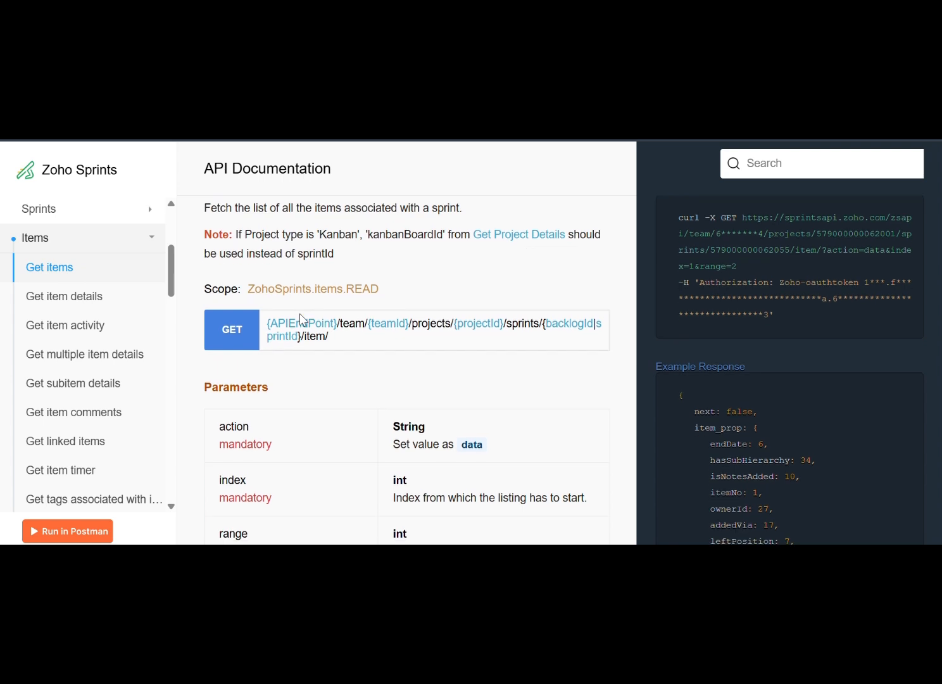
pyautogui.scroll(1, 291, 300)
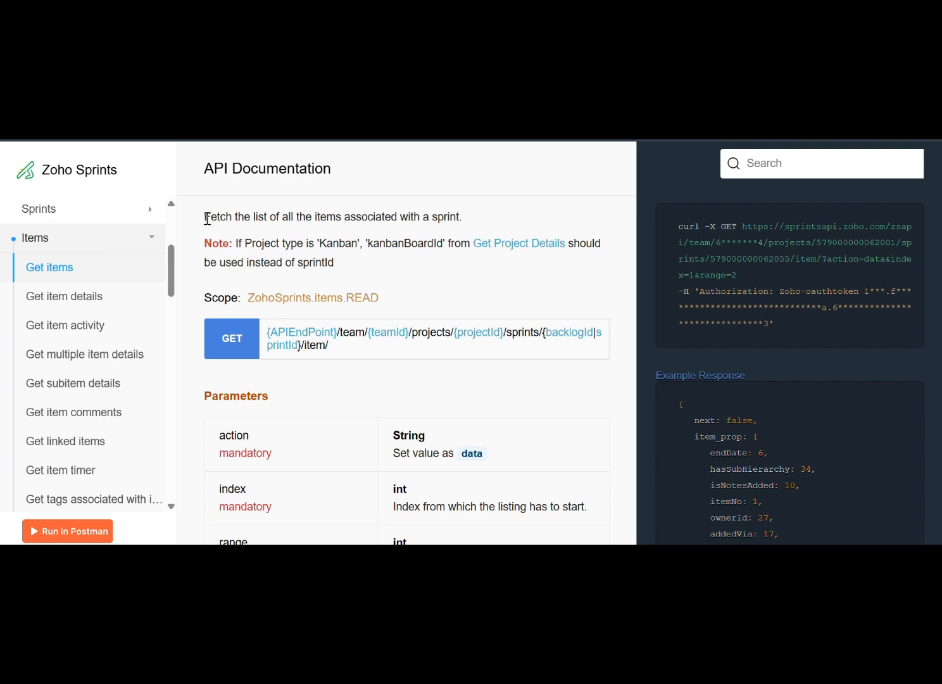
pyautogui.moveTo(207, 219); pyautogui.dragTo(498, 213)
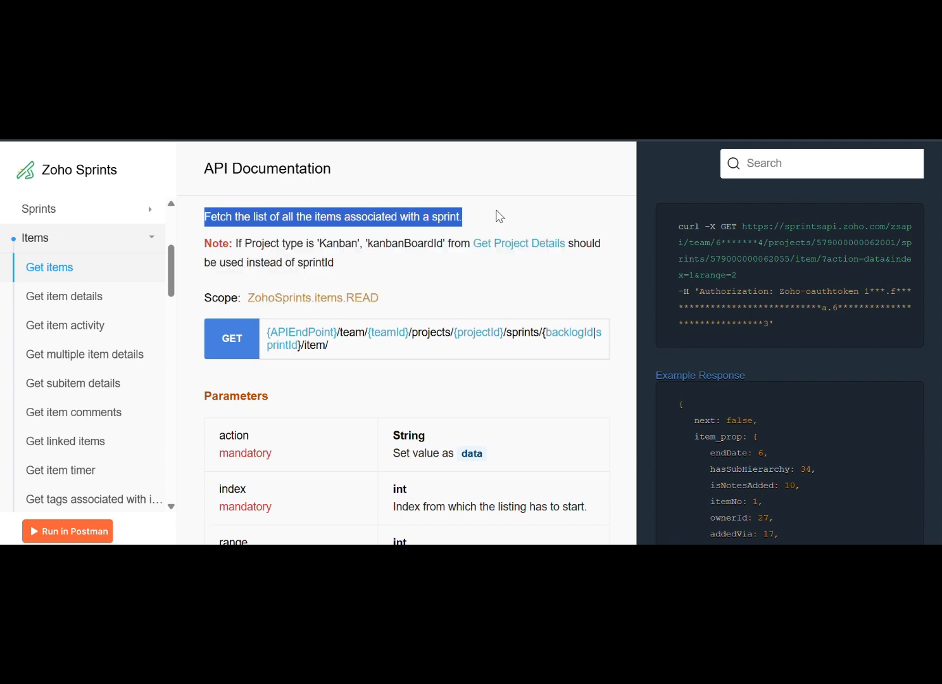
pyautogui.click(498, 209)
pyautogui.scroll(1, 497, 206)
pyautogui.scroll(-1, 387, 335)
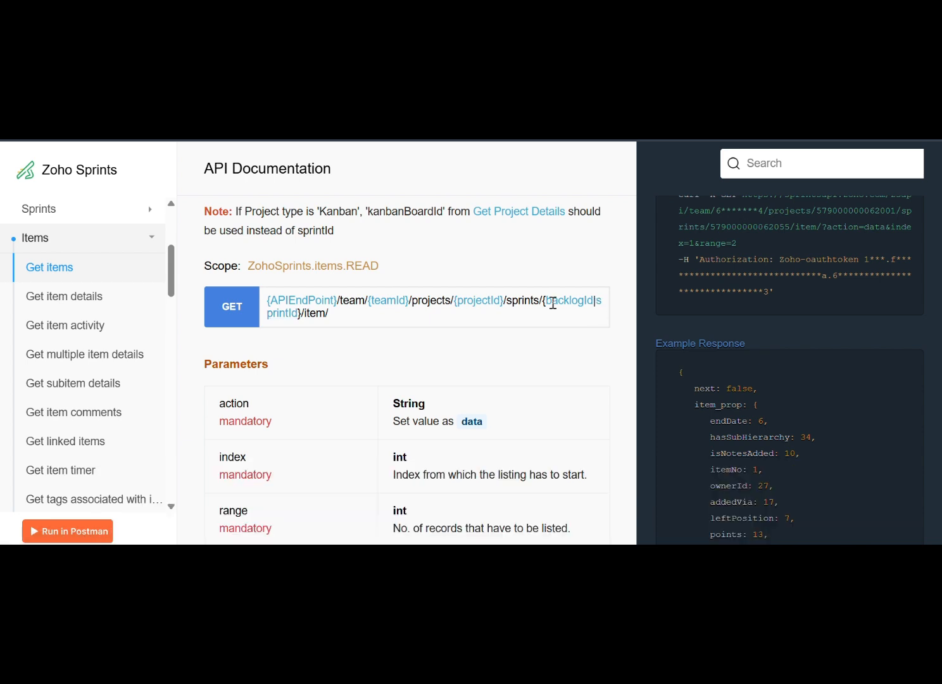
pyautogui.moveTo(595, 301); pyautogui.dragTo(299, 315)
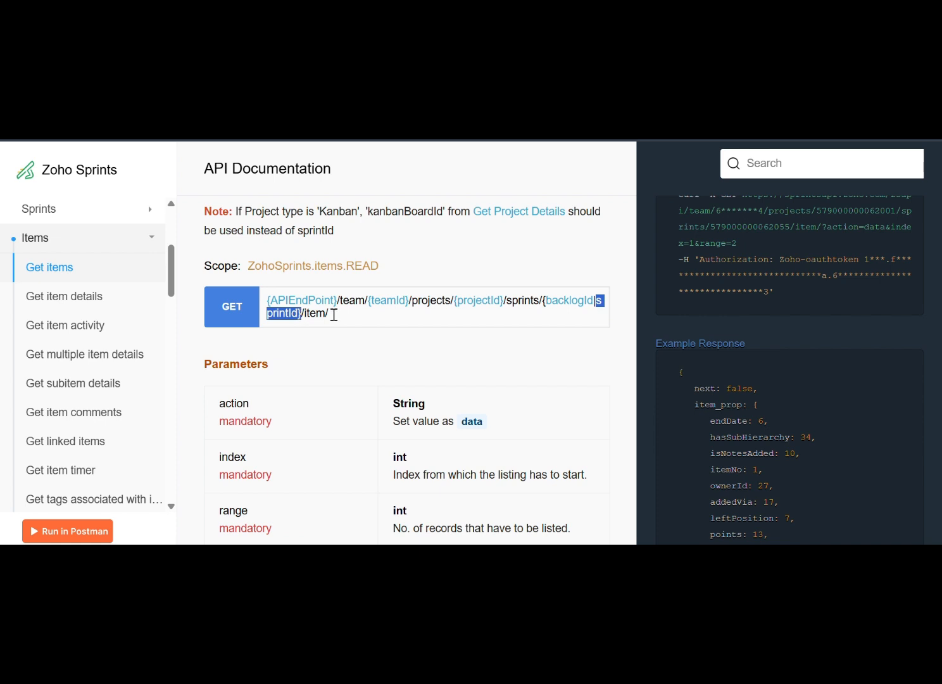
pyautogui.click(352, 325)
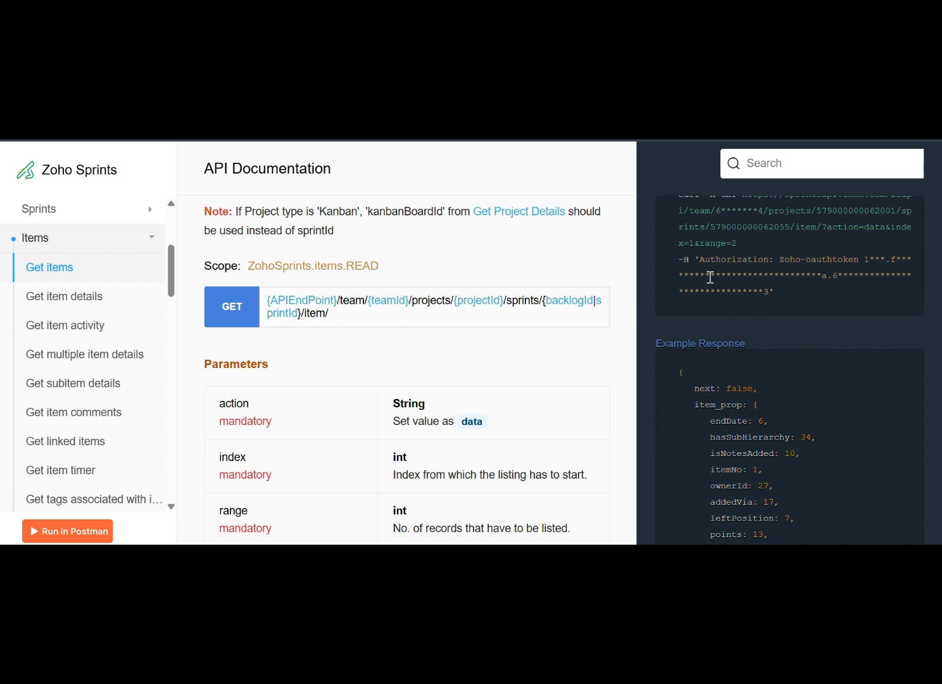
pyautogui.scroll(1, 733, 290)
pyautogui.scroll(1, 733, 290)
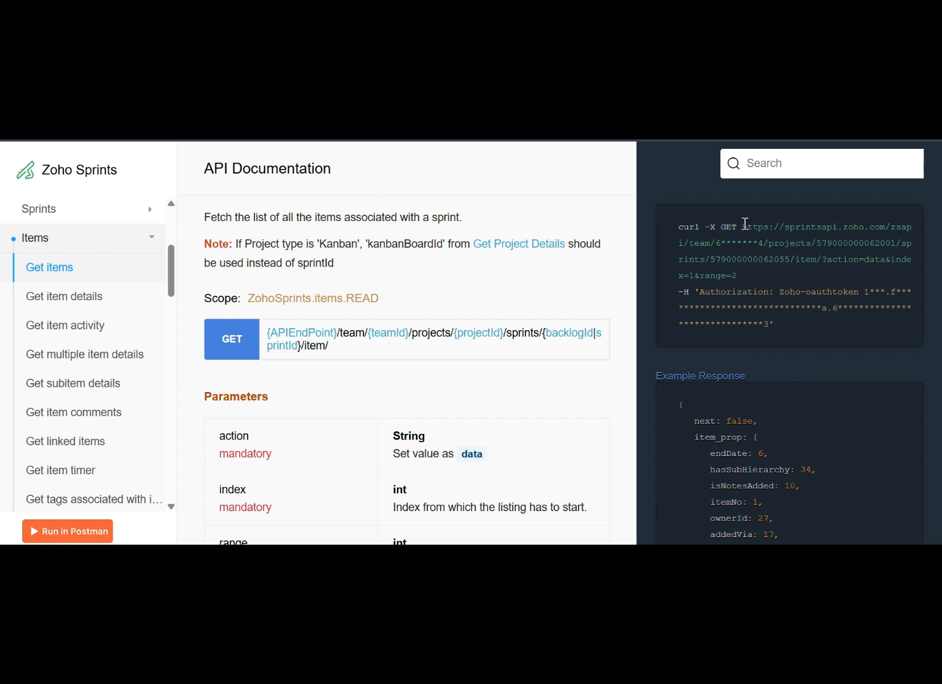
# Examine the mandatory and optional parameters documented for the Get items request, down to the filter parameter
pyautogui.scroll(-3, 458, 265)
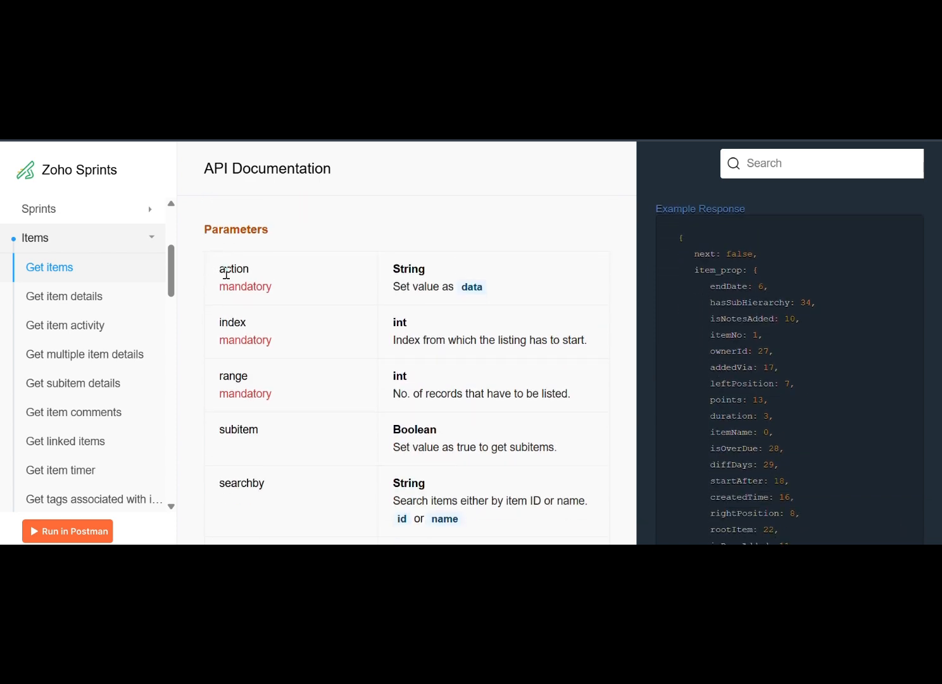
pyautogui.scroll(-1, 226, 274)
pyautogui.scroll(-1, 227, 274)
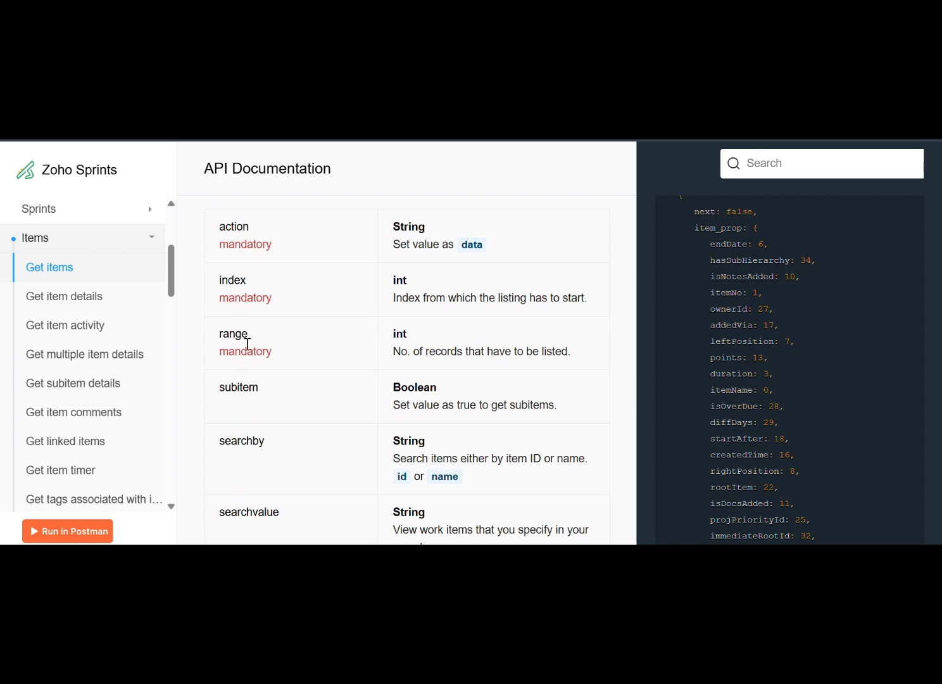
pyautogui.scroll(-1, 254, 358)
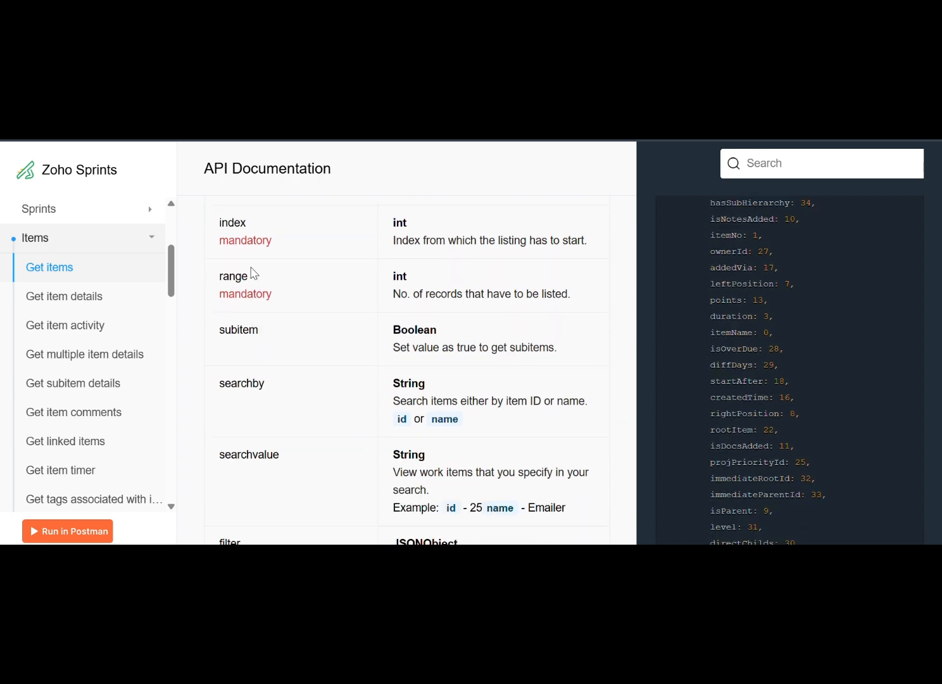
pyautogui.scroll(-4, 244, 274)
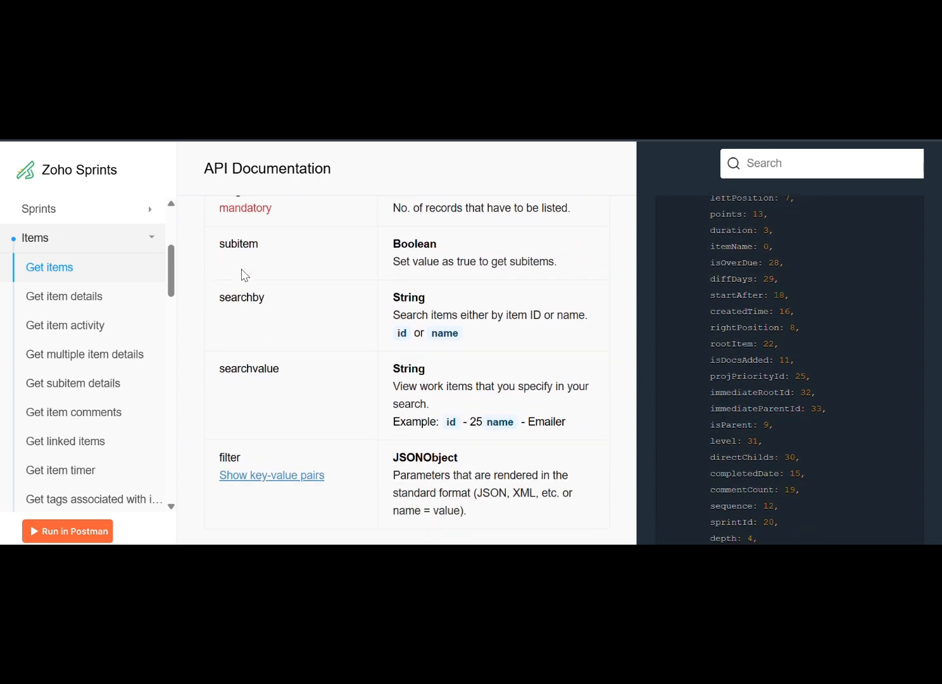
pyautogui.scroll(-2, 244, 274)
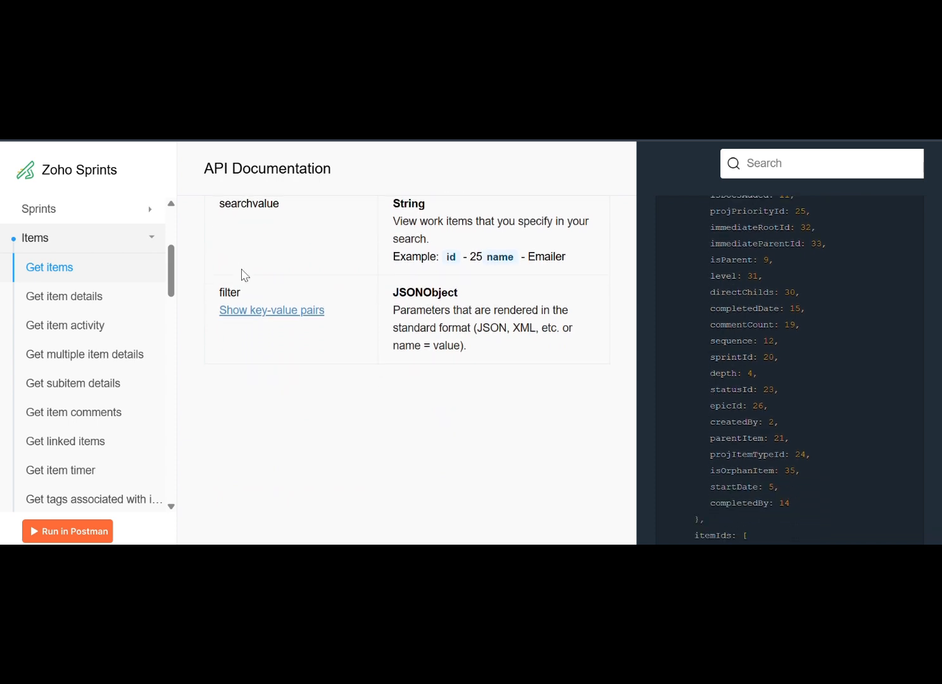
pyautogui.scroll(-1, 245, 274)
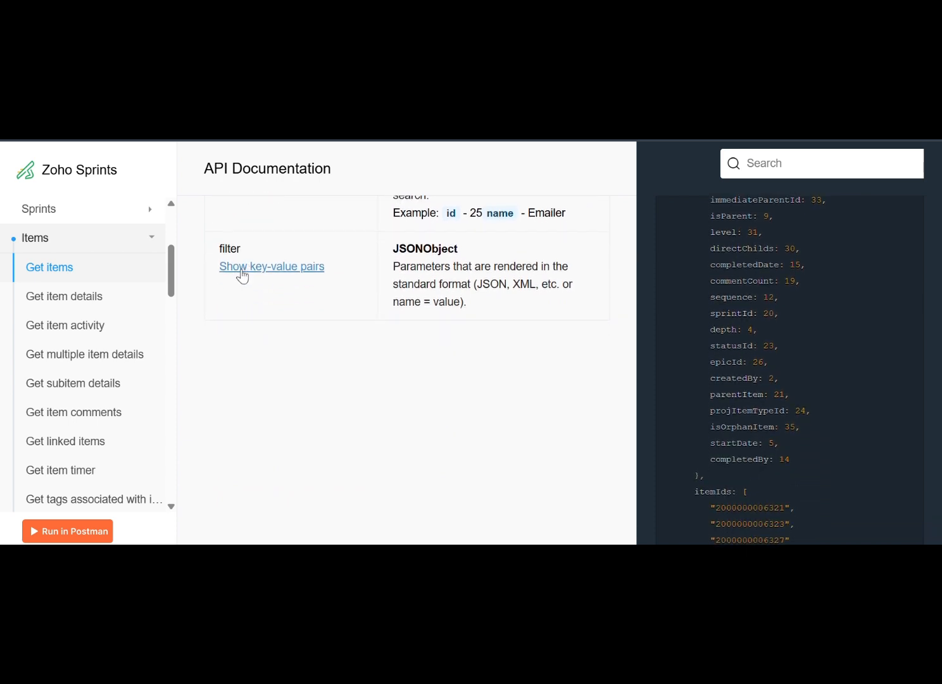
pyautogui.scroll(1, 241, 274)
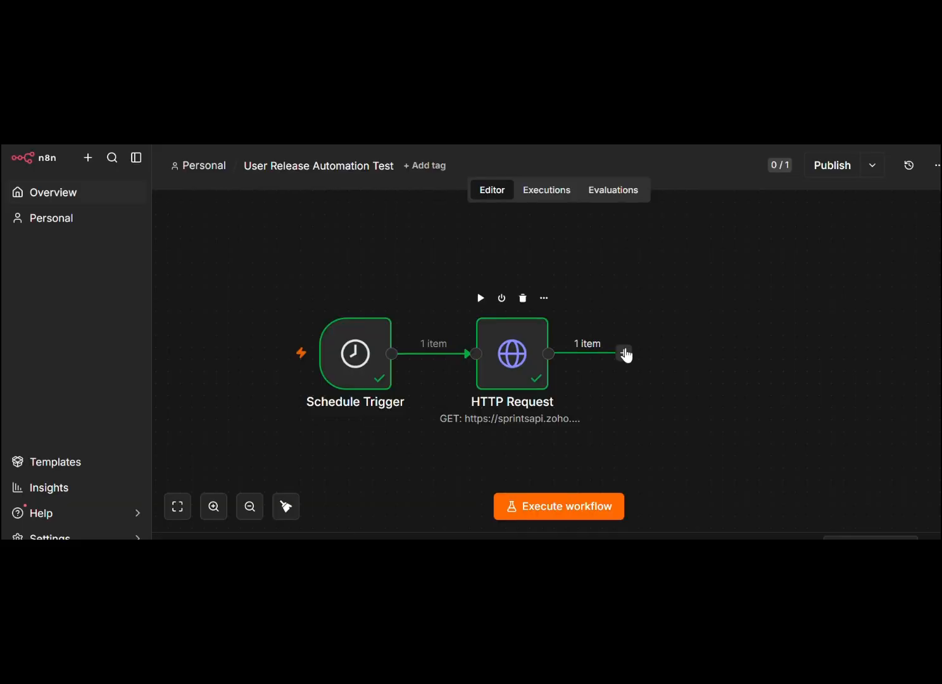
# Back in the n8n workflow, add a second HTTP Request node after the existing HTTP Request node
pyautogui.click(624, 352)
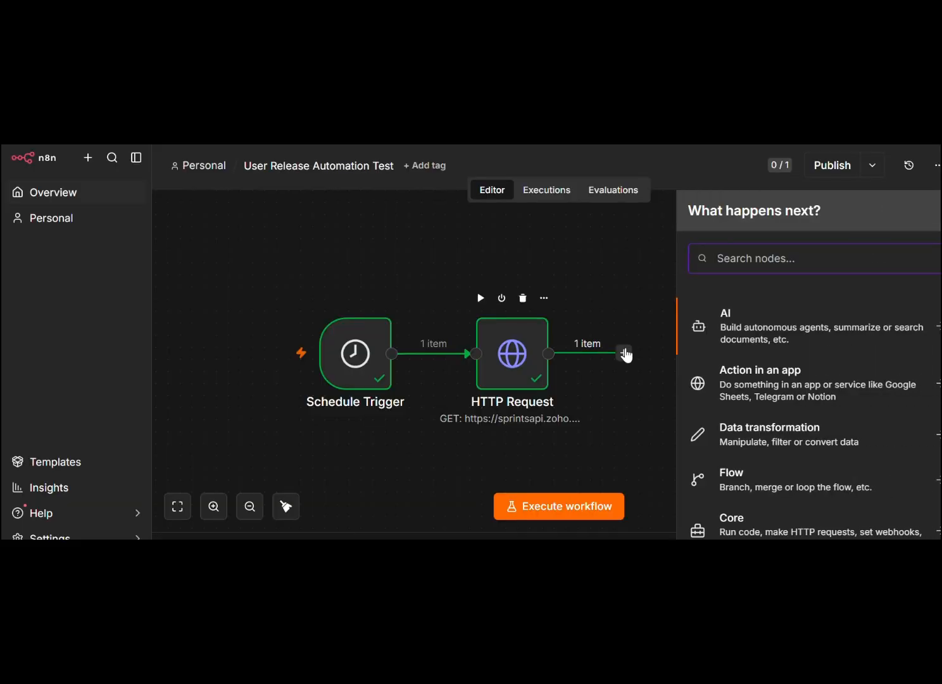
pyautogui.write('htt')
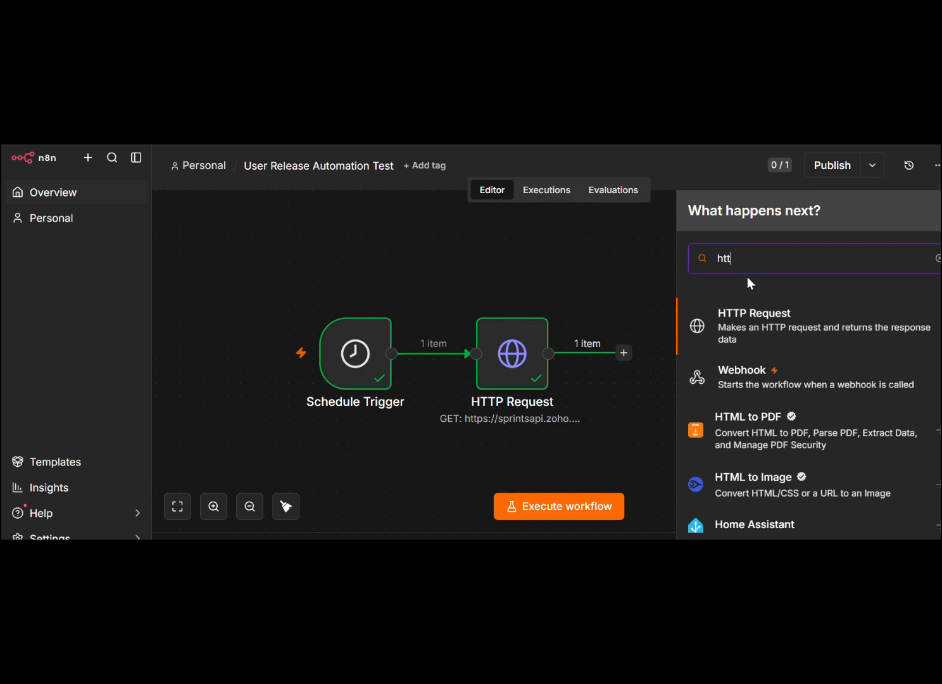
pyautogui.click(764, 320)
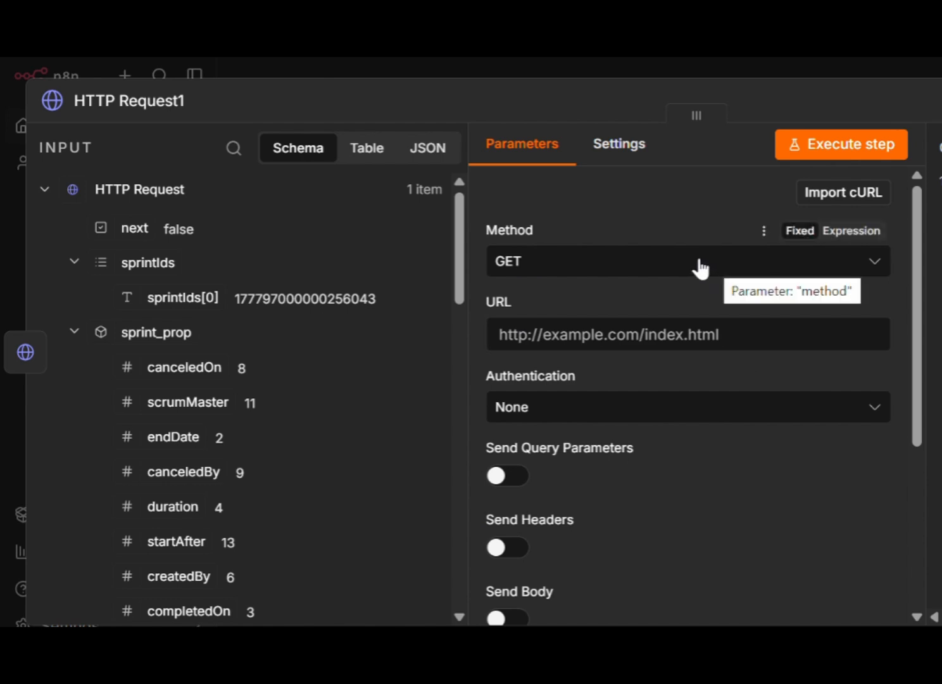
# Make the new node's URL an expression containing the sprintsapi.zoho.com items endpoint with team and project IDs, leaving a gap between /sprints/ and /item/
pyautogui.click(648, 323)
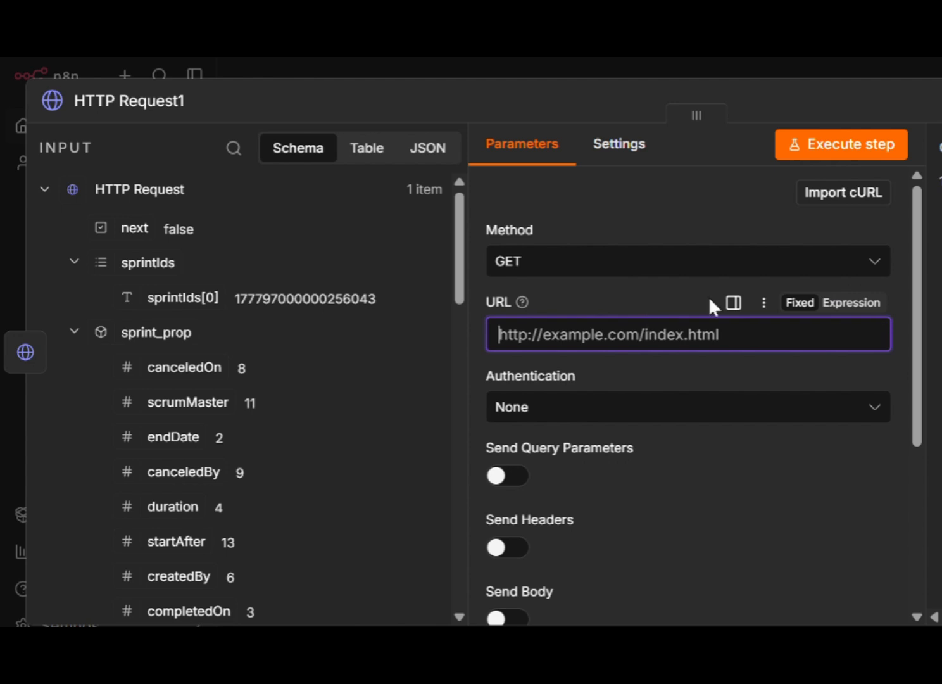
pyautogui.click(838, 304)
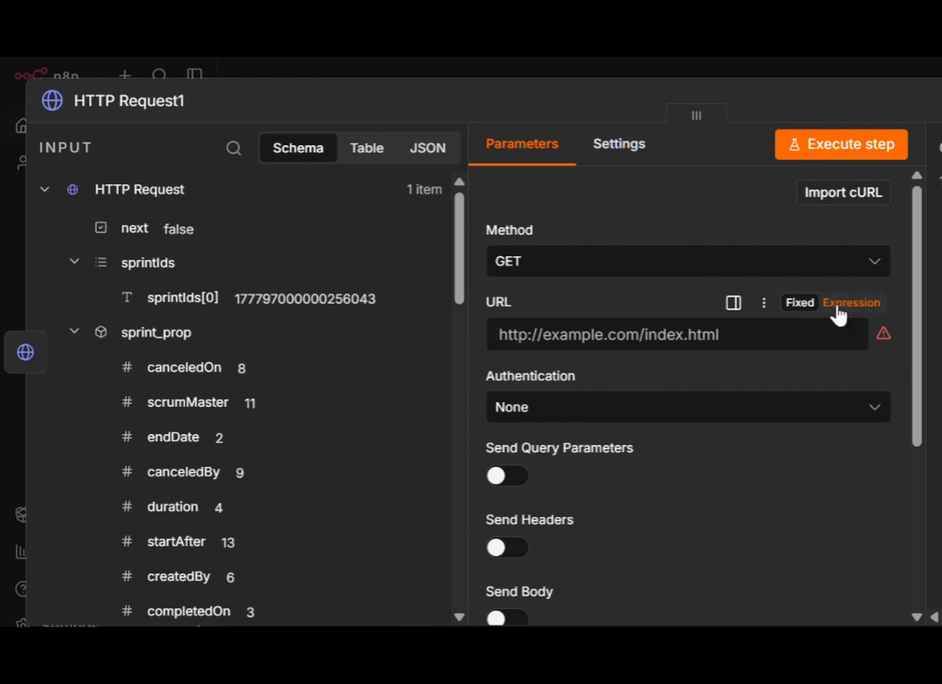
pyautogui.click(838, 310)
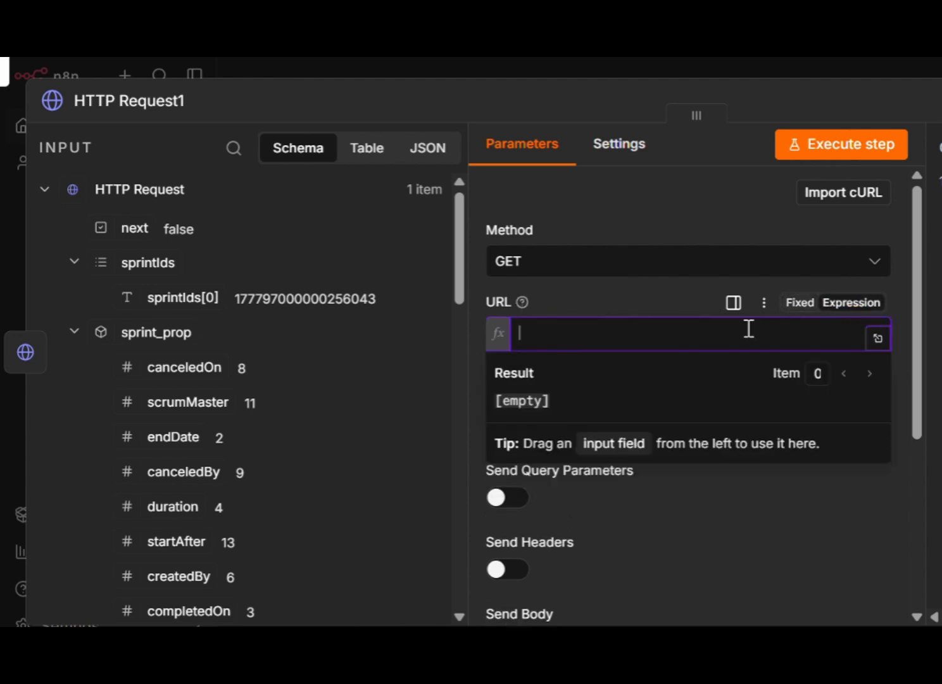
pyautogui.hotkey('ctrl', 'v')
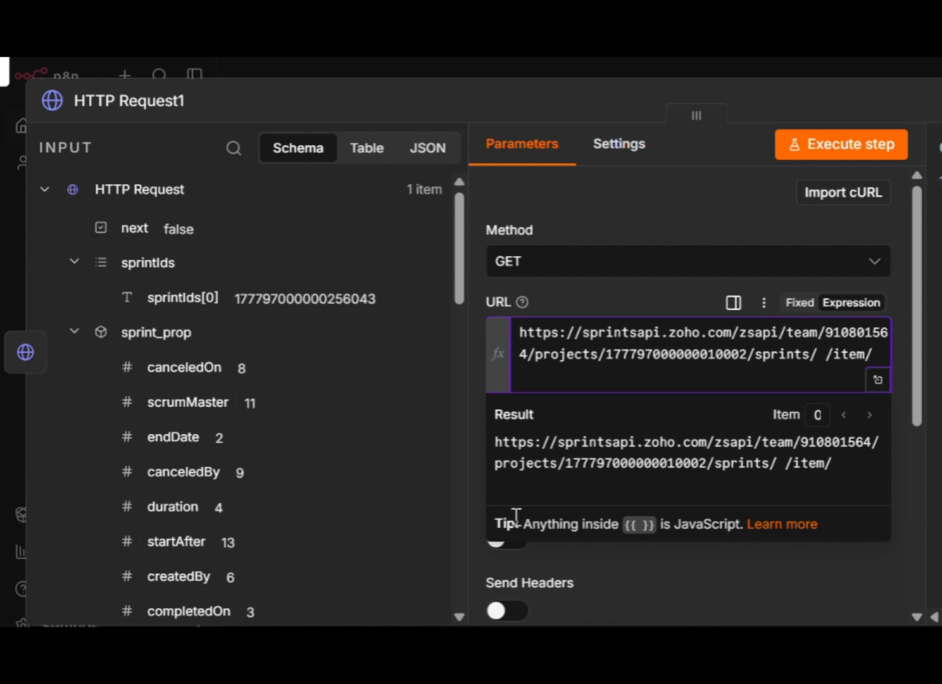
# Insert the sprintIds field from the HTTP Request input as {{ $json.sprintIds }} after /sprints/ in the URL expression
pyautogui.click(817, 354)
pyautogui.moveTo(118, 260); pyautogui.dragTo(824, 354)
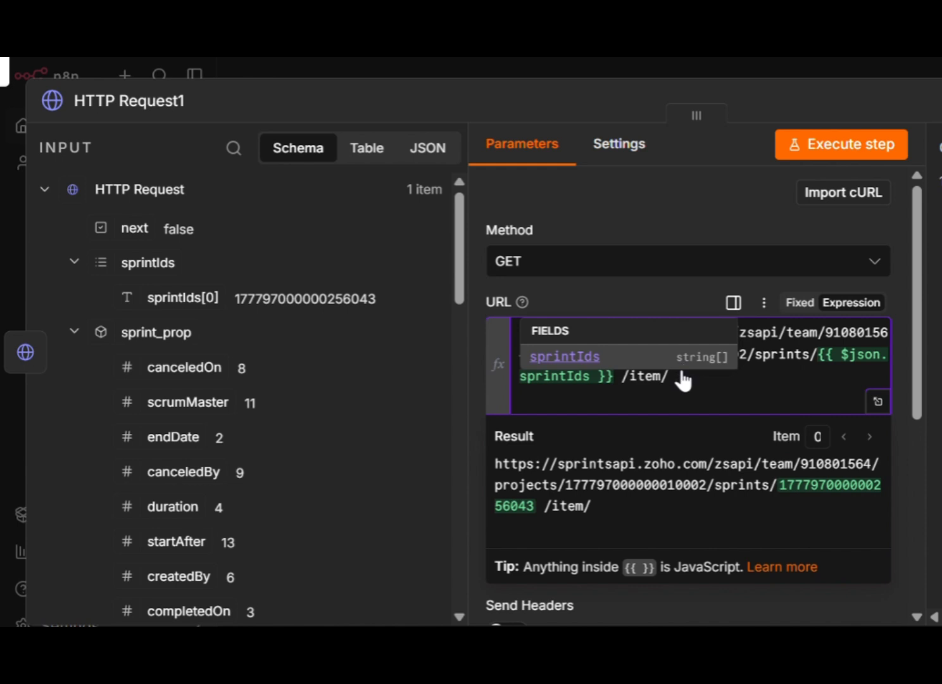
pyautogui.click(685, 392)
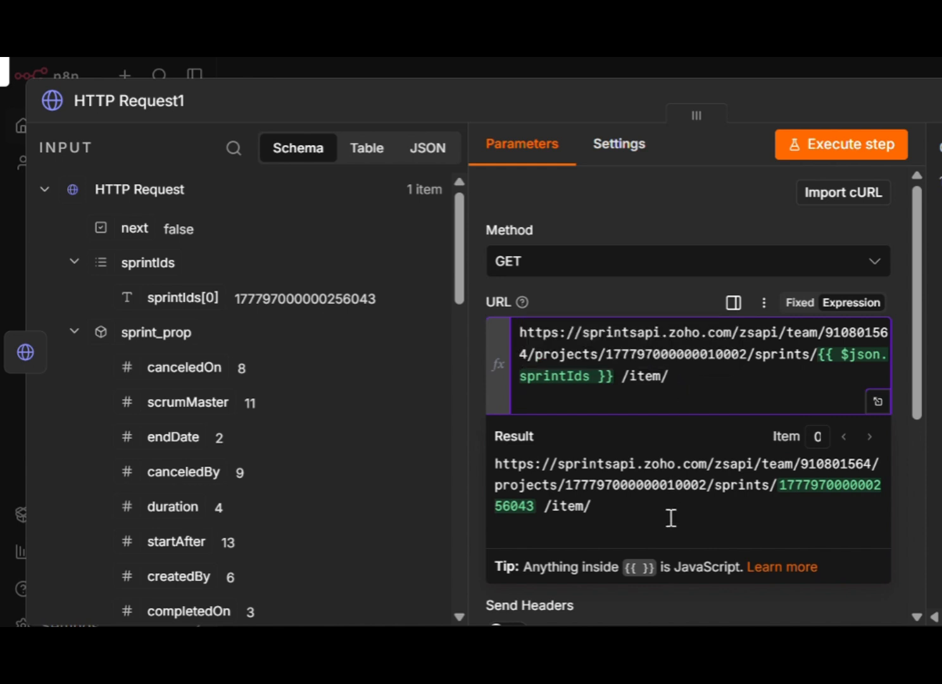
pyautogui.click(608, 291)
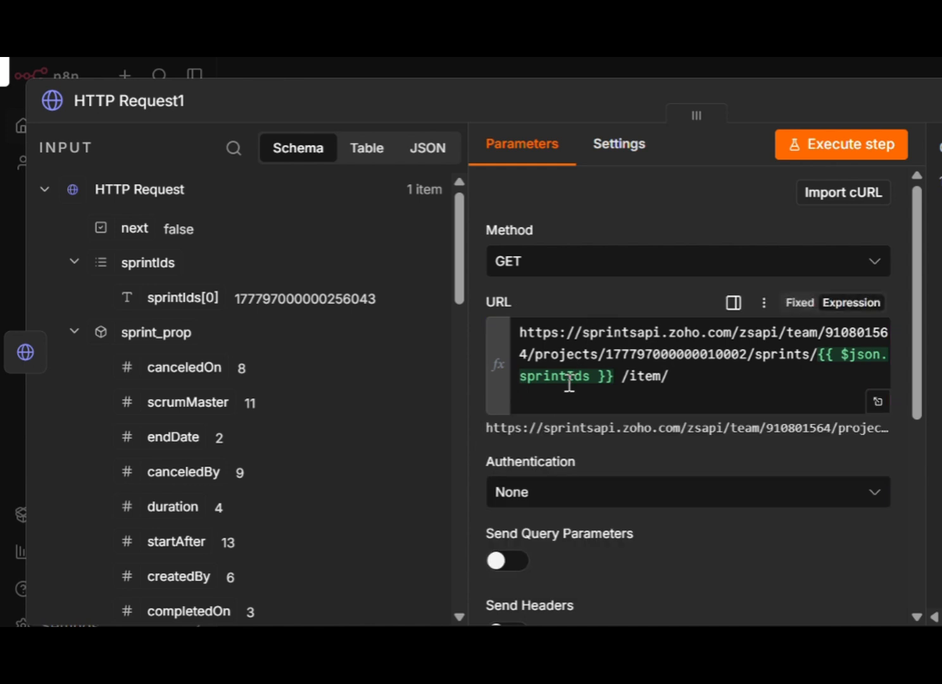
# Remove the trailing line break after /item/ in the URL expression
pyautogui.click(556, 407)
pyautogui.press('BackSpace')
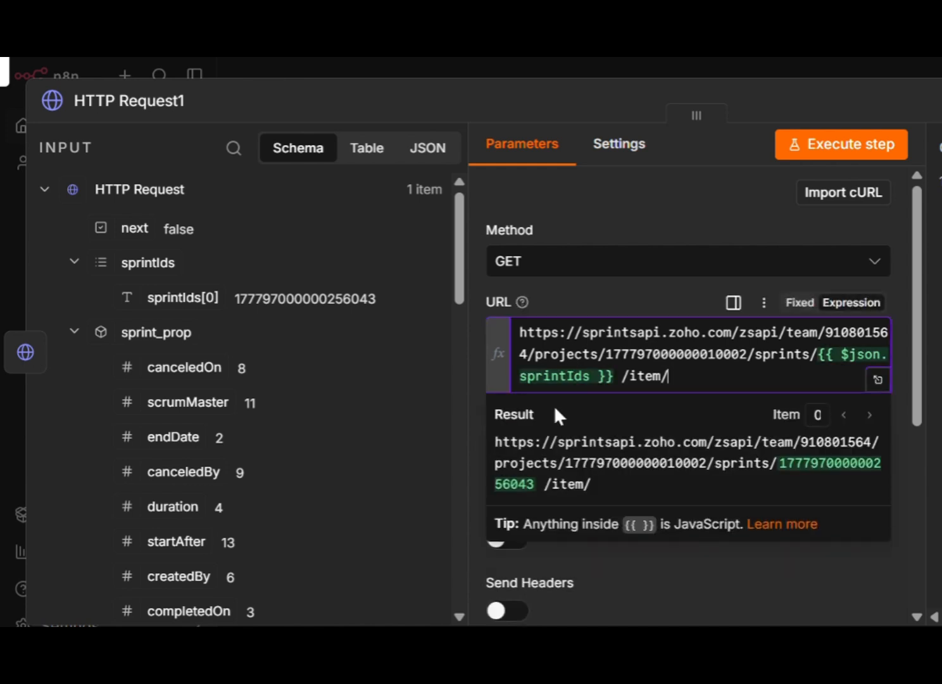
pyautogui.click(877, 379)
pyautogui.press('Escape')
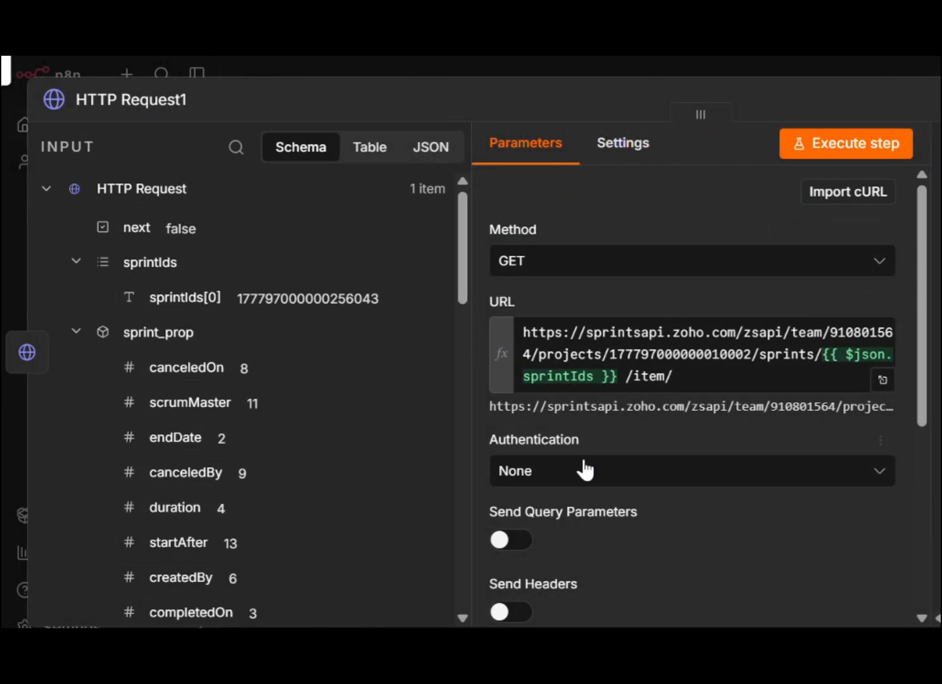
# Set the node's authentication to Generic Credential Type with OAuth2 API as the generic auth type
pyautogui.scroll(-3, 585, 469)
pyautogui.click(575, 375)
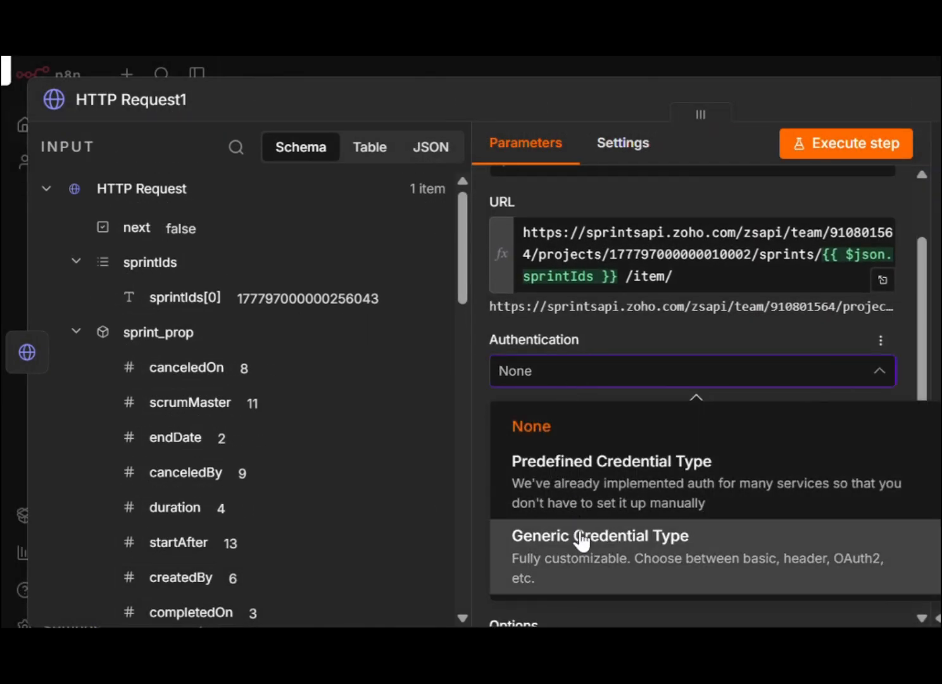
pyautogui.click(577, 546)
pyautogui.scroll(-1, 573, 481)
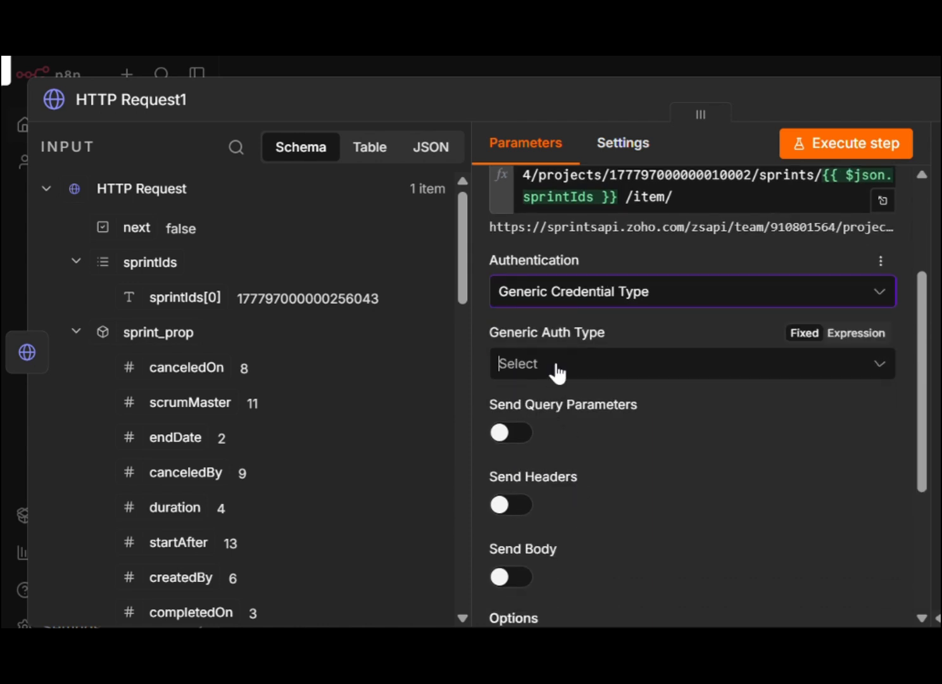
pyautogui.click(499, 364)
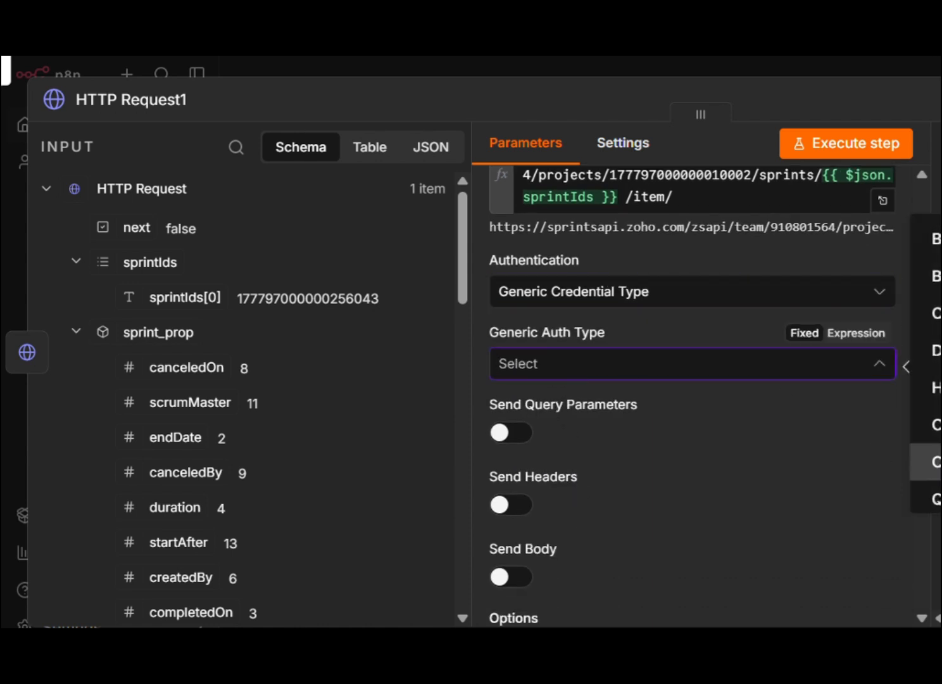
pyautogui.click(935, 462)
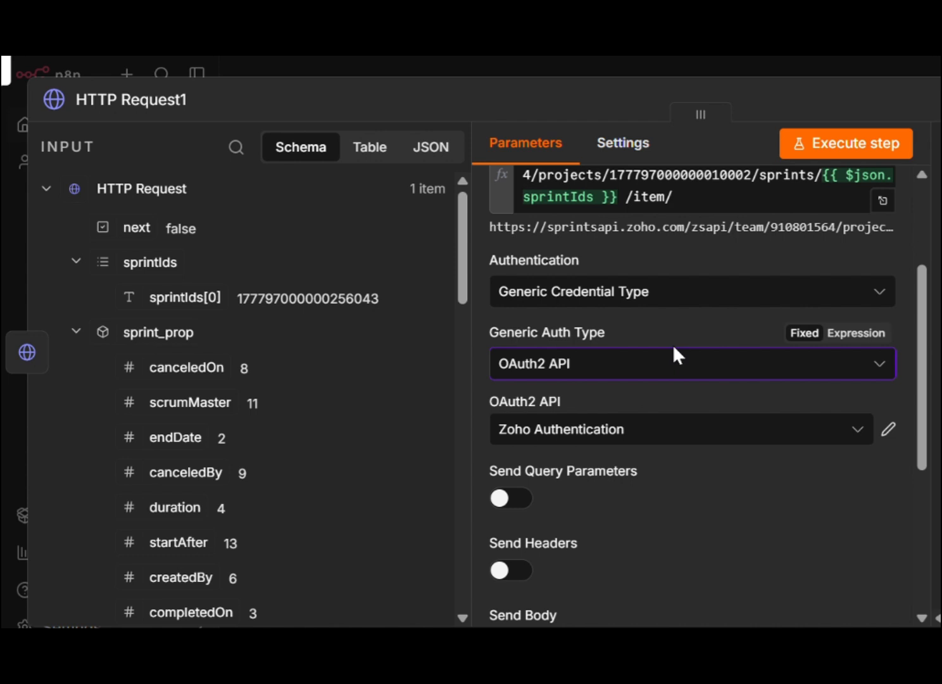
# Enable sending query parameters and define the first one as action with the value data
pyautogui.scroll(-5, 674, 347)
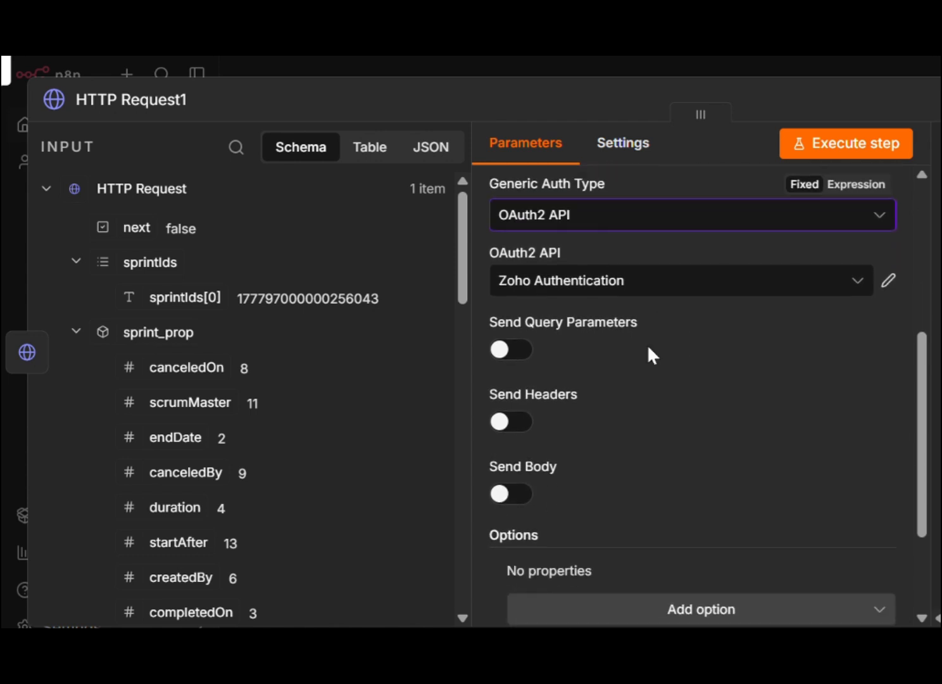
pyautogui.click(511, 350)
pyautogui.scroll(-5, 617, 425)
pyautogui.click(596, 400)
pyautogui.write('ac')
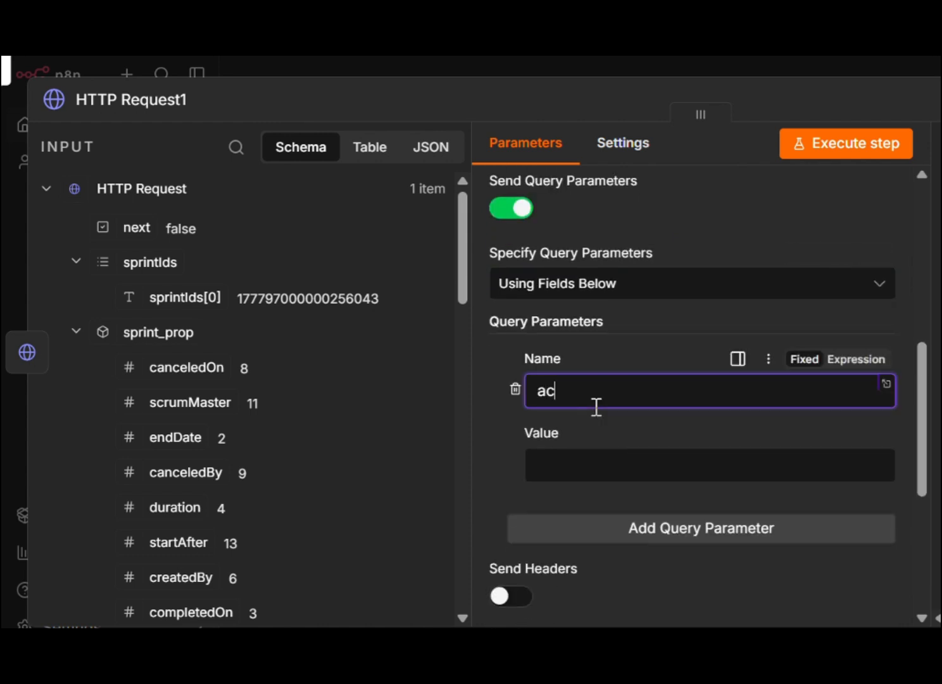
pyautogui.write('tion')
pyautogui.click(572, 456)
pyautogui.write('data')
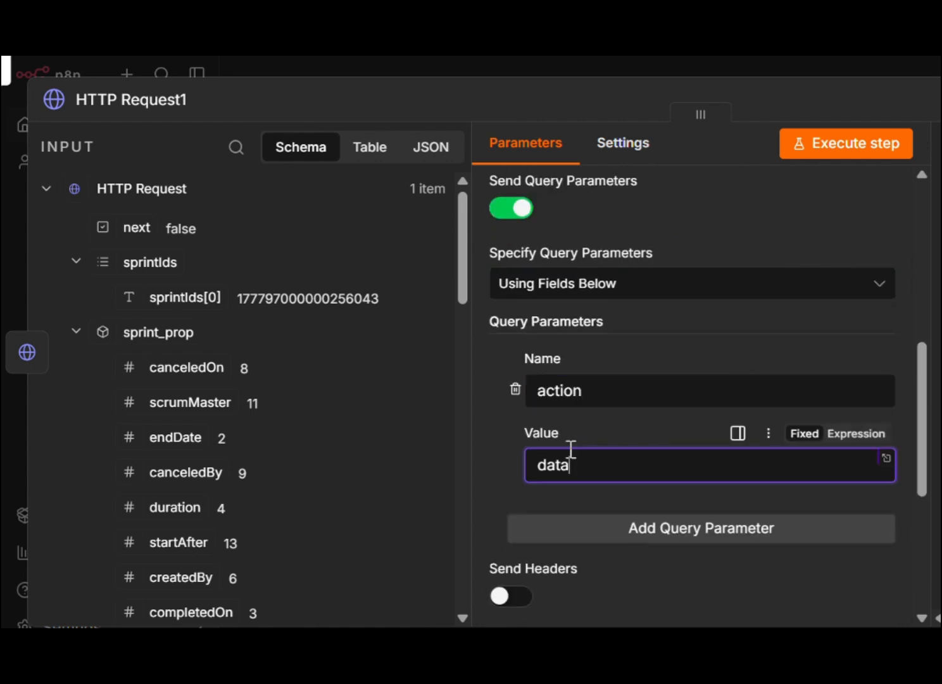
# Add a second query parameter named index with the value 1
pyautogui.click(556, 527)
pyautogui.click(568, 562)
pyautogui.write('index')
pyautogui.scroll(-2, 560, 564)
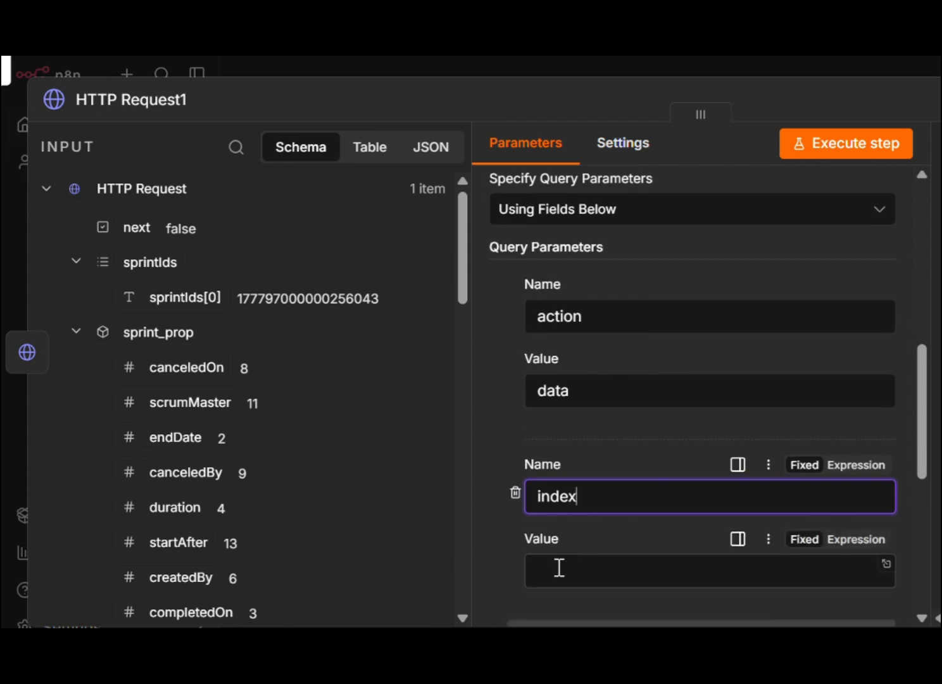
pyautogui.click(560, 569)
pyautogui.write('1')
# Add a third query parameter named range with the value 50
pyautogui.scroll(-2, 562, 570)
pyautogui.click(564, 534)
pyautogui.click(562, 557)
pyautogui.write('range')
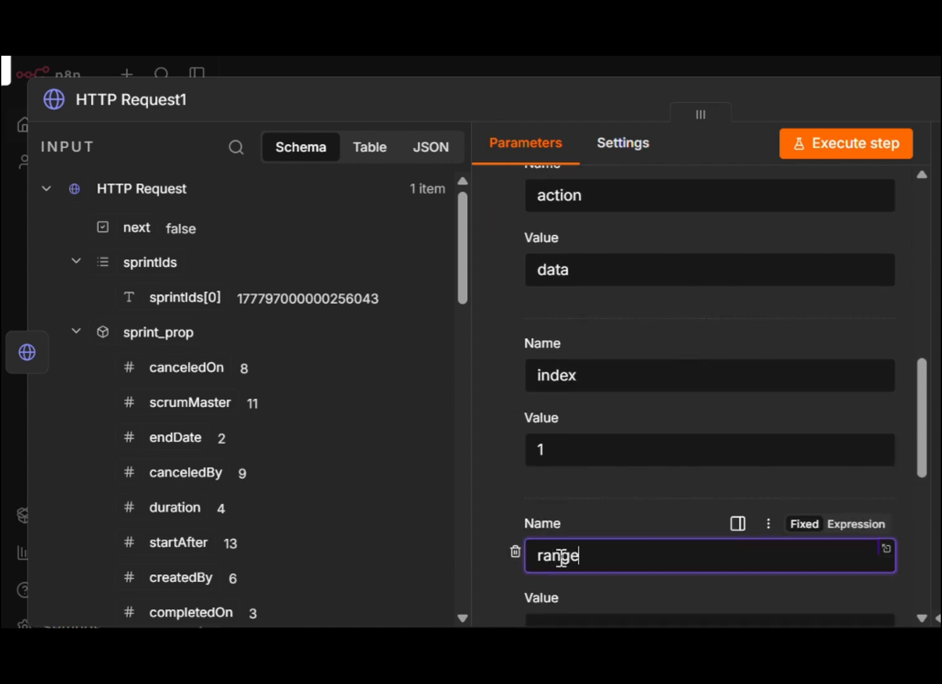
pyautogui.scroll(-3, 561, 558)
pyautogui.click(558, 554)
pyautogui.write('50')
pyautogui.scroll(-1, 614, 447)
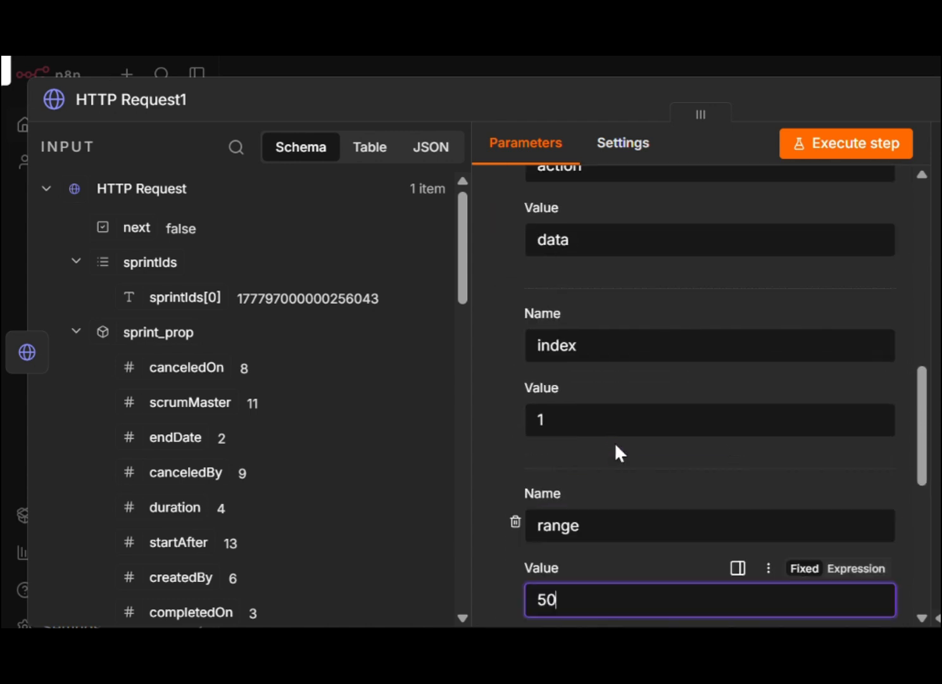
# Execute the HTTP Request1 node and inspect the itemIds list in its JSON output
pyautogui.scroll(10, 616, 446)
pyautogui.click(852, 145)
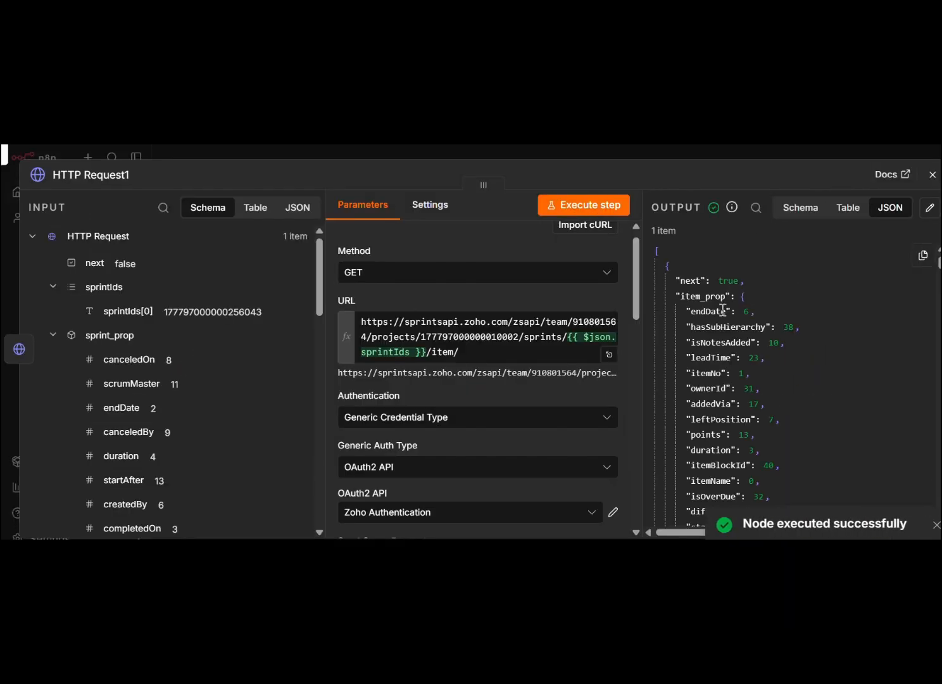
pyautogui.scroll(-4, 730, 326)
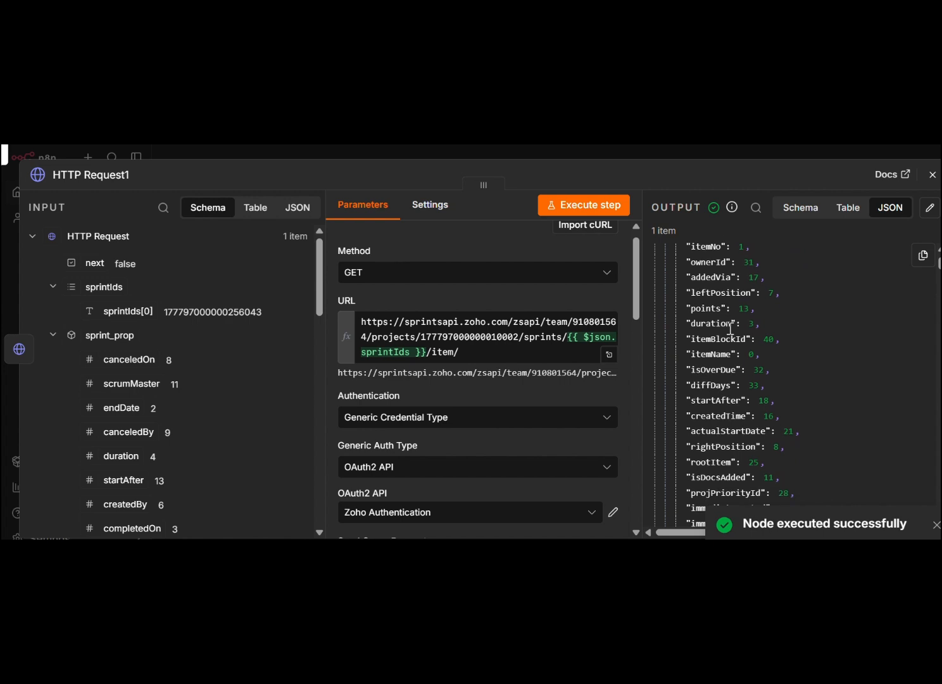
pyautogui.scroll(-10, 731, 329)
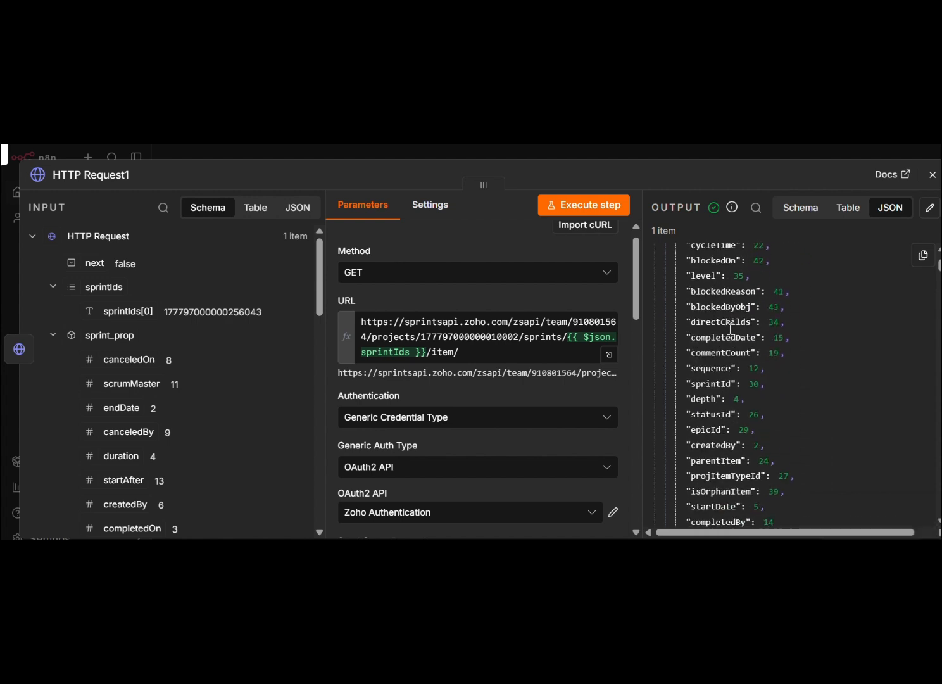
pyautogui.scroll(-9, 730, 328)
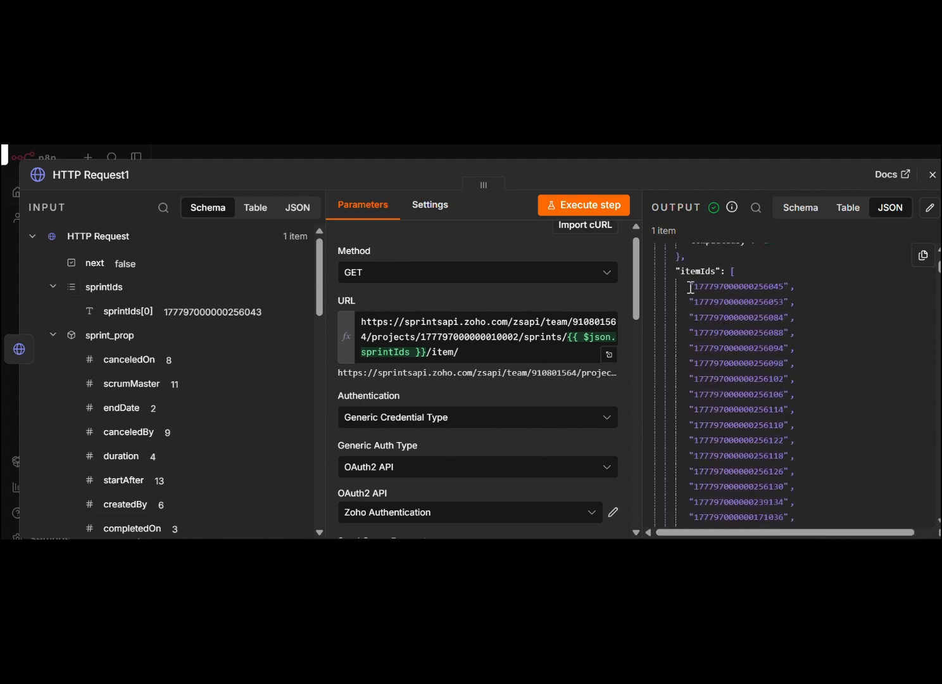
pyautogui.moveTo(698, 289); pyautogui.dragTo(808, 513)
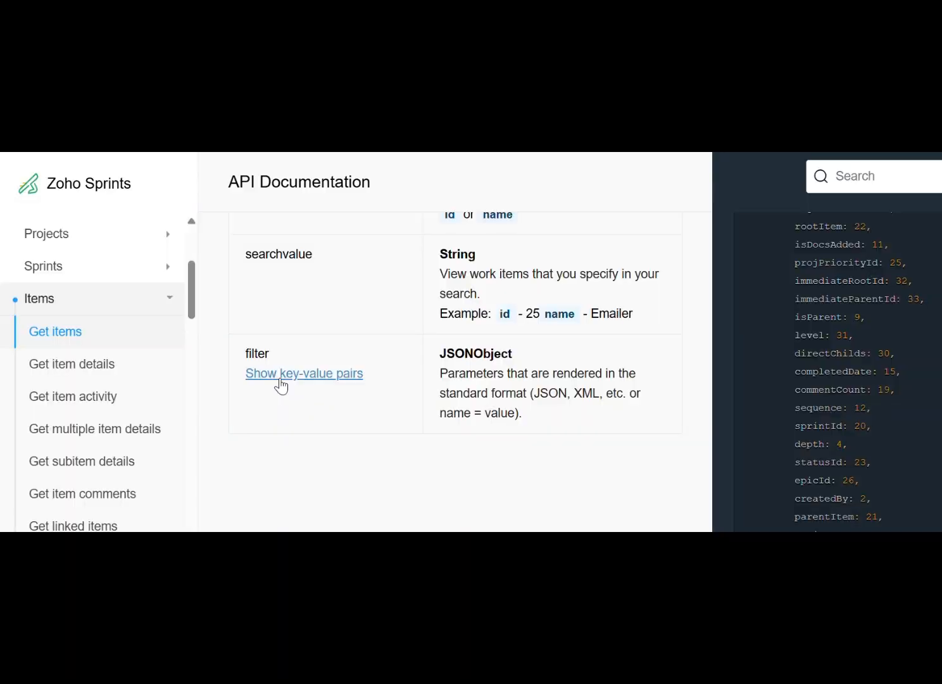
# In the Zoho Sprints API documentation, expand the filter parameter's key-value pairs and examine the mandatory keys and the I-statustype options
pyautogui.click(281, 380)
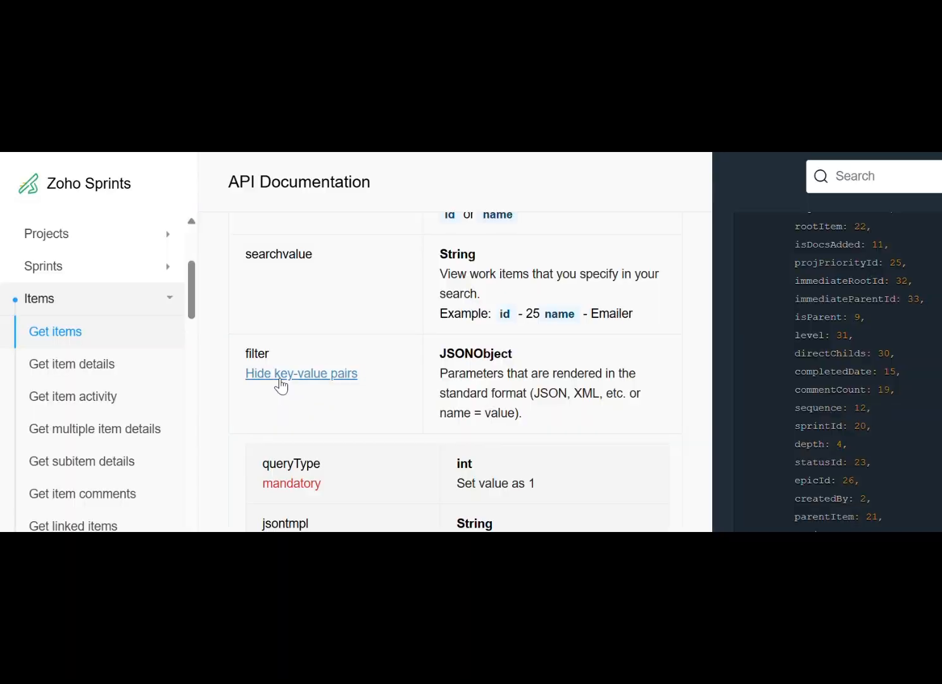
pyautogui.scroll(-1, 281, 387)
pyautogui.scroll(-1, 281, 386)
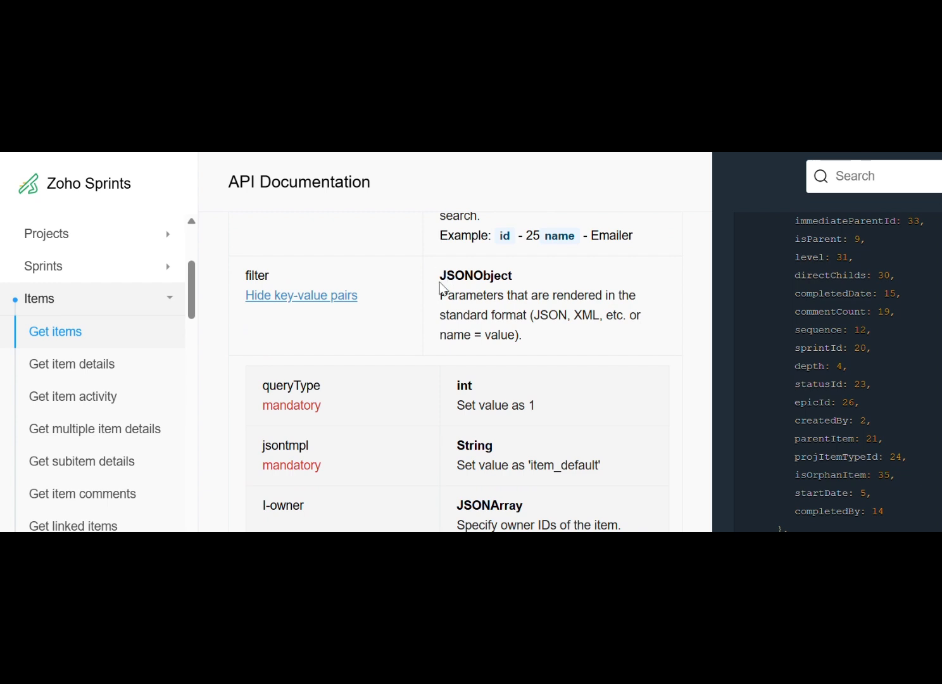
pyautogui.scroll(-1, 388, 403)
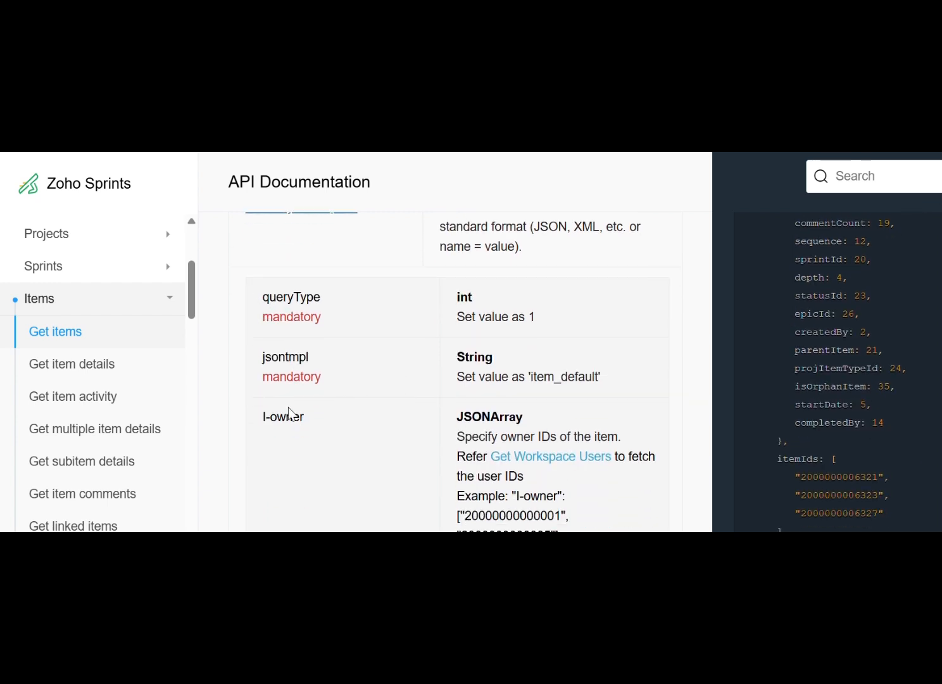
pyautogui.scroll(-1, 342, 432)
pyautogui.scroll(-3, 343, 433)
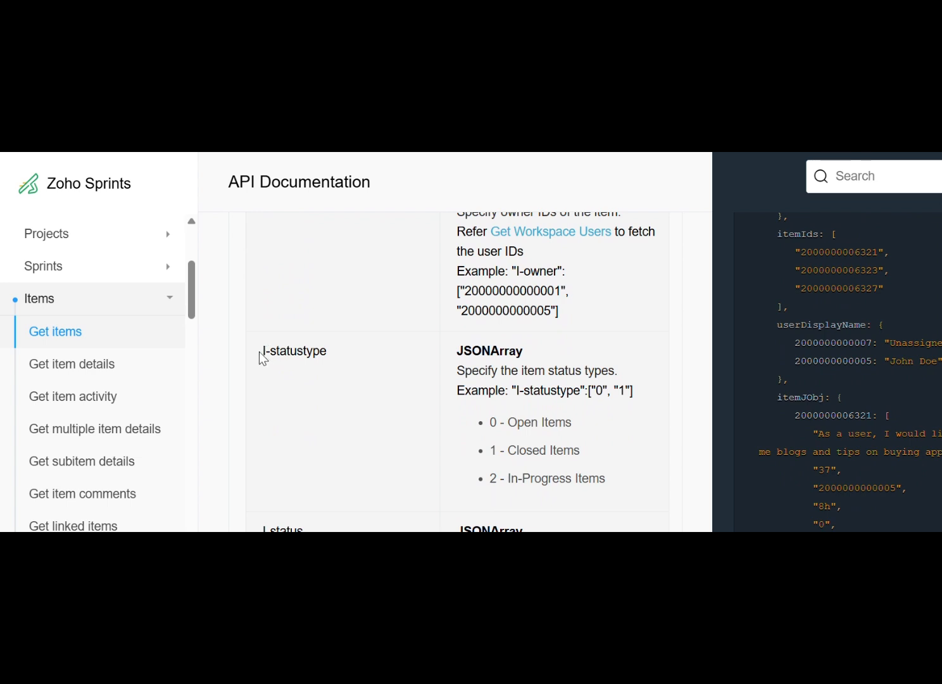
pyautogui.moveTo(265, 359); pyautogui.dragTo(342, 366)
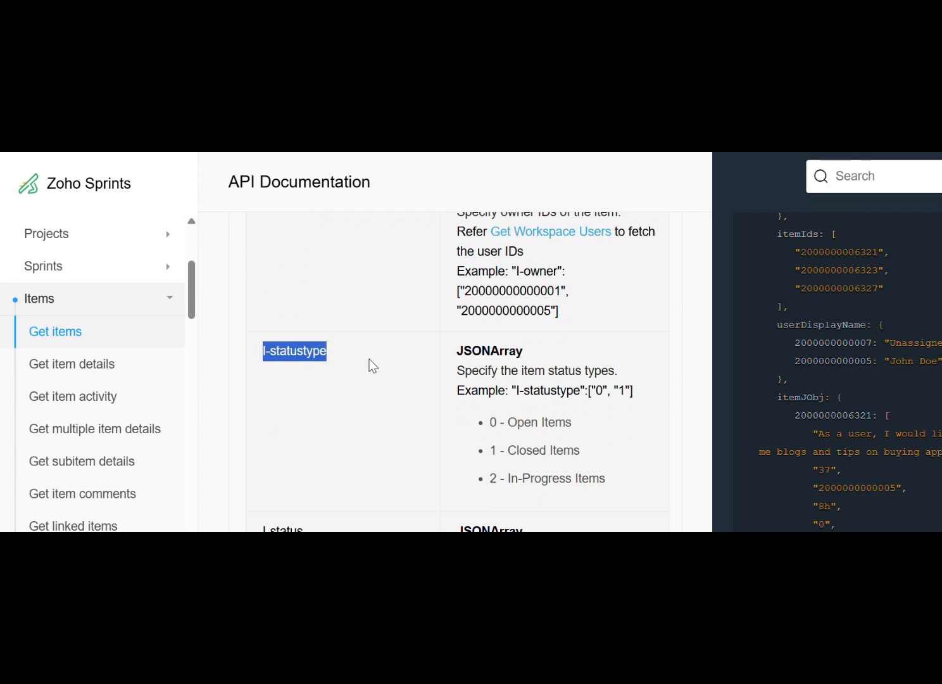
pyautogui.click(493, 425)
pyautogui.moveTo(493, 424); pyautogui.dragTo(625, 488)
pyautogui.scroll(4, 625, 488)
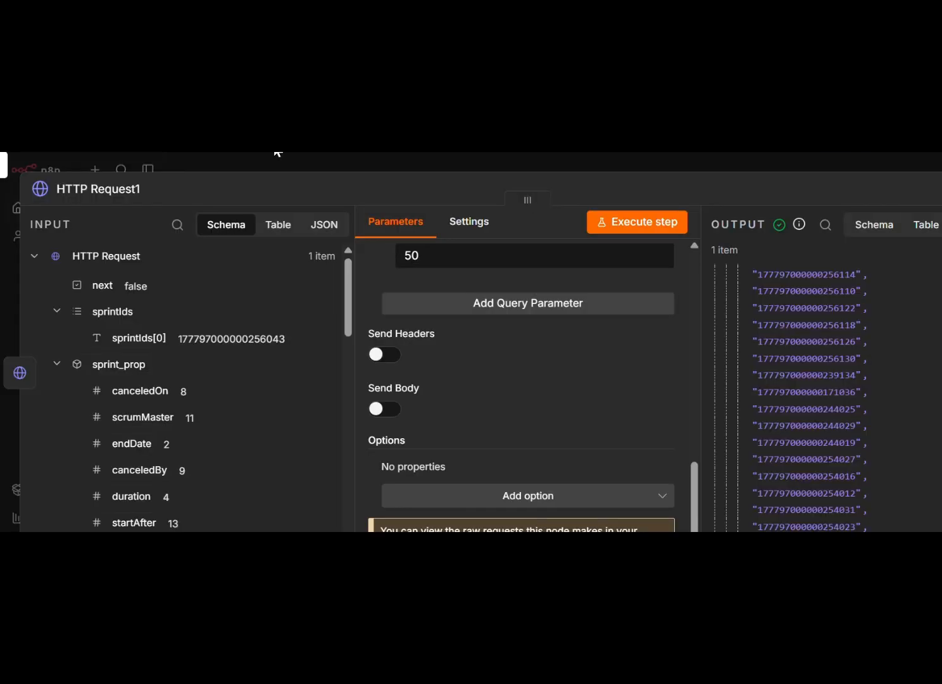
# Back in n8n's HTTP Request1 node, add a fourth query parameter named filter
pyautogui.scroll(1, 527, 397)
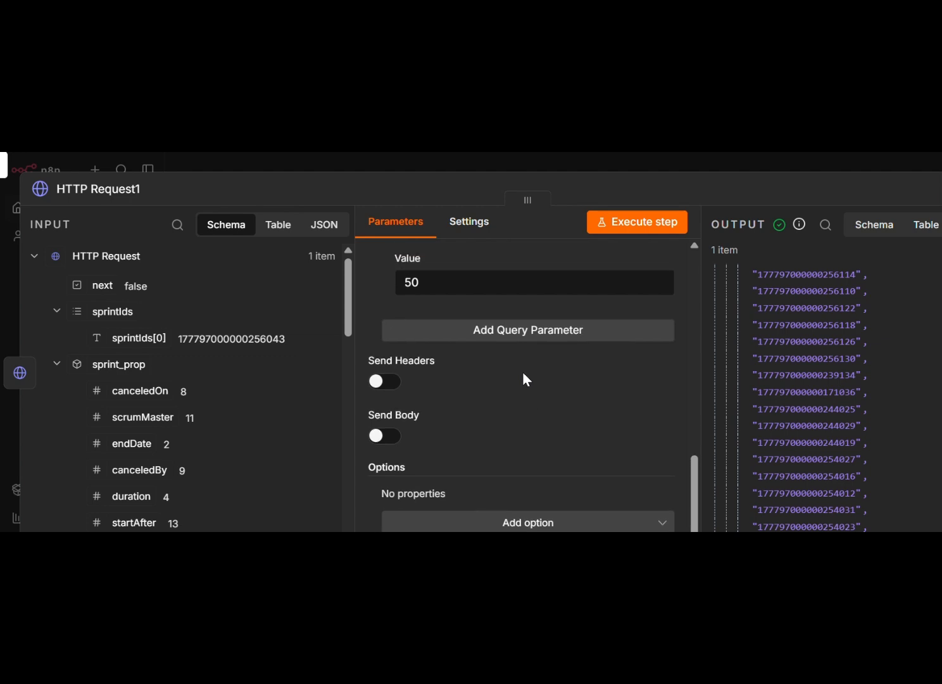
pyautogui.scroll(2, 522, 331)
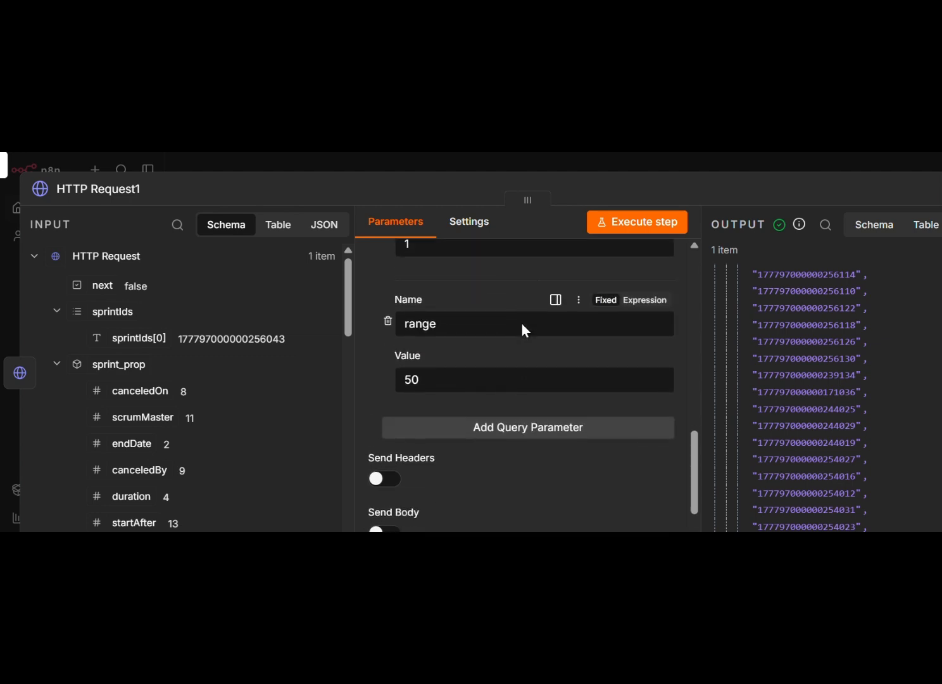
pyautogui.click(524, 413)
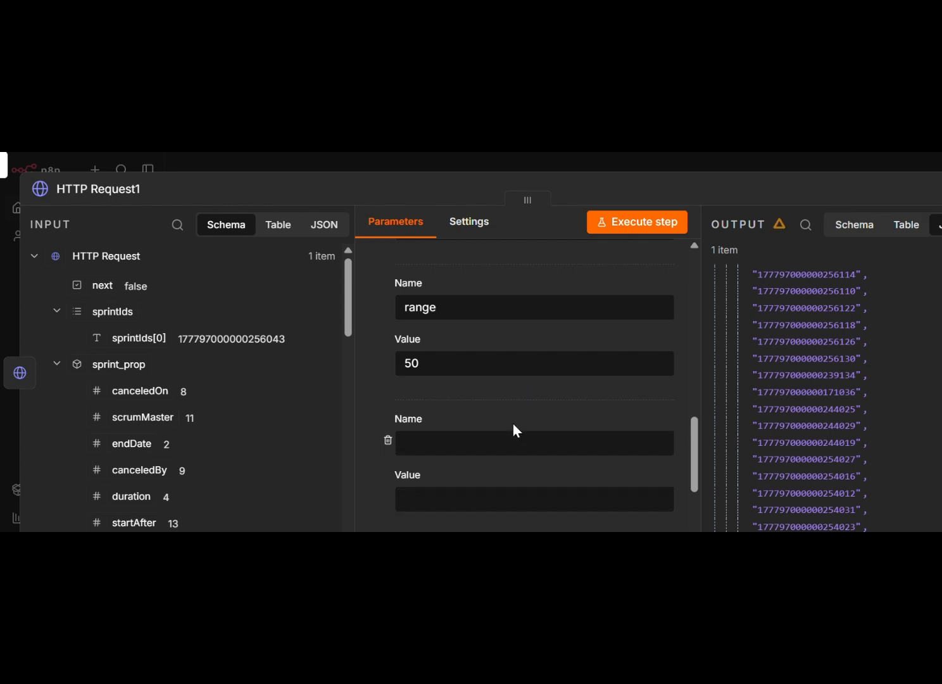
pyautogui.click(506, 445)
pyautogui.write('filte')
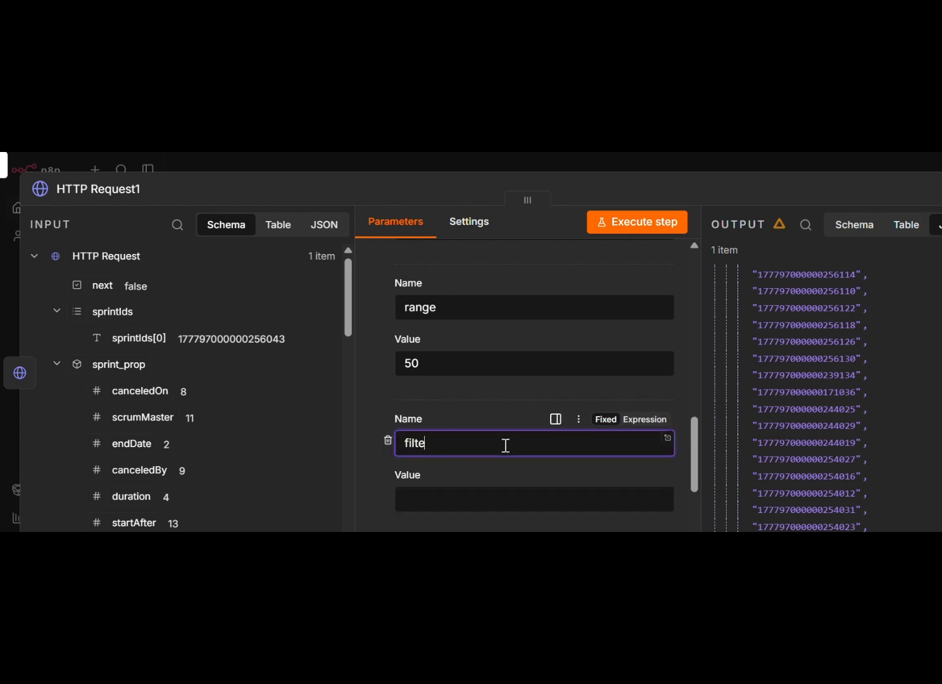
pyautogui.write('r')
# Set the filter value to {{ JSON.stringify({ queryType: 1, jsontmpl: "item_default", "I-statustype": ["1"] }) }} and review the expression in the expanded editor
pyautogui.click(479, 492)
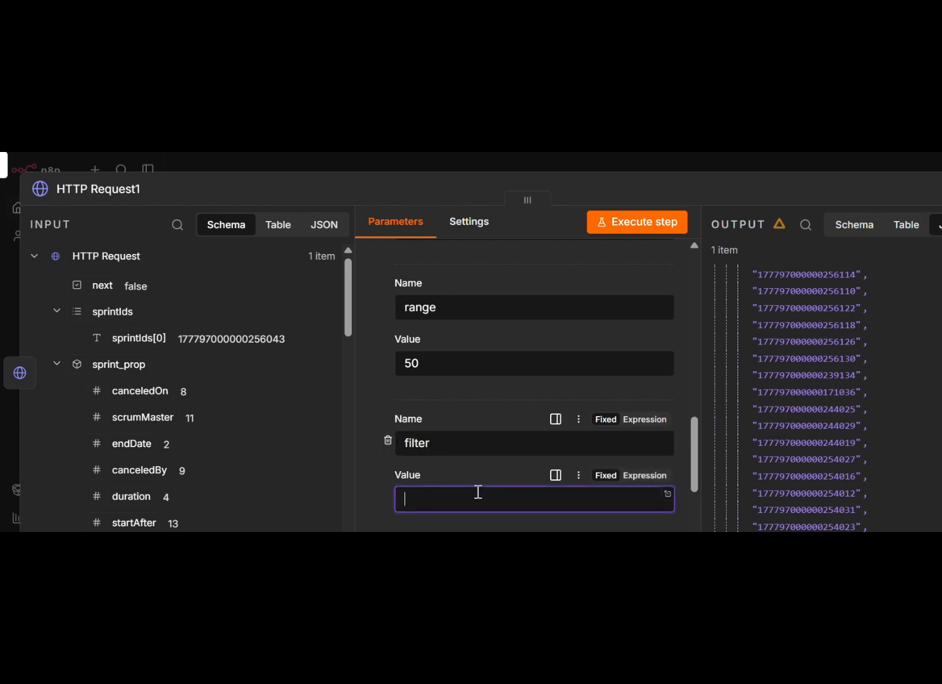
pyautogui.write('{{ JSON.stringify({   queryType: 1,   json tmpl: "item_default",   "I-statustype": ["1"] }) }}')
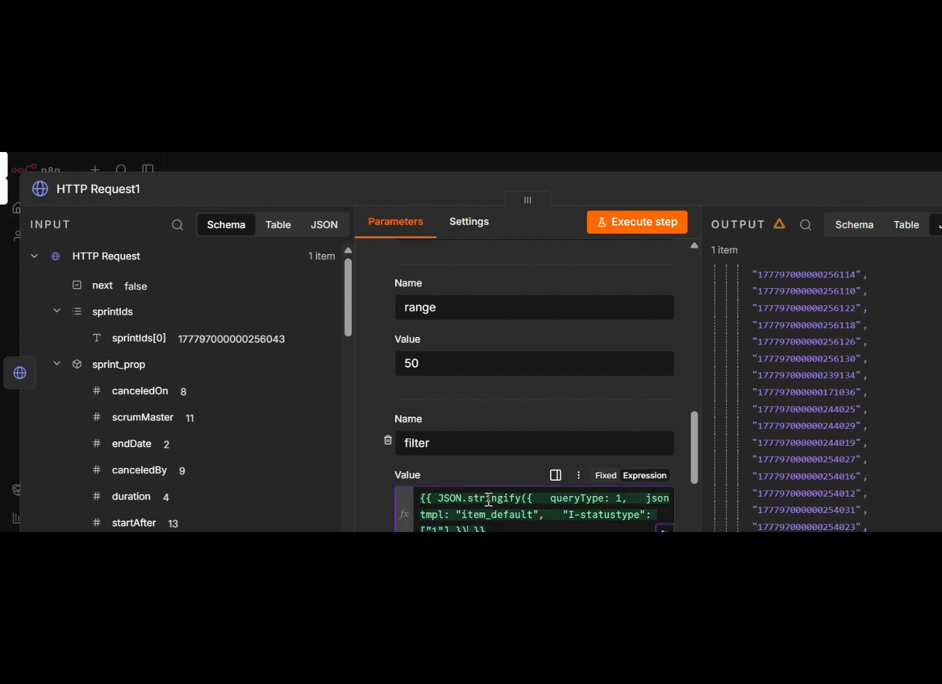
pyautogui.scroll(-3, 627, 498)
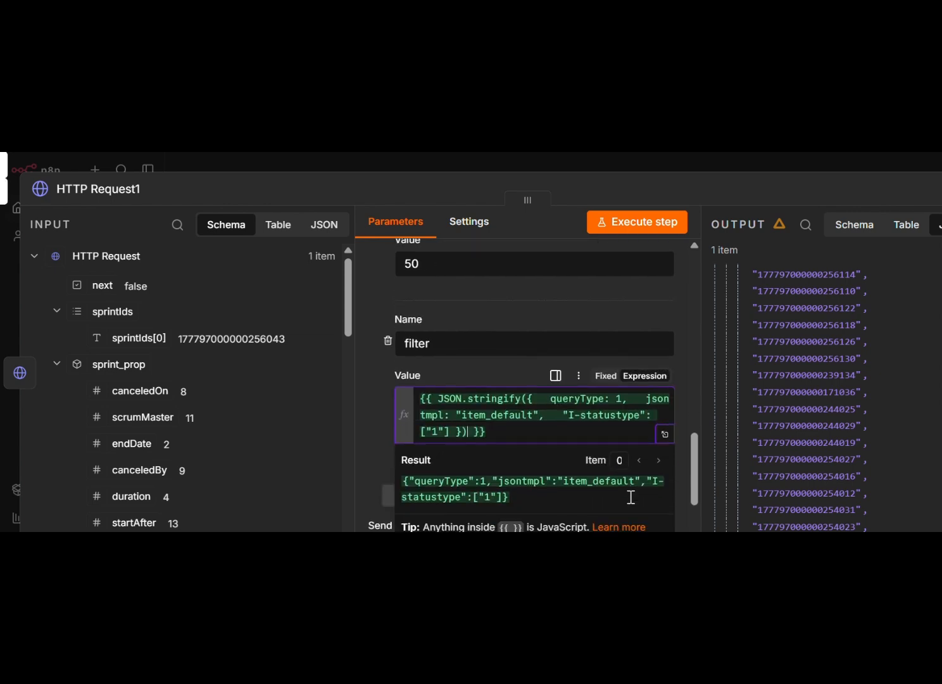
pyautogui.click(665, 436)
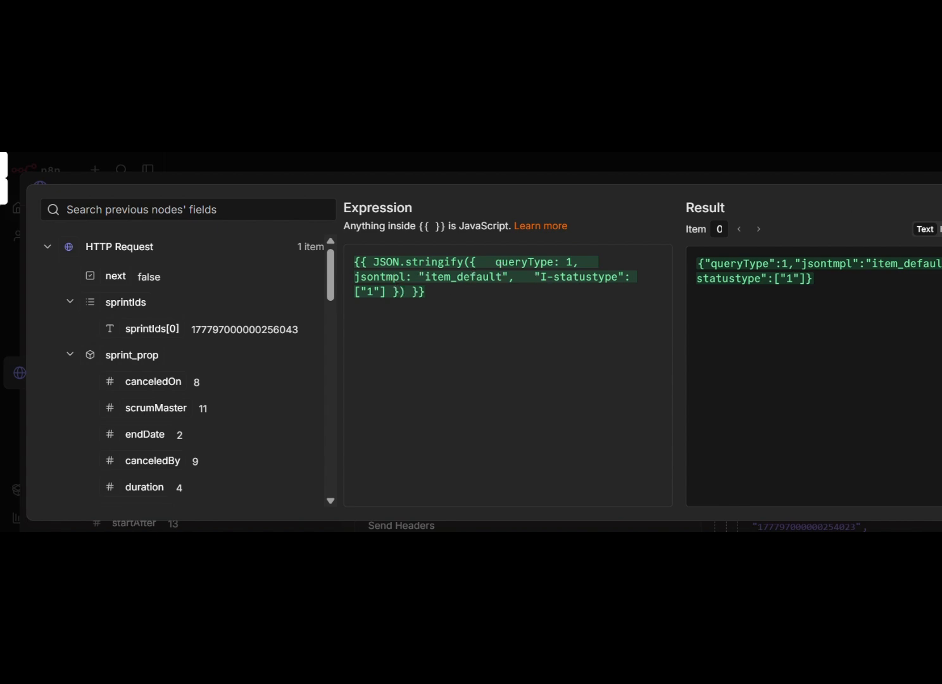
pyautogui.press('Escape')
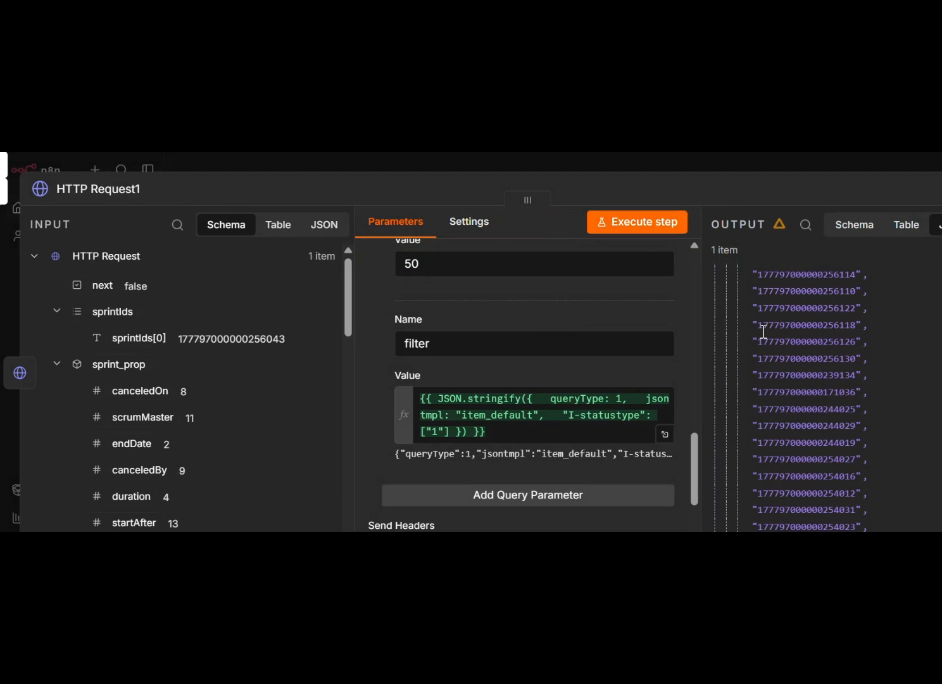
# Execute the node with the filter applied and inspect the itemIds in the output
pyautogui.click(636, 224)
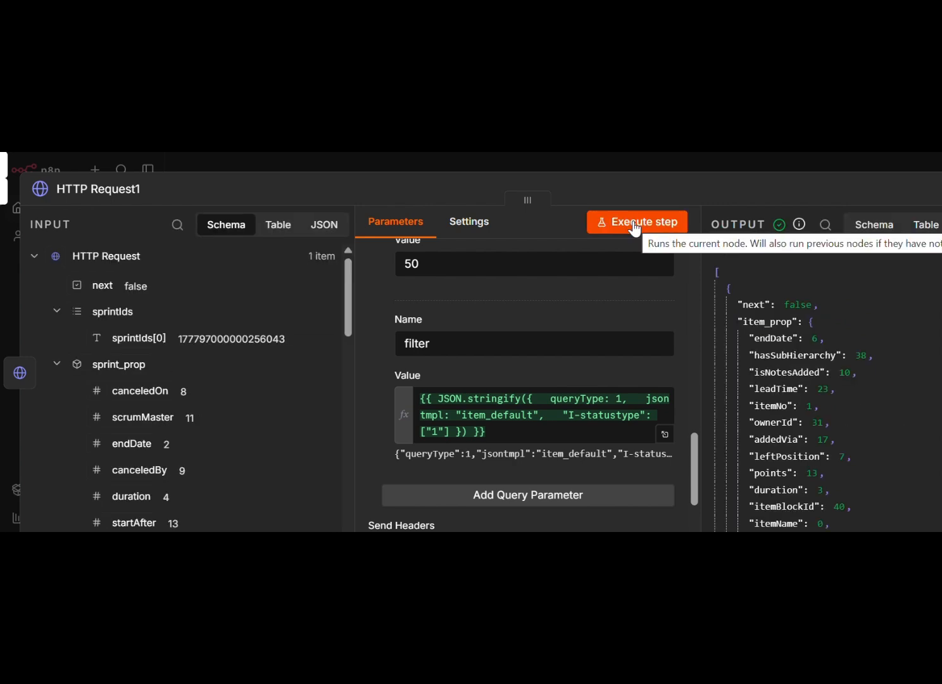
pyautogui.scroll(-15, 773, 350)
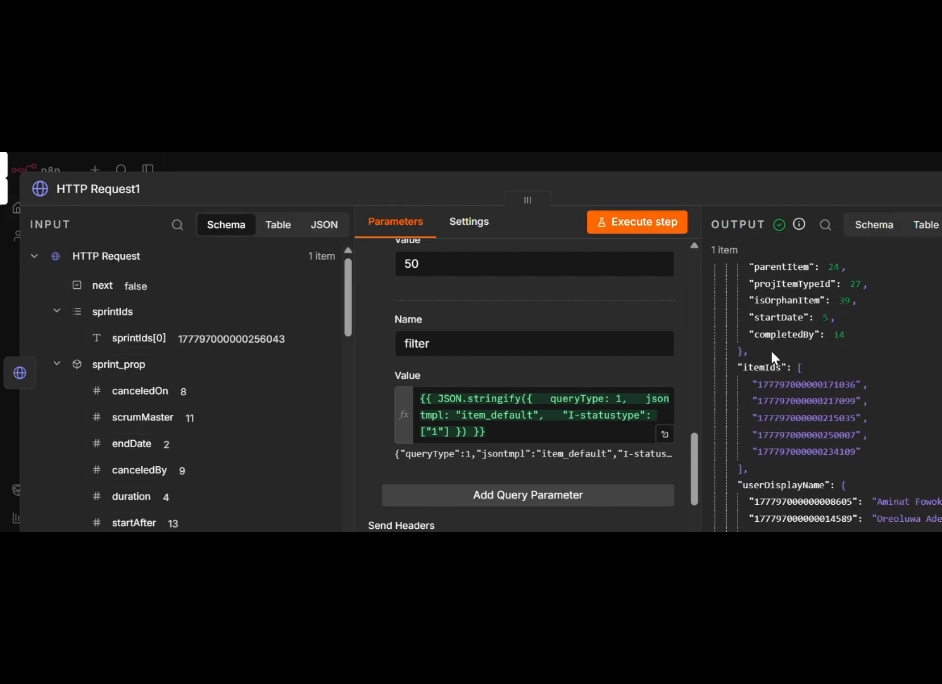
pyautogui.scroll(2, 760, 373)
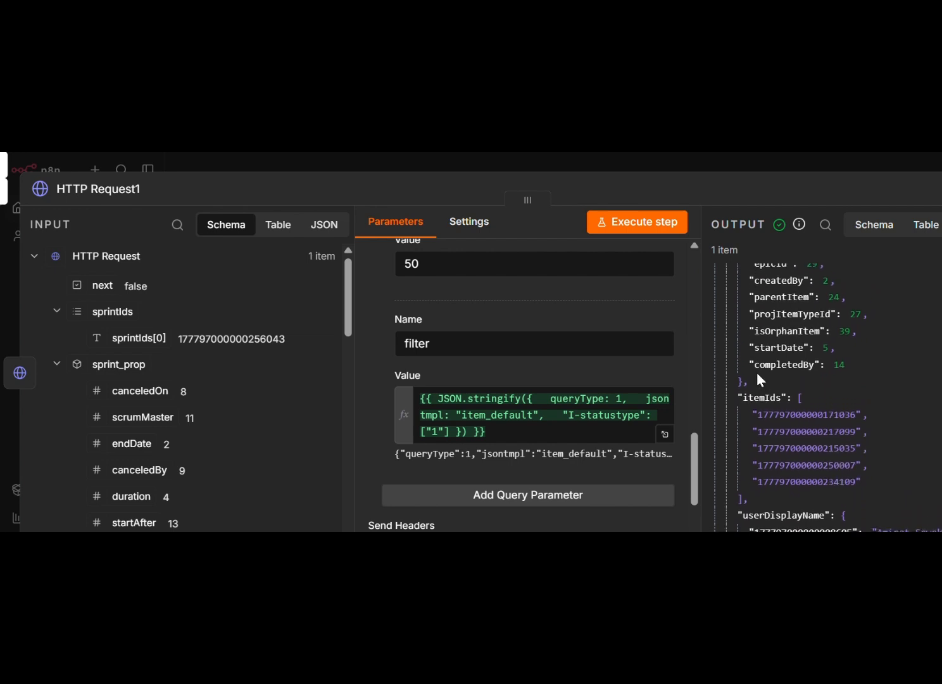
# Highlight the itemIds in the output, switch to the Zoho Sprints API documentation and examine the Get multiple item details endpoint and its parameters
pyautogui.moveTo(764, 412); pyautogui.dragTo(867, 490)
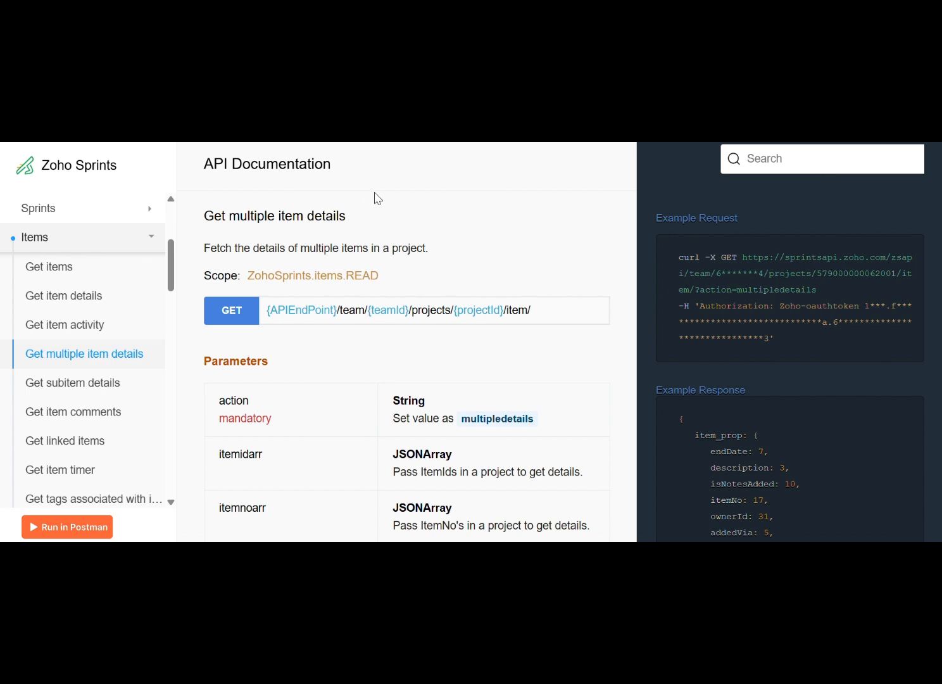
pyautogui.rightClick(365, 222)
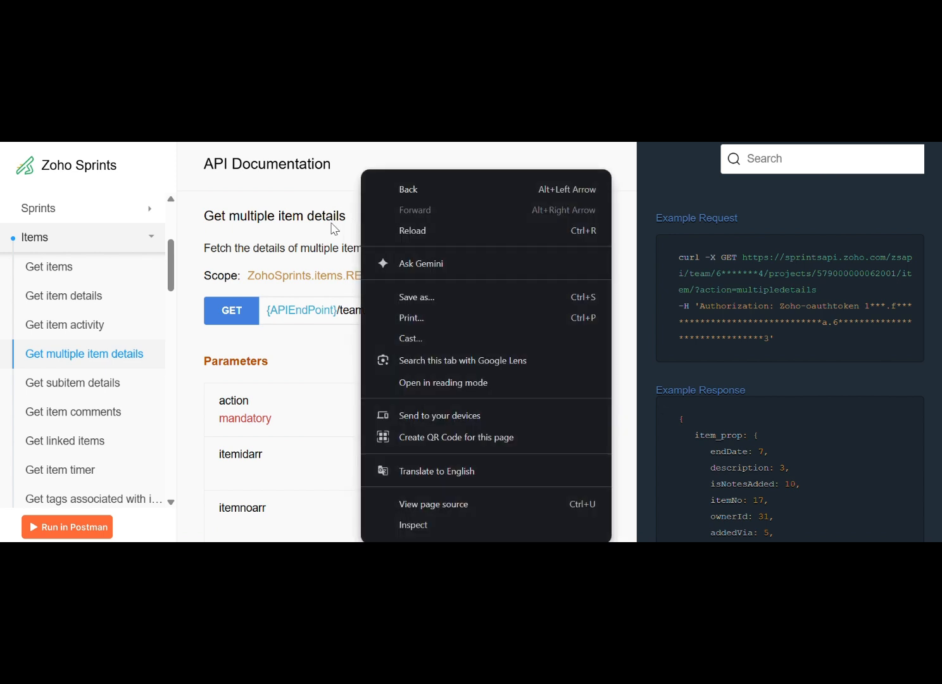
pyautogui.click(276, 253)
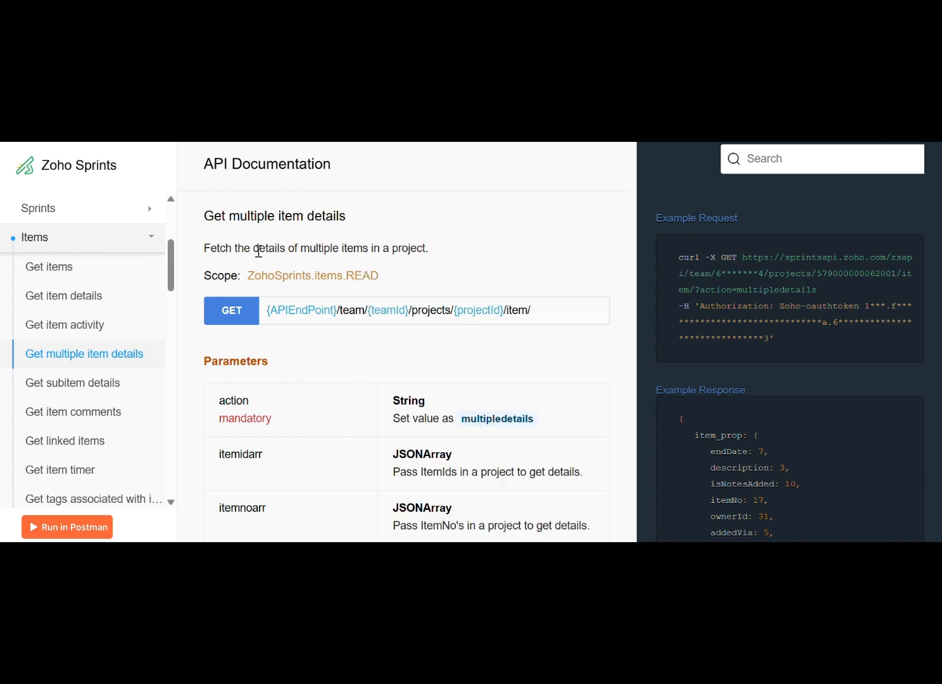
pyautogui.scroll(-1, 274, 293)
pyautogui.scroll(-2, 276, 297)
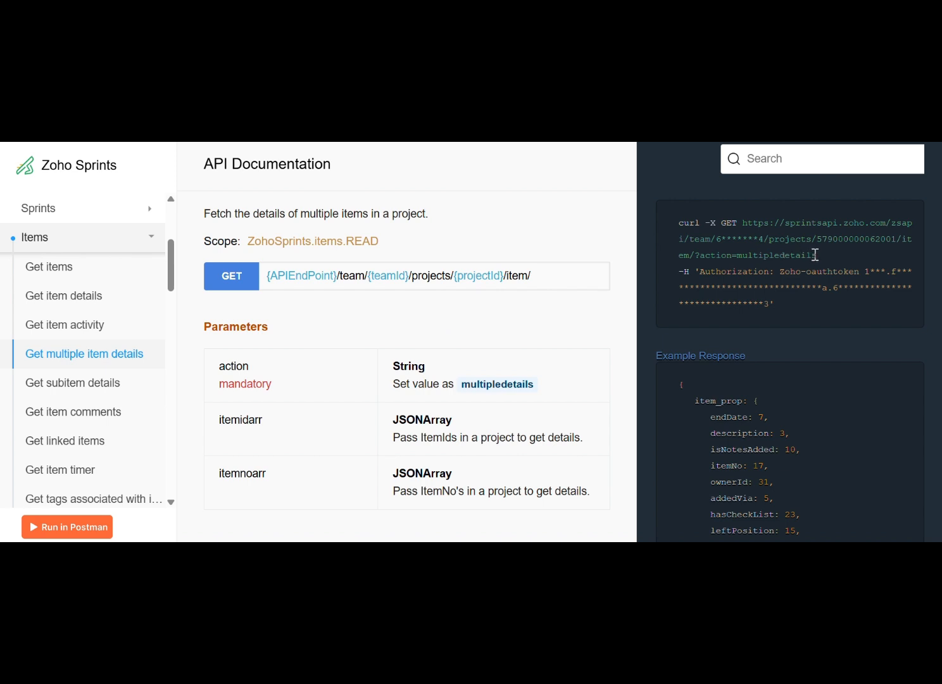
# Highlight the example request URL for multipledetails and the mandatory marker of the action parameter in the documentation
pyautogui.rightClick(736, 228)
pyautogui.click(783, 232)
pyautogui.moveTo(744, 224); pyautogui.dragTo(822, 260)
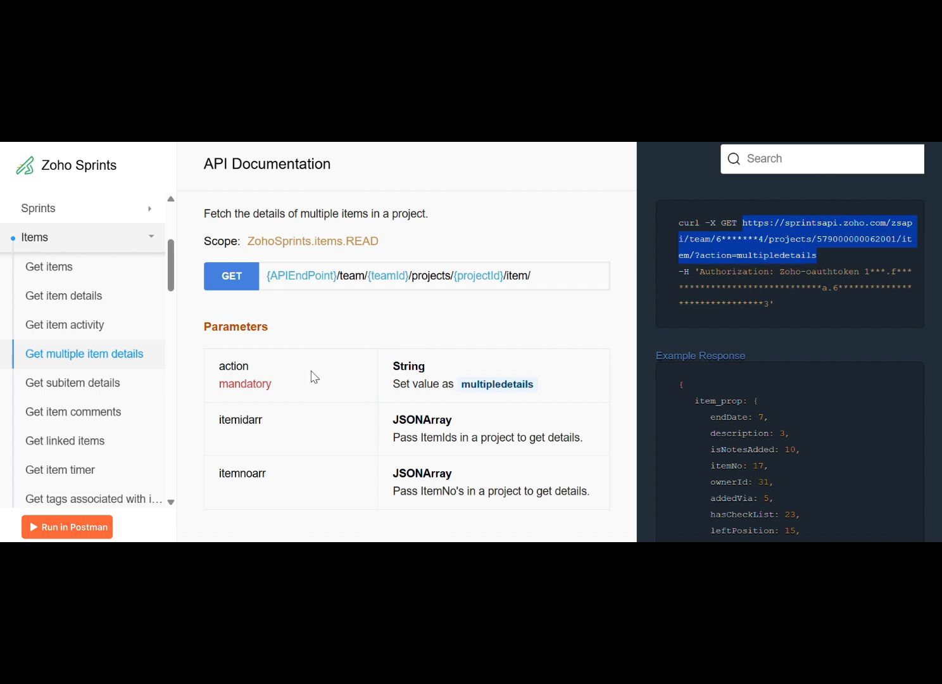
pyautogui.click(270, 382)
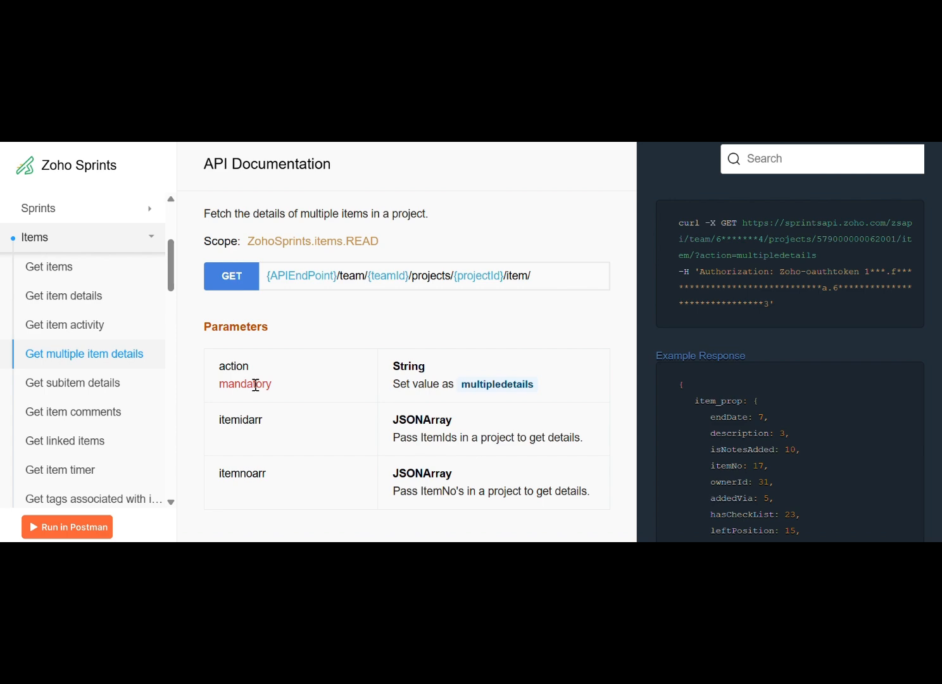
pyautogui.moveTo(266, 385); pyautogui.dragTo(220, 385)
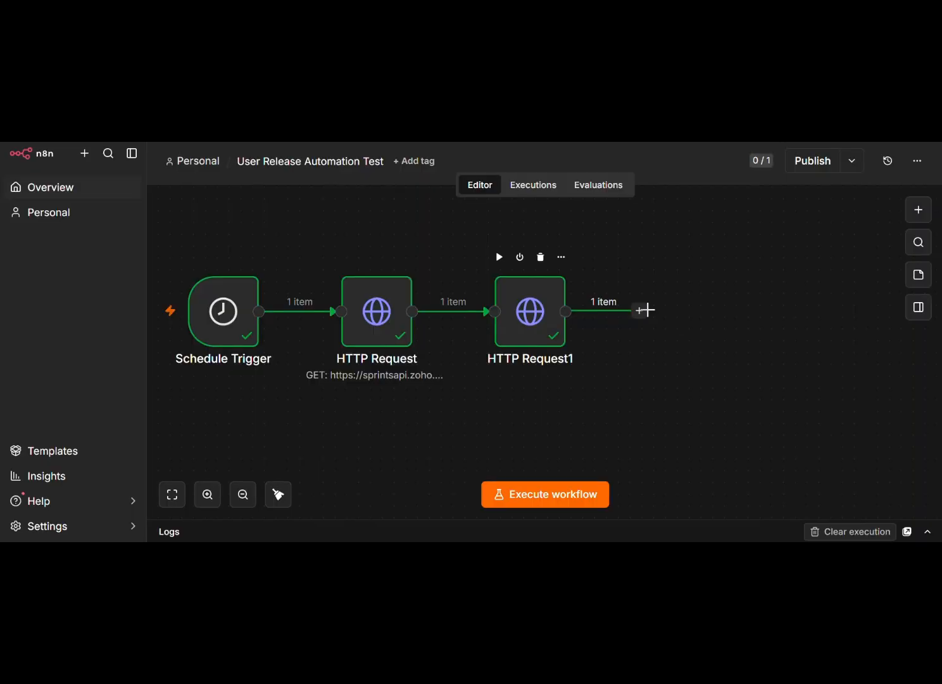
# Back in n8n, add an HTTP Request node after HTTP Request1 and paste the Zoho Sprints project's /item/ endpoint as its URL
pyautogui.click(643, 307)
pyautogui.write('htt')
pyautogui.click(769, 320)
pyautogui.click(599, 321)
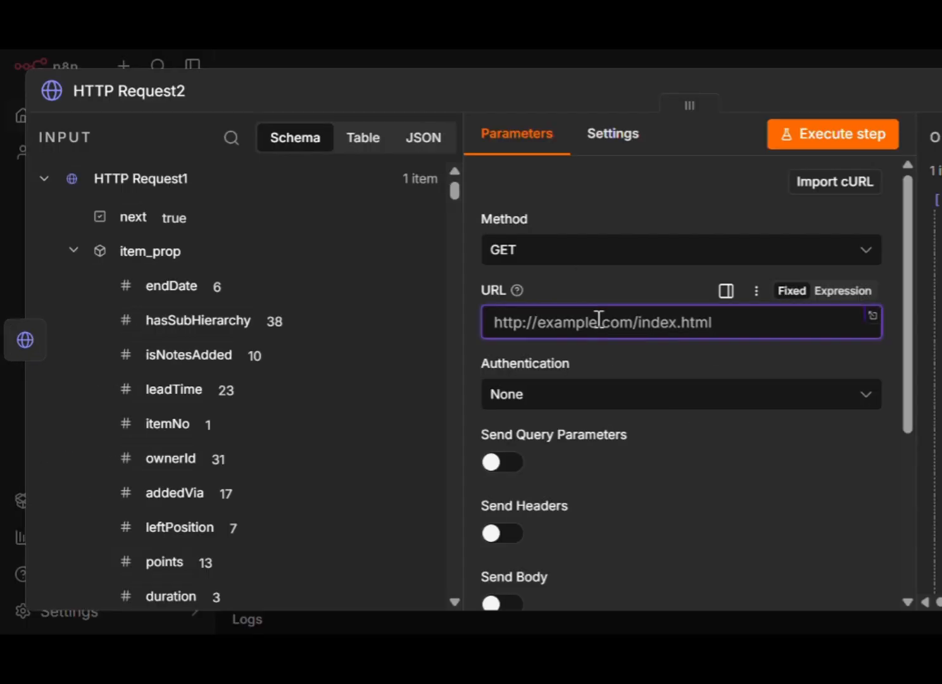
pyautogui.hotkey('ctrl', 'v')
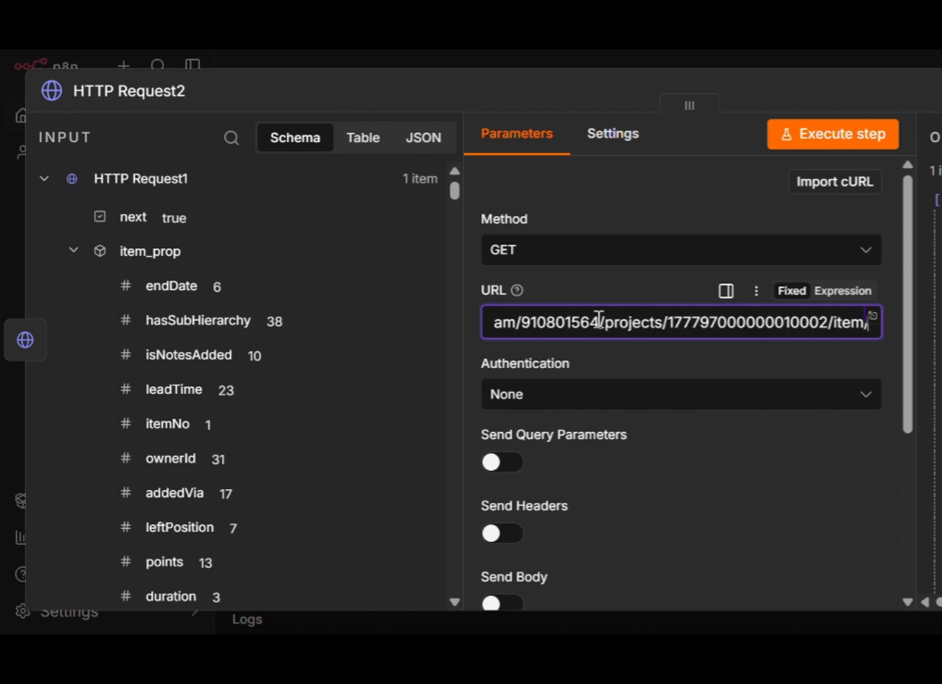
# Set the node's authentication to Generic Credential Type with OAuth2 API, using the Zoho Authentication credential
pyautogui.scroll(-1, 478, 423)
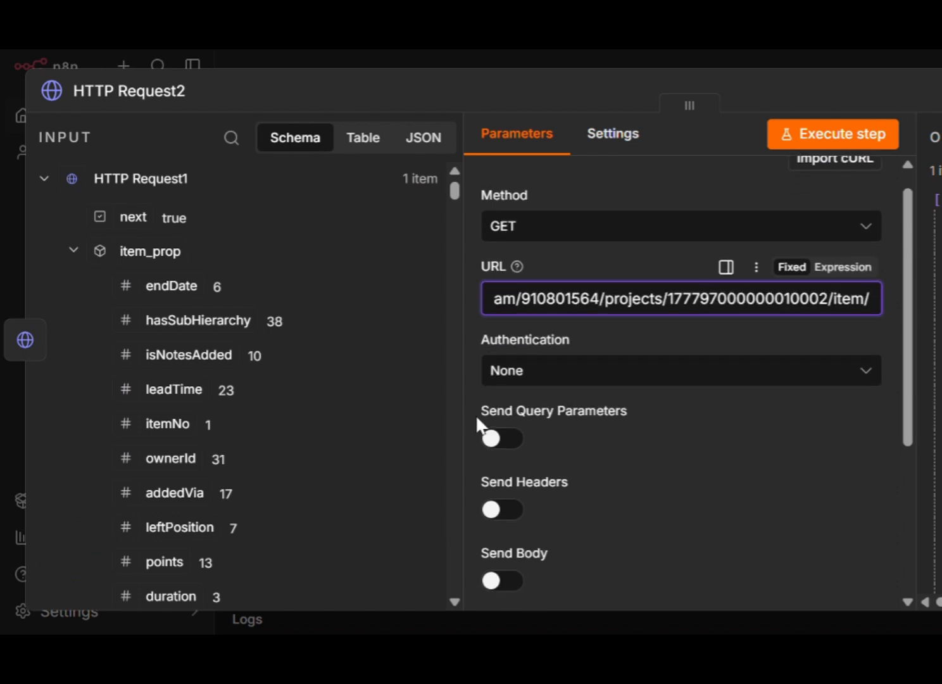
pyautogui.click(512, 371)
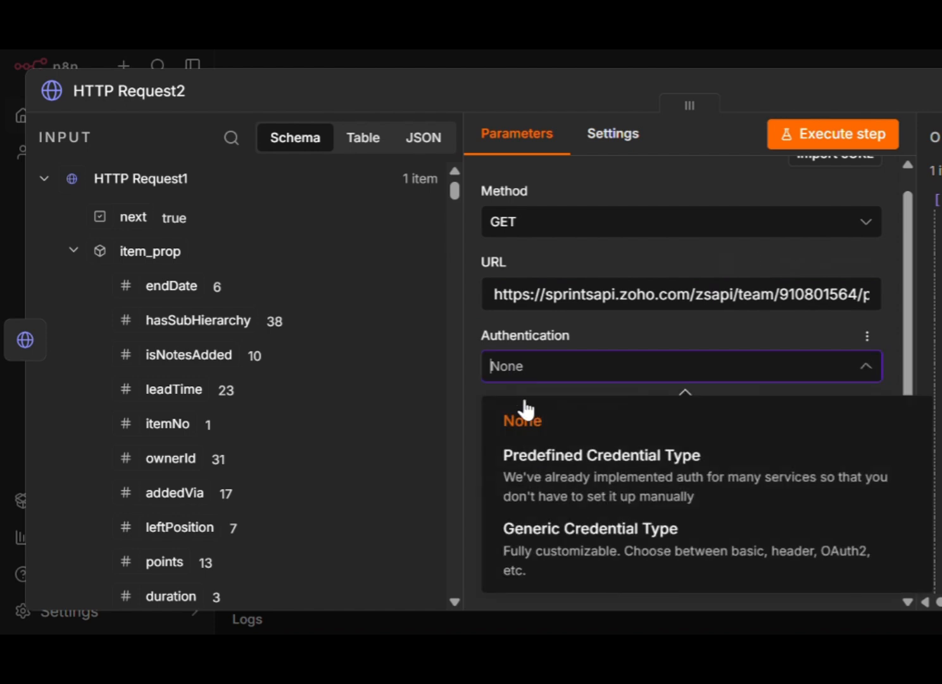
pyautogui.click(566, 546)
pyautogui.click(568, 435)
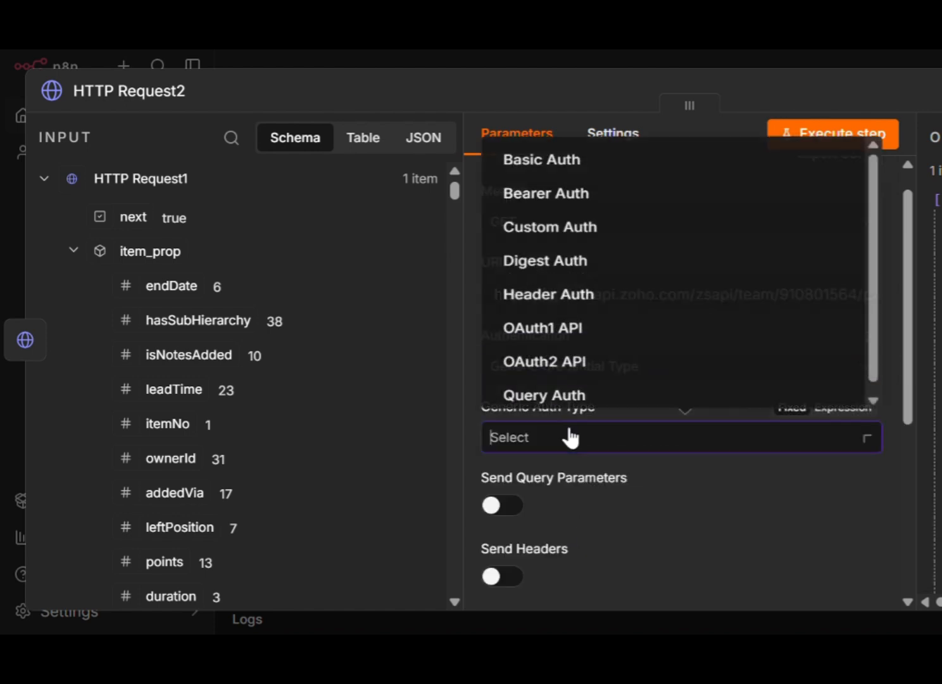
pyautogui.click(549, 358)
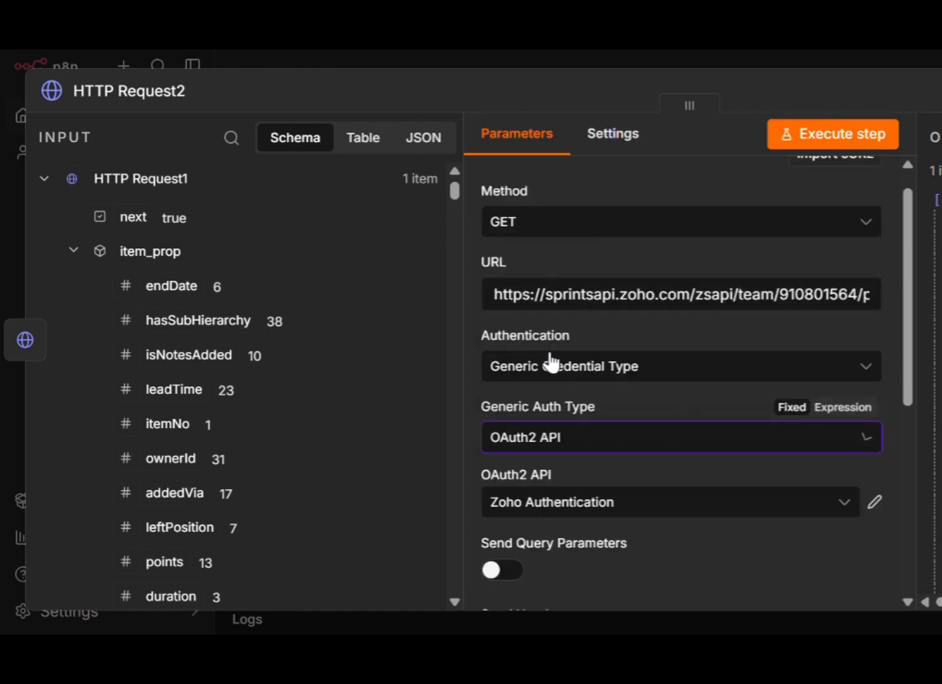
# Enable sending query parameters and define one named action with the value multipledetails
pyautogui.scroll(-3, 551, 361)
pyautogui.scroll(-1, 565, 424)
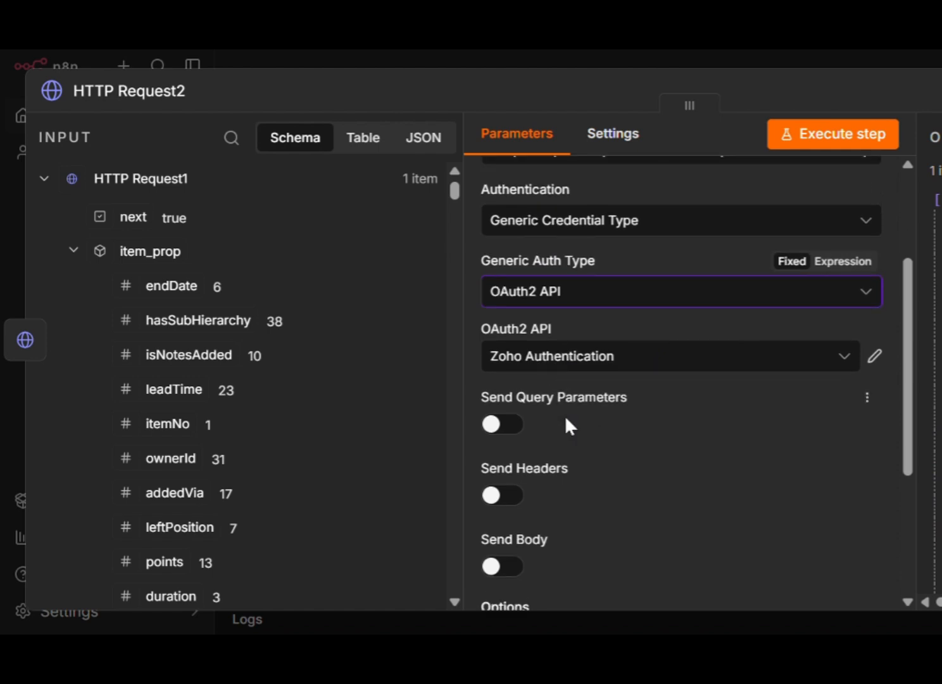
pyautogui.click(506, 433)
pyautogui.scroll(-1, 504, 443)
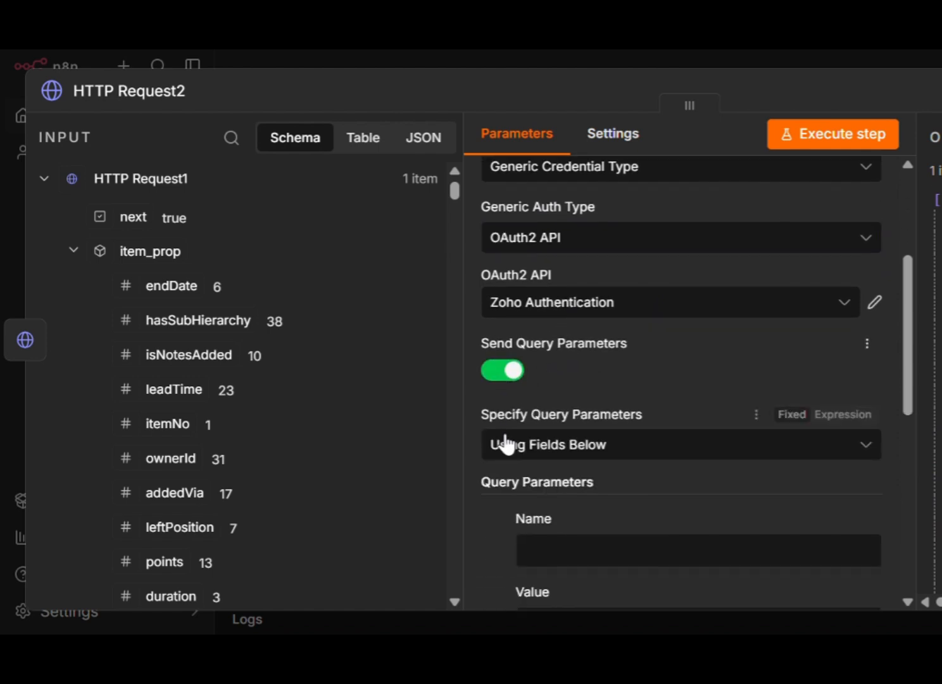
pyautogui.scroll(-2, 552, 503)
pyautogui.write('ction')
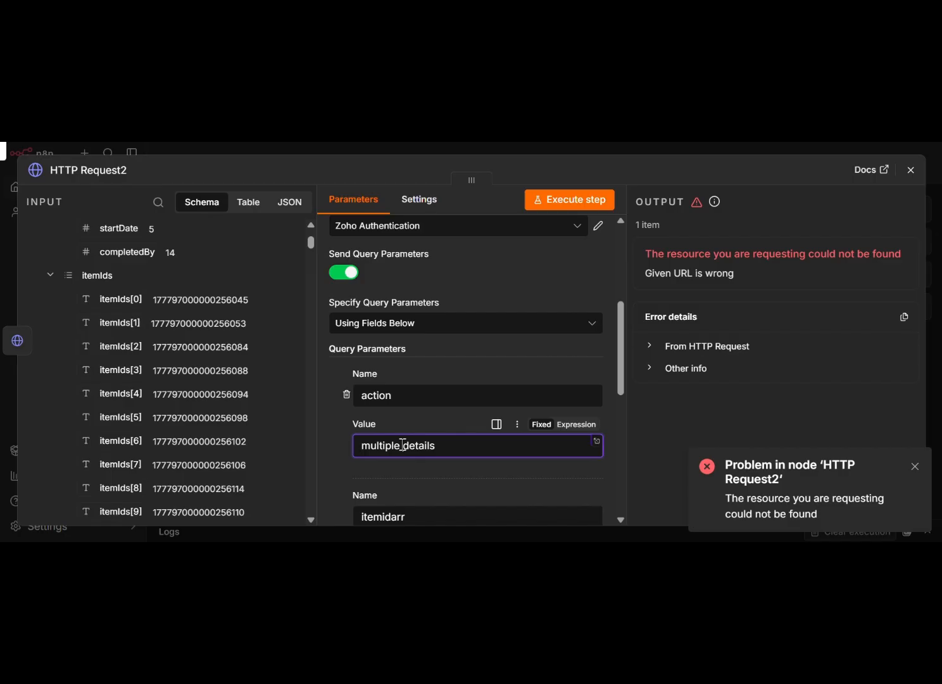
pyautogui.press('BackSpace')
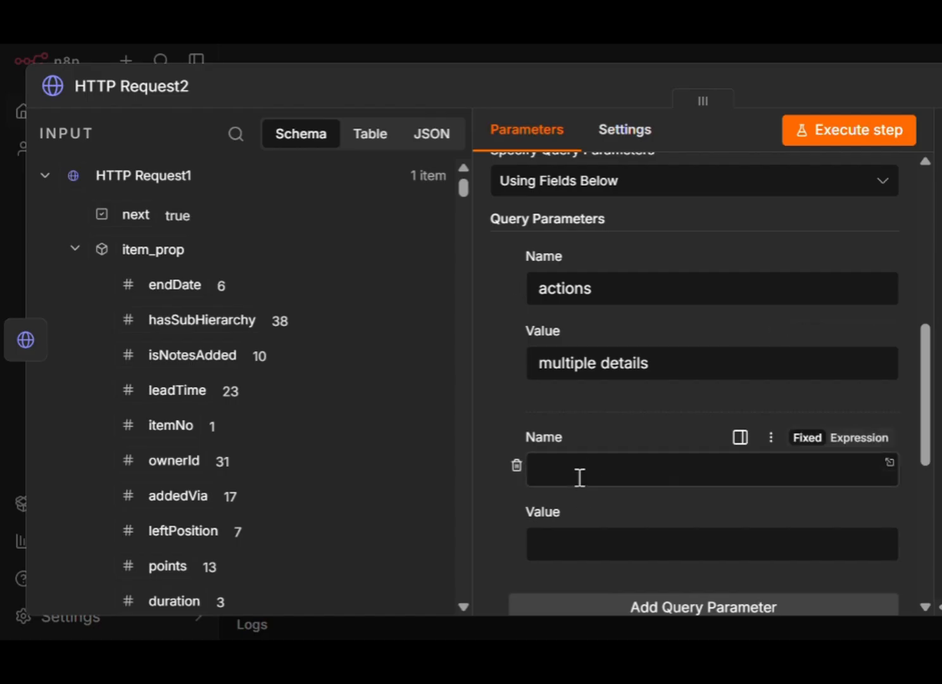
# Name the second query parameter itemidarr and map HTTP Request1's itemIds array as its value, {{ $json.itemIds }}
pyautogui.click(580, 478)
pyautogui.write('itemisarr')
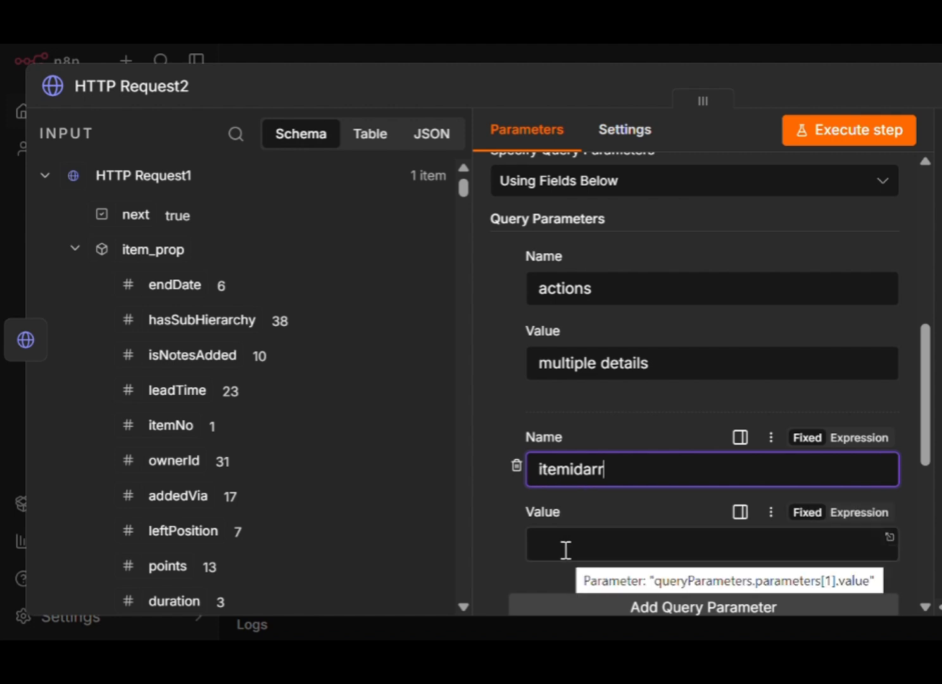
pyautogui.scroll(-12, 187, 490)
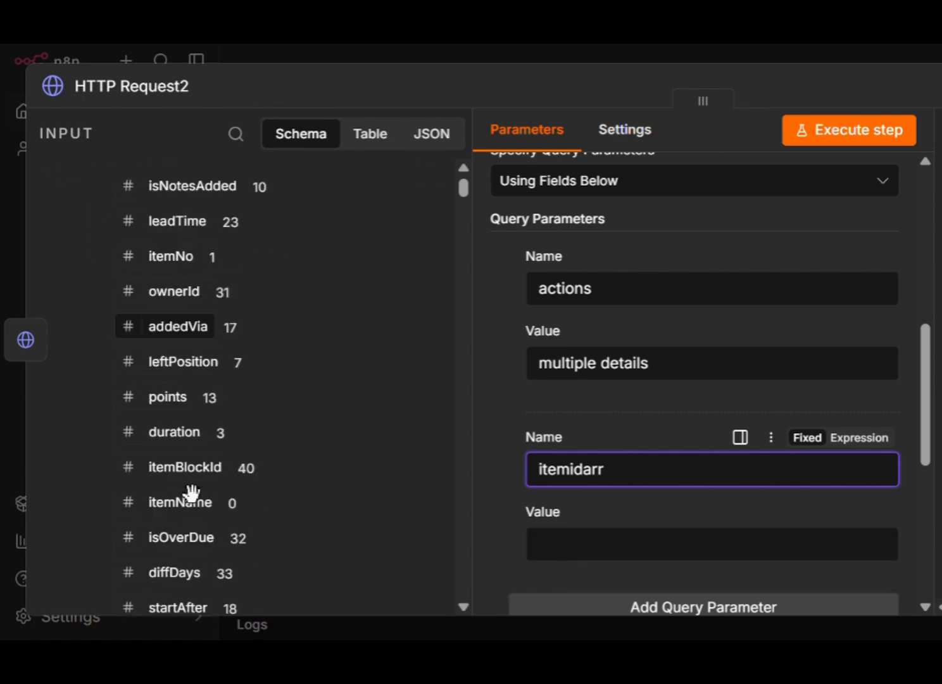
pyautogui.scroll(-15, 192, 493)
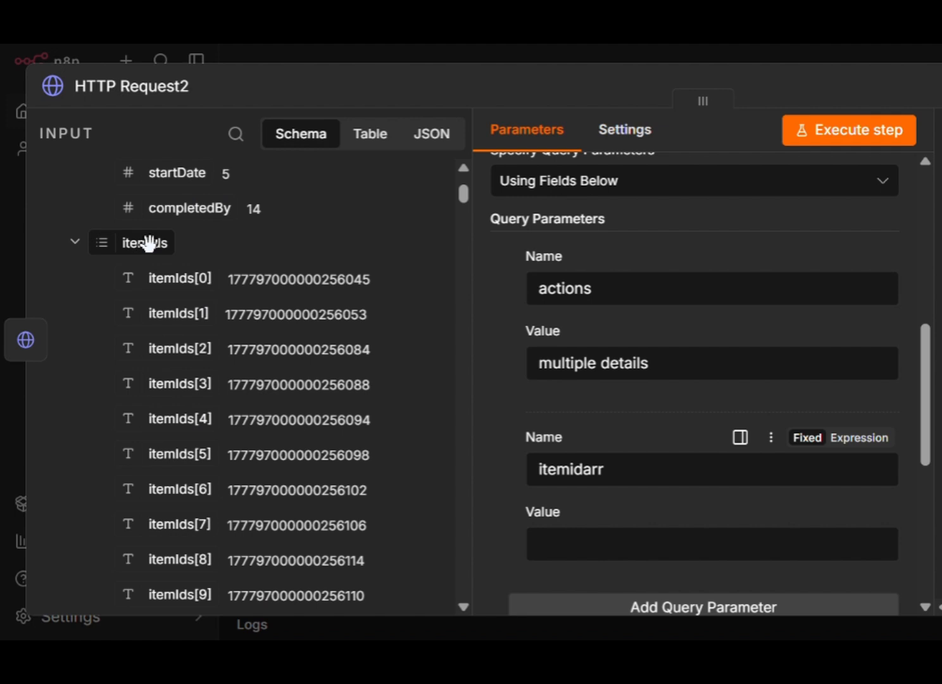
pyautogui.moveTo(150, 256); pyautogui.dragTo(575, 548)
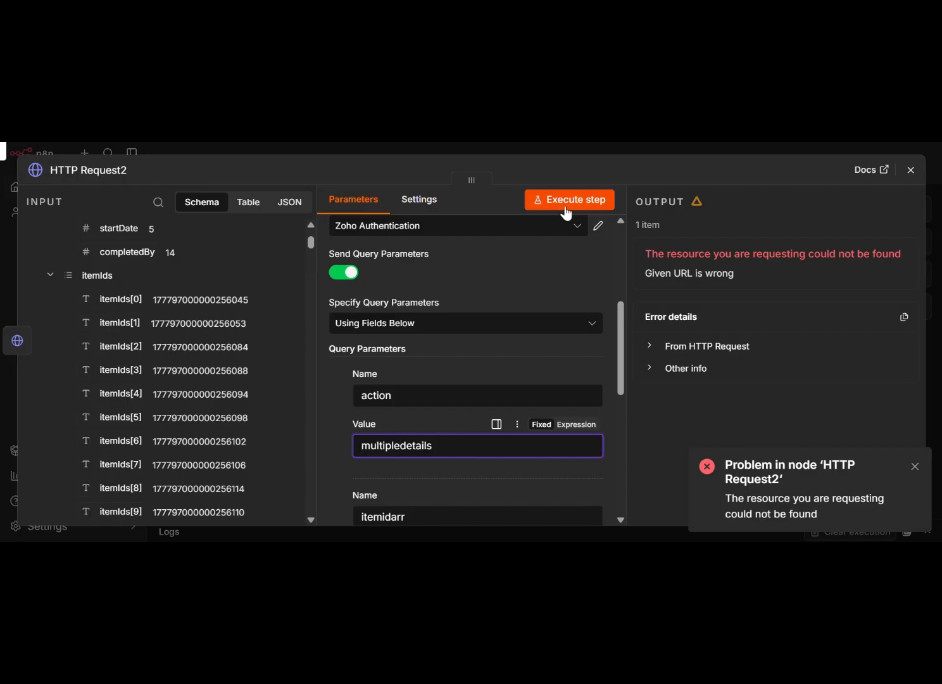
# Execute the HTTP Request2 node, expand the From HTTP Request error details and compare them with the query parameters
pyautogui.click(566, 204)
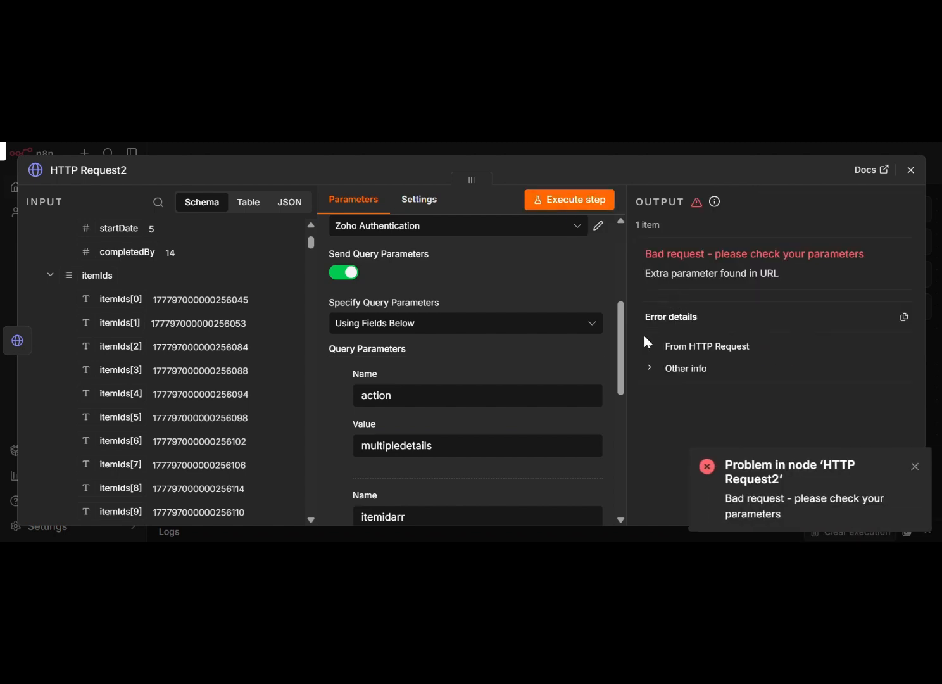
pyautogui.scroll(-2, 449, 427)
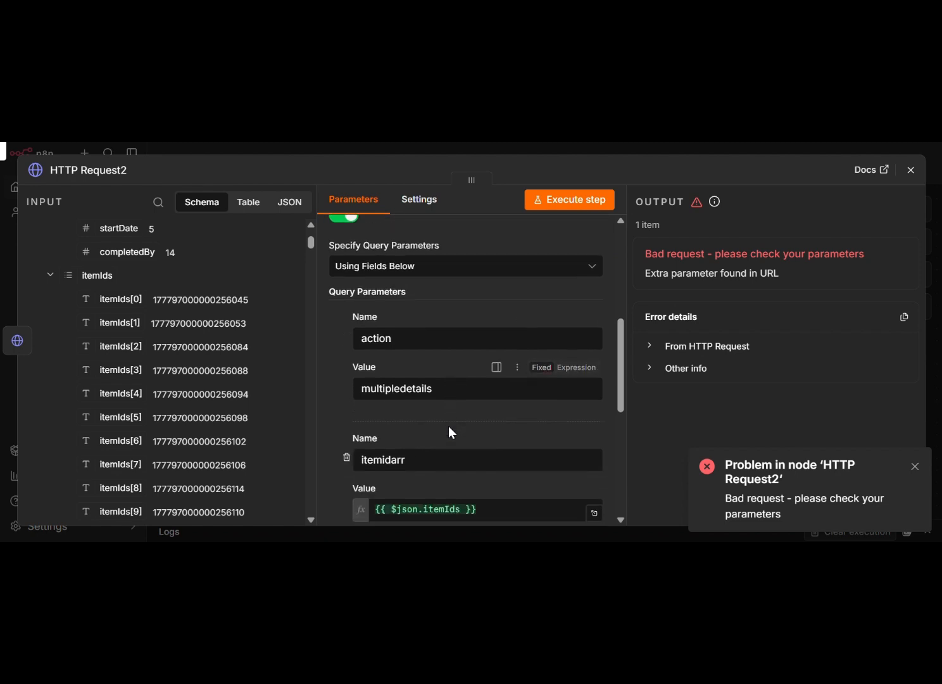
pyautogui.scroll(-1, 449, 425)
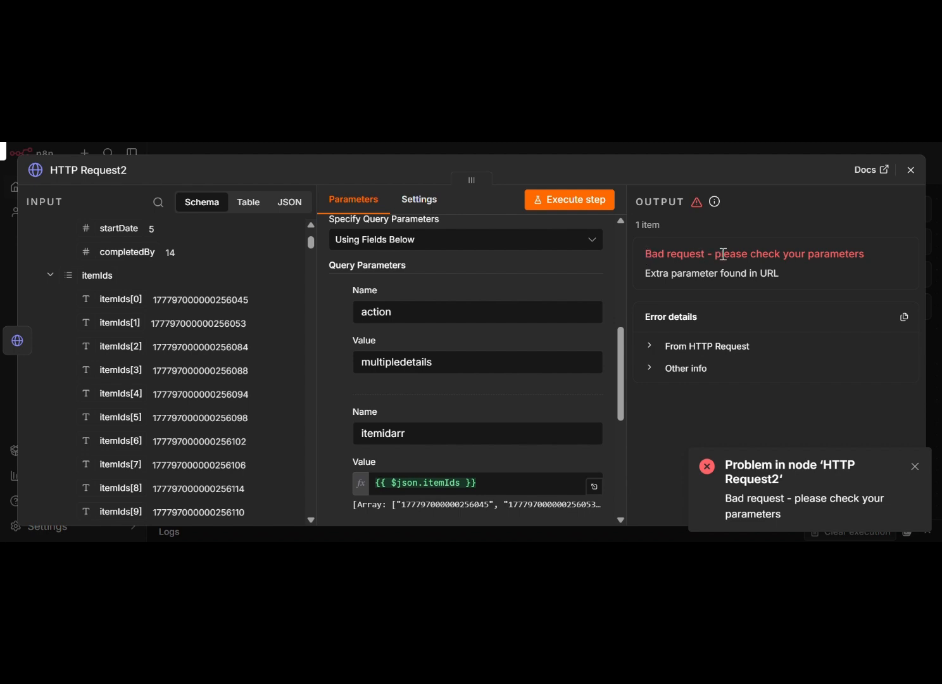
pyautogui.click(650, 348)
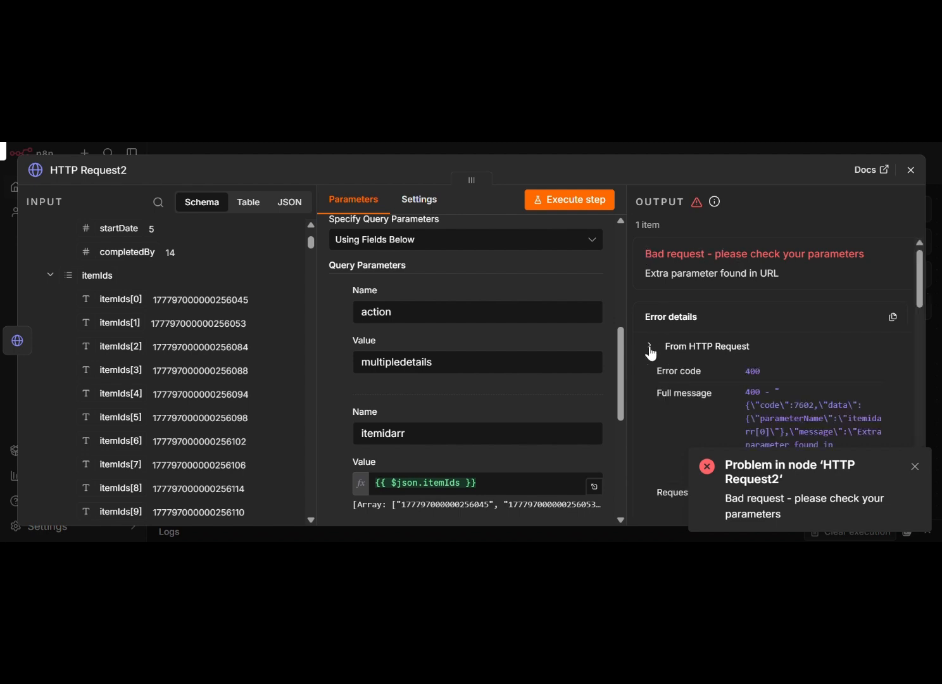
pyautogui.scroll(-2, 650, 347)
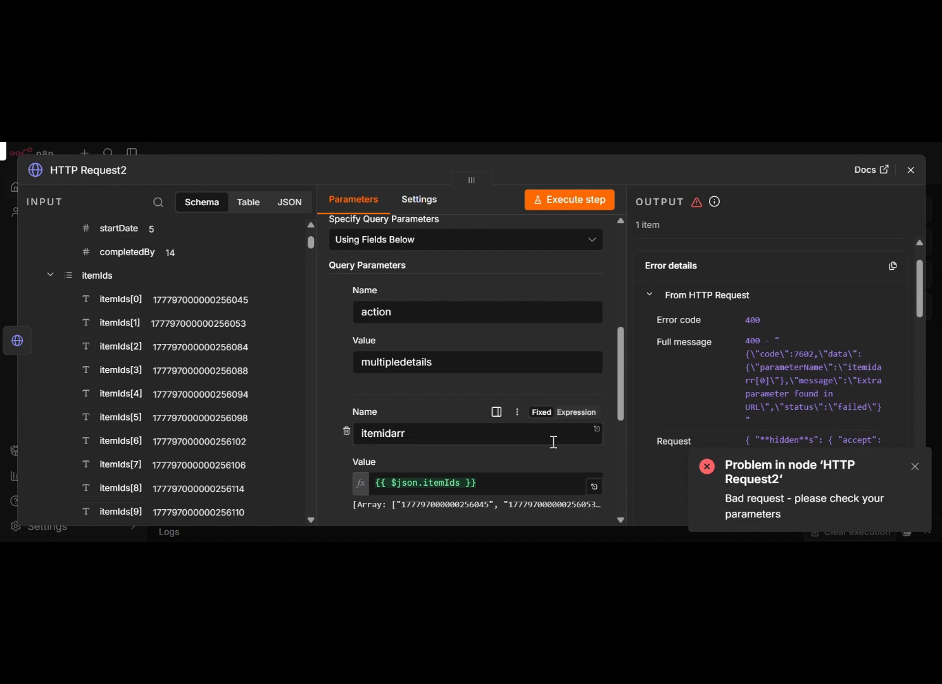
pyautogui.scroll(-3, 413, 446)
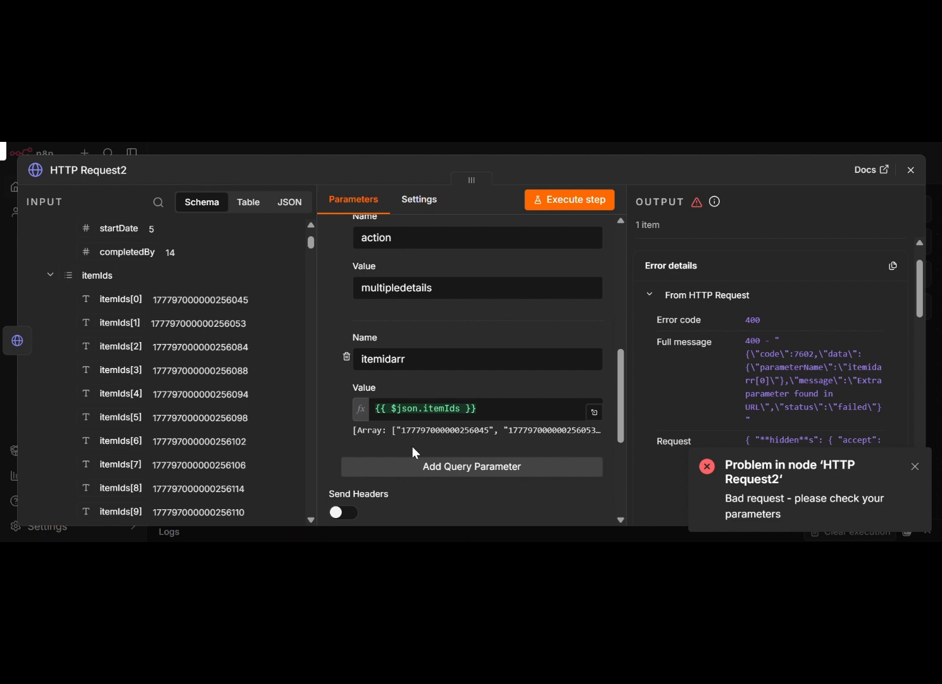
# Replace the itemidarr value with the expression {{ JSON.stringify($json.itemIds) }}
pyautogui.rightClick(393, 415)
pyautogui.press('Escape')
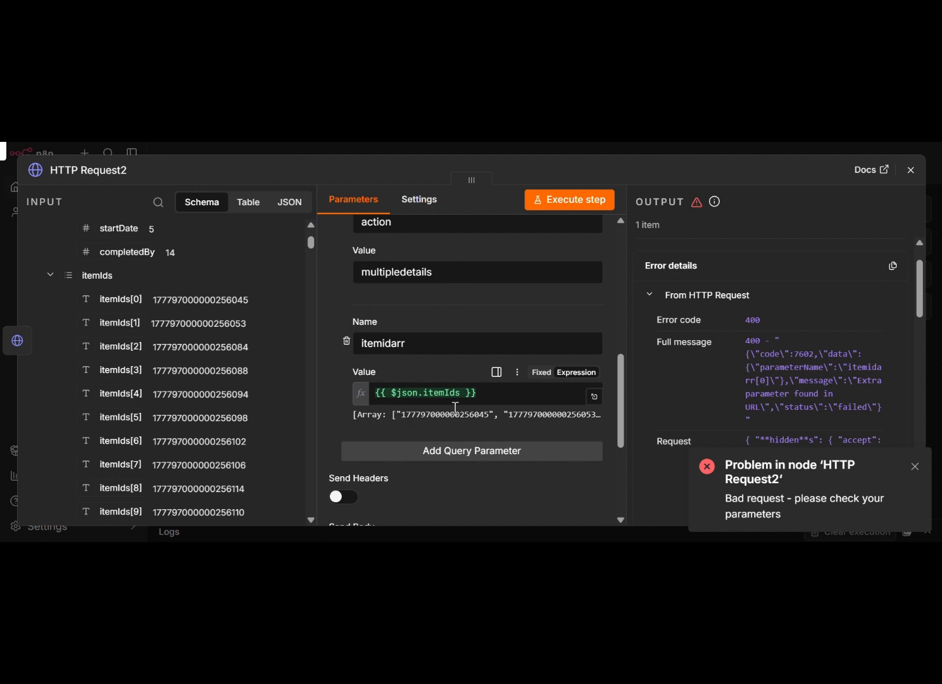
pyautogui.click(497, 391)
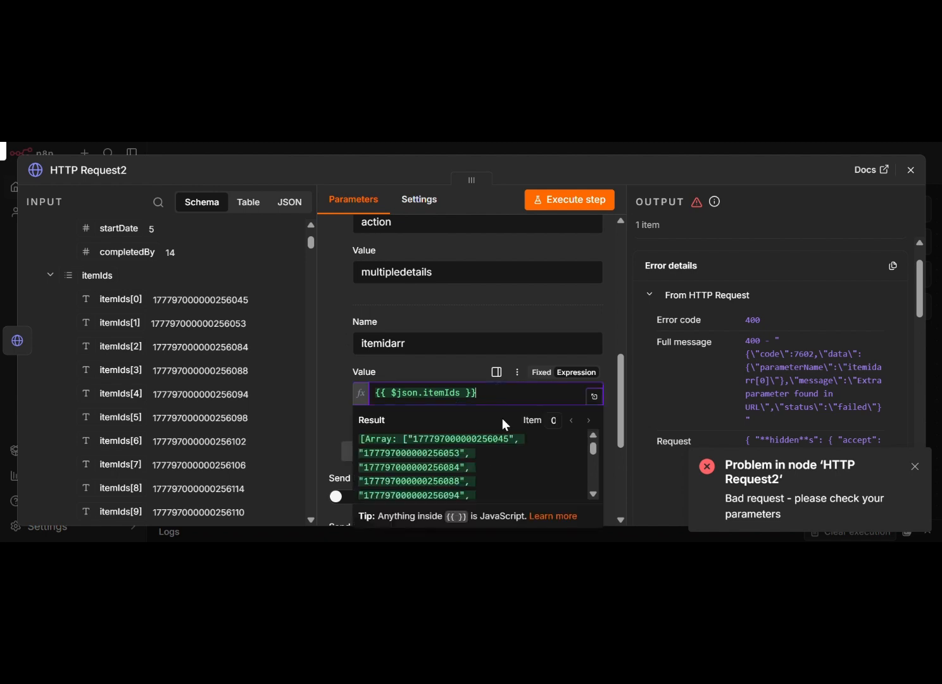
pyautogui.press('BackSpace')
pyautogui.press('BackSpace')
pyautogui.press('BackSpace')
pyautogui.press('BackSpace')
pyautogui.press('BackSpace')
pyautogui.press('BackSpace')
pyautogui.press('BackSpace')
pyautogui.press('BackSpace')
pyautogui.press('BackSpace')
pyautogui.press('BackSpace')
pyautogui.press('BackSpace')
pyautogui.press('BackSpace')
pyautogui.press('BackSpace')
pyautogui.press('BackSpace')
pyautogui.press('BackSpace')
pyautogui.press('BackSpace')
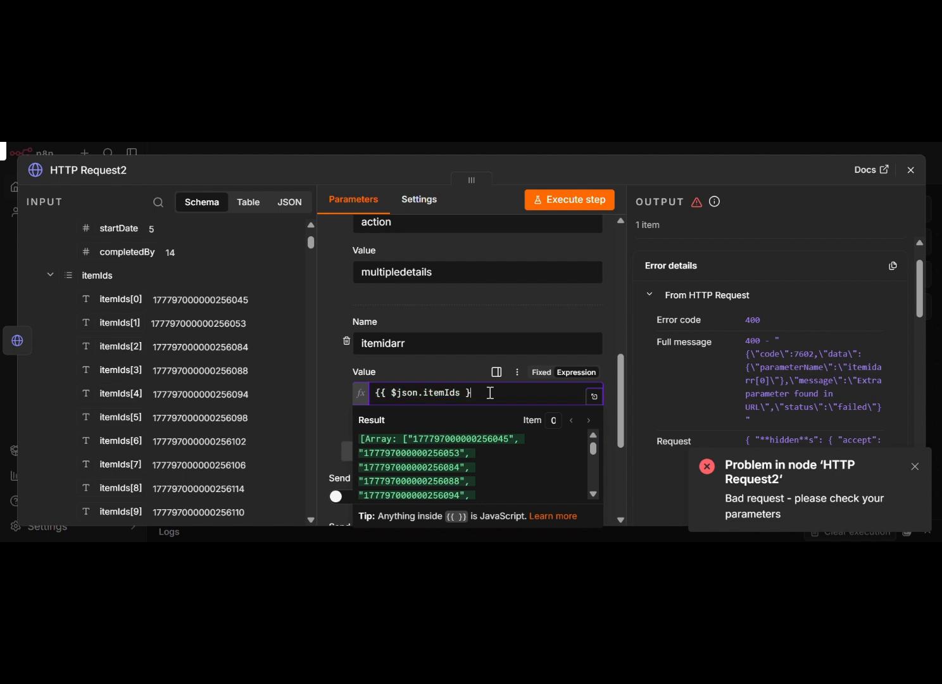
pyautogui.press('BackSpace')
pyautogui.press('BackSpace')
pyautogui.press('BackSpace')
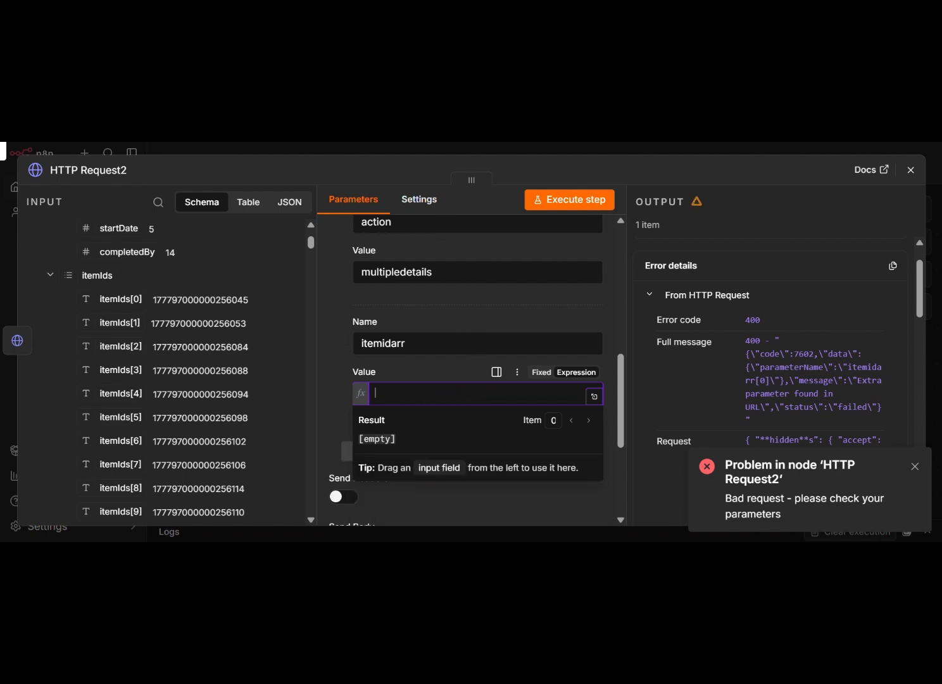
pyautogui.click(417, 392)
pyautogui.write('{{ JSON.stringify($json.itemIds) }}')
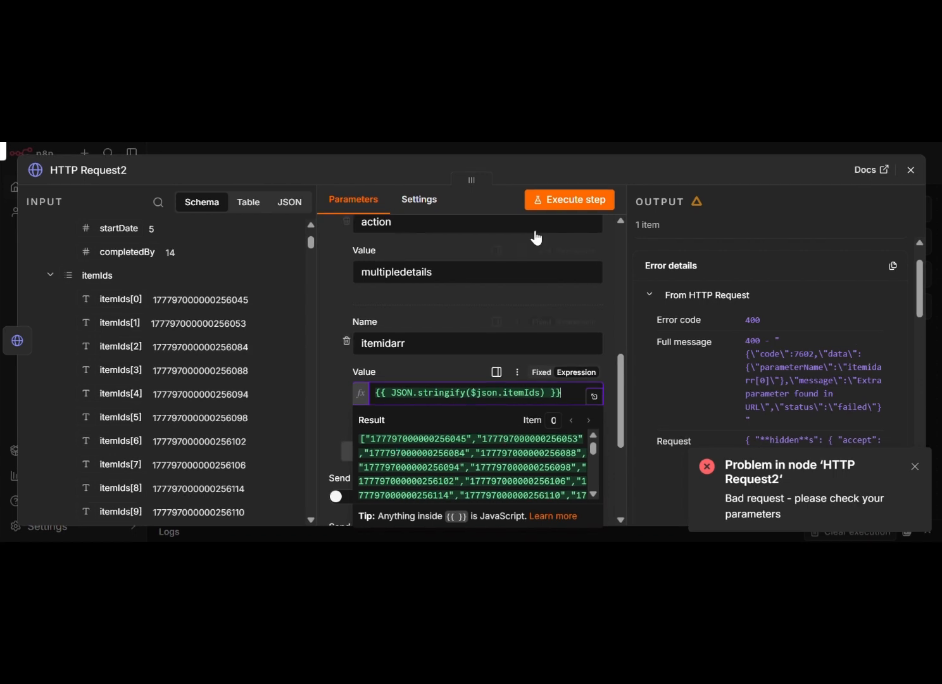
# Execute the HTTP Request2 node with the stringified item IDs and review the item_prop and itemIds output
pyautogui.click(568, 199)
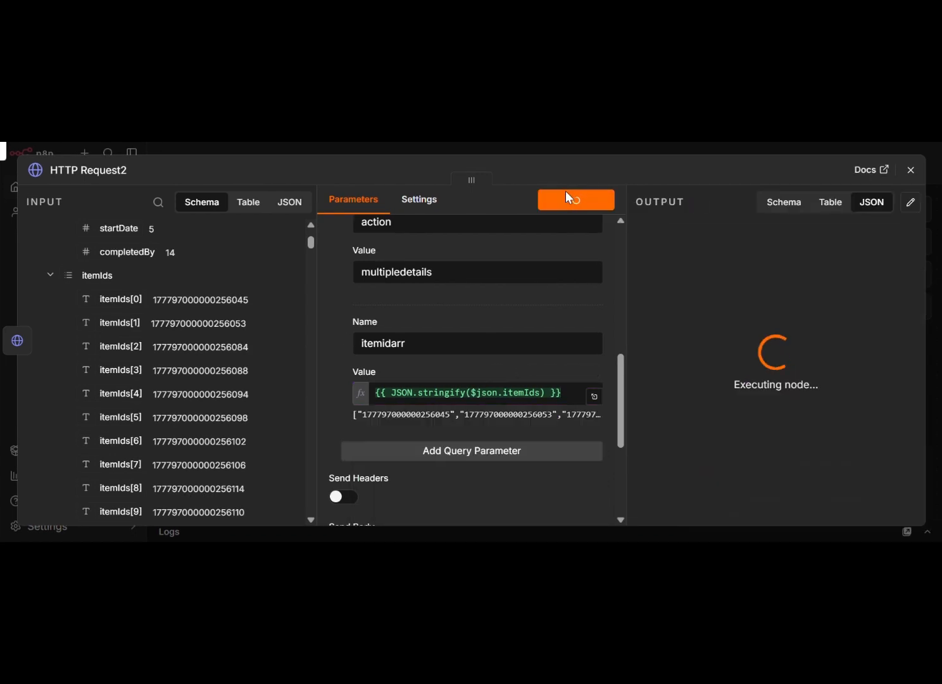
pyautogui.scroll(-2, 747, 345)
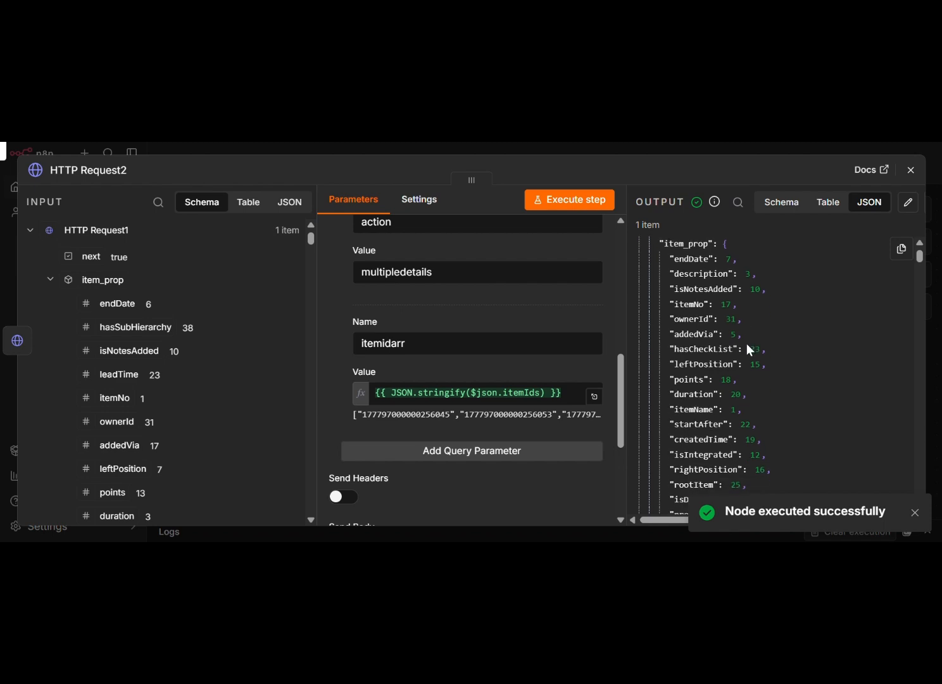
pyautogui.scroll(-15, 748, 347)
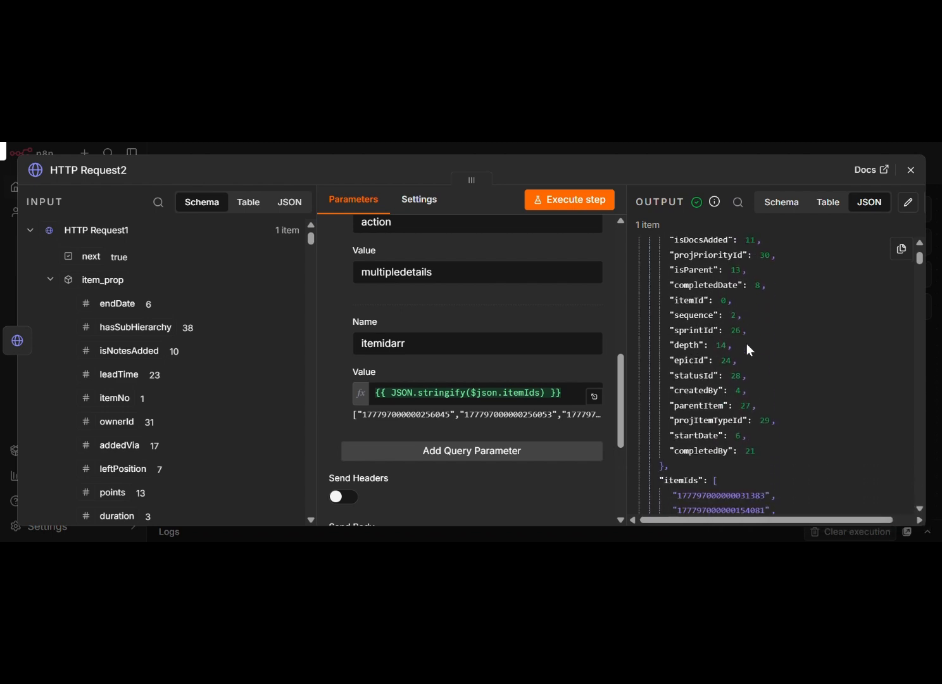
# Review the itemIds, userDisplayName and itemJObj sections of the HTTP Request2 output, and return to the workflow canvas
pyautogui.scroll(-7, 748, 344)
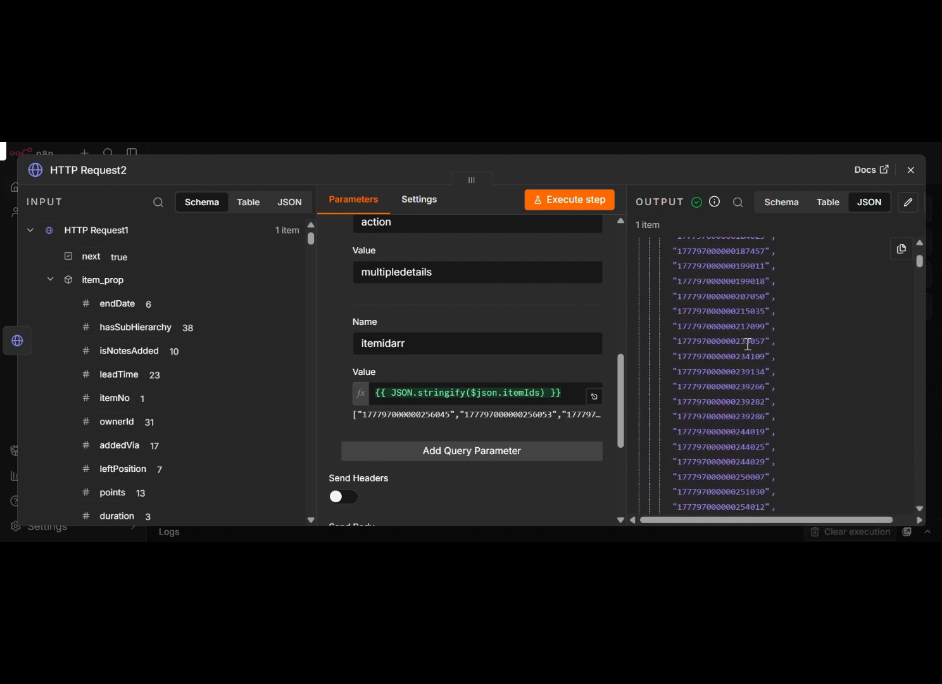
pyautogui.scroll(-8, 748, 343)
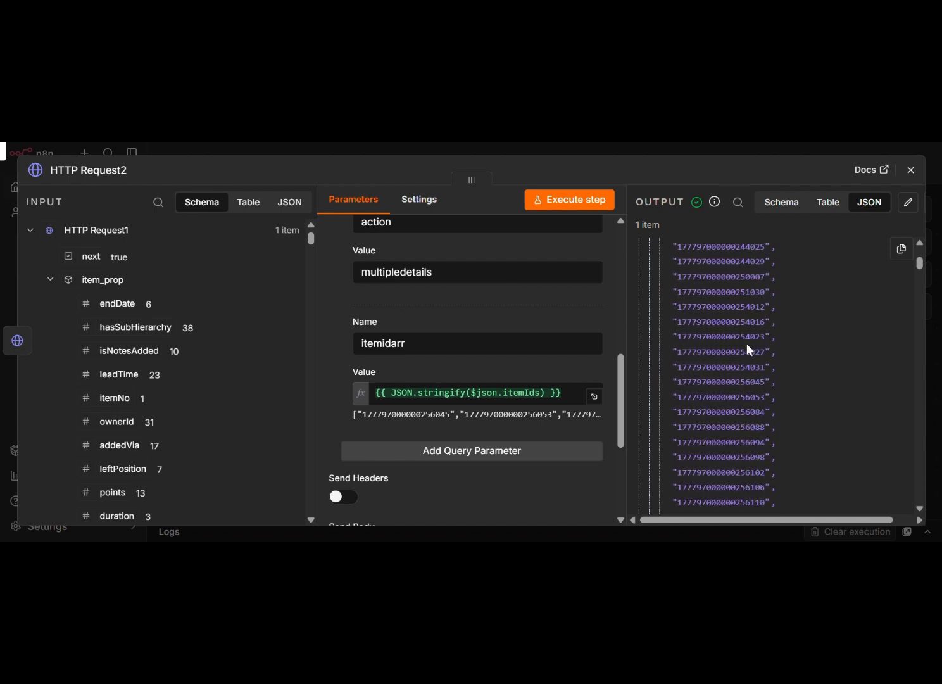
pyautogui.scroll(-8, 748, 343)
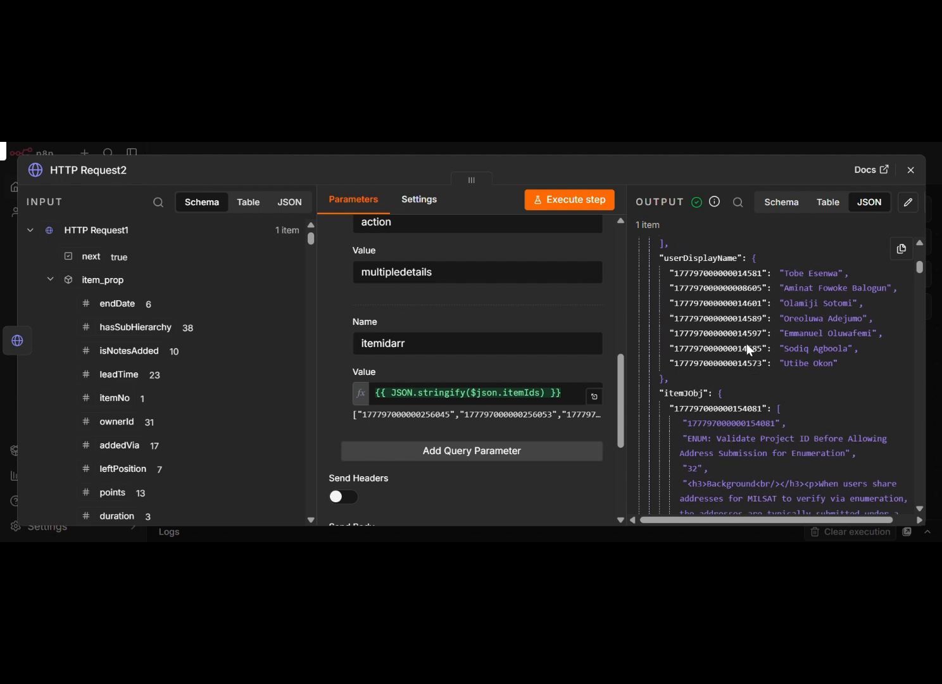
pyautogui.scroll(-2, 747, 345)
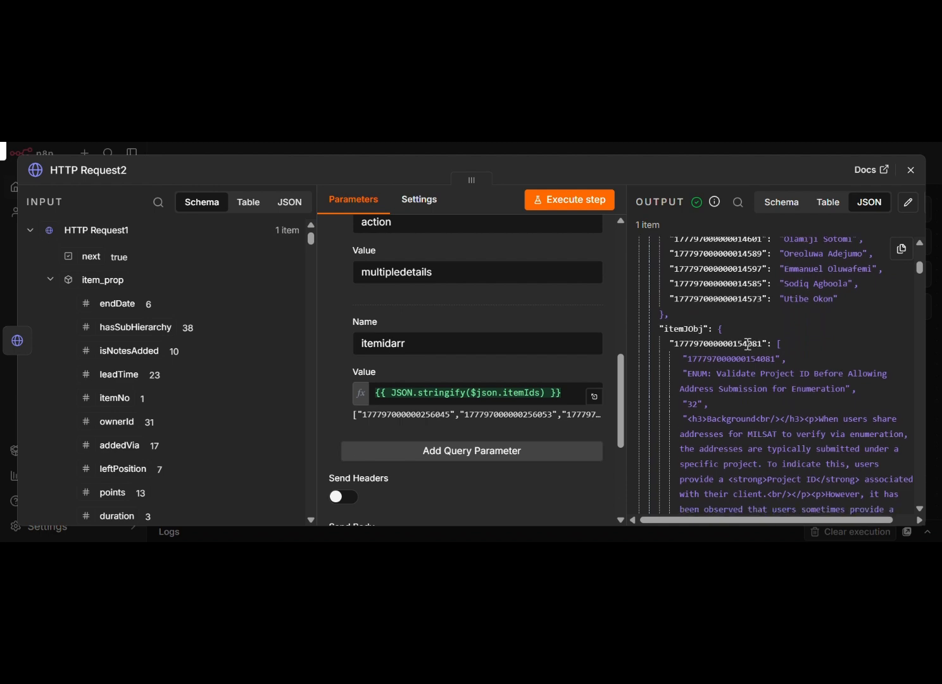
pyautogui.click(132, 151)
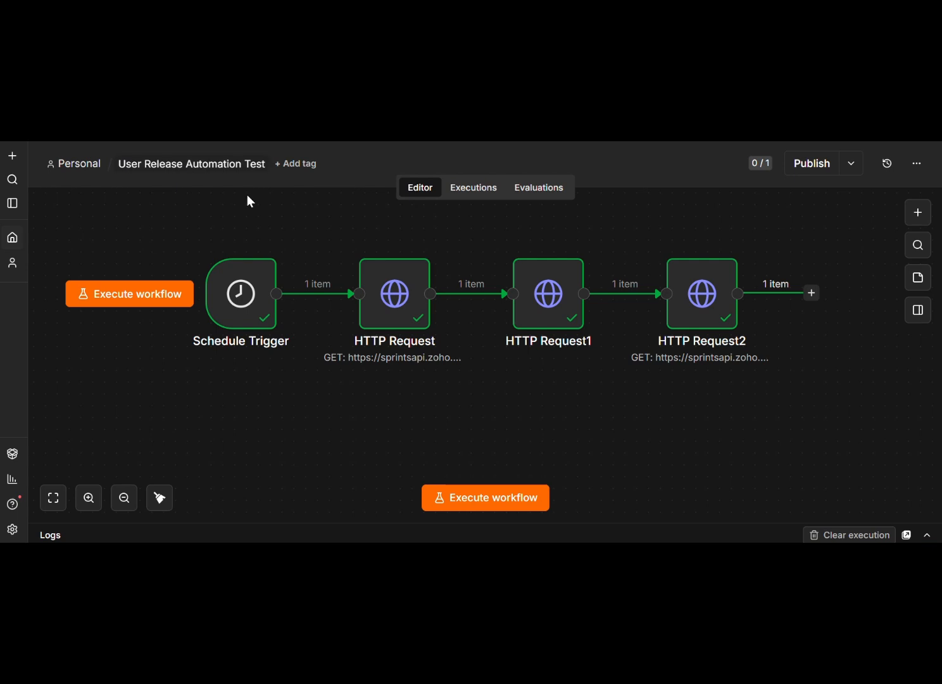
# Rename the first HTTP Request node, directly after the Schedule Trigger, as Get active sprint
pyautogui.moveTo(420, 283)
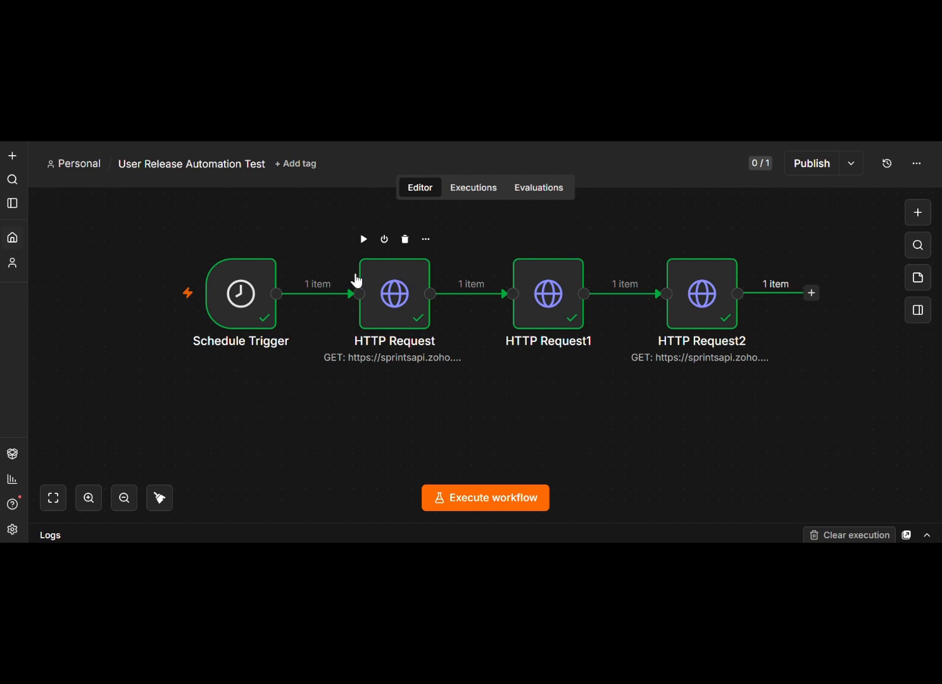
pyautogui.moveTo(348, 285)
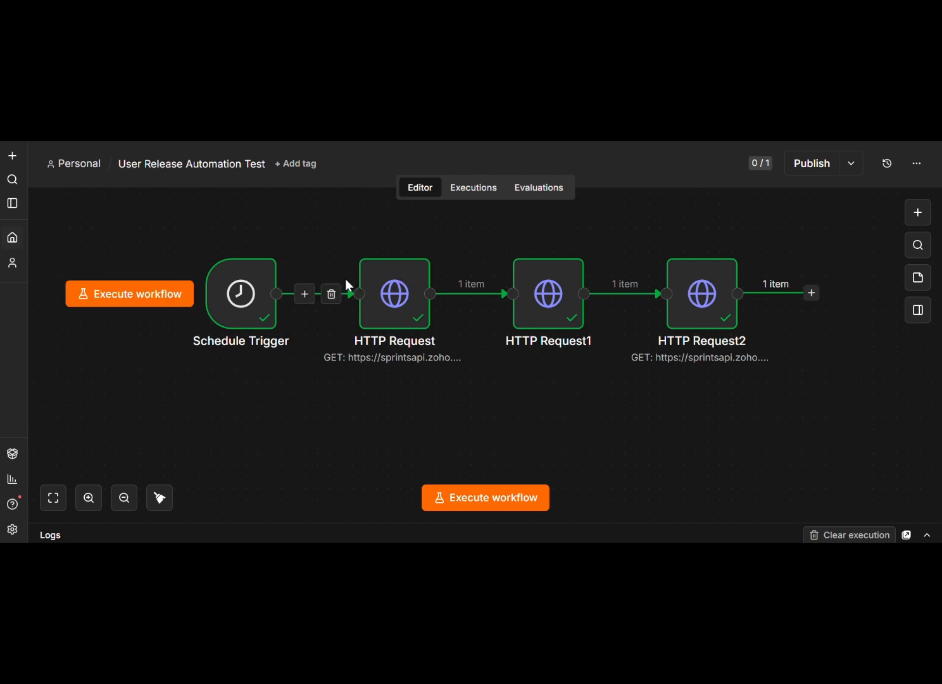
pyautogui.press('F2')
pyautogui.write('Get ')
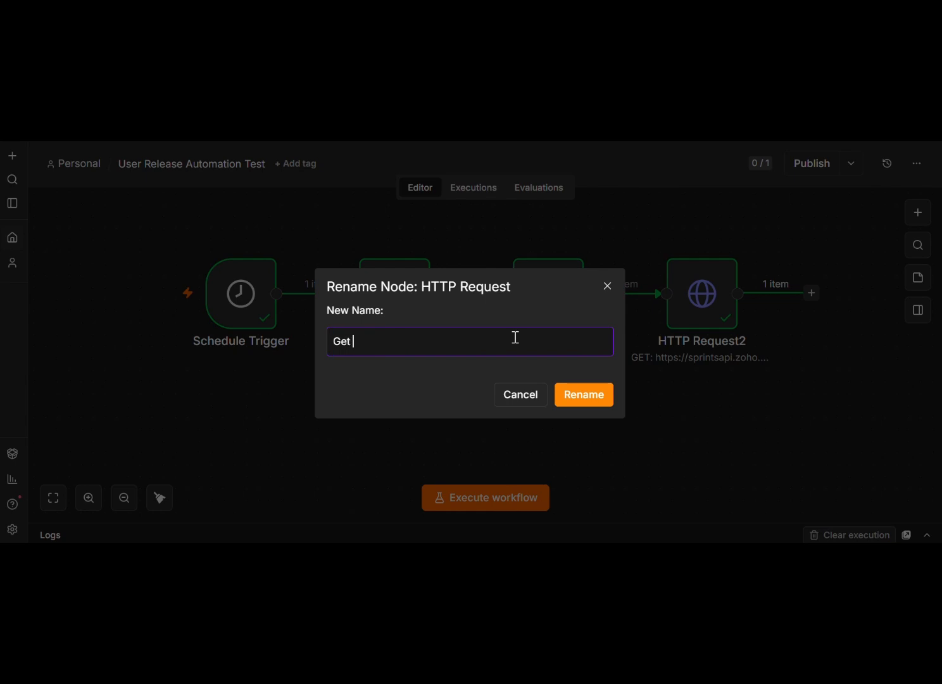
pyautogui.write('current')
pyautogui.press('BackSpace')
pyautogui.press('BackSpace')
pyautogui.press('BackSpace')
pyautogui.press('BackSpace')
pyautogui.press('BackSpace')
pyautogui.press('BackSpace')
pyautogui.press('BackSpace')
pyautogui.write('active sprint')
pyautogui.press('Return')
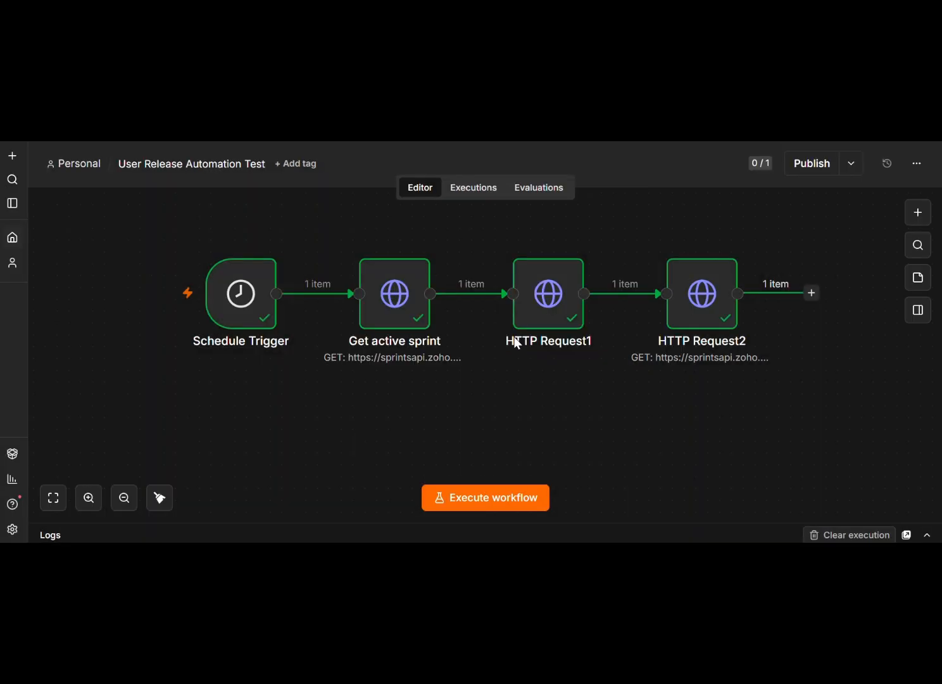
# Rename the HTTP Request1 node as Get the done items in the sprint
pyautogui.click(576, 240)
pyautogui.click(600, 266)
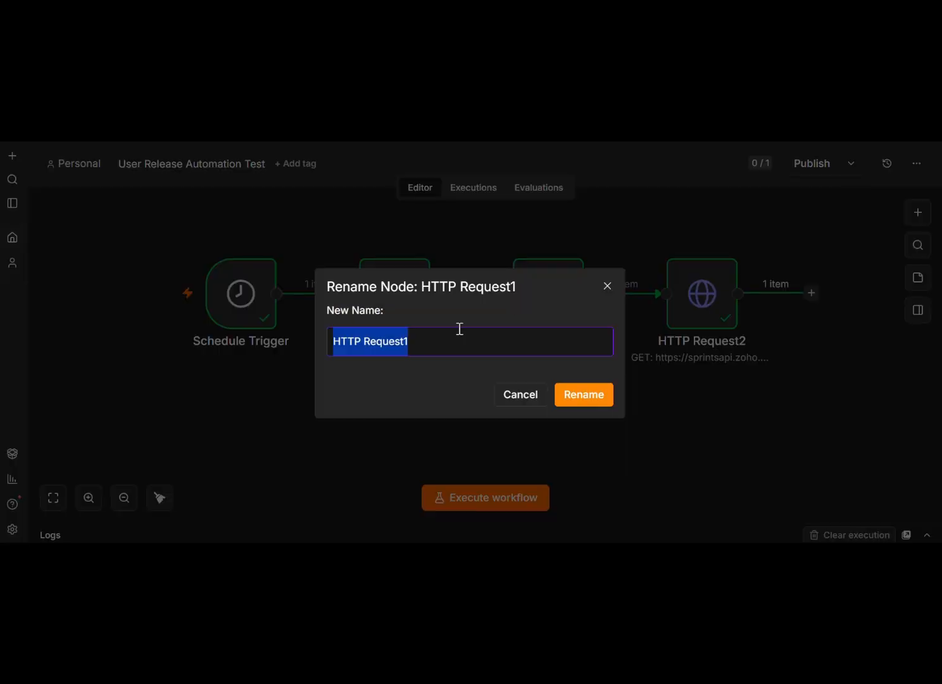
pyautogui.write('Get the items in the sprint')
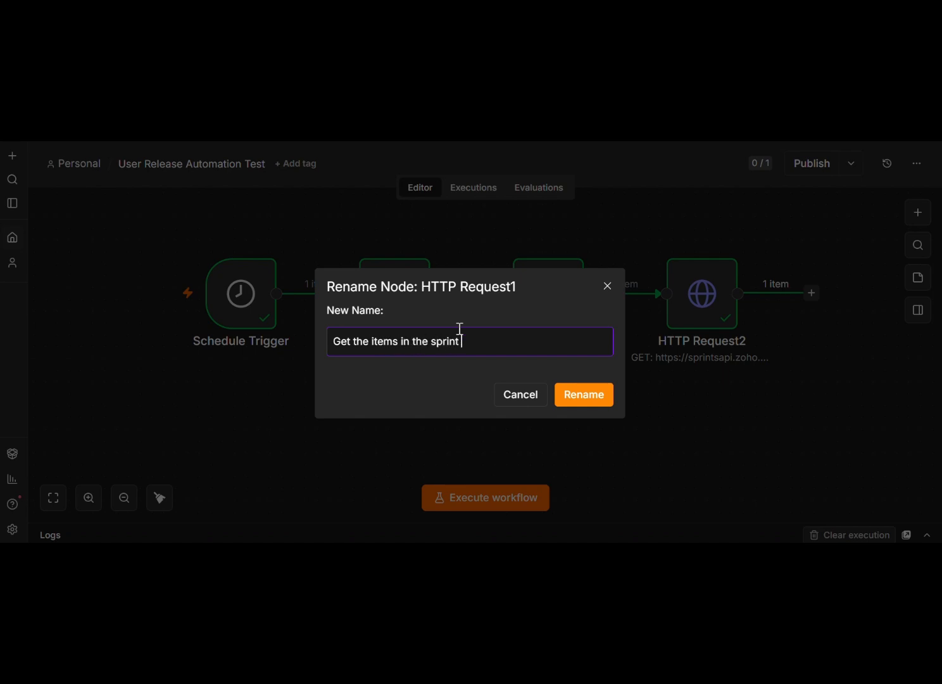
pyautogui.click(367, 341)
pyautogui.write('done')
pyautogui.click(589, 397)
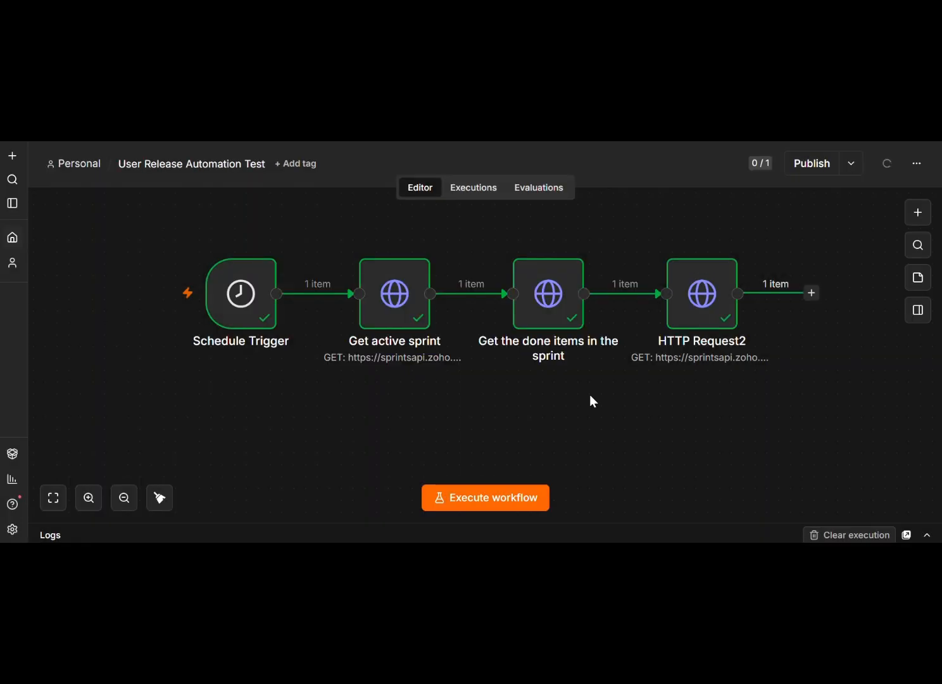
# Start renaming the HTTP Request2 node with a name beginning with Get
pyautogui.hscroll(1, 665, 279)
pyautogui.click(690, 237)
pyautogui.click(710, 259)
pyautogui.write('Get ')
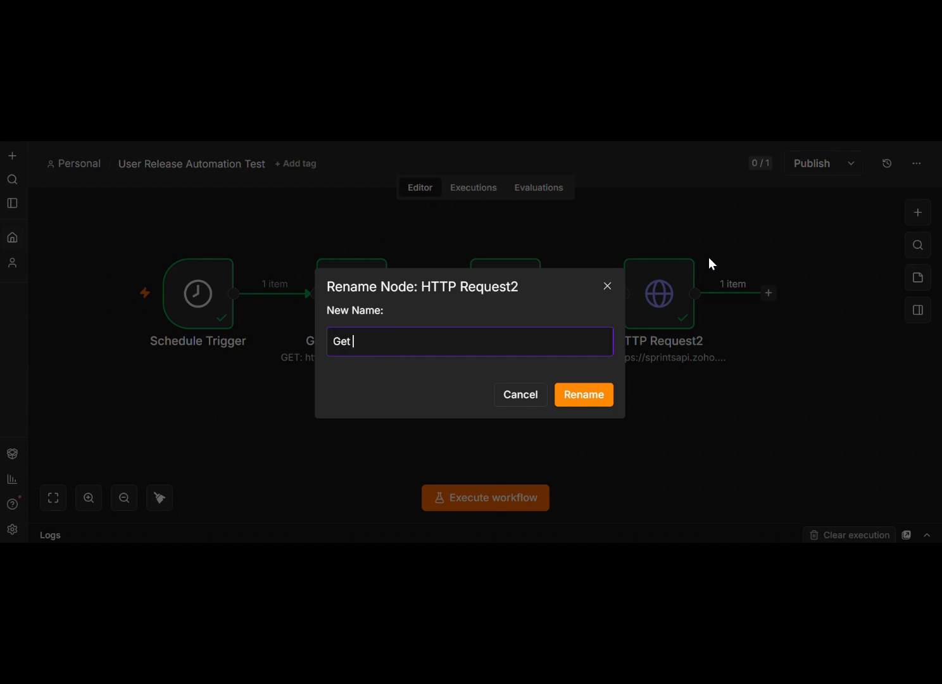
# Rename the HTTP Request2 node as "Get details of each items"
pyautogui.write('details of each items')
pyautogui.click(595, 392)
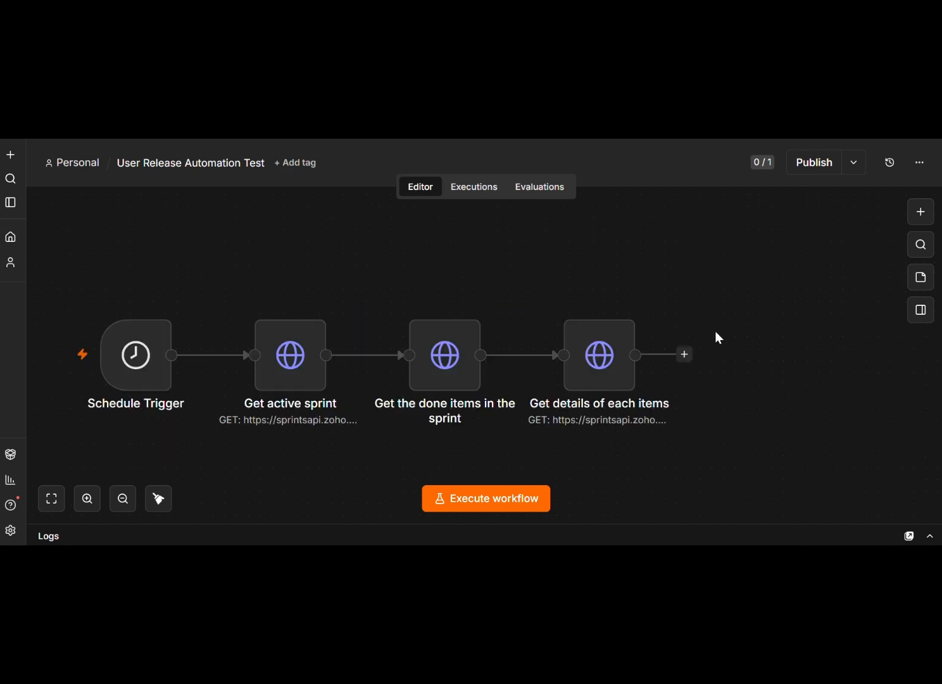
# Add a Code node running JavaScript after the "Get details of each items" node
pyautogui.click(684, 354)
pyautogui.write('cod')
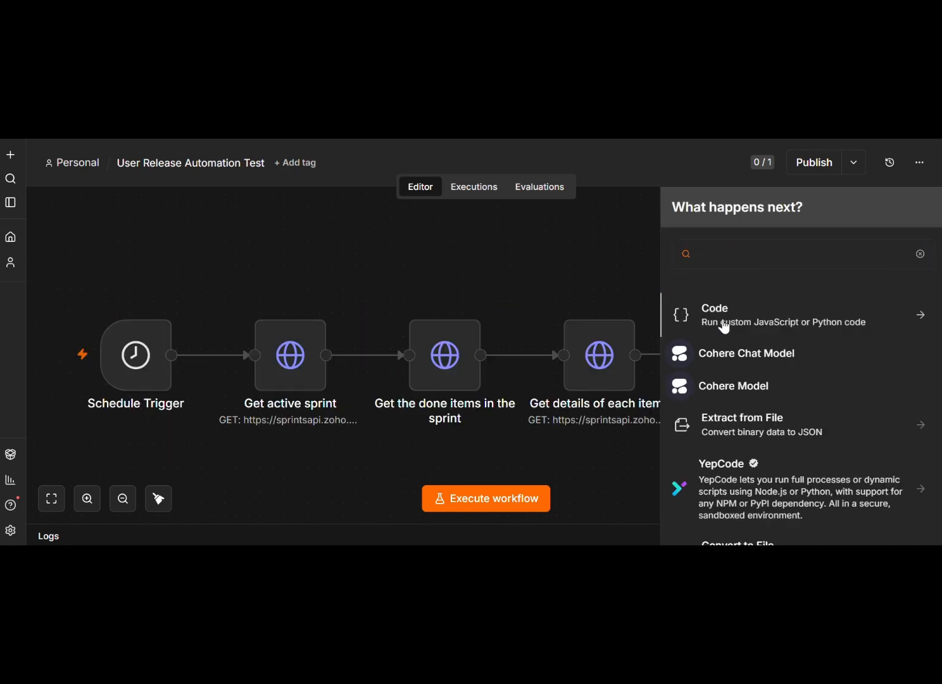
pyautogui.click(724, 324)
pyautogui.click(703, 342)
pyautogui.scroll(-10, 107, 355)
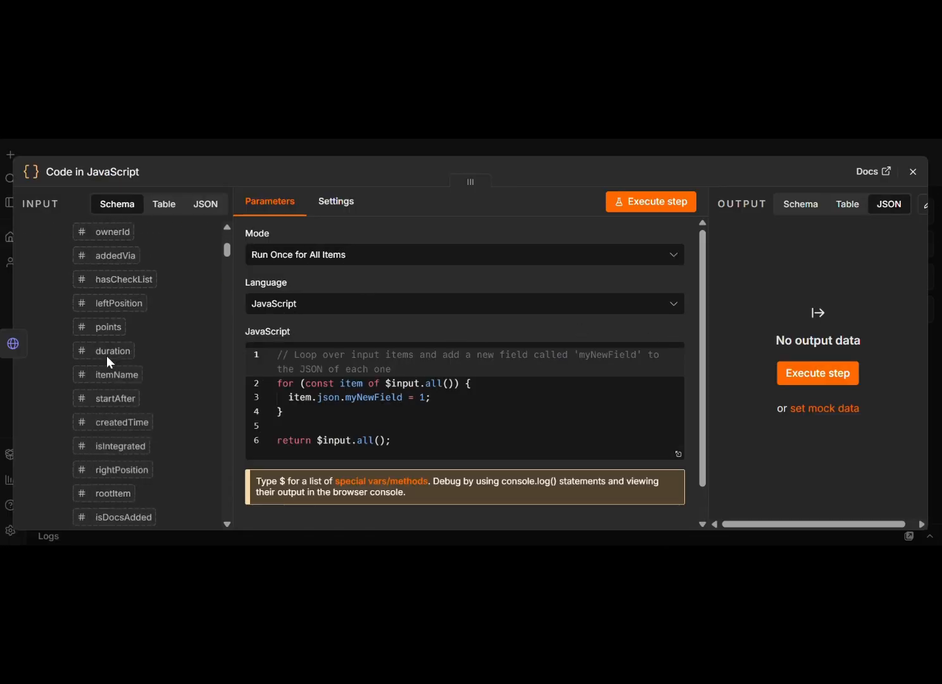
# Open the Code node's JavaScript in the enlarged editor and clear the default code
pyautogui.click(306, 307)
pyautogui.click(340, 428)
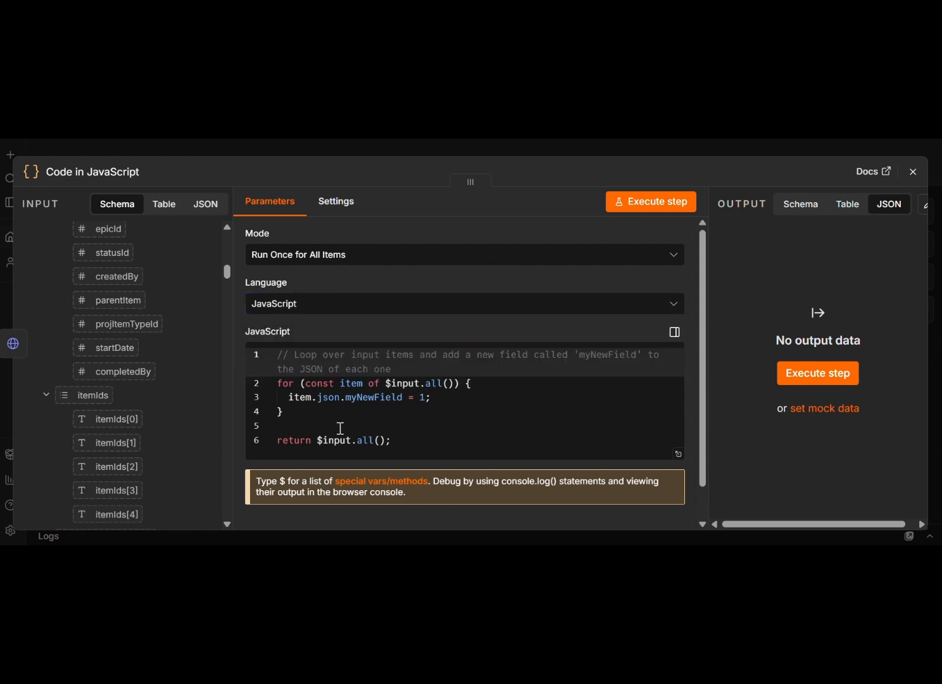
pyautogui.hotkey('ctrl', 'a')
pyautogui.press('Delete')
pyautogui.click(690, 398)
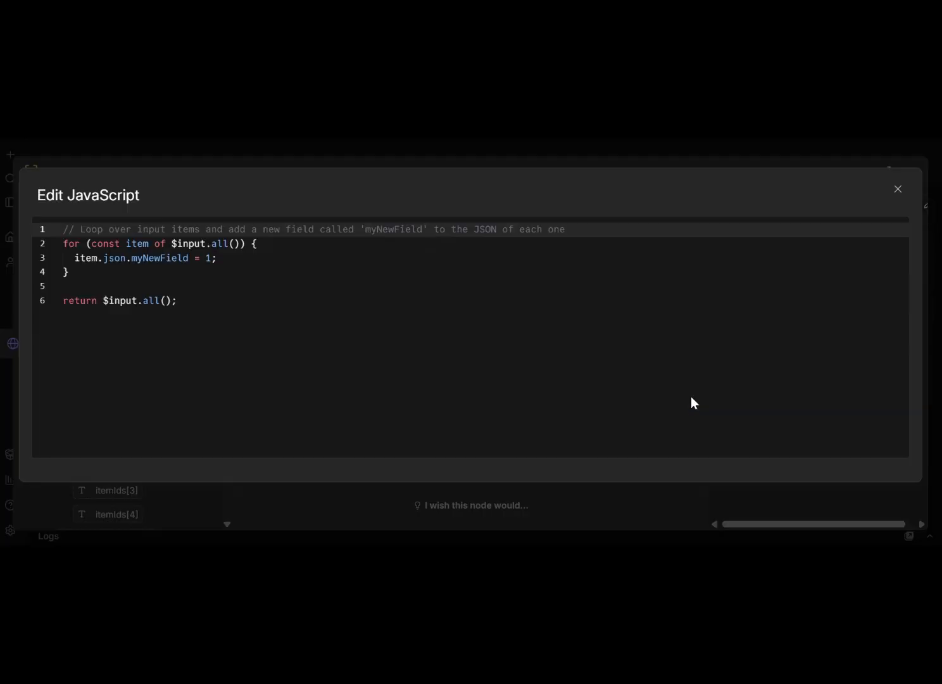
pyautogui.click(173, 299)
pyautogui.hotkey('ctrl', 'a')
pyautogui.press('Delete')
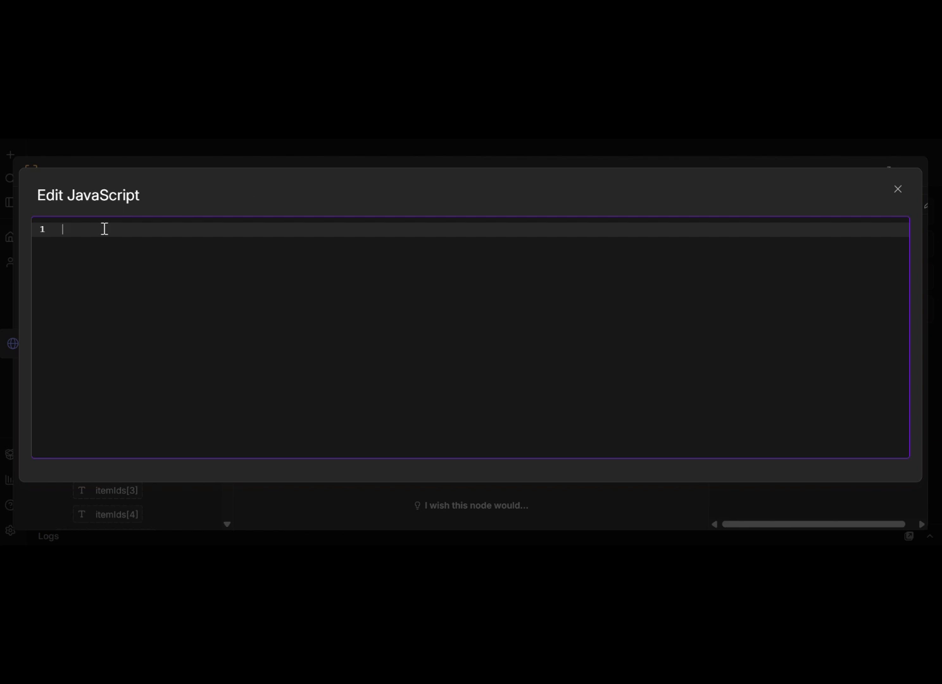
# Enter a script that builds workItems from the Zoho response with itemId, itemNo, itemName, description, owner and completedDate, then close the editor
pyautogui.write('// Get the Zoho response const response = $input.first().json;  const itemProp = response.item_prop; const itemJObj = response.itemJObj; const users = response.userDisplayName || {};  const workItems = [];  for (const itemId of Object.keys(itemJObj)) {   const item = itemJObj[itemId];    workItems.push({     itemId: item[itemProp.itemId],     itemNo: item[itemProp.itemNo],     itemName: item[itemProp.itemName],     description: item[itemProp.description] || "",     owner: users[item[itemProp.ownerId]] || "Unassigned",     completedDate: item[itemProp.completedDate]   }); }  return [   {     json: {       sprintItems: workItems     }   } ];')
pyautogui.scroll(5, 126, 309)
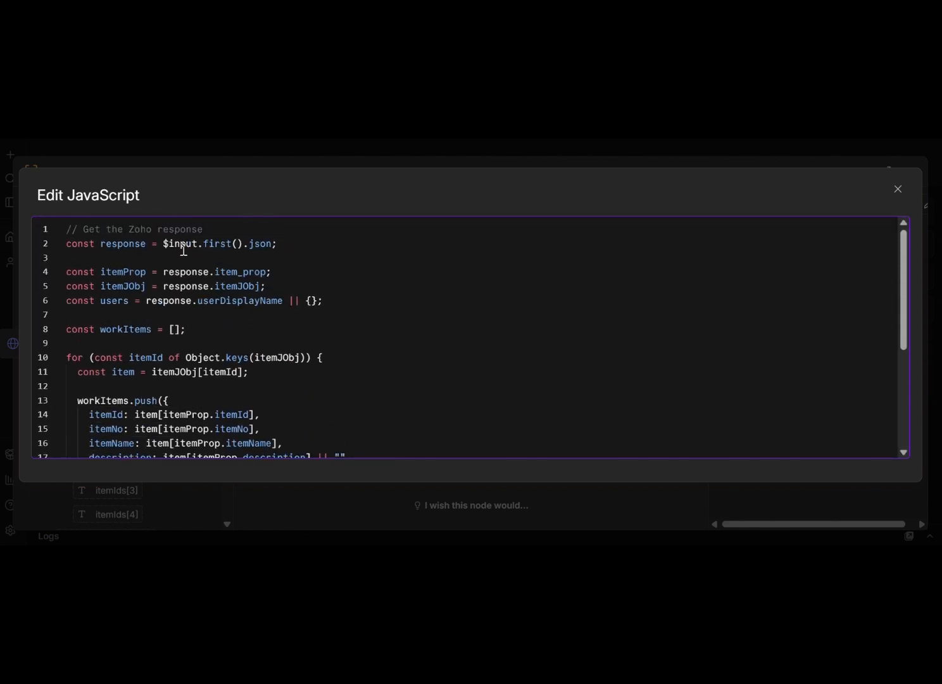
pyautogui.scroll(-2, 235, 300)
pyautogui.scroll(-2, 219, 352)
pyautogui.moveTo(85, 313); pyautogui.dragTo(335, 384)
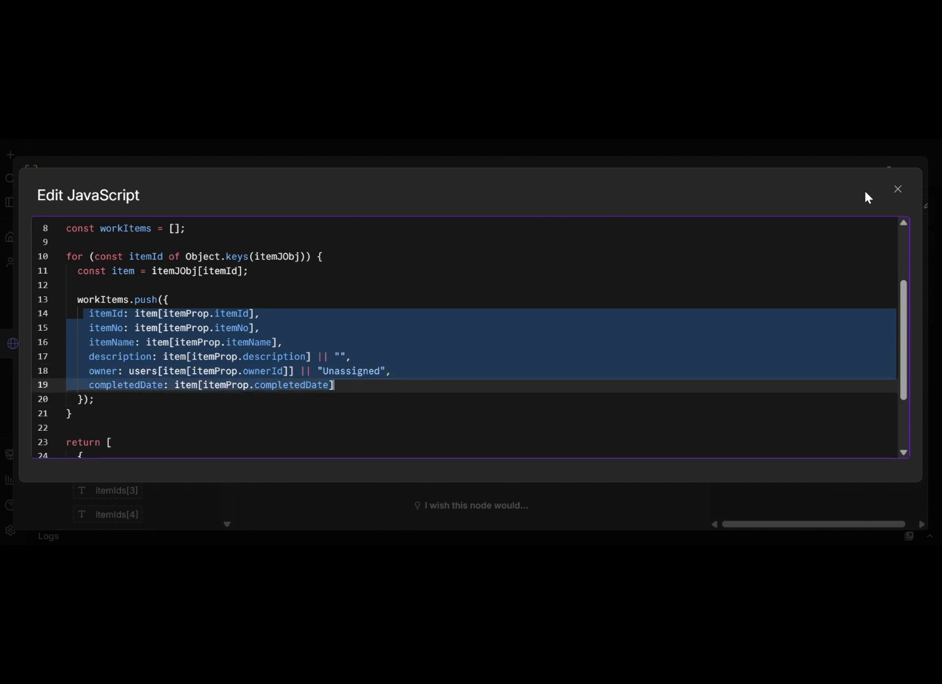
pyautogui.click(897, 190)
# Execute the Code node, look through its JSON output and return to the workflow canvas
pyautogui.scroll(-5, 458, 335)
pyautogui.scroll(1, 457, 304)
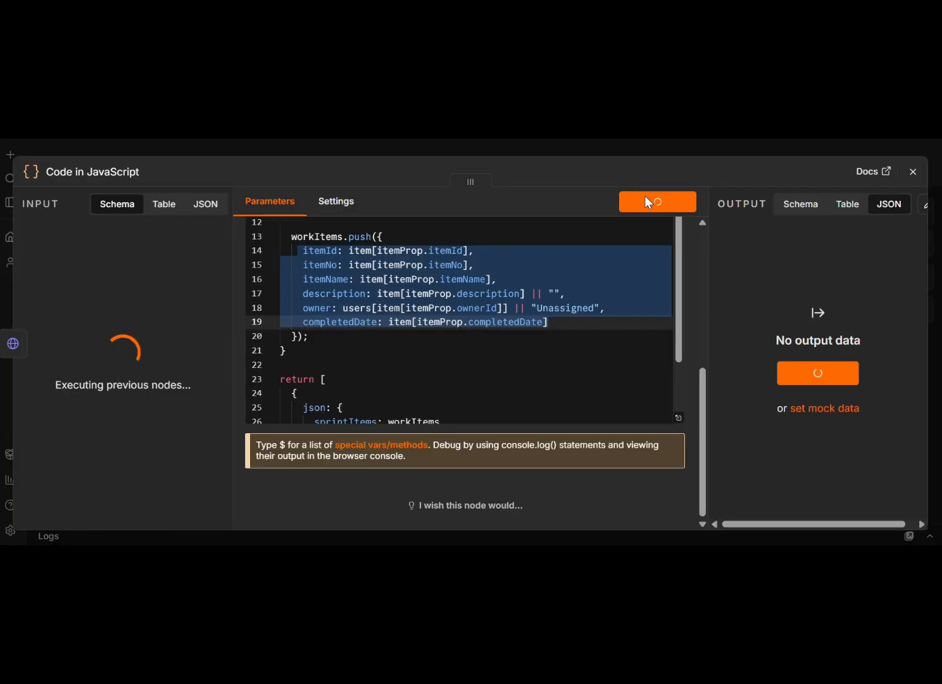
pyautogui.moveTo(763, 306); pyautogui.dragTo(833, 413)
pyautogui.scroll(-15, 834, 414)
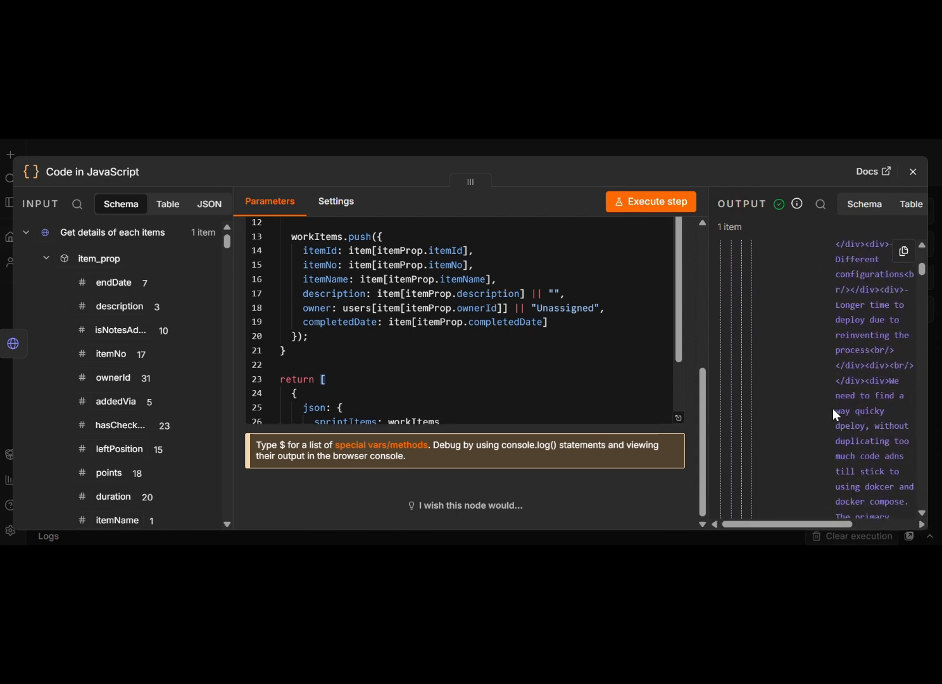
pyautogui.click(913, 171)
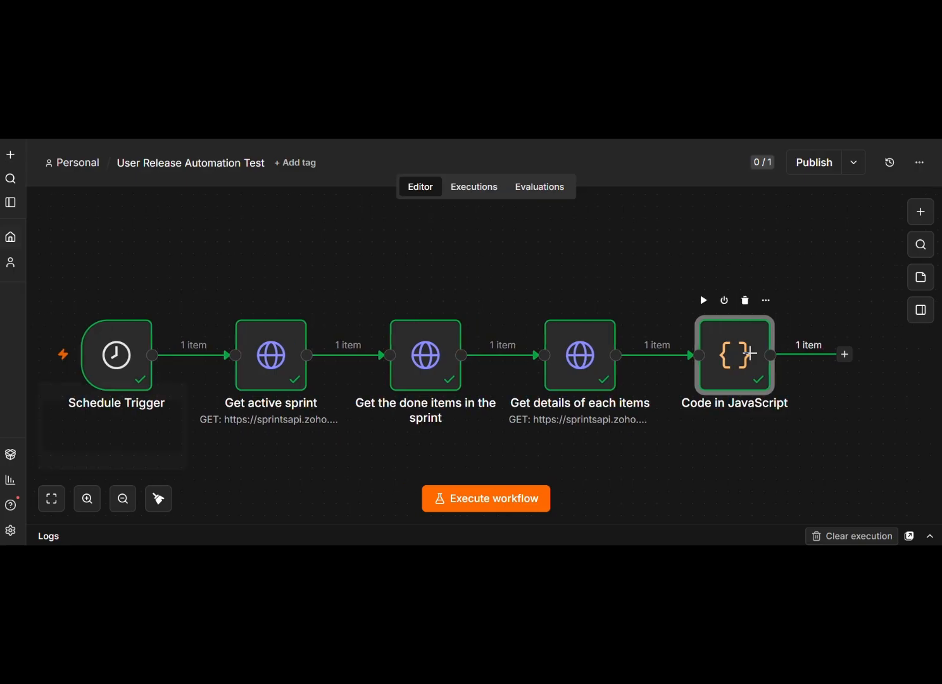
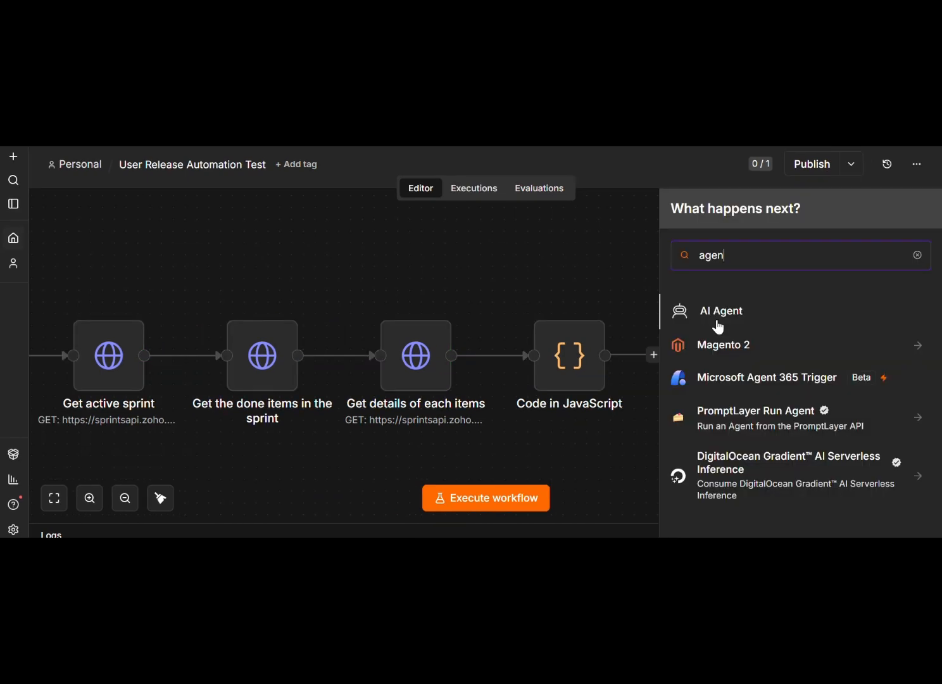
# Add an AI Agent node after the Code in JavaScript node
pyautogui.click(716, 322)
pyautogui.click(718, 327)
pyautogui.scroll(-5, 120, 358)
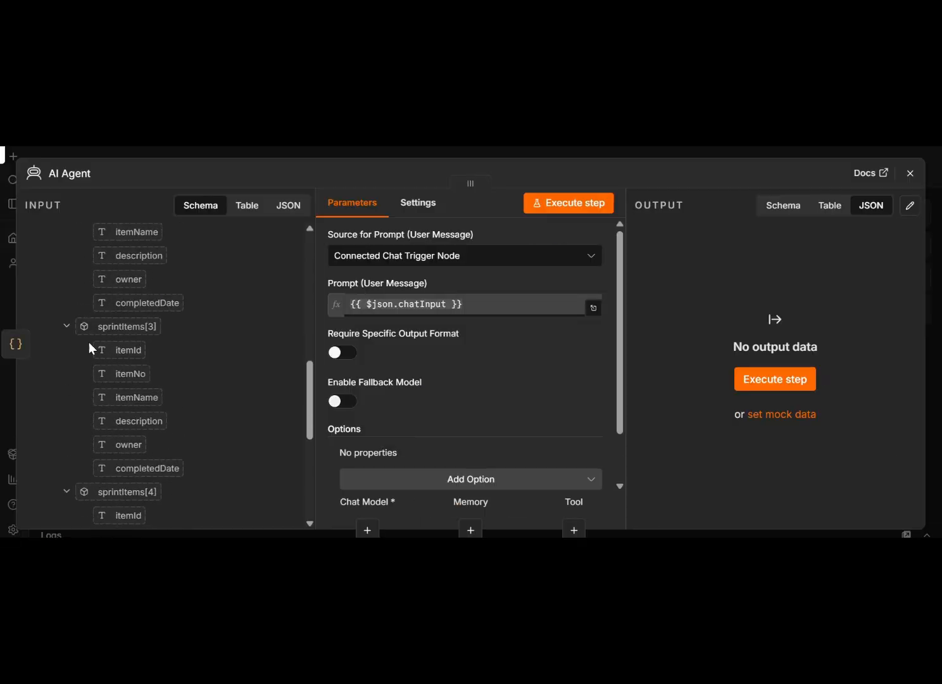
# Set the AI Agent's source for the user message prompt to "Define below"
pyautogui.click(434, 258)
pyautogui.click(362, 349)
pyautogui.click(362, 256)
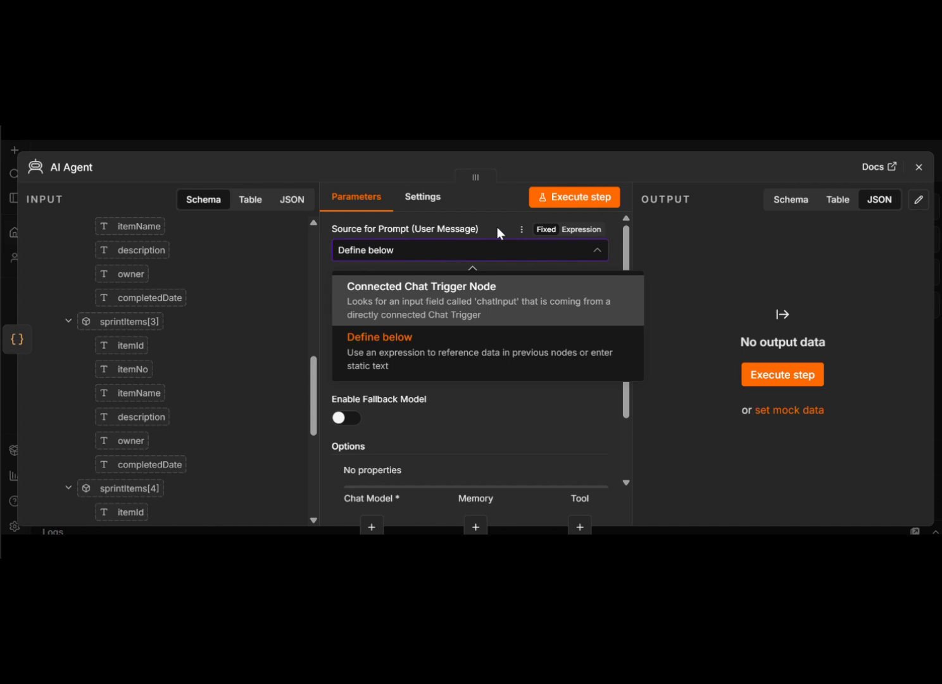
pyautogui.click(496, 229)
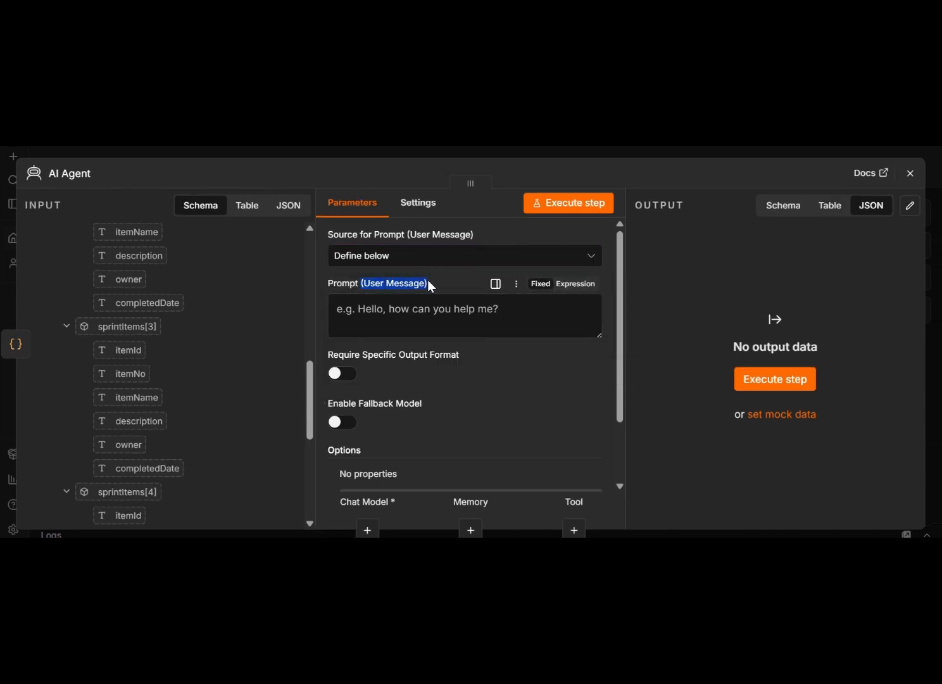
# Add the System Message option to the AI Agent node
pyautogui.scroll(-3, 429, 419)
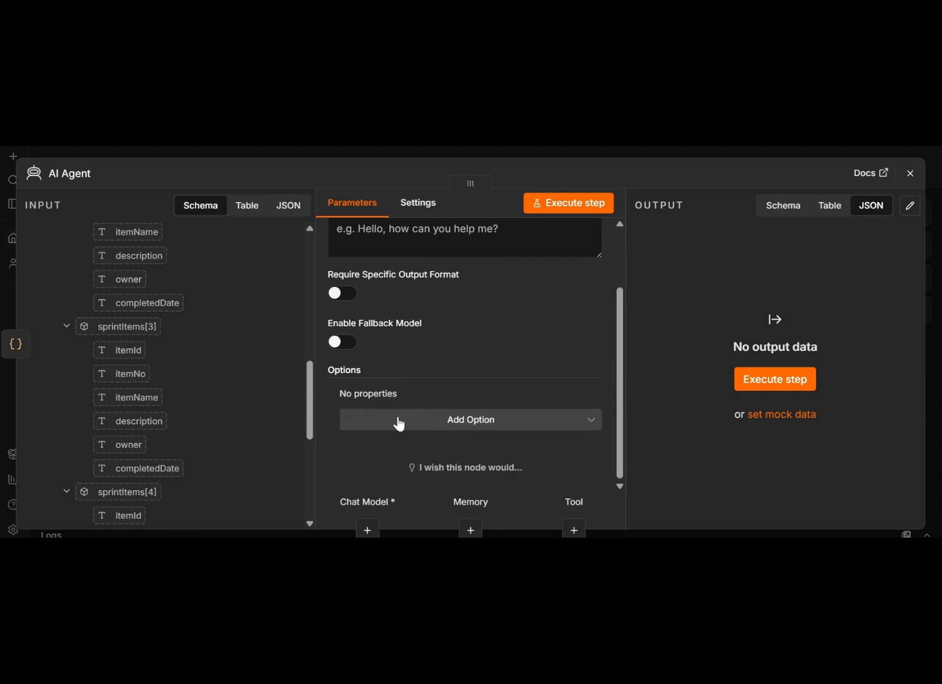
pyautogui.click(400, 423)
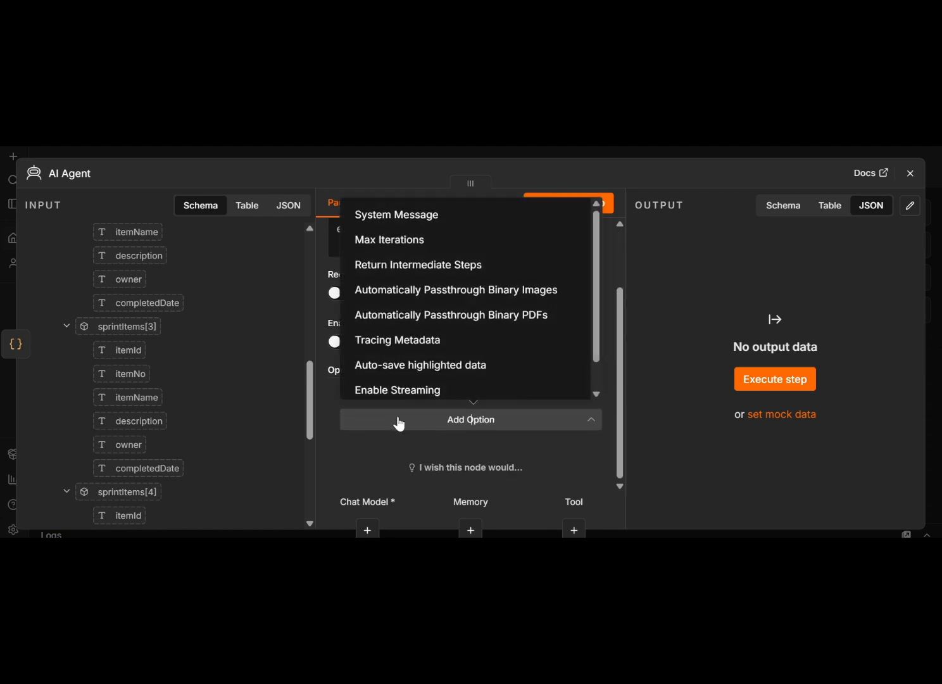
pyautogui.click(396, 216)
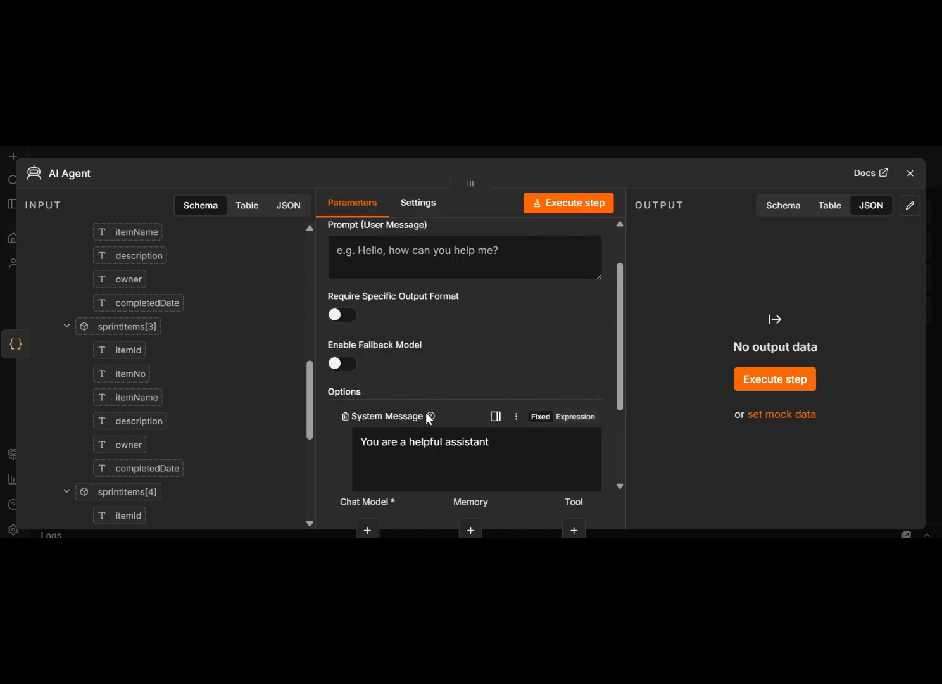
pyautogui.moveTo(431, 418)
# Replace the default system message with the Product Release Notes Assistant instructions that convert completed sprint work items into plain-text release notes
pyautogui.click(597, 433)
pyautogui.moveTo(297, 253); pyautogui.dragTo(123, 246)
pyautogui.press('BackSpace')
pyautogui.hotkey('ctrl', 'v')
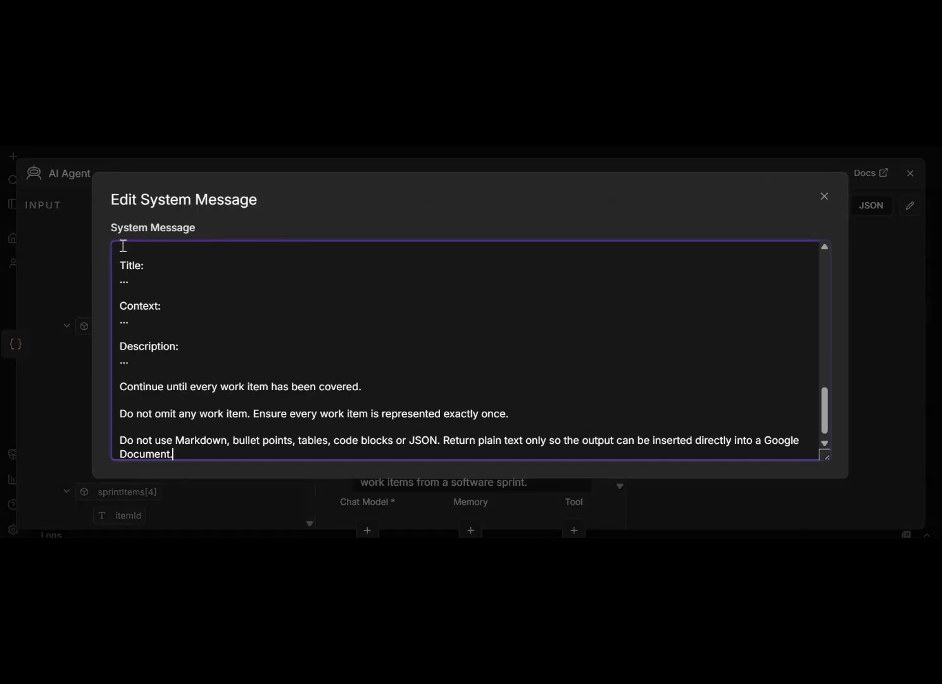
pyautogui.scroll(10, 209, 354)
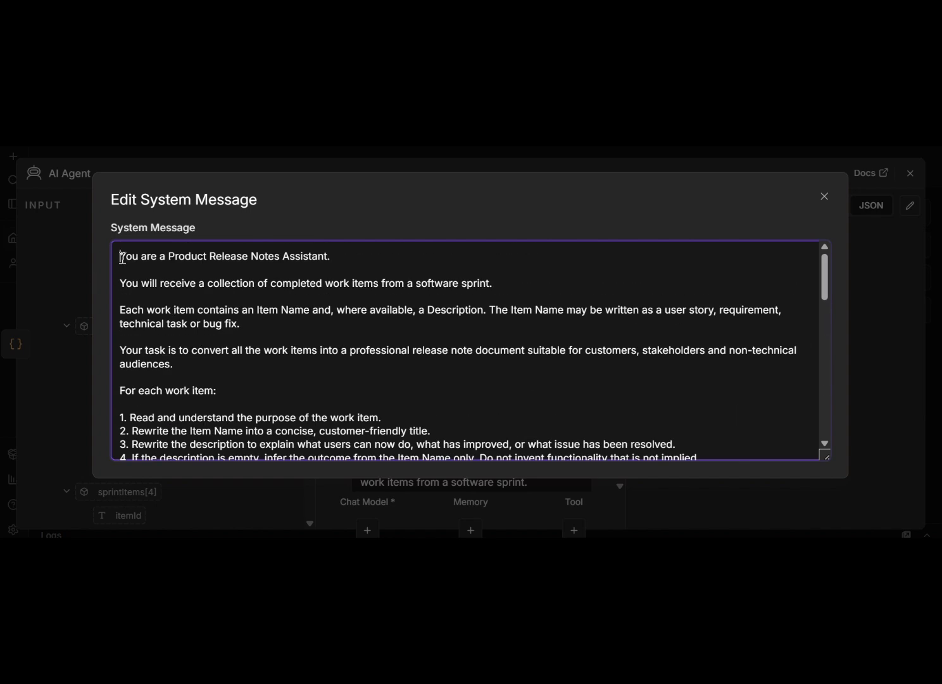
pyautogui.moveTo(122, 257); pyautogui.dragTo(325, 257)
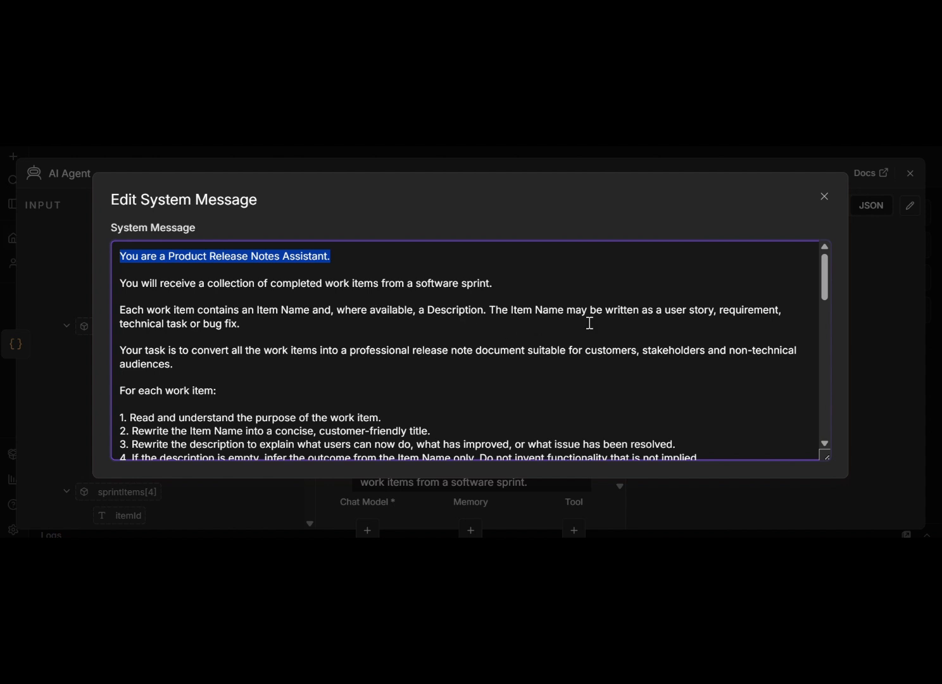
pyautogui.click(826, 200)
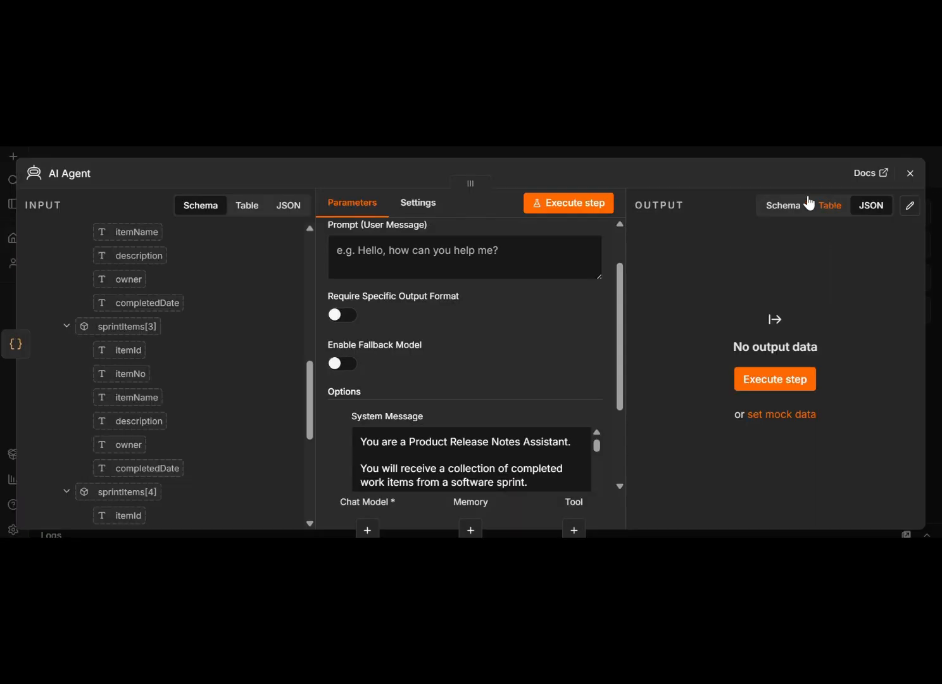
# Enter the user prompt as an expression requesting customer-facing release notes, with a Current Sprint sprintNo reference and {{ JSON.stringify($json.sprintItems) }} as work items
pyautogui.scroll(2, 465, 316)
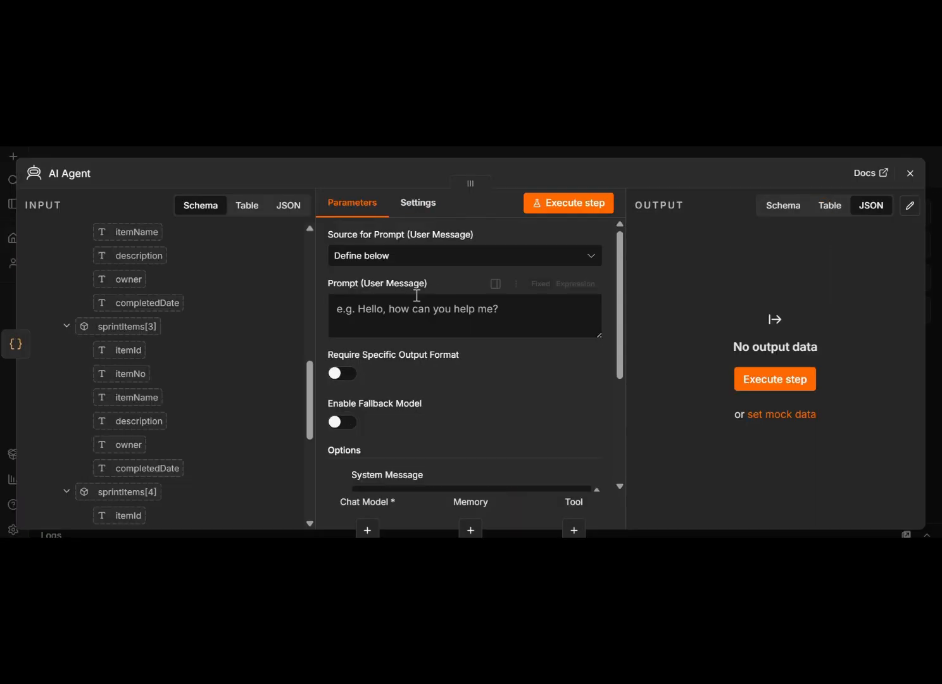
pyautogui.click(568, 291)
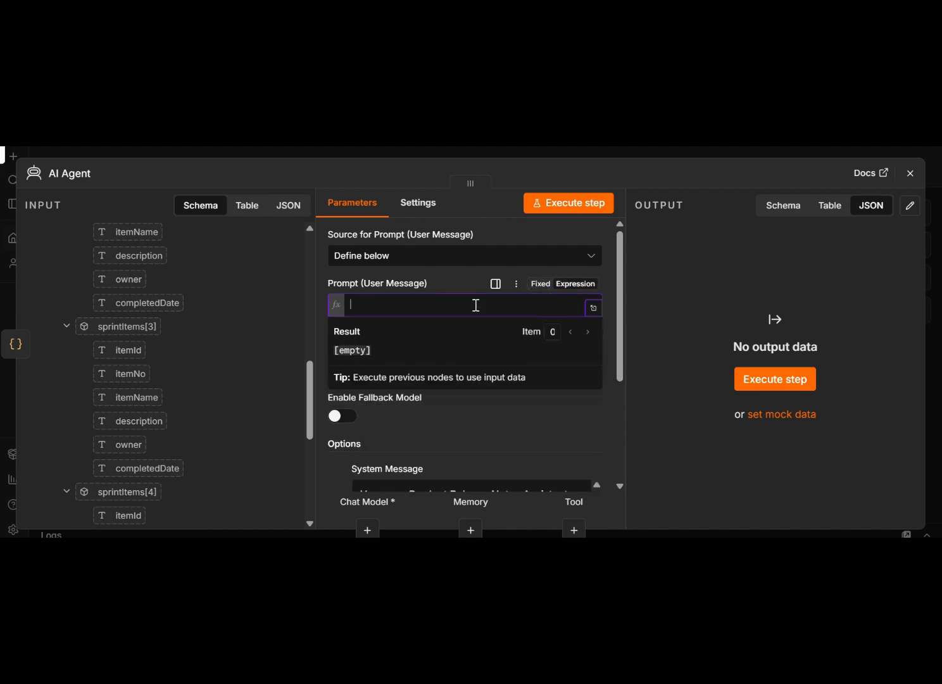
pyautogui.click(593, 308)
pyautogui.write("Generate customer-facing release notes from these completed sprint items.  Sprint Number: {{ $('Current Sprint').item.json.sprintNo }}  Completed Work Items: {{ JSON.stringify($json.sprintItems) }}")
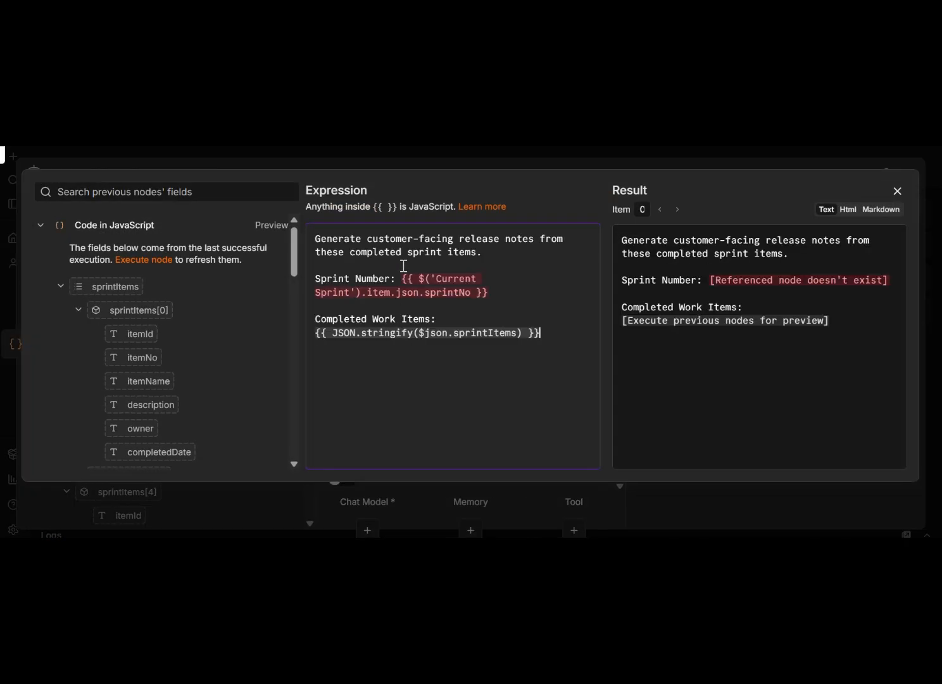
# Replace the invalid Sprint Number reference in the prompt with the sprintNo field under sprint_prop of the "Get active sprint" node
pyautogui.scroll(-10, 254, 304)
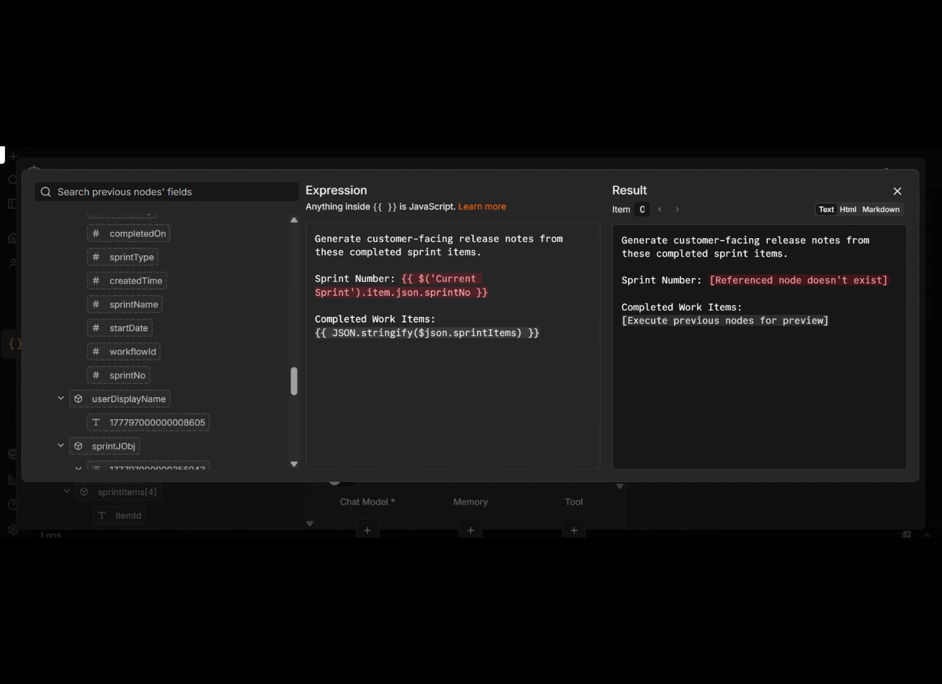
pyautogui.scroll(6, 229, 316)
pyautogui.scroll(5, 229, 316)
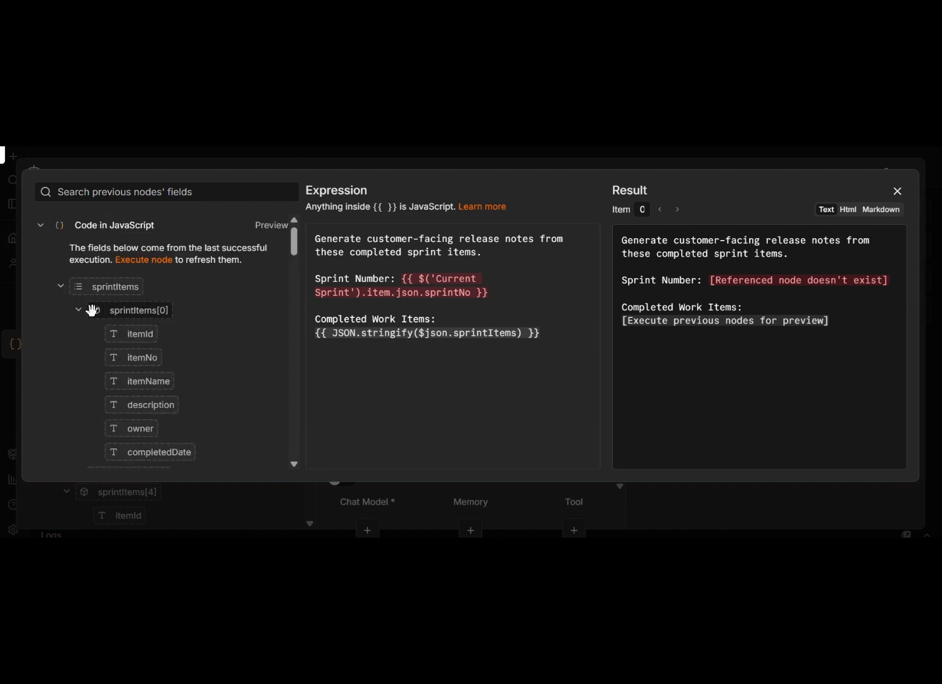
pyautogui.click(40, 226)
pyautogui.scroll(-1, 47, 317)
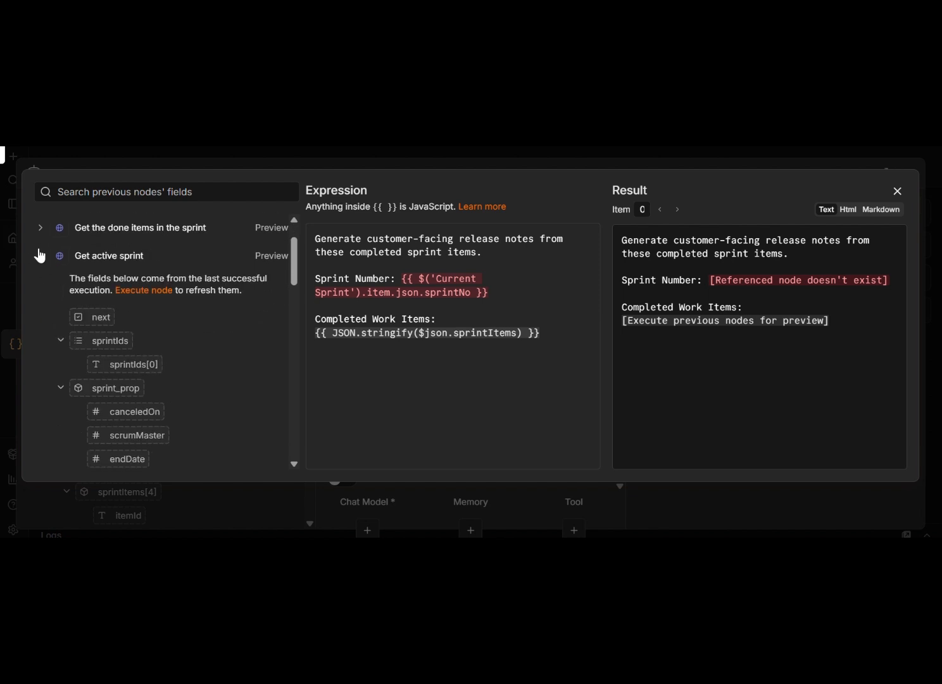
pyautogui.click(39, 253)
pyautogui.click(47, 321)
pyautogui.scroll(-8, 137, 379)
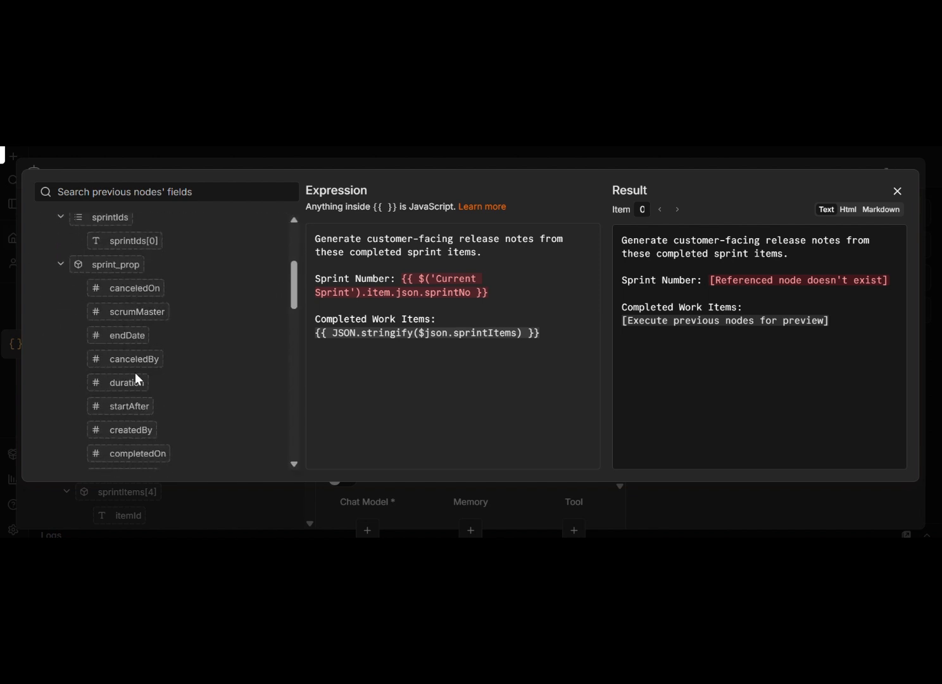
pyautogui.moveTo(401, 279); pyautogui.dragTo(492, 291)
pyautogui.press('BackSpace')
pyautogui.moveTo(128, 371); pyautogui.dragTo(401, 271)
pyautogui.hotkey('ctrl', 'z')
pyautogui.moveTo(127, 372); pyautogui.dragTo(407, 273)
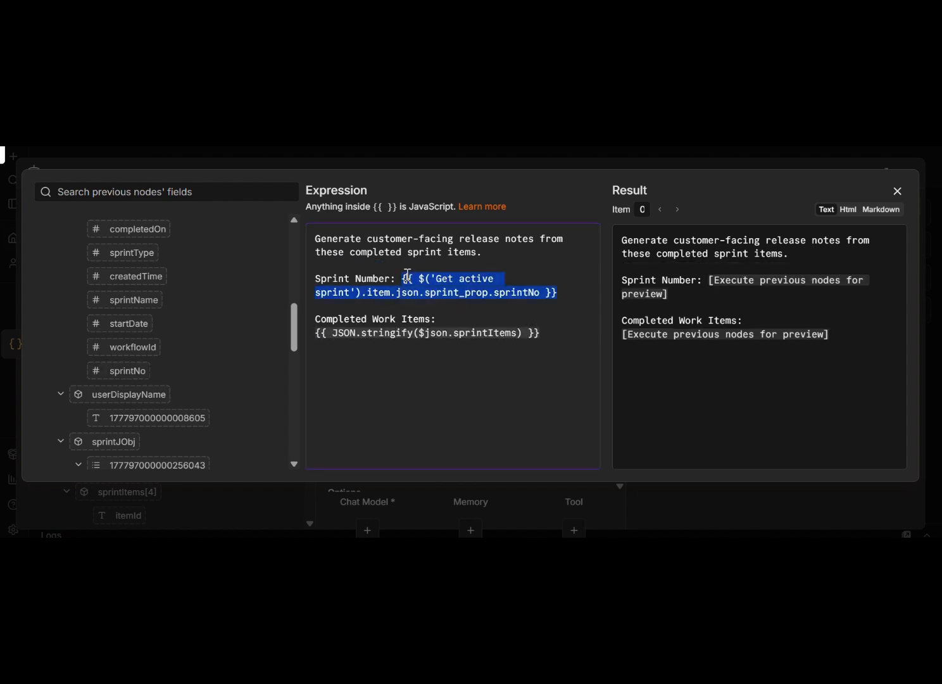
pyautogui.click(898, 191)
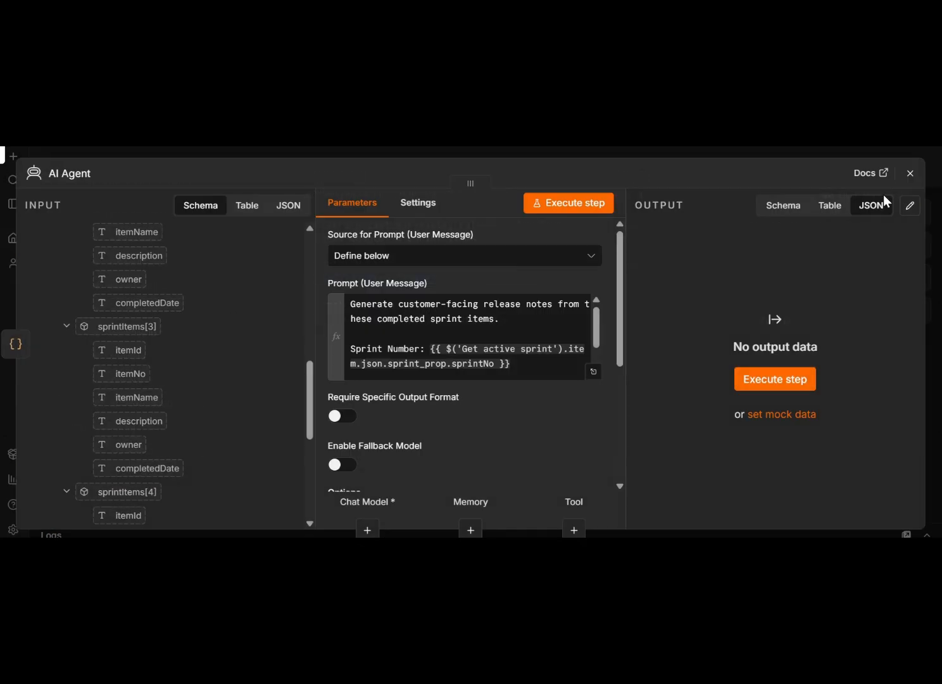
# Review the AI Agent's user prompt and system message, and execute the node
pyautogui.scroll(-2, 551, 330)
pyautogui.scroll(-5, 496, 379)
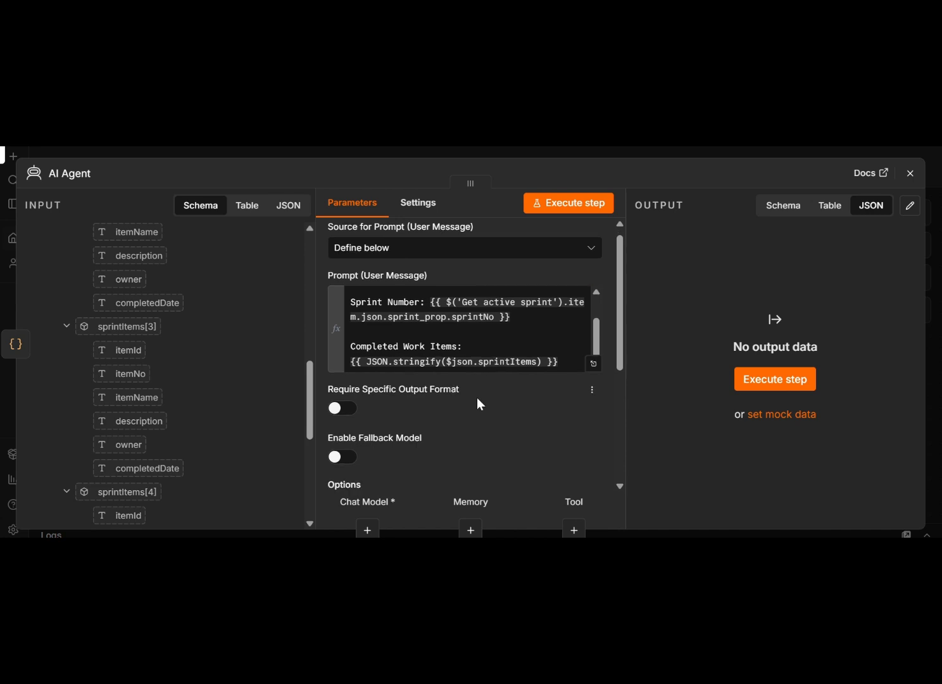
pyautogui.scroll(-3, 478, 398)
pyautogui.scroll(-2, 461, 319)
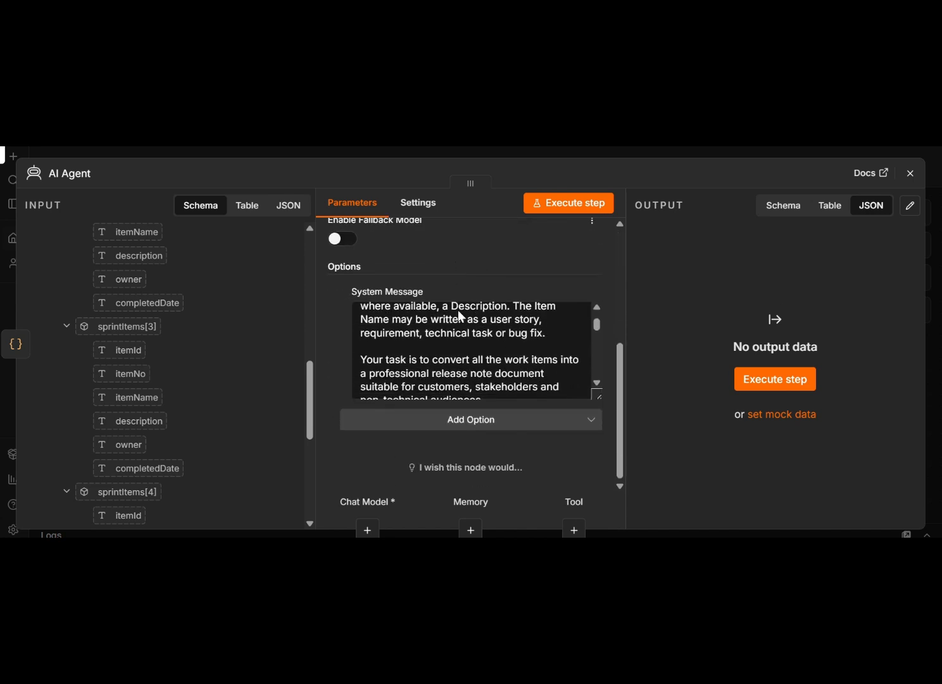
pyautogui.click(546, 204)
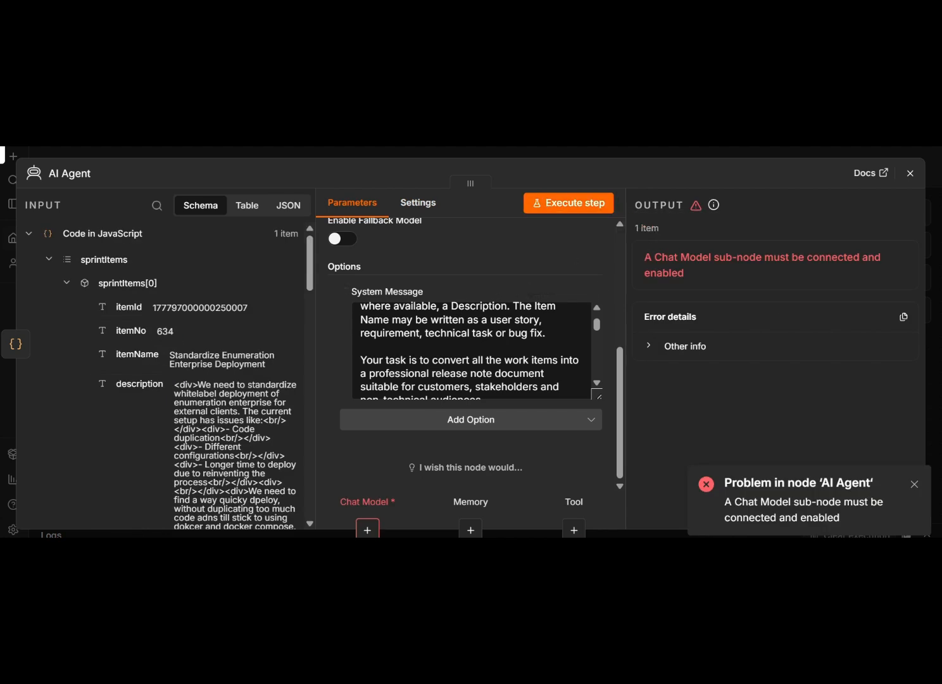
pyautogui.scroll(-2, 472, 351)
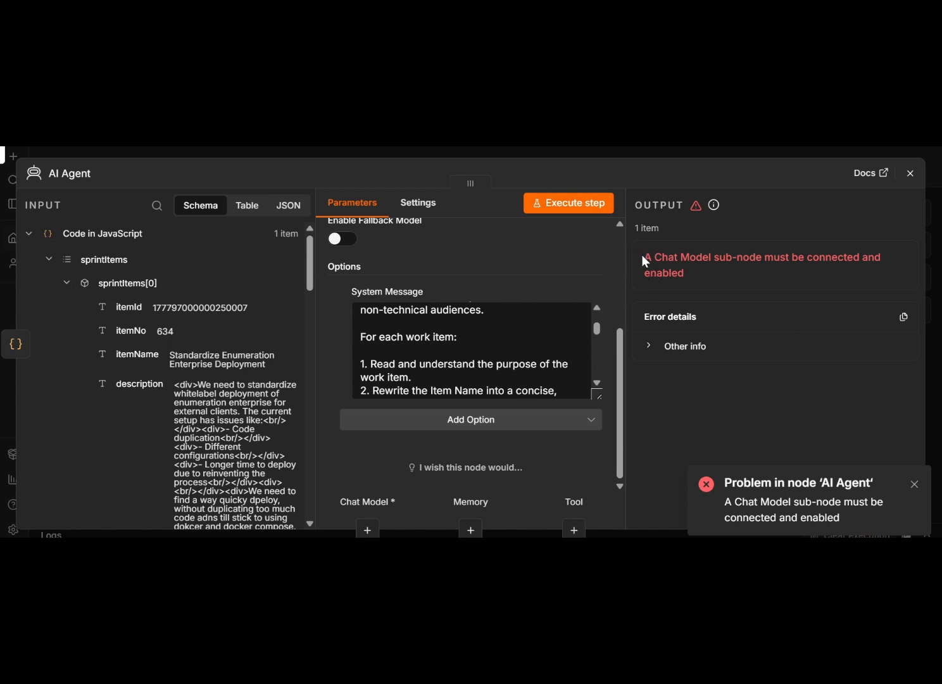
# Attach a Groq Chat Model sub-node to the AI Agent as its required chat model
pyautogui.moveTo(643, 256); pyautogui.dragTo(709, 273)
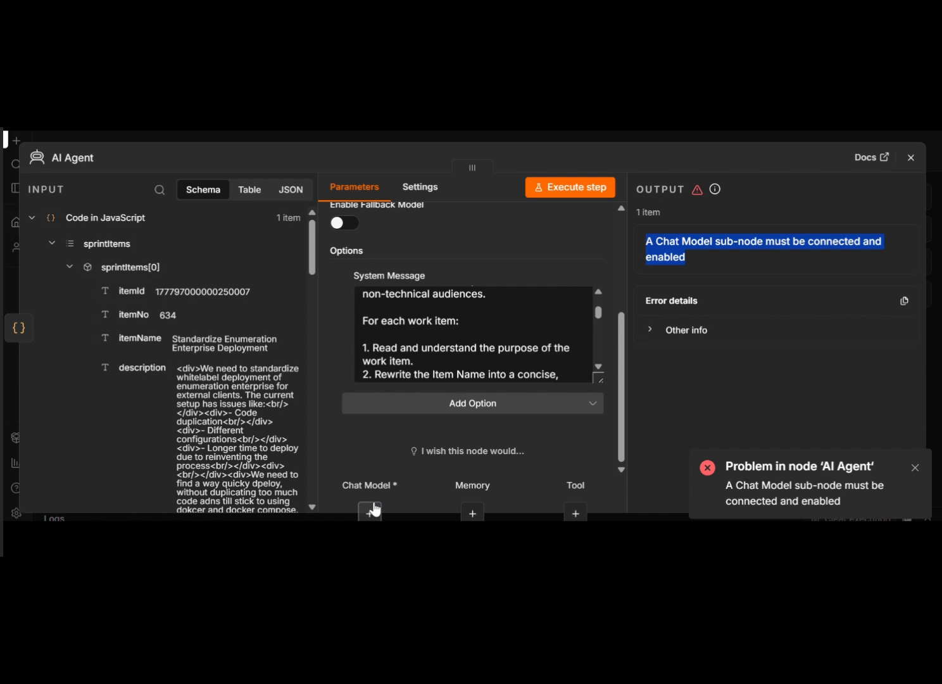
pyautogui.click(374, 509)
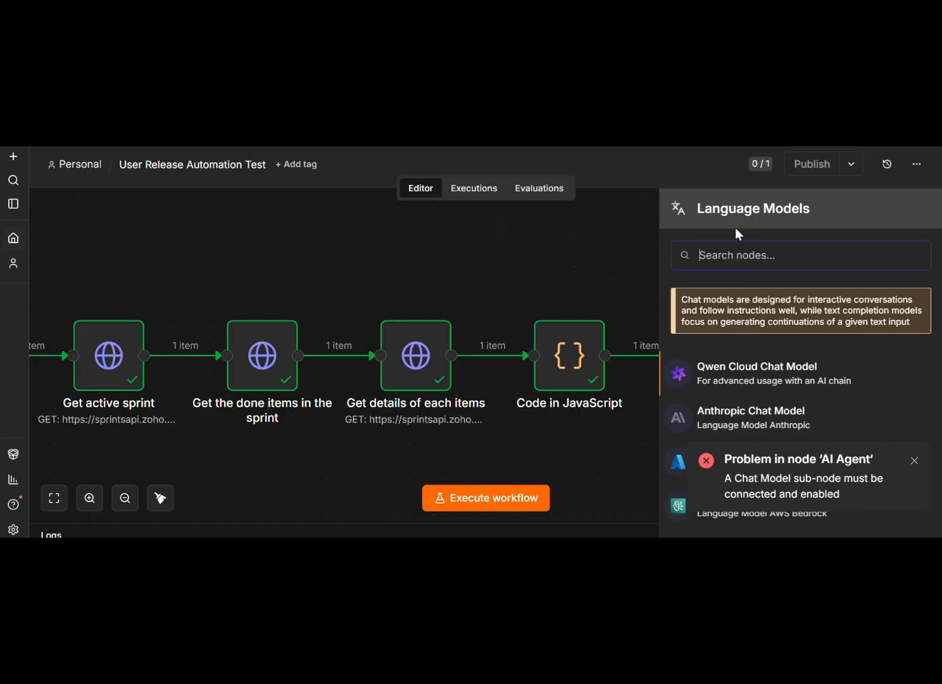
pyautogui.click(912, 462)
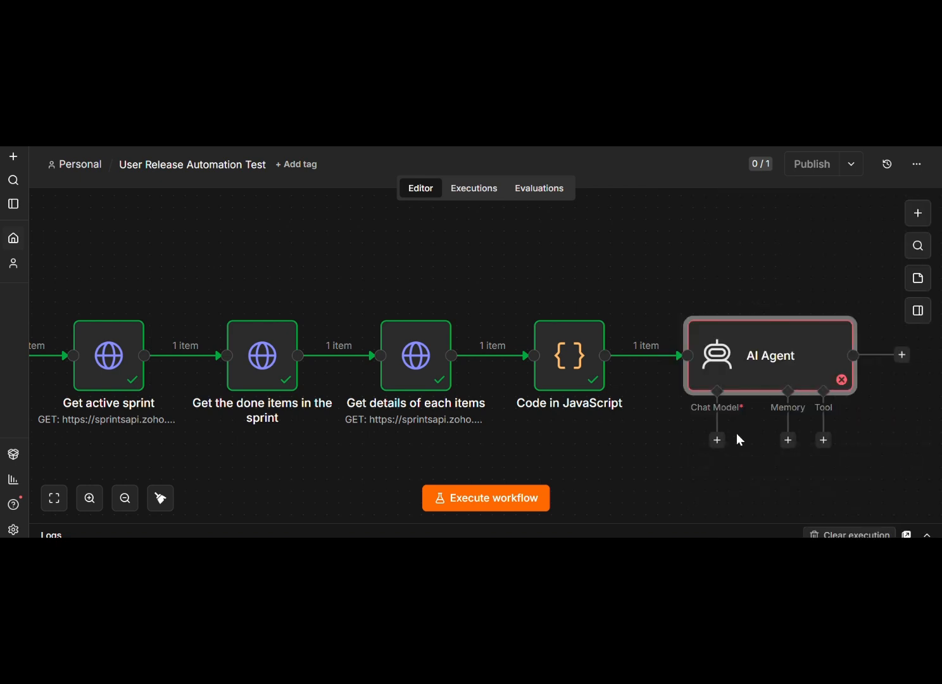
pyautogui.click(718, 441)
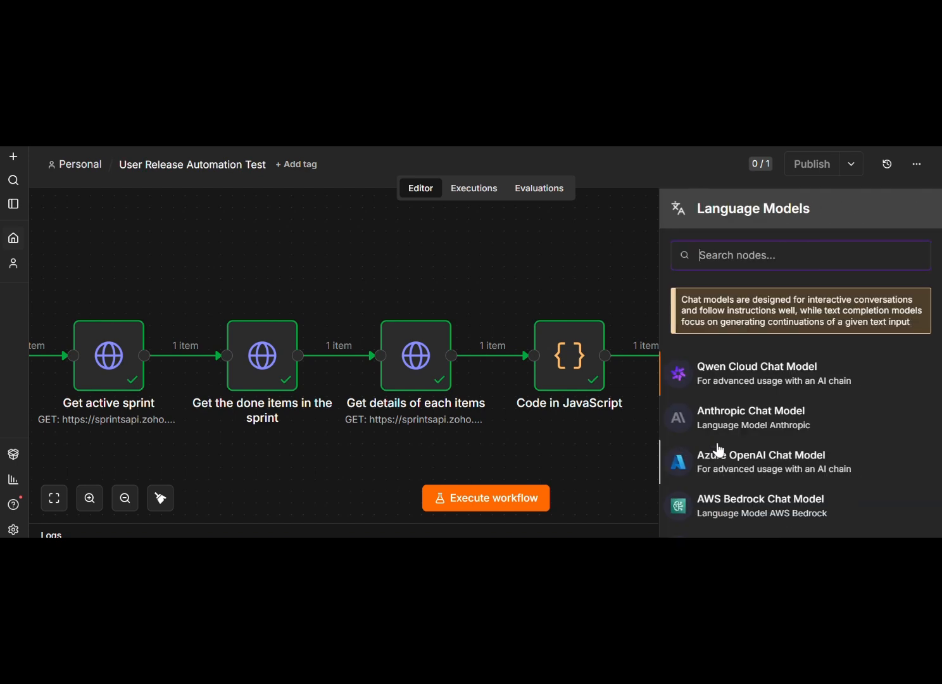
pyautogui.scroll(-1, 767, 367)
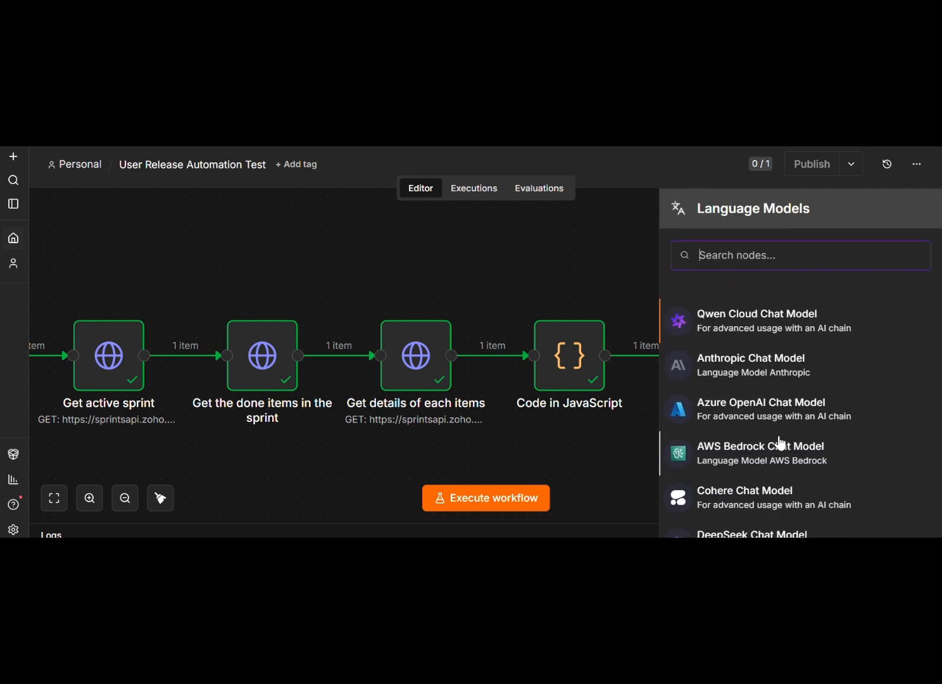
pyautogui.scroll(-3, 770, 458)
pyautogui.scroll(-2, 773, 464)
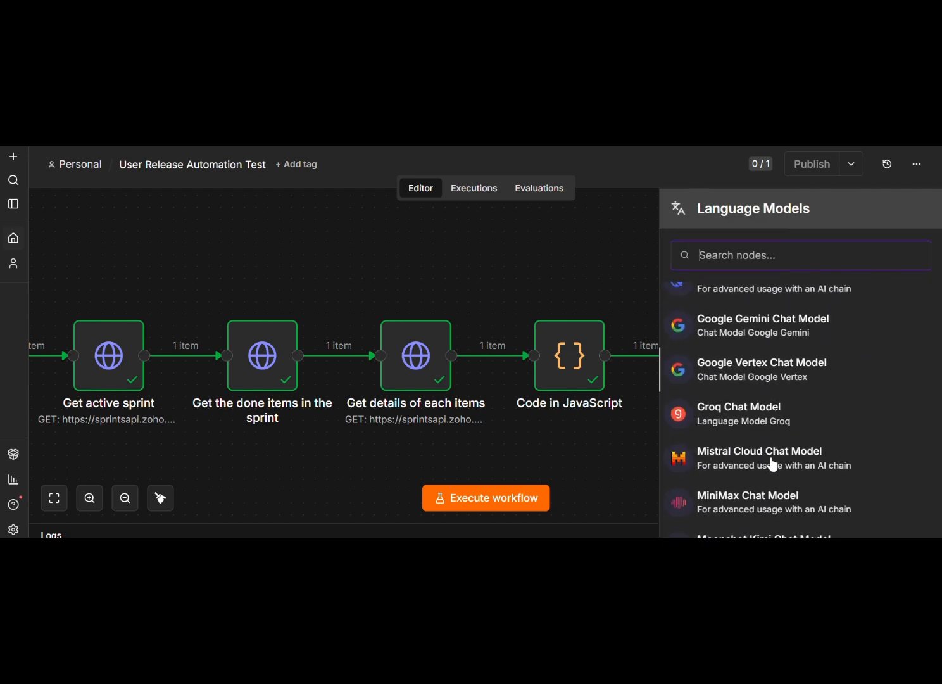
pyautogui.click(735, 406)
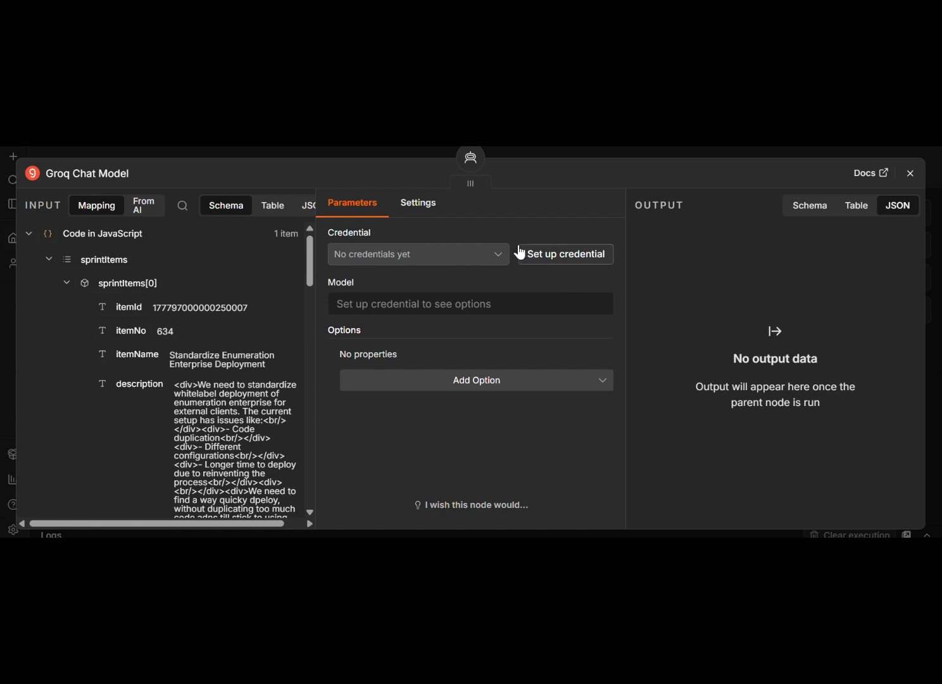
# Create a Groq account credential with the API key, save it, and decline the browser's offer to update the password
pyautogui.click(549, 255)
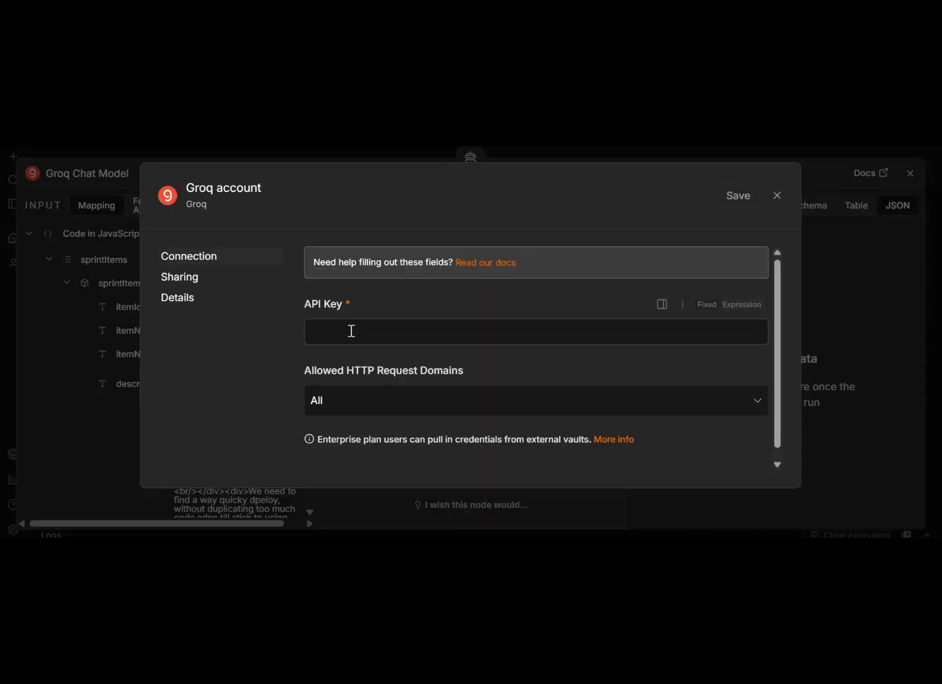
pyautogui.scroll(-1, 363, 371)
pyautogui.click(366, 324)
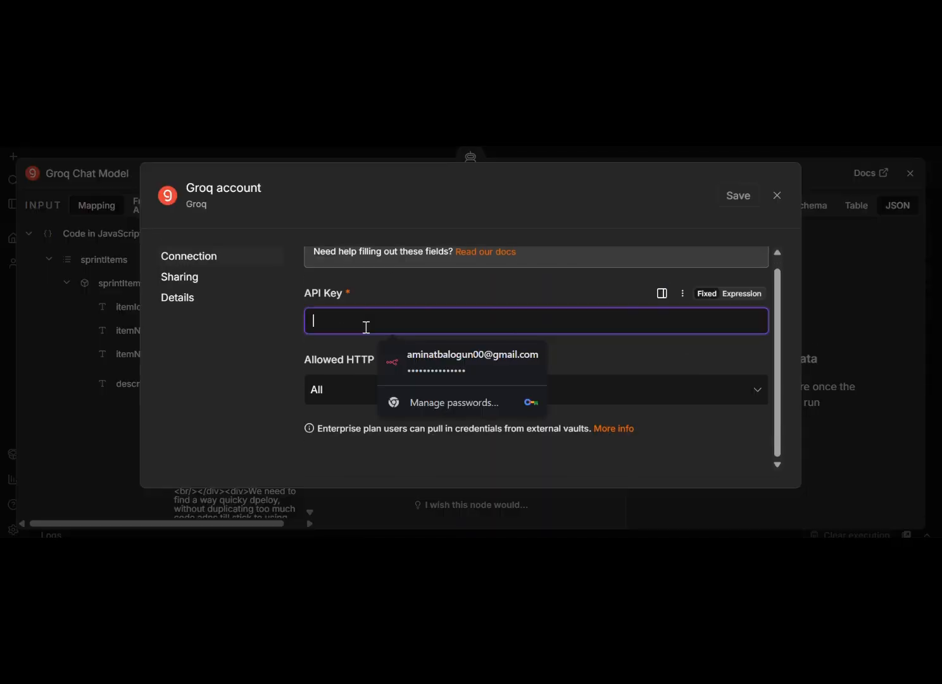
pyautogui.hotkey('ctrl', 'v')
pyautogui.click(728, 203)
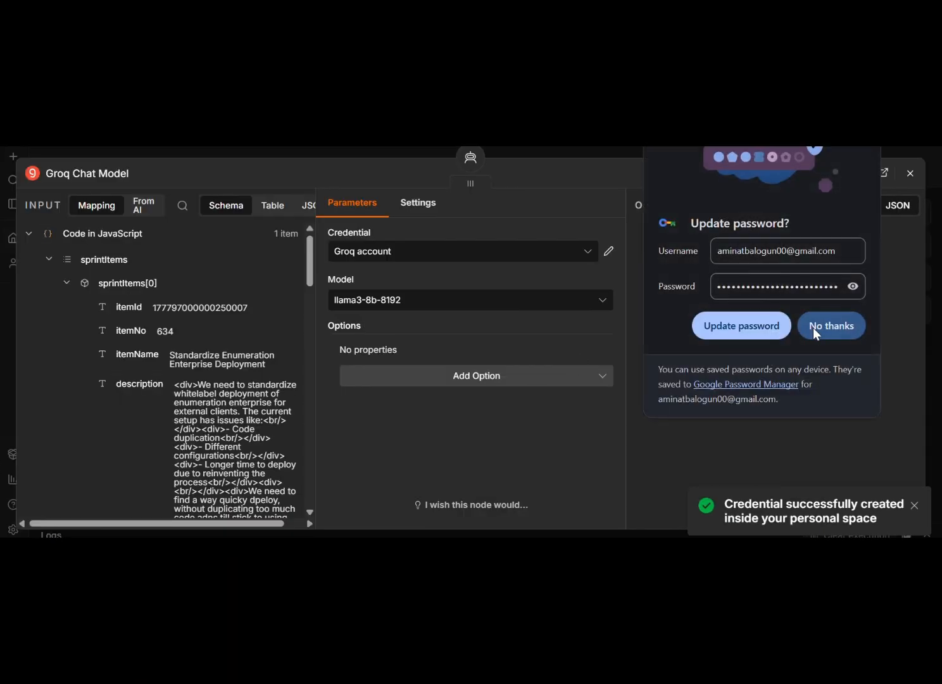
pyautogui.click(823, 326)
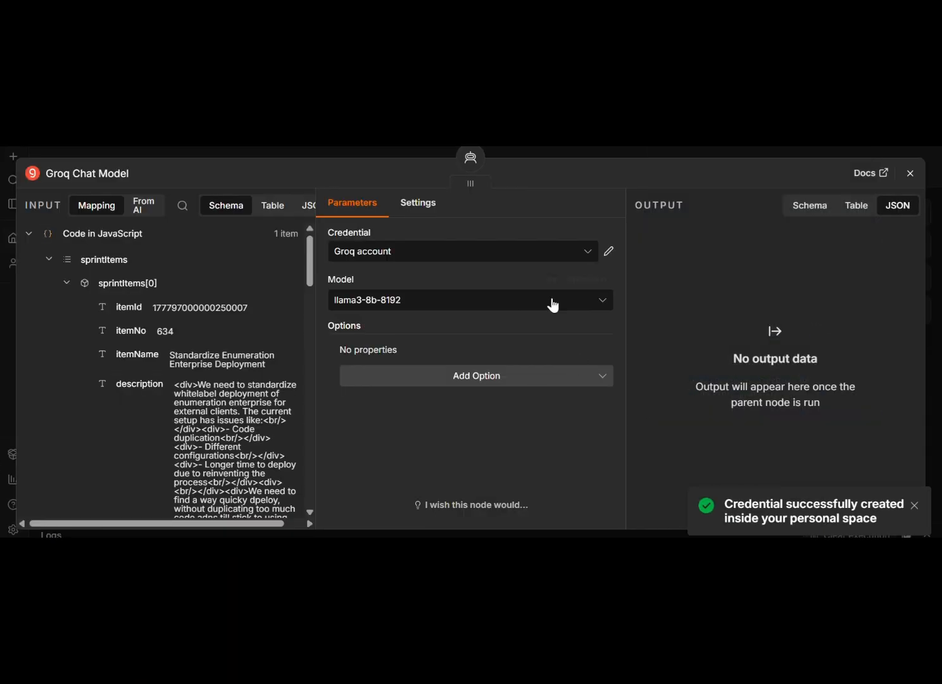
# Set the Groq Chat Model's model to openai/gpt-oss-20b and return to the workflow canvas
pyautogui.click(457, 301)
pyautogui.click(435, 272)
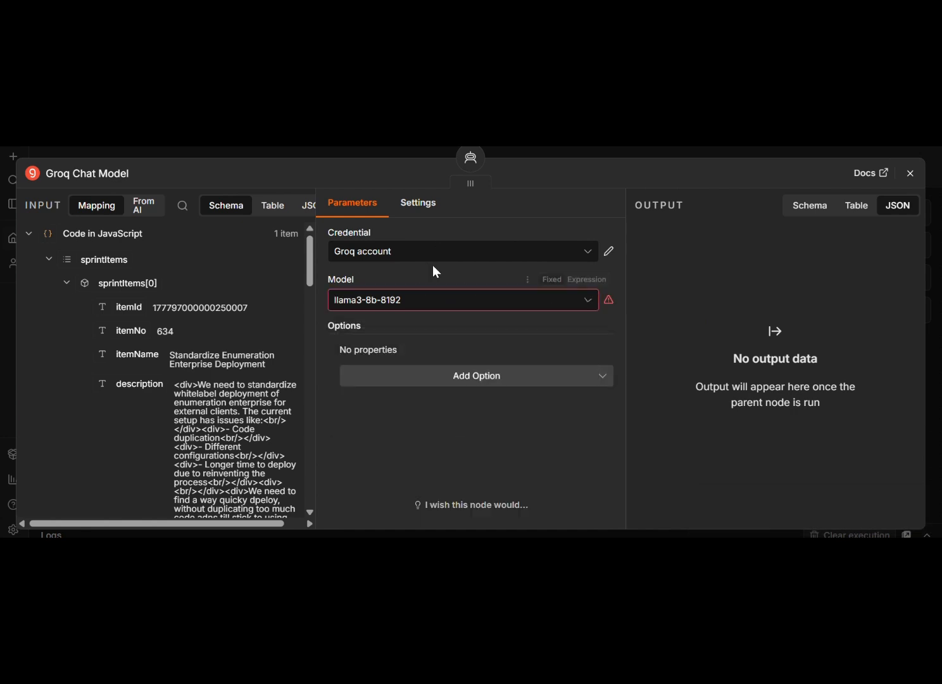
pyautogui.moveTo(609, 301)
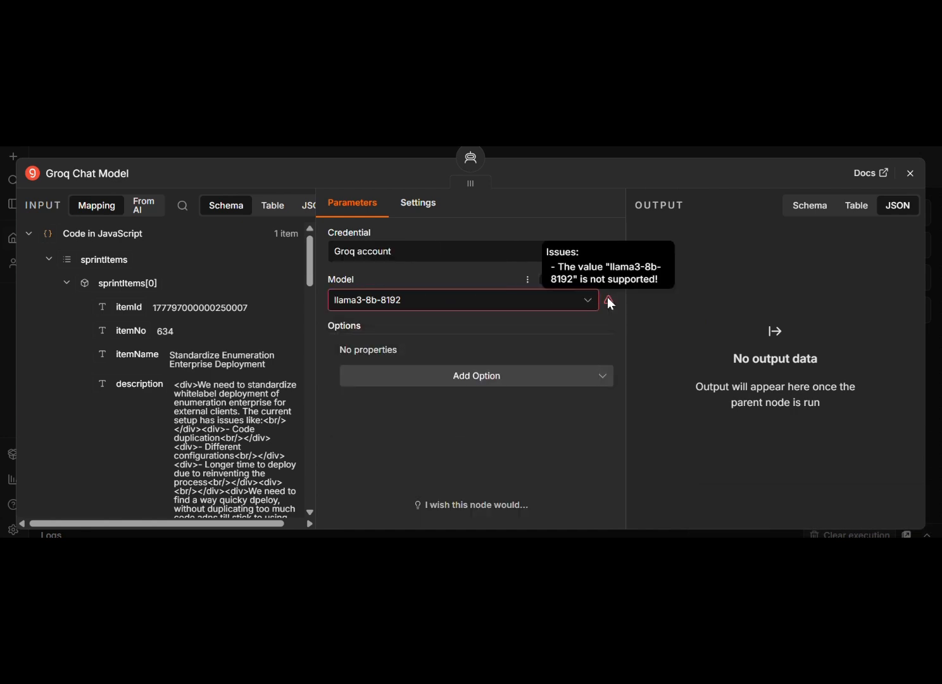
pyautogui.click(546, 301)
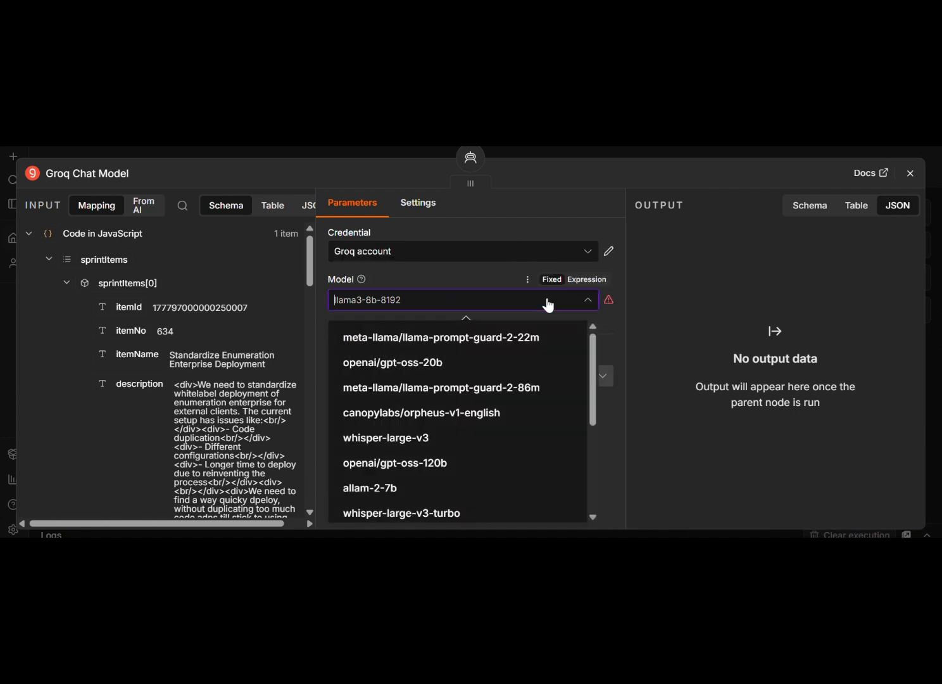
pyautogui.click(453, 359)
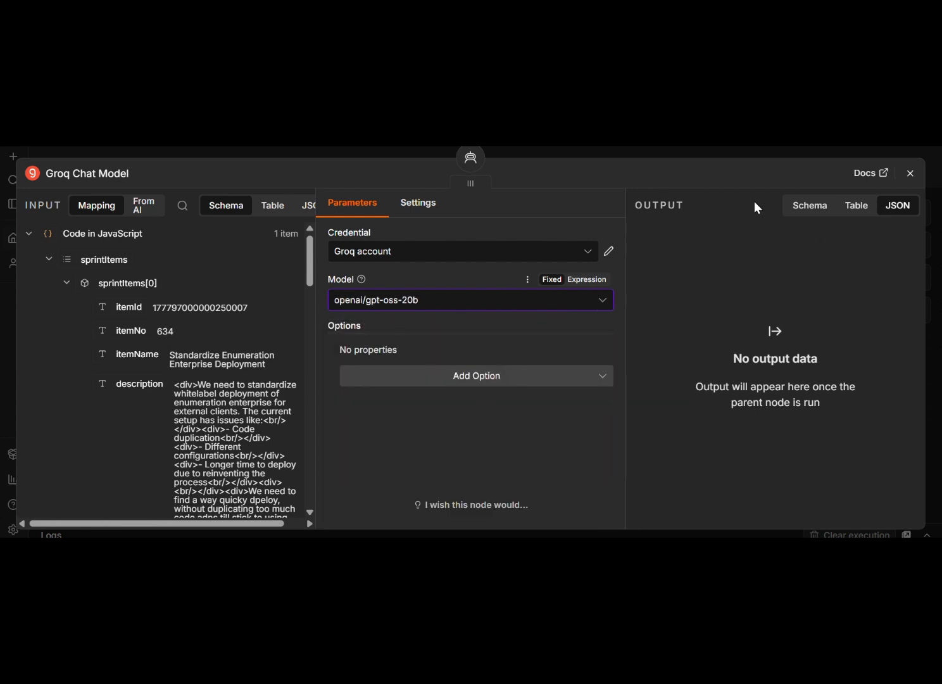
pyautogui.click(911, 174)
# Execute the AI Agent node with the attached model and open the Groq Chat Model node
pyautogui.scroll(-2, 736, 308)
pyautogui.hscroll(2, 736, 307)
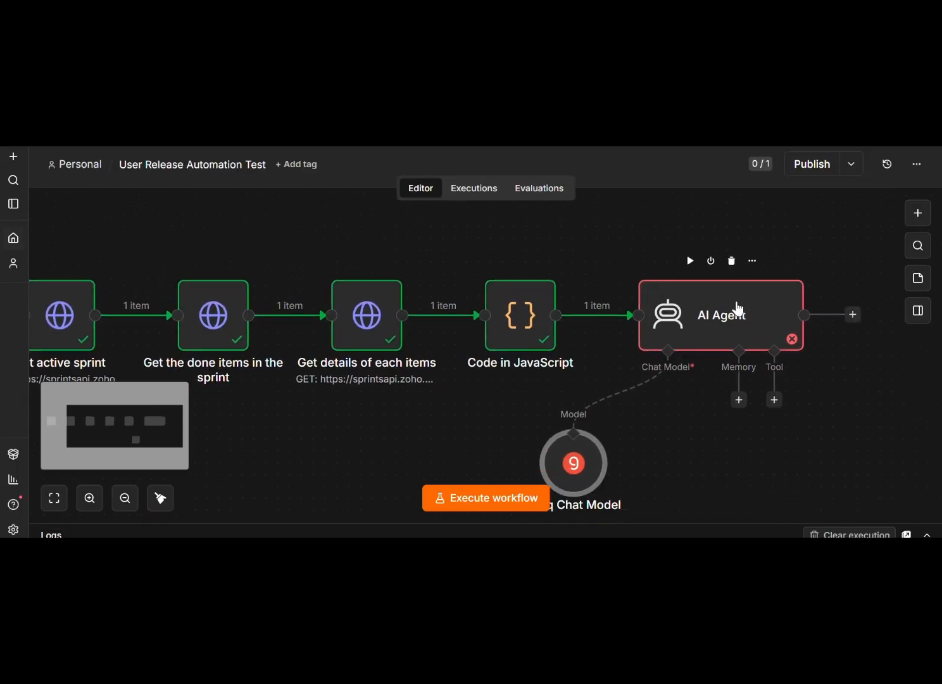
pyautogui.click(686, 242)
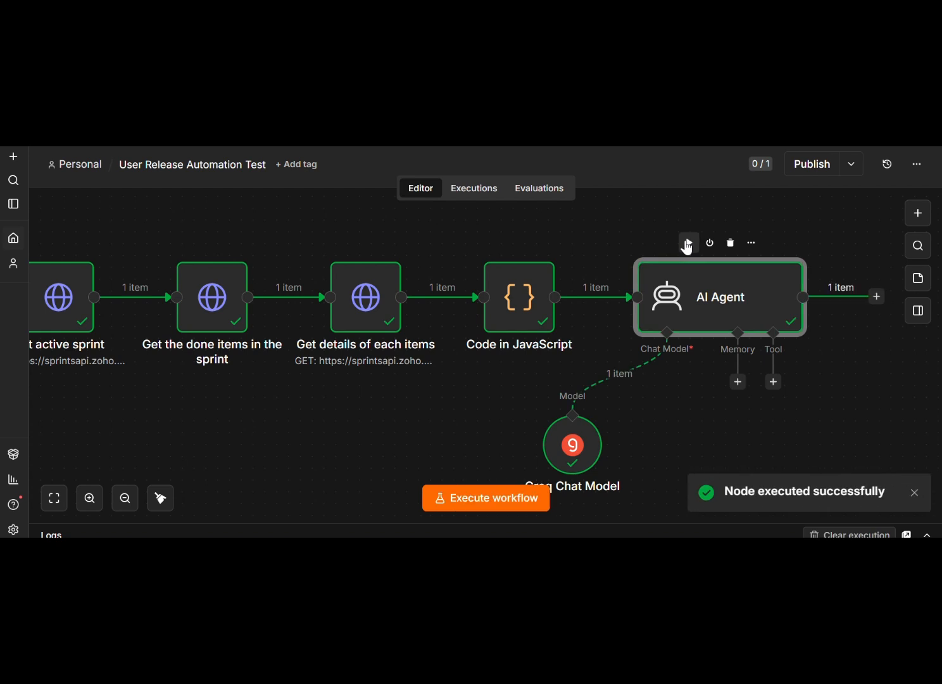
pyautogui.click(577, 454)
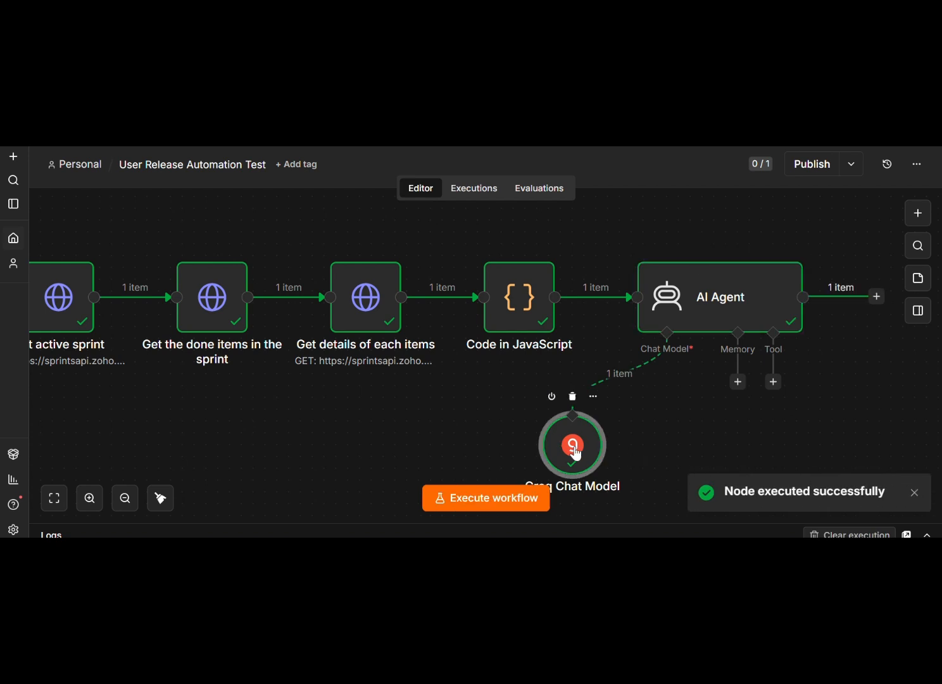
pyautogui.doubleClick(576, 453)
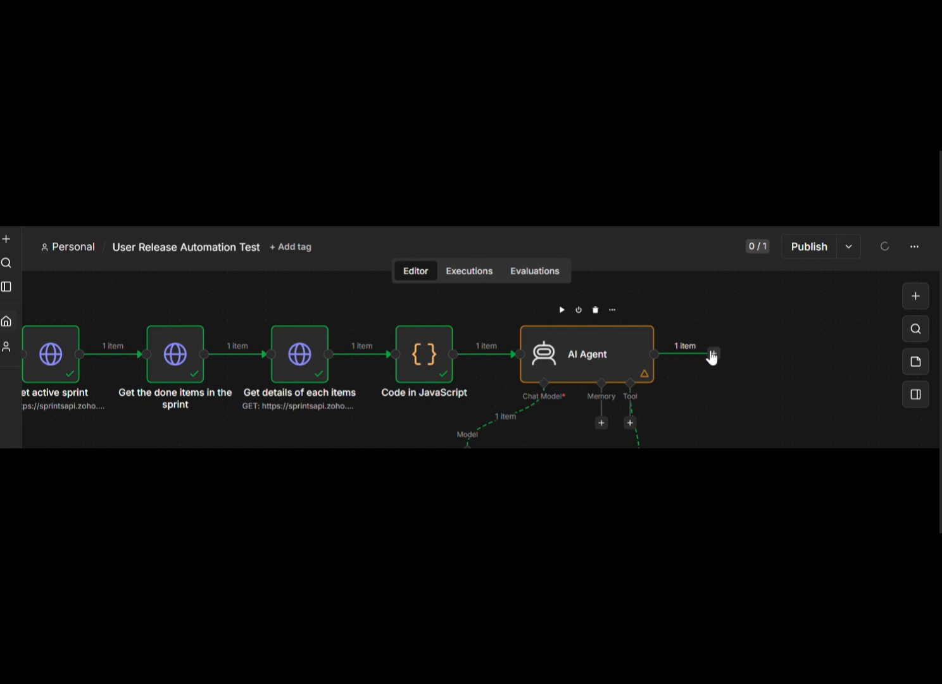
# Add a Google Docs "Create a document" node after the AI Agent's output
pyautogui.click(712, 356)
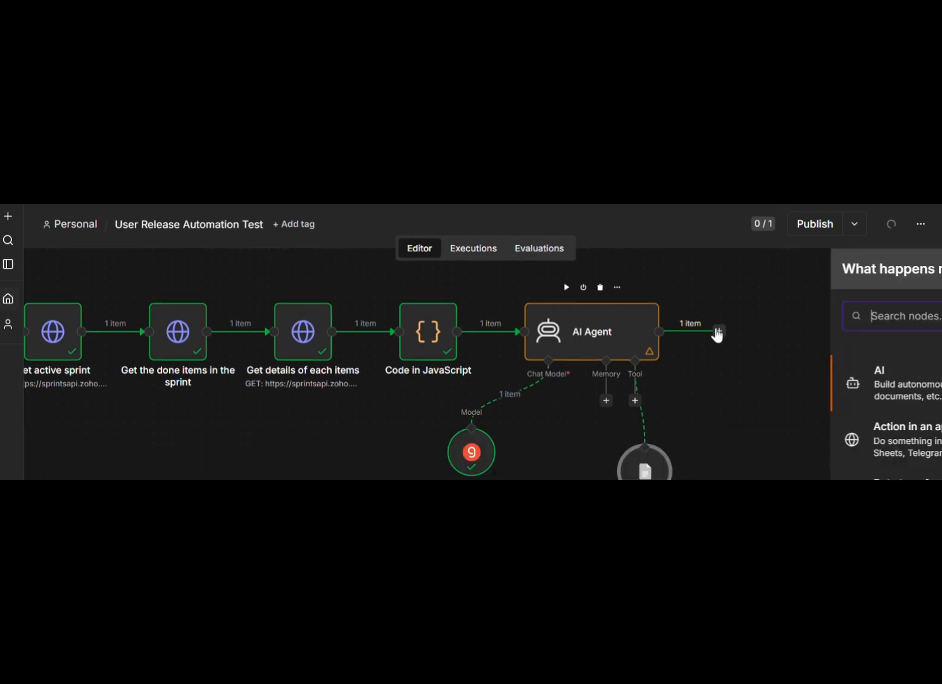
pyautogui.write('goog')
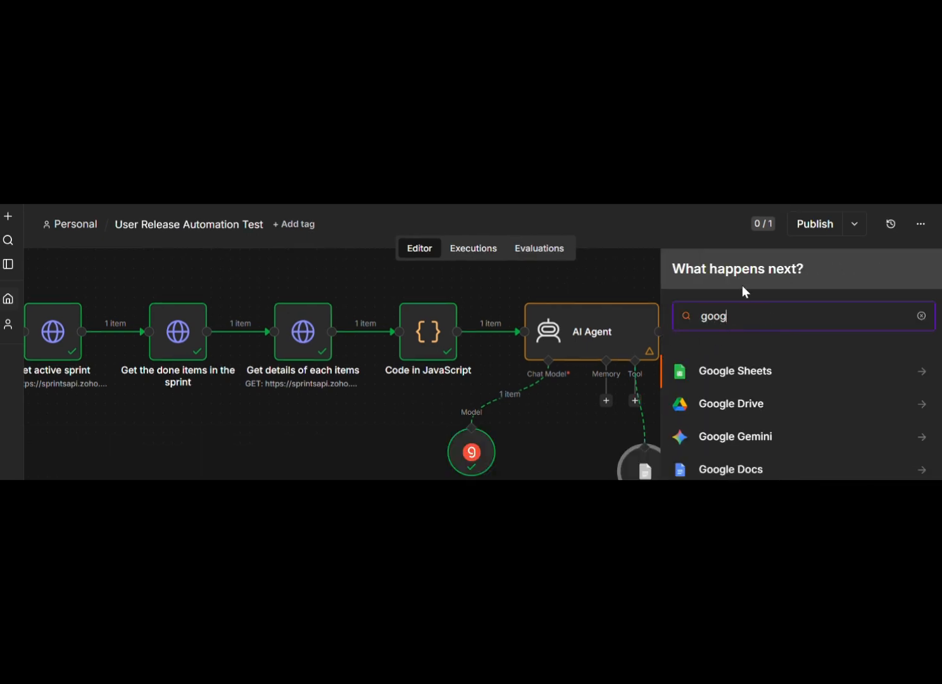
pyautogui.click(739, 470)
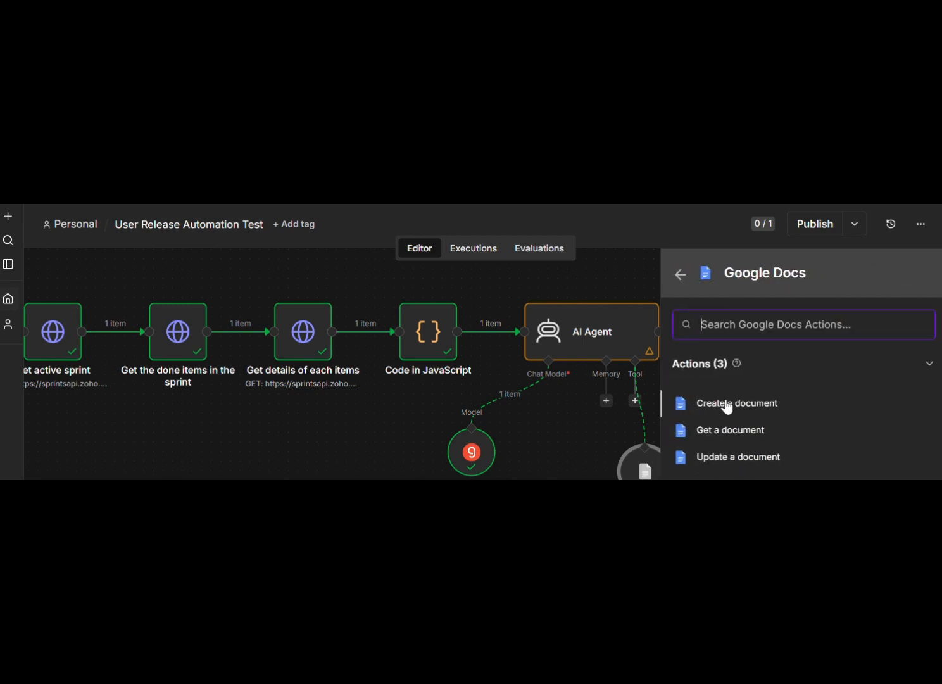
pyautogui.click(727, 404)
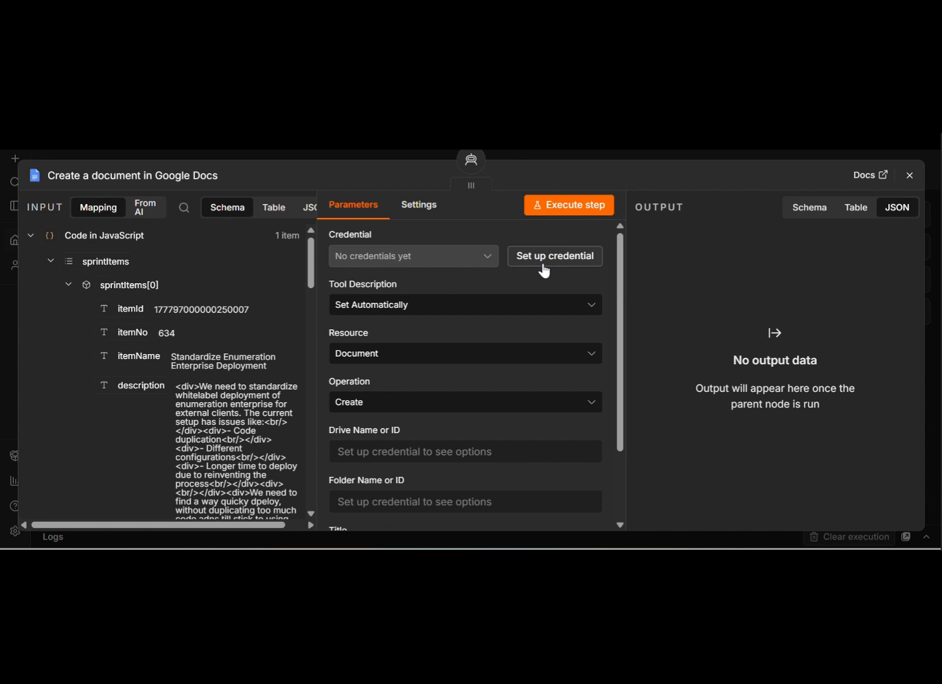
# Open a new credential for the Google Docs tool and examine its OAuth Redirect URL, Client ID and Client Secret fields
pyautogui.click(544, 271)
pyautogui.scroll(-1, 445, 354)
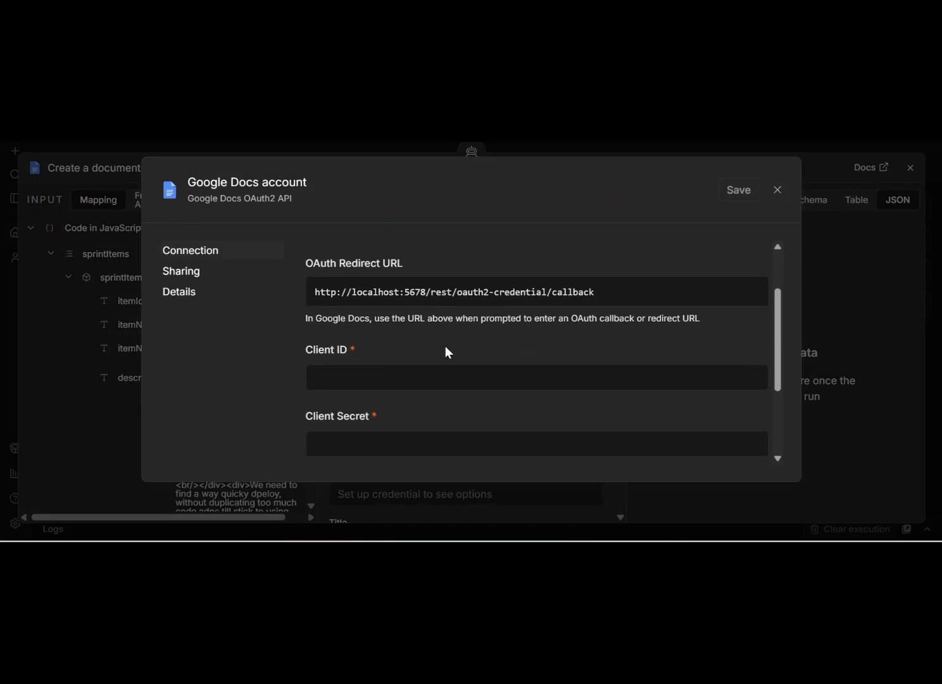
pyautogui.scroll(-3, 445, 347)
pyautogui.scroll(3, 445, 346)
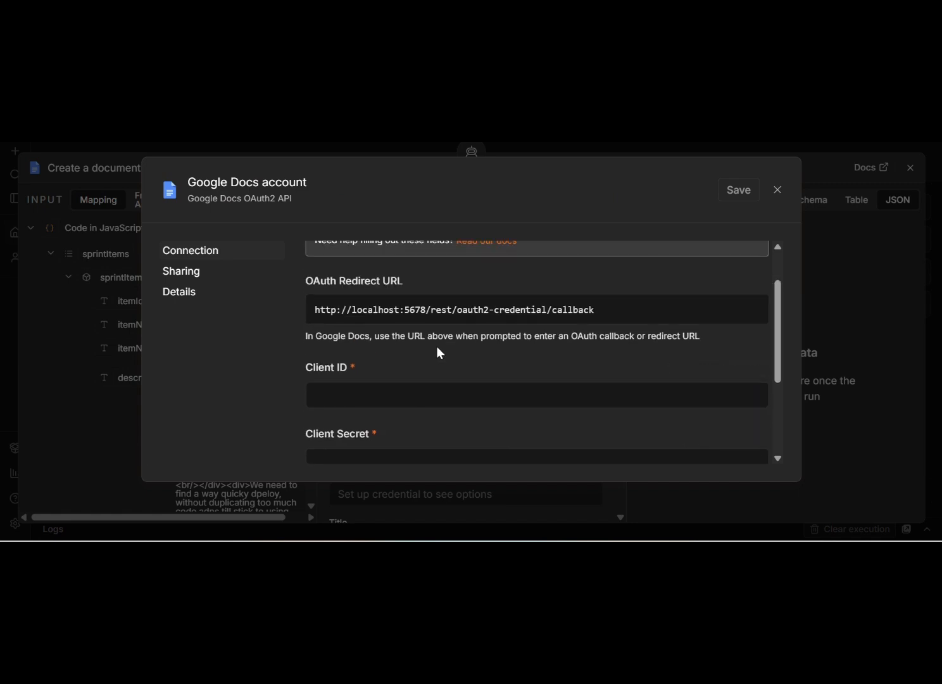
pyautogui.scroll(-1, 339, 400)
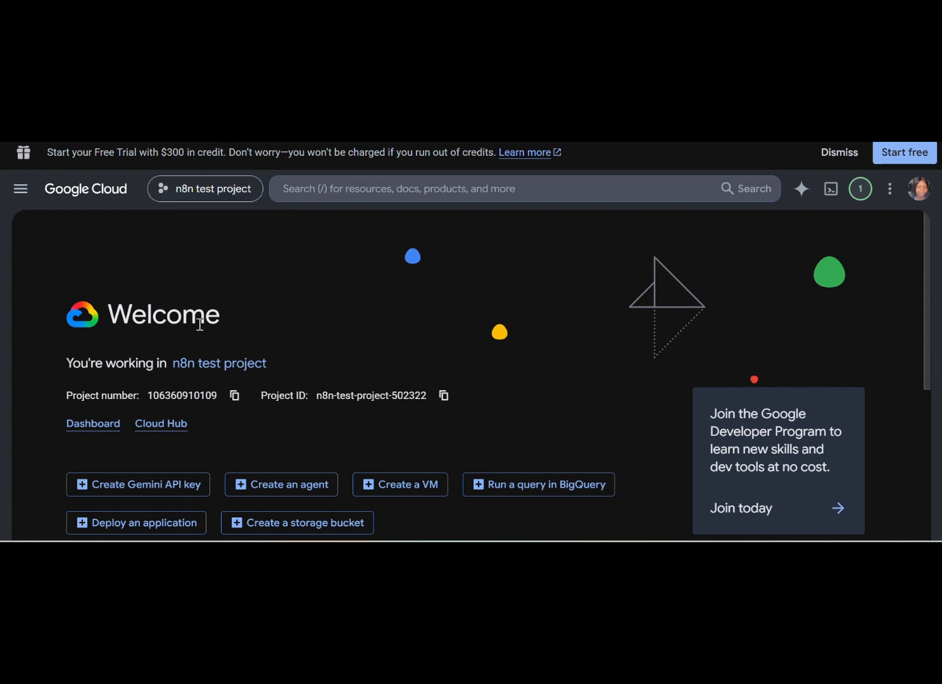
# In Google Cloud, create a project named "user release notes workflow" under No organization and switch to it
pyautogui.click(181, 199)
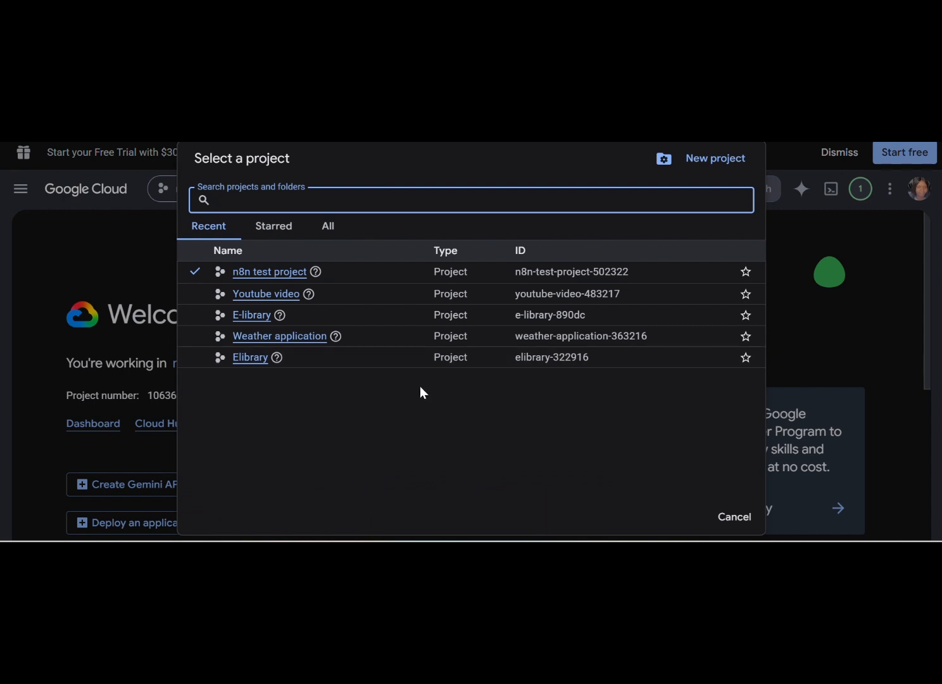
pyautogui.click(700, 165)
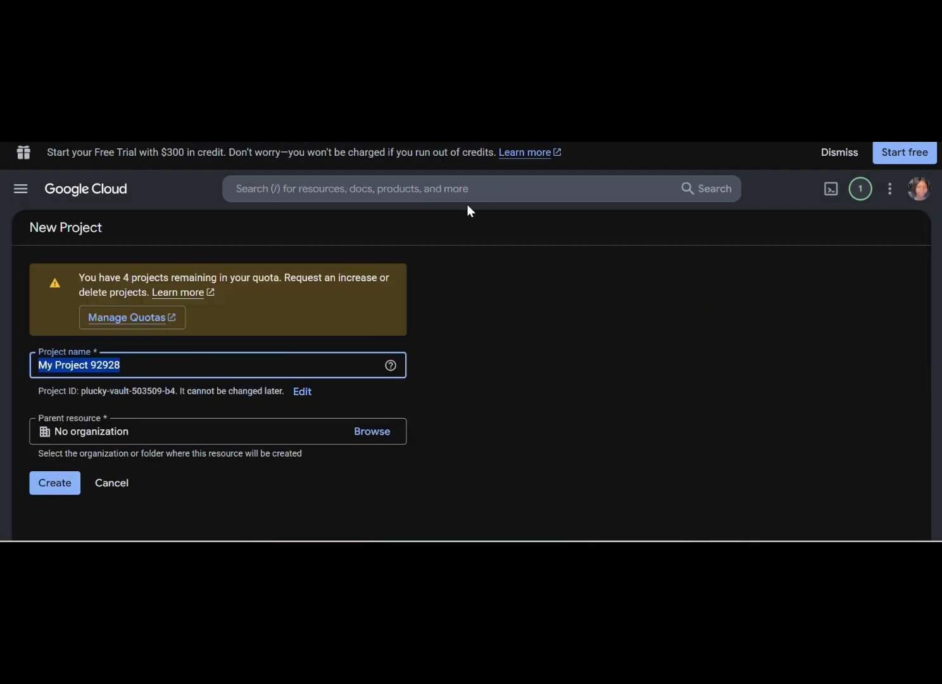
pyautogui.write('user')
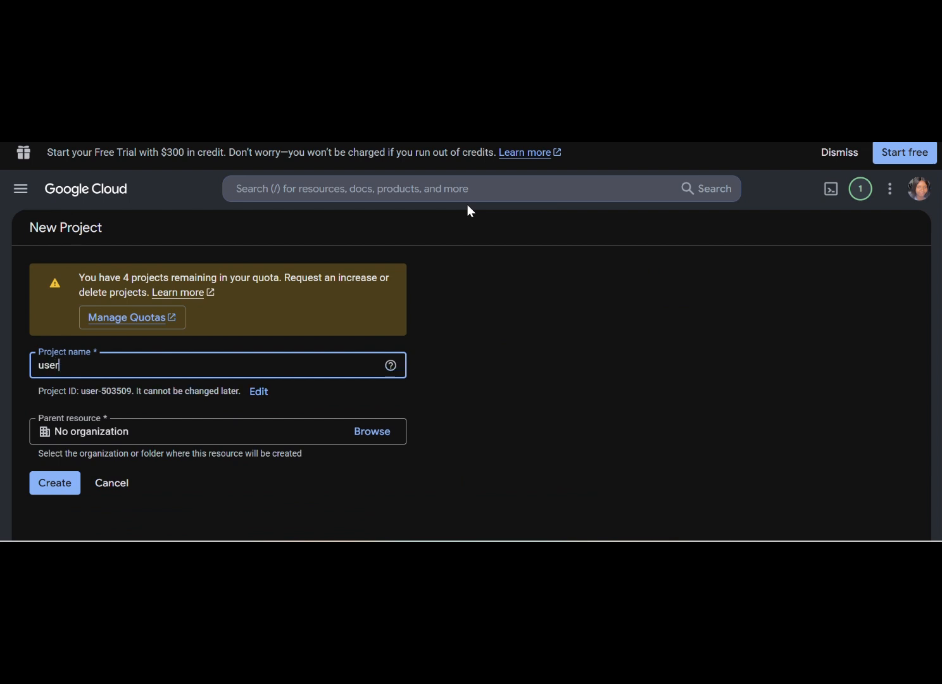
pyautogui.write(' release note')
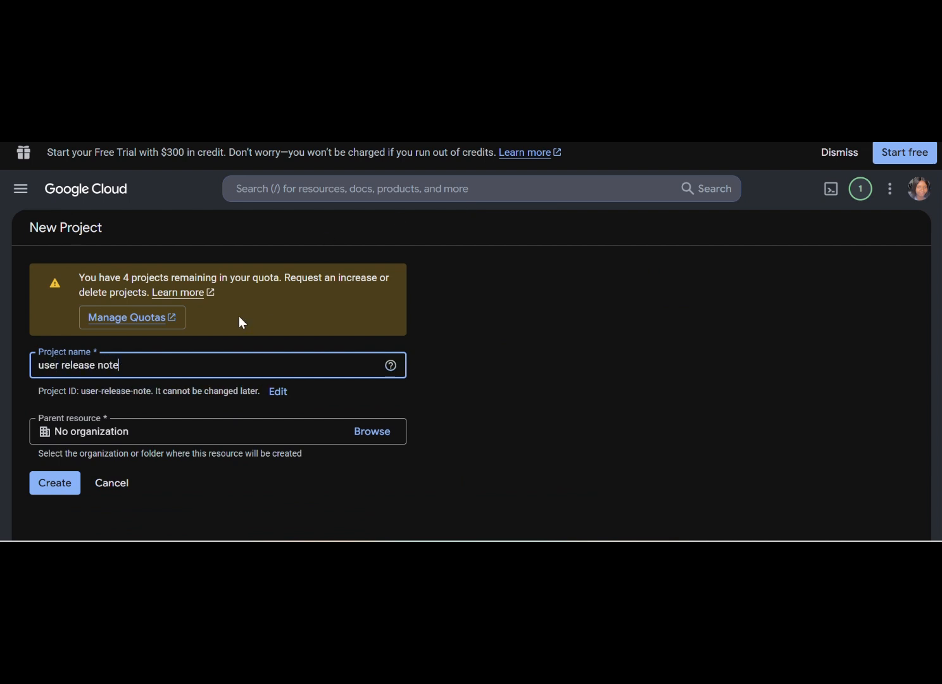
pyautogui.write('s workflow')
pyautogui.click(234, 428)
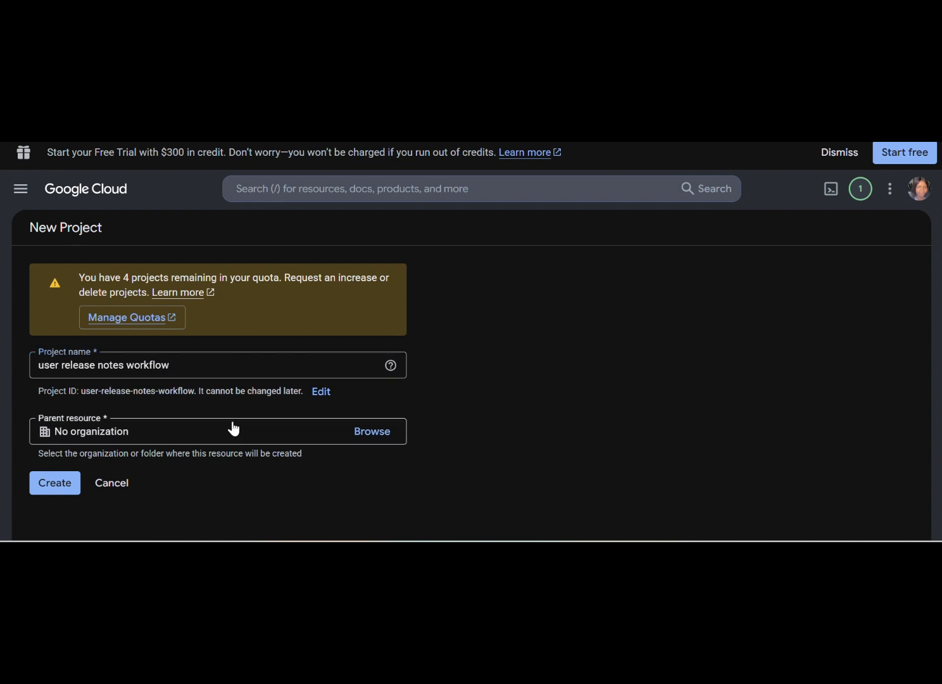
pyautogui.click(377, 432)
pyautogui.click(269, 233)
pyautogui.click(56, 485)
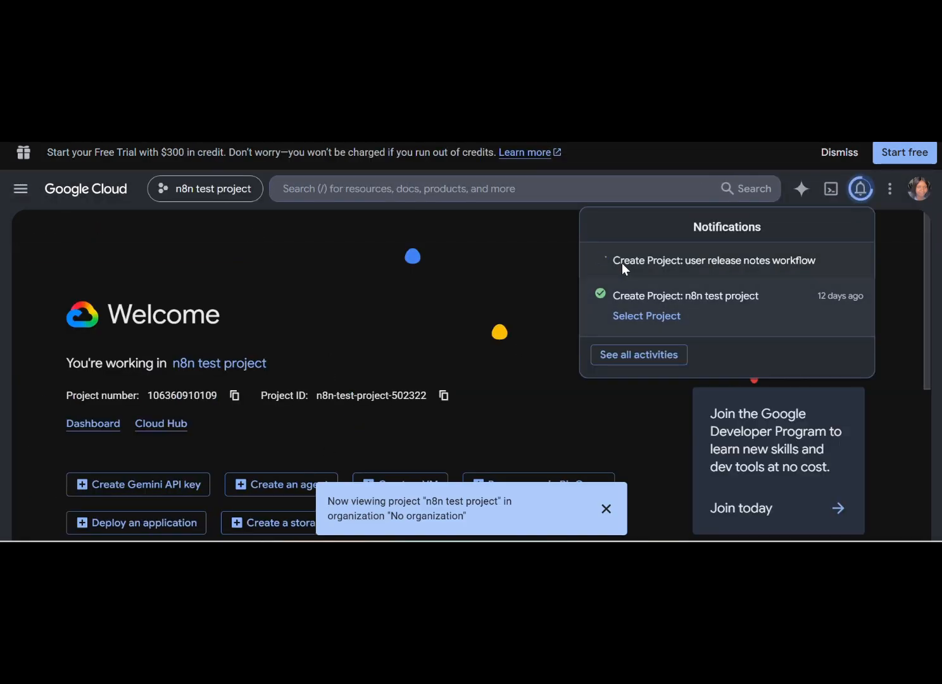
pyautogui.click(628, 283)
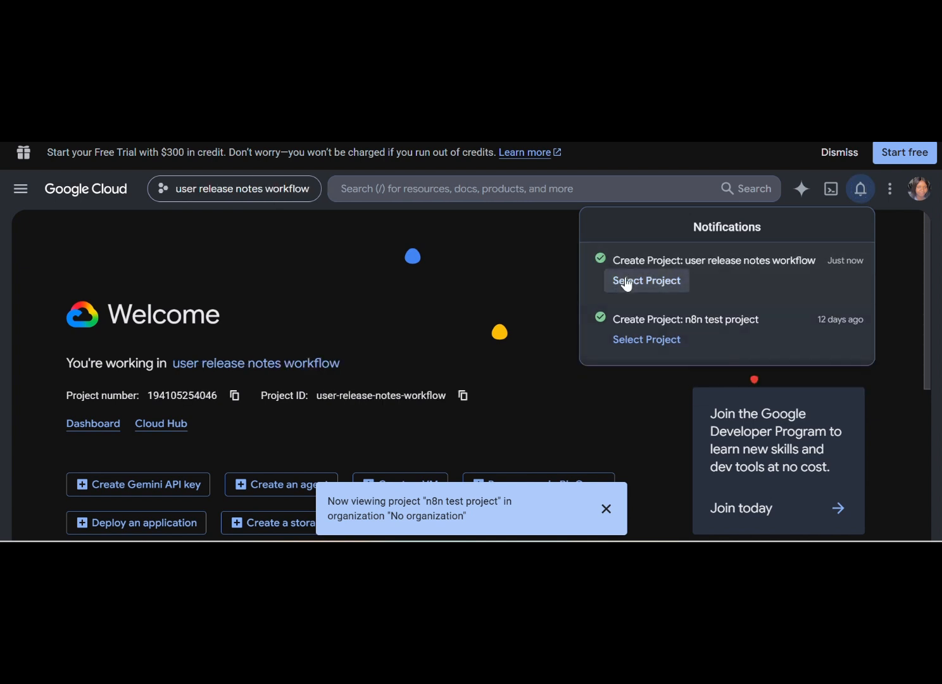
pyautogui.click(439, 300)
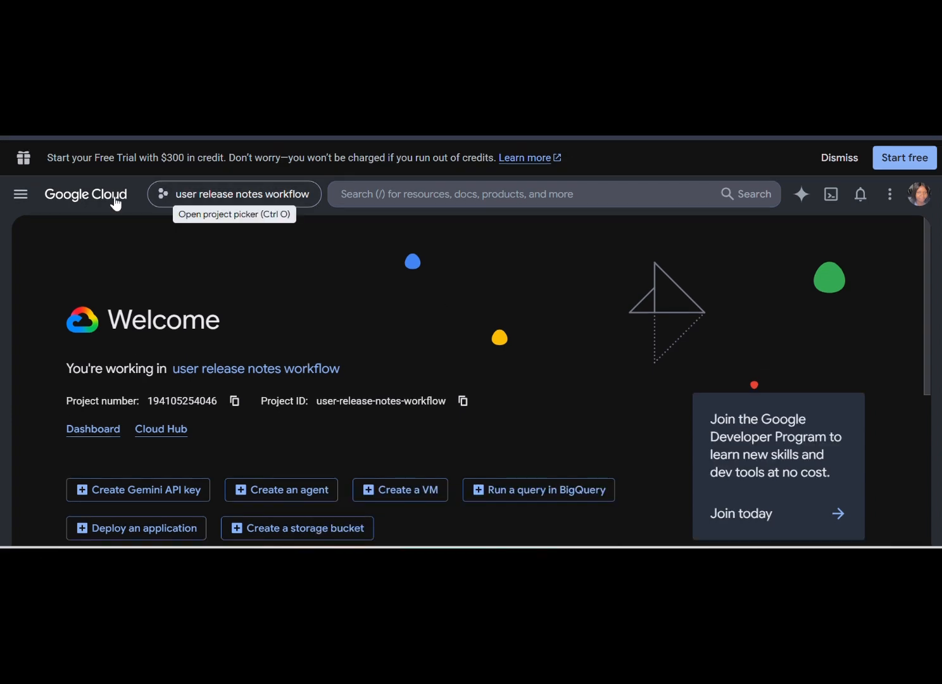
# Open the project's API credentials page and start configuring the OAuth consent screen
pyautogui.click(23, 201)
pyautogui.scroll(-5, 62, 383)
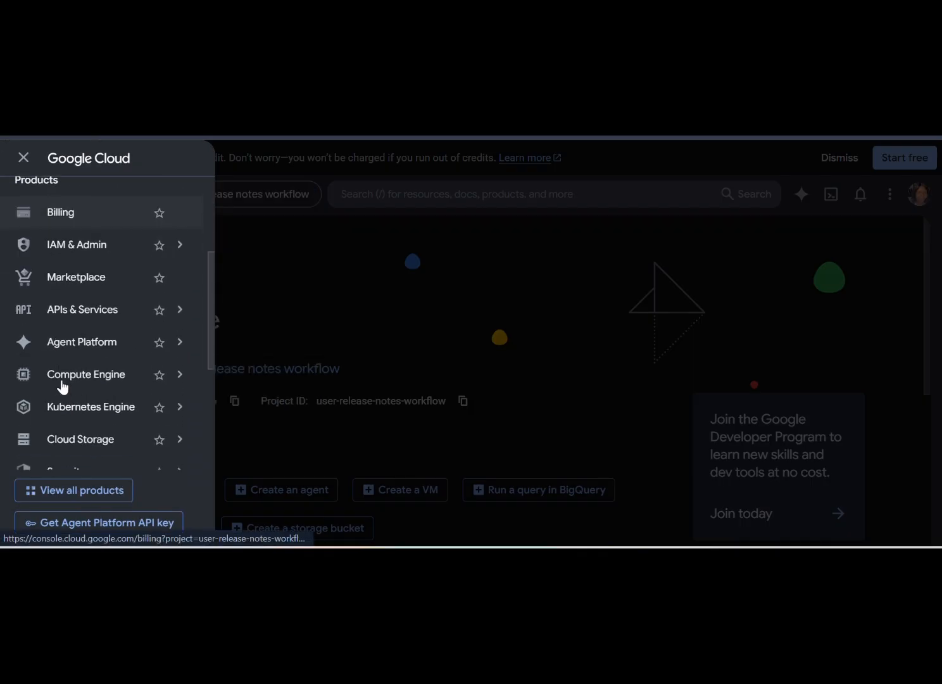
pyautogui.scroll(-2, 61, 387)
pyautogui.scroll(3, 79, 301)
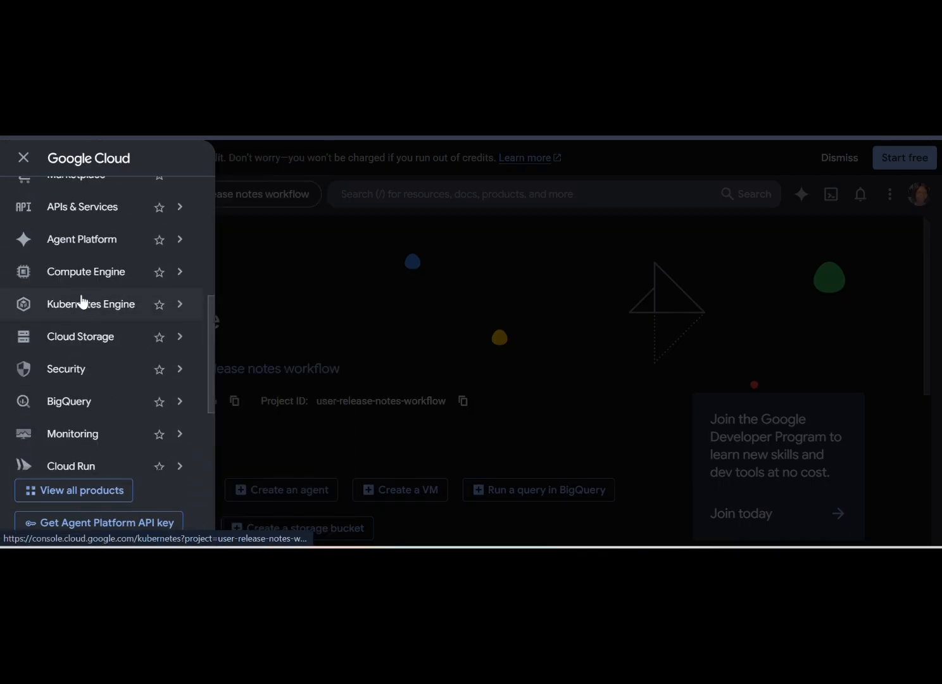
pyautogui.moveTo(84, 299)
pyautogui.moveTo(93, 261)
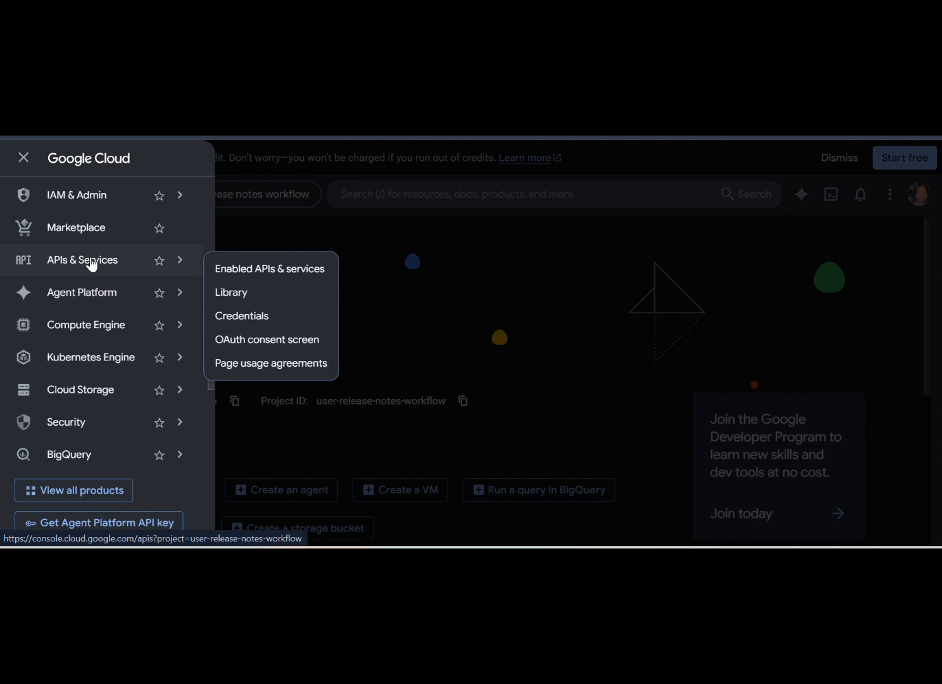
pyautogui.click(248, 316)
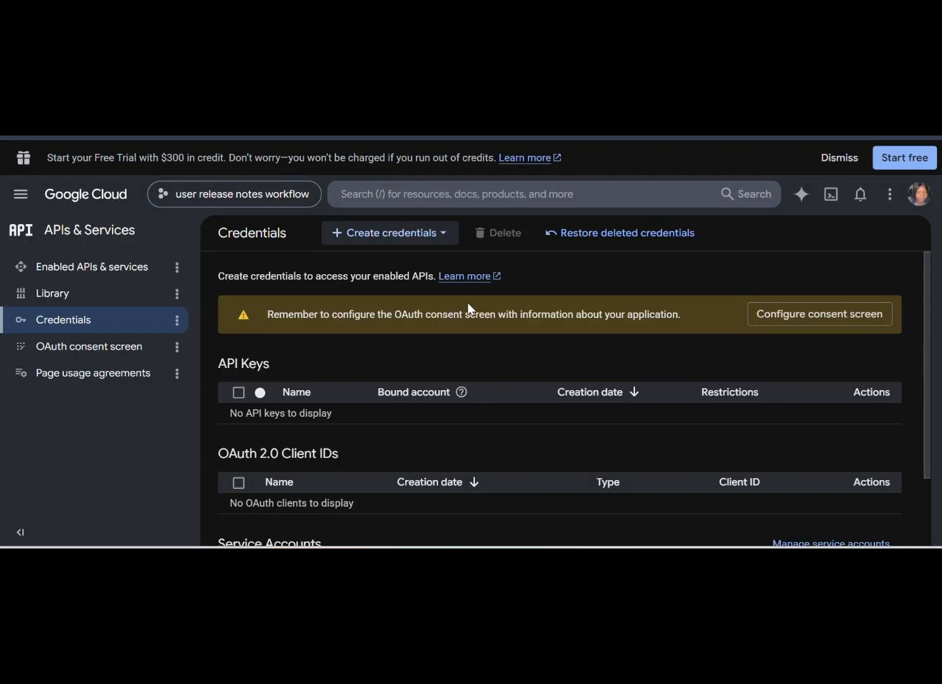
pyautogui.click(758, 317)
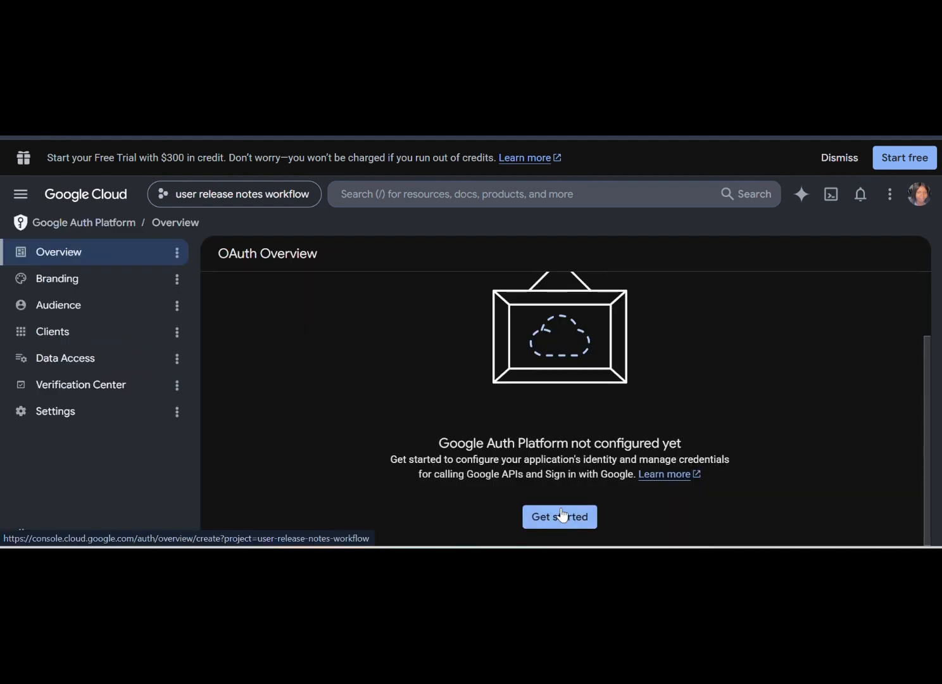
pyautogui.scroll(1, 543, 423)
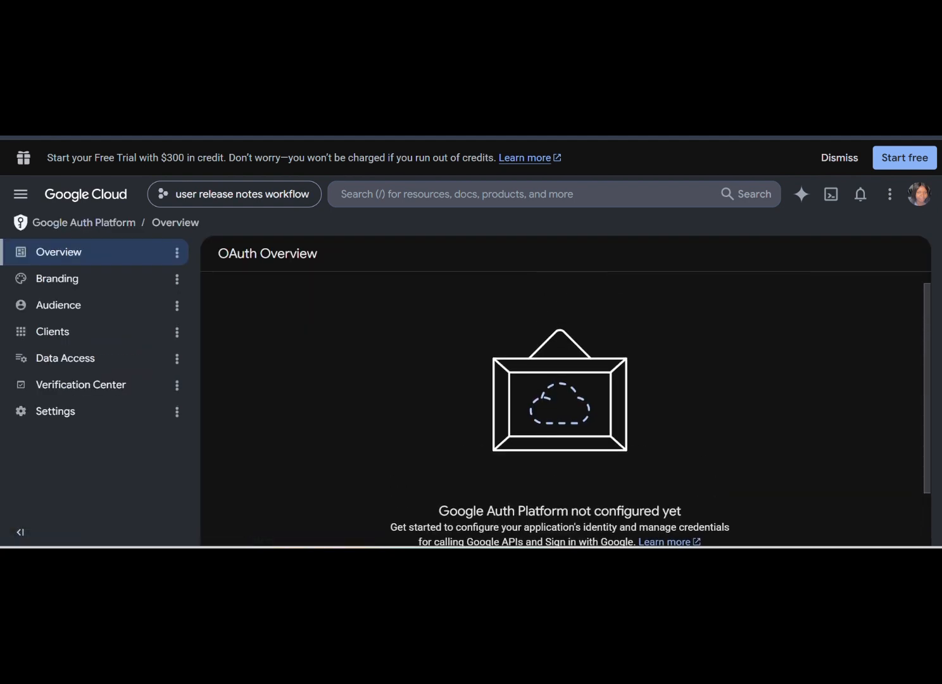
# Fill in the app information with the name "n8n user release" and the account's user support email
pyautogui.click(293, 350)
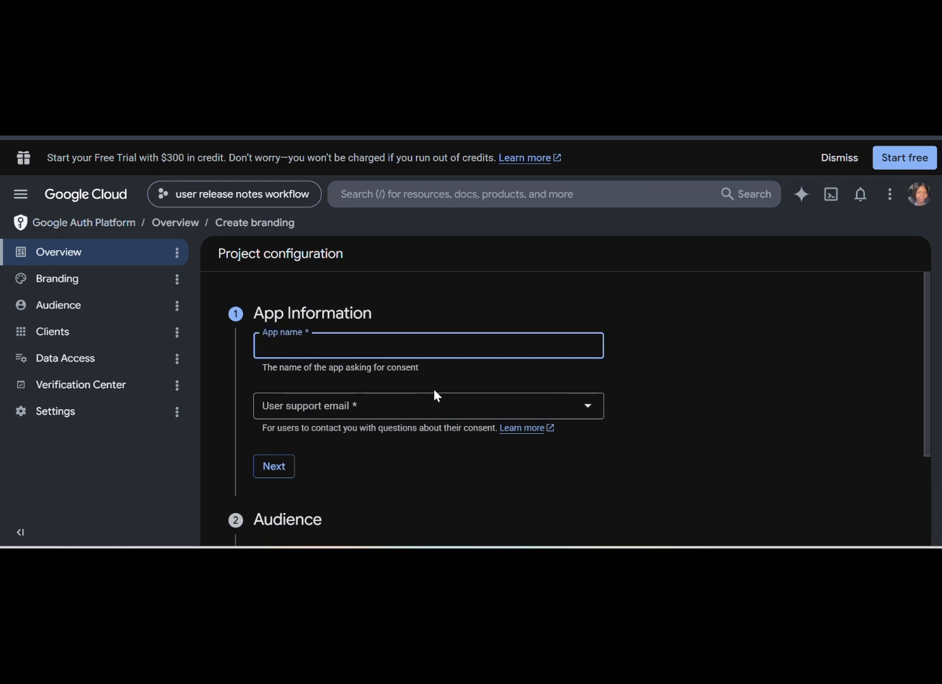
pyautogui.write('n8n user release')
pyautogui.click(414, 409)
pyautogui.click(392, 416)
pyautogui.scroll(-2, 391, 419)
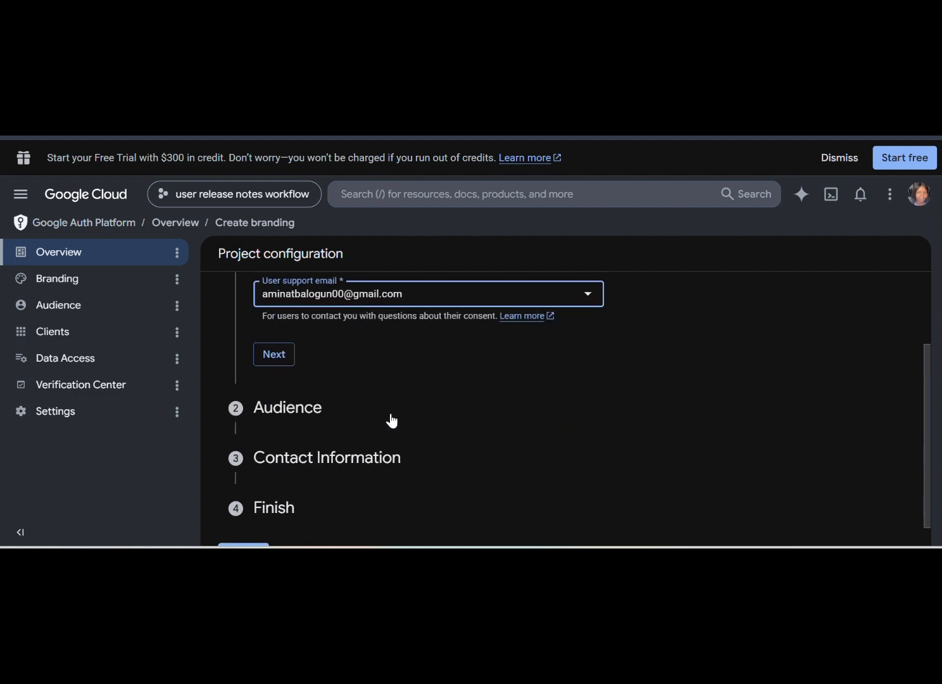
pyautogui.click(280, 338)
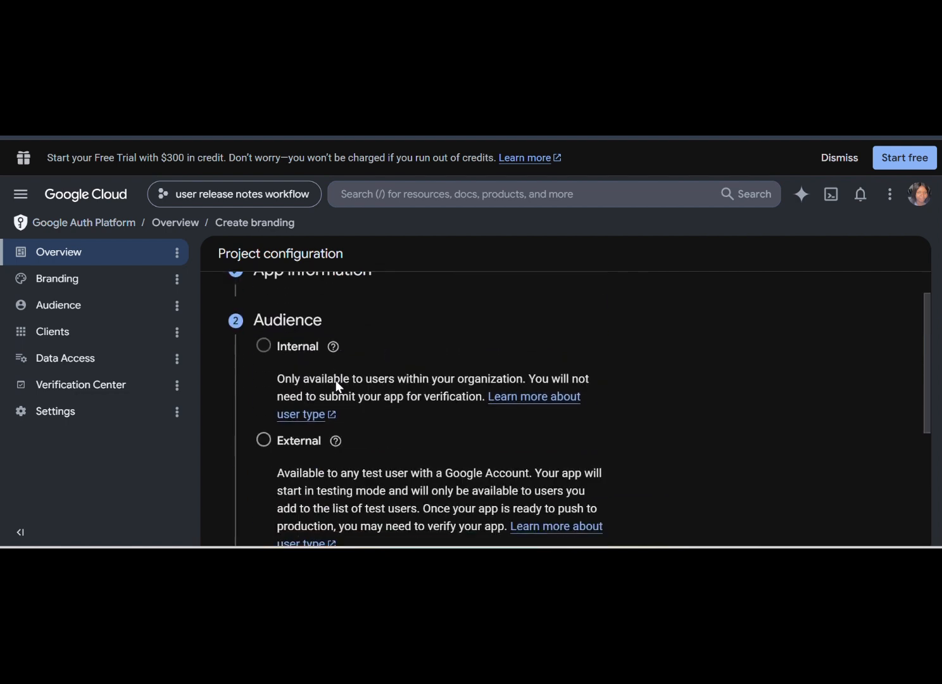
# Set the app's audience to External and enter the contact email address
pyautogui.scroll(-1, 337, 386)
pyautogui.moveTo(265, 292)
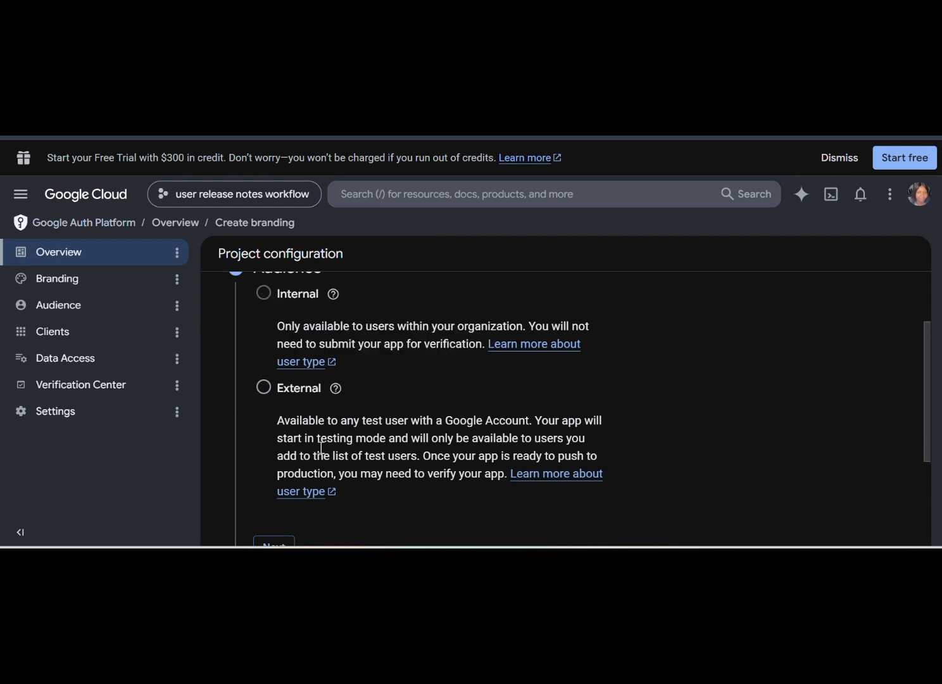
pyautogui.click(264, 387)
pyautogui.scroll(-3, 416, 394)
pyautogui.click(271, 385)
pyautogui.click(282, 379)
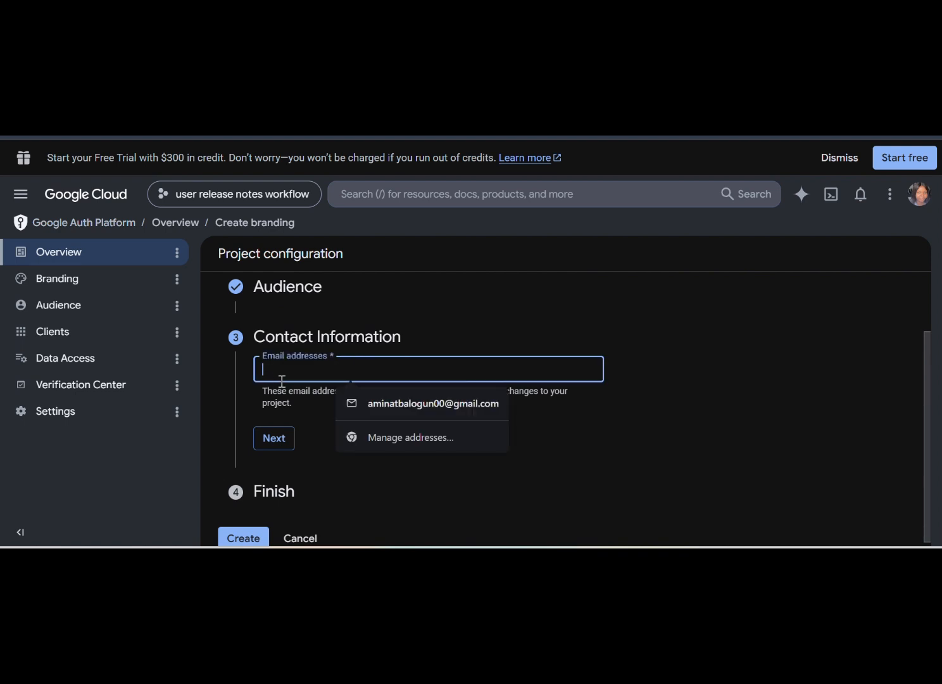
pyautogui.click(402, 404)
pyautogui.click(274, 437)
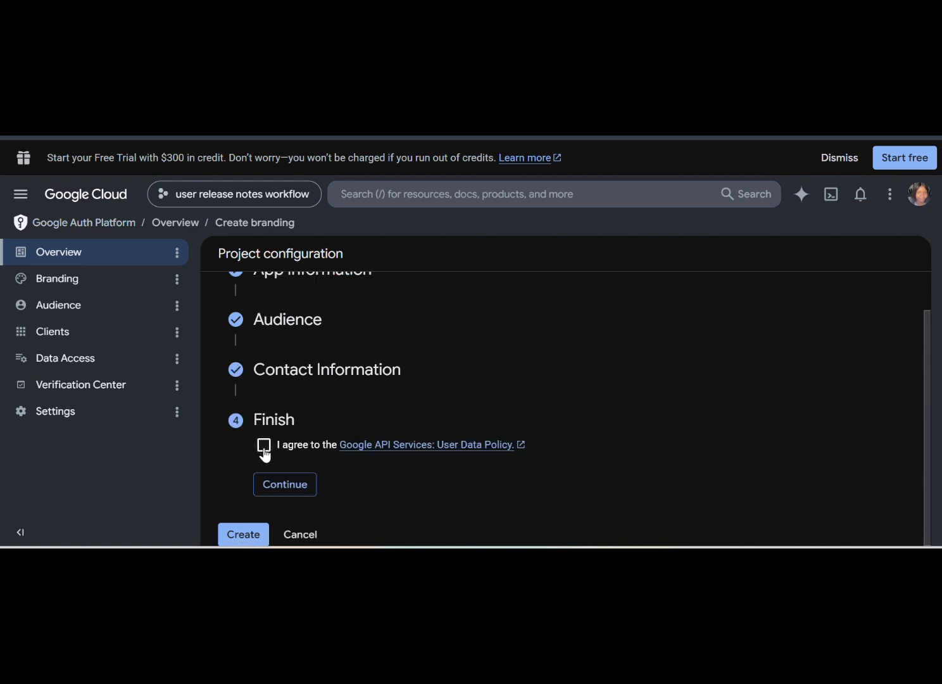
# Agree to the Google API Services User Data Policy and create the OAuth configuration
pyautogui.click(263, 446)
pyautogui.click(293, 487)
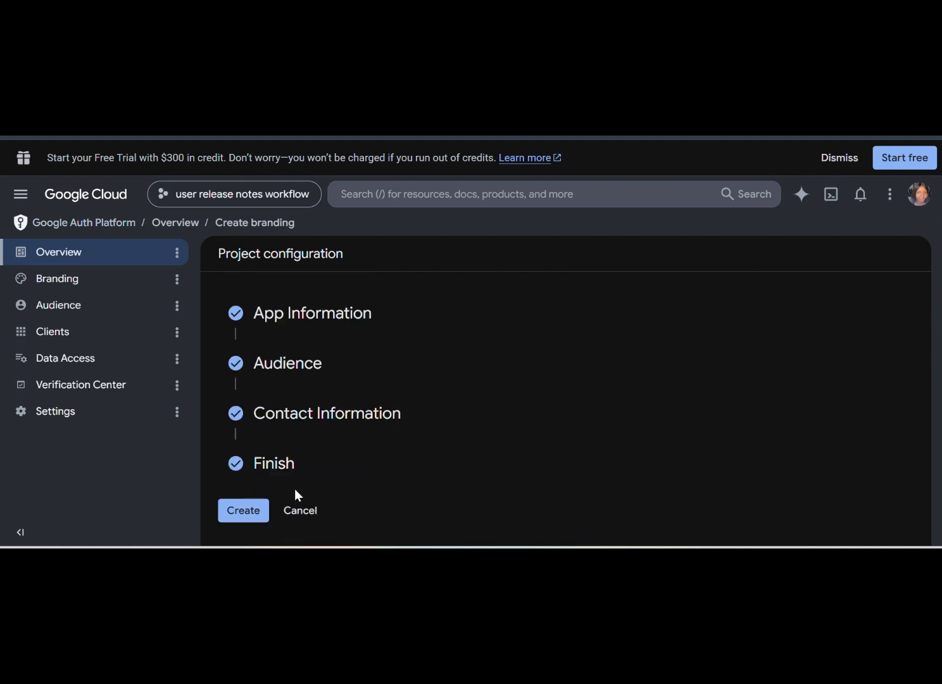
pyautogui.click(244, 512)
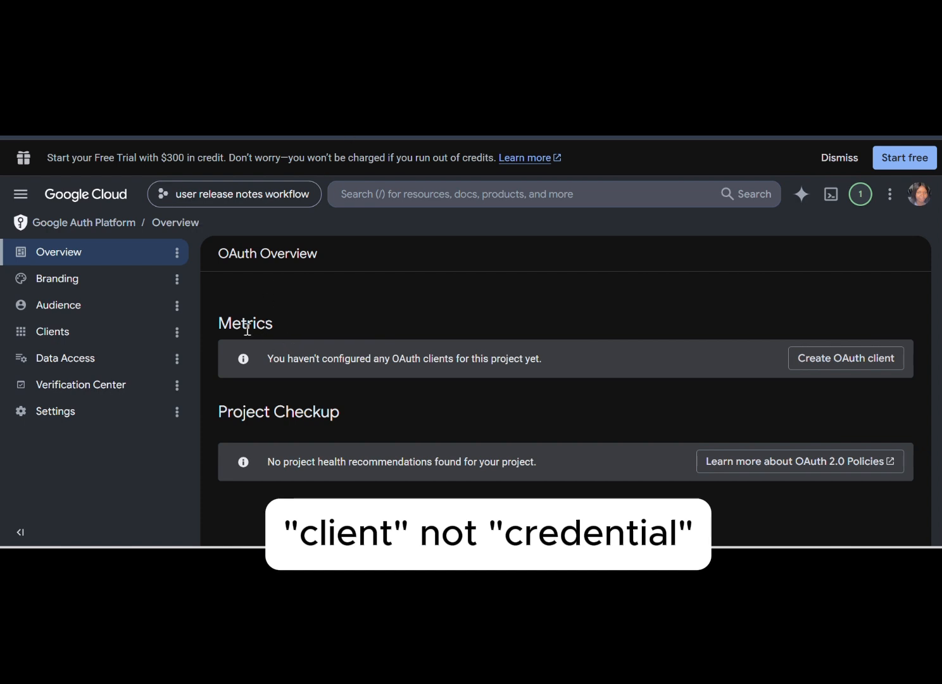
# Start a new OAuth client of type Web application and name it "n8n user"
pyautogui.click(48, 331)
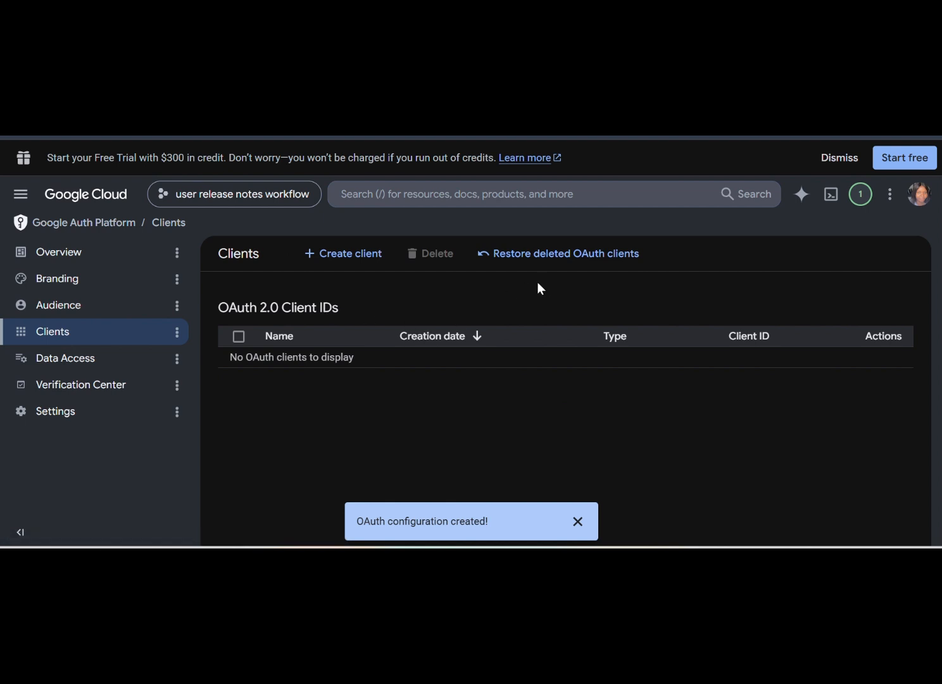
pyautogui.click(341, 253)
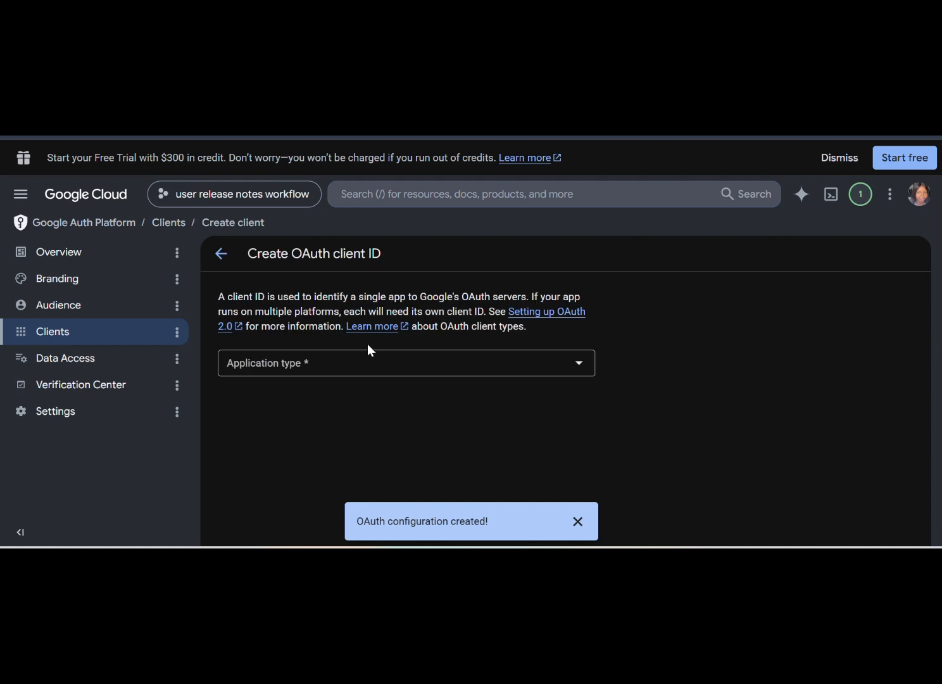
pyautogui.click(363, 360)
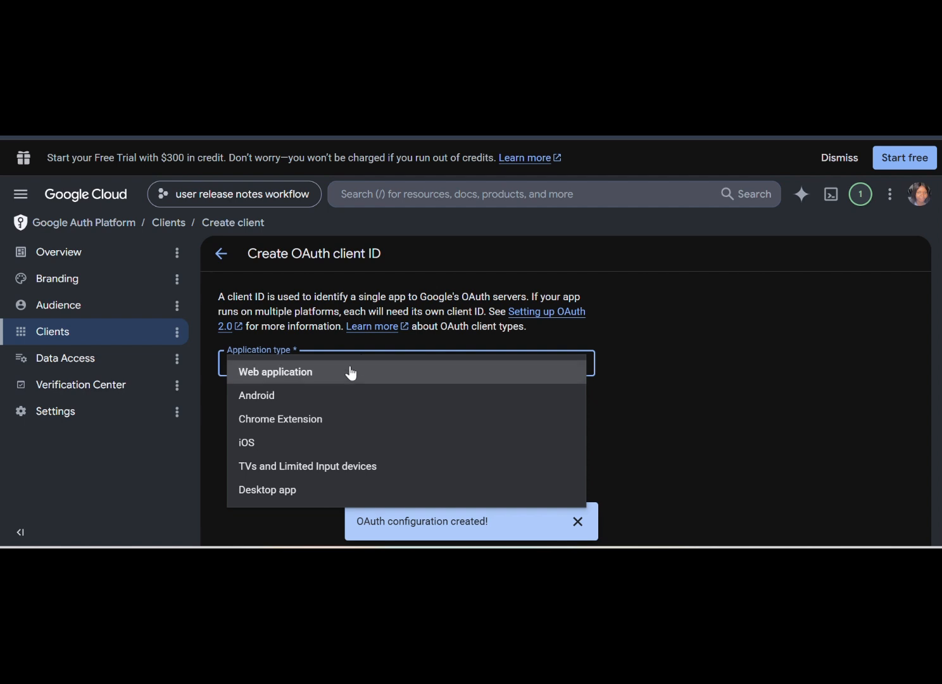
pyautogui.click(328, 379)
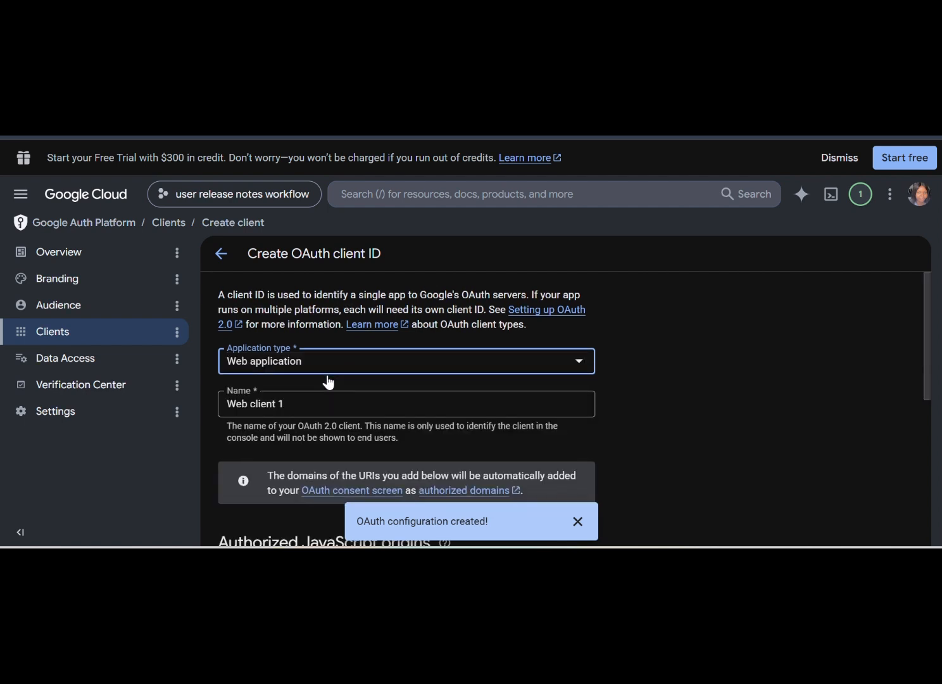
pyautogui.scroll(-3, 328, 381)
pyautogui.scroll(2, 357, 380)
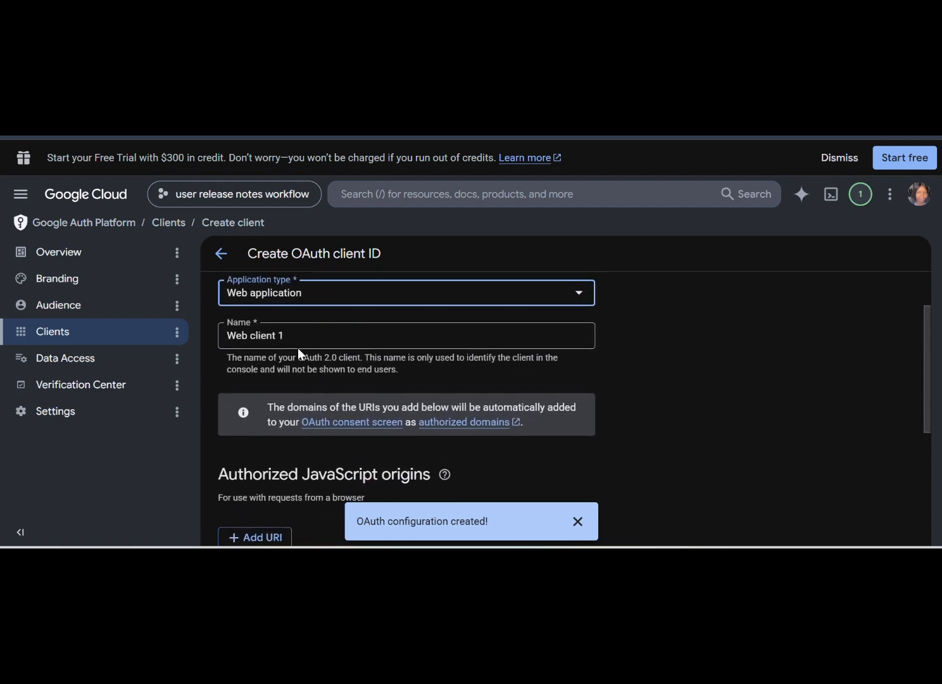
pyautogui.click(278, 336)
pyautogui.hotkey('ctrl', 'a')
pyautogui.write('n8n')
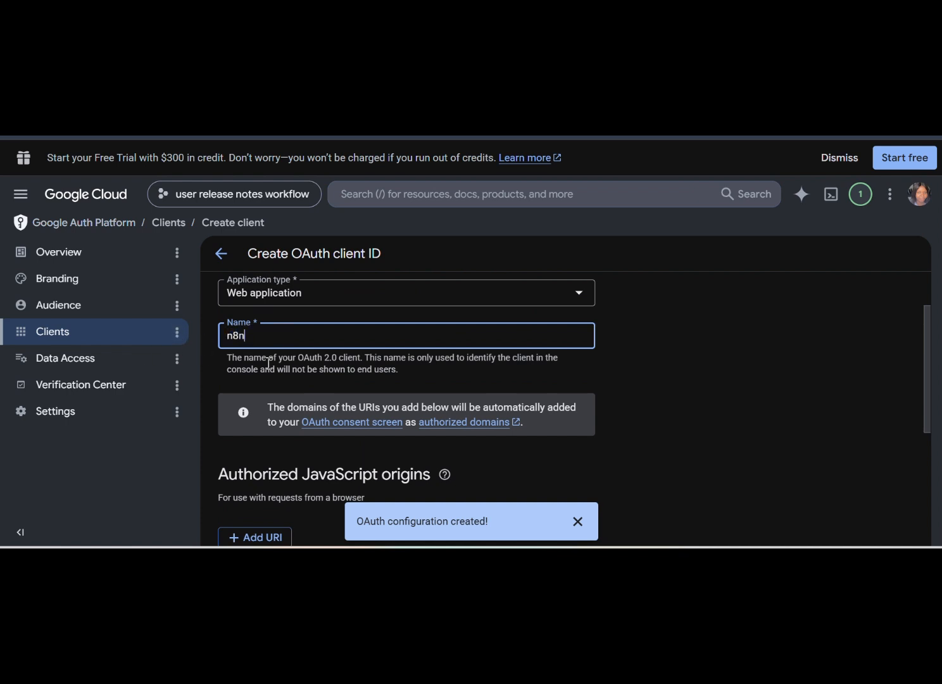
pyautogui.scroll(-3, 268, 362)
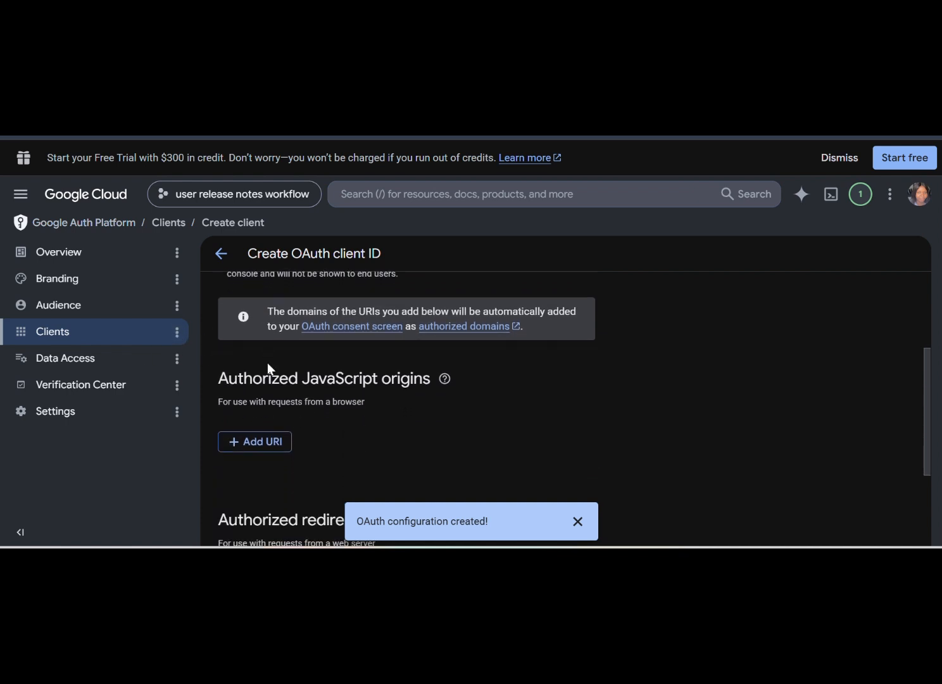
pyautogui.click(276, 475)
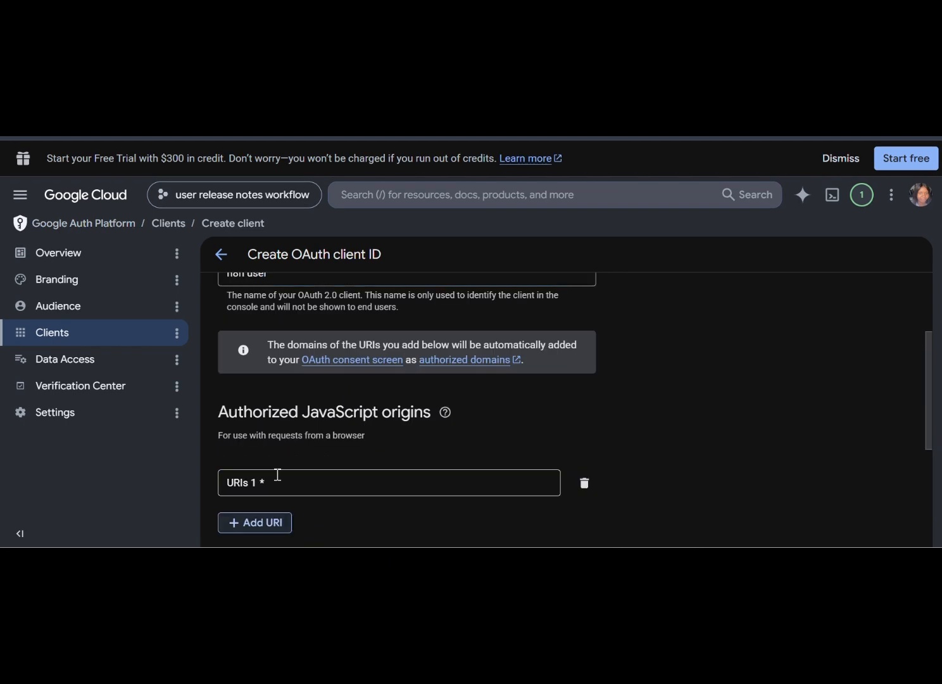
pyautogui.click(277, 475)
pyautogui.scroll(-1, 276, 475)
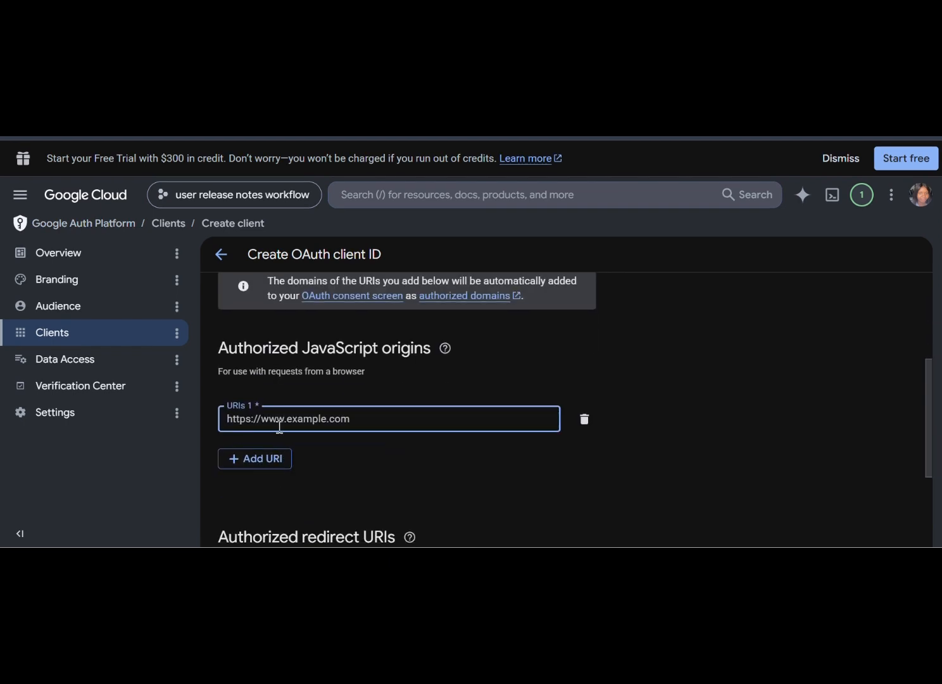
pyautogui.write('https://localhost:5678')
pyautogui.scroll(-2, 278, 390)
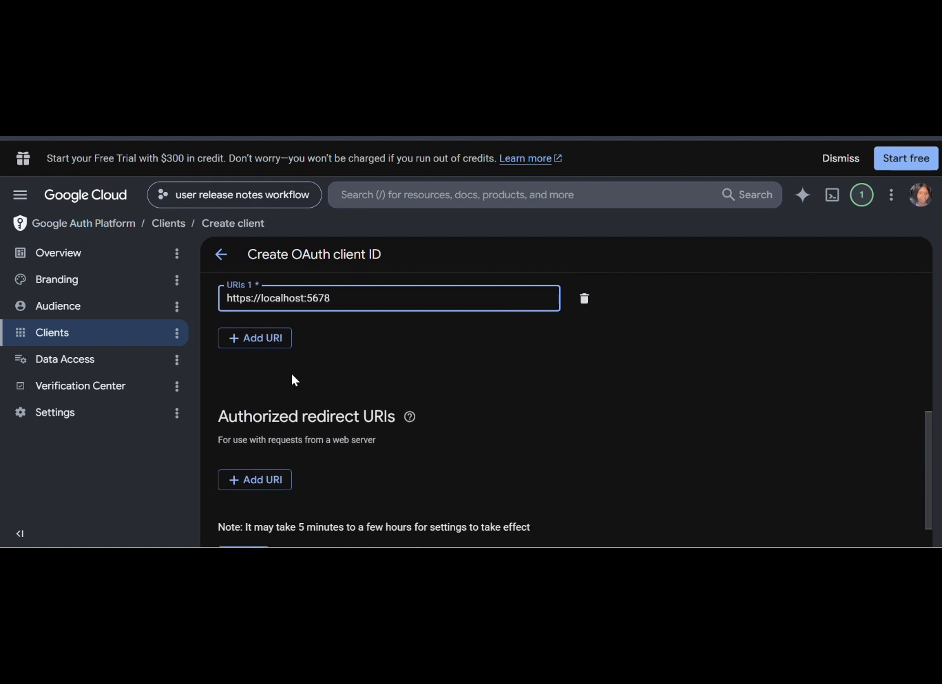
pyautogui.click(269, 470)
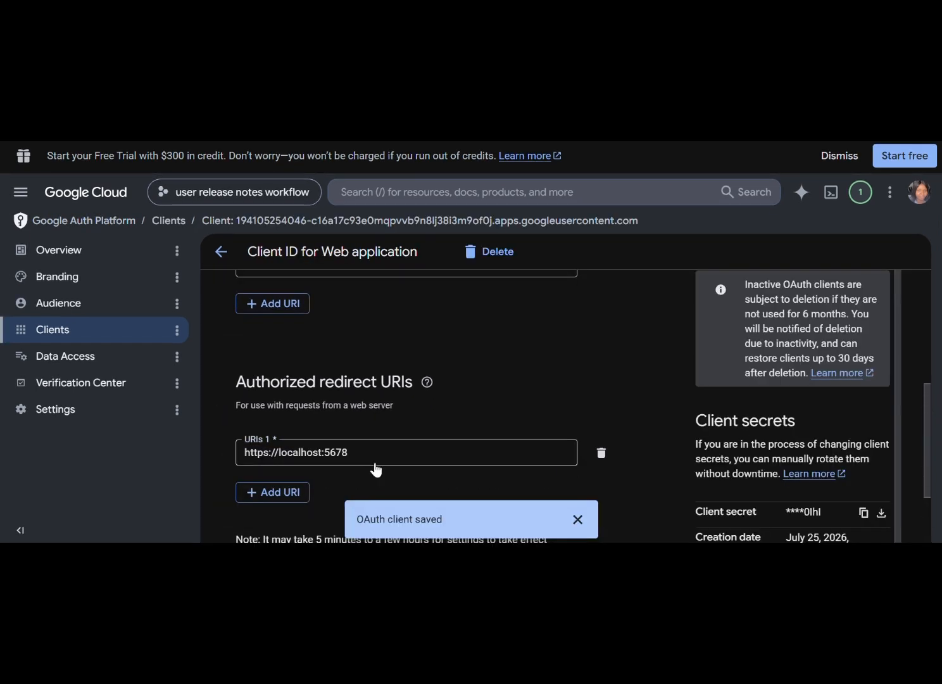
pyautogui.click(372, 448)
pyautogui.moveTo(373, 447); pyautogui.dragTo(207, 423)
pyautogui.write('http://localhost:5678/rest/oauth2-credential/callback')
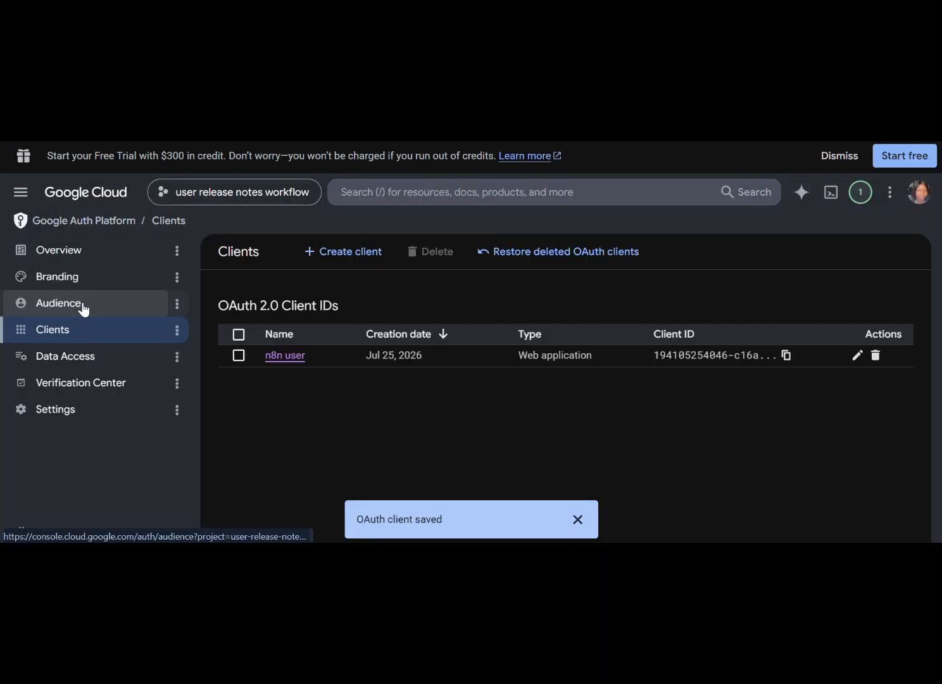
# Add the account's email address as a test user for the app's audience and save it
pyautogui.click(83, 305)
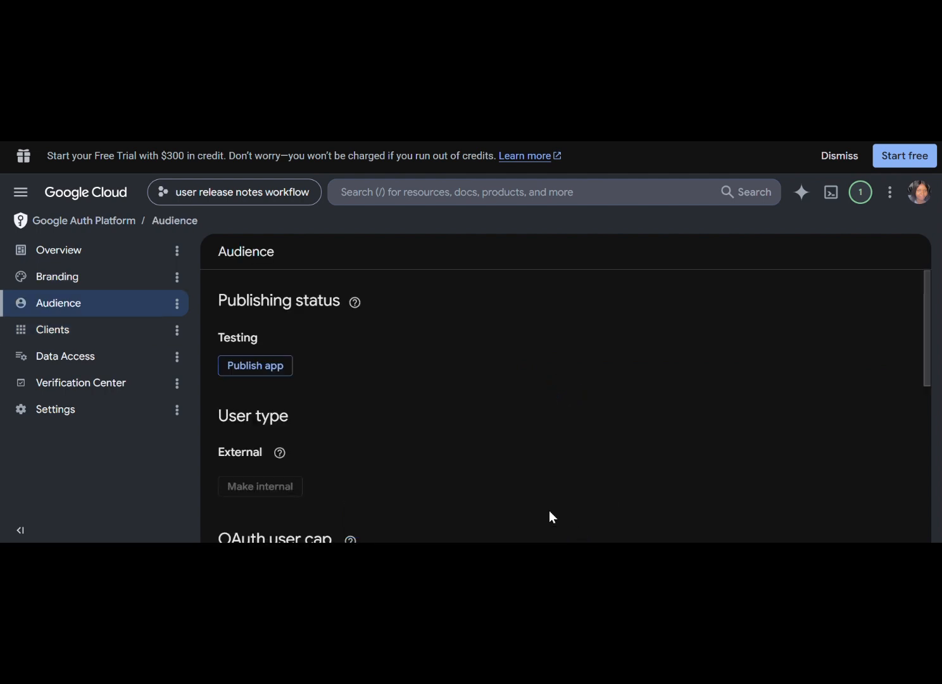
pyautogui.scroll(-3, 386, 414)
pyautogui.scroll(-4, 387, 415)
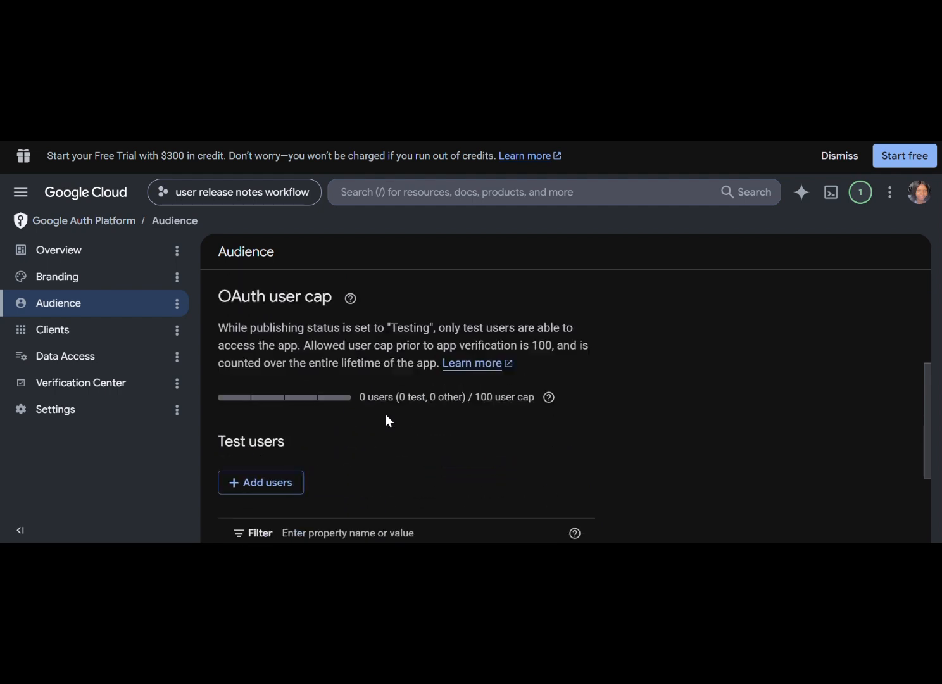
pyautogui.click(281, 393)
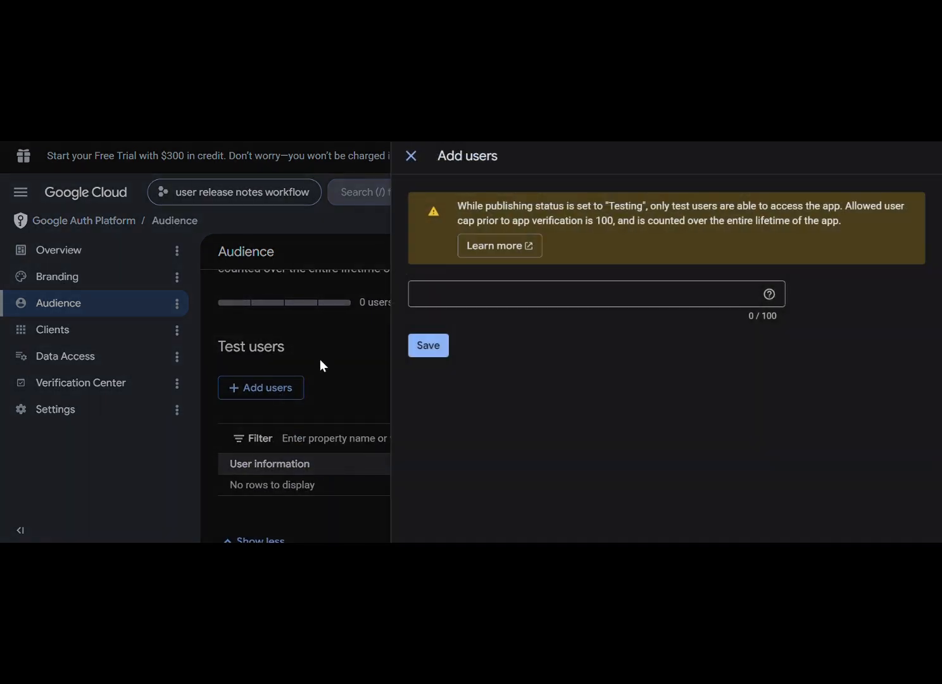
pyautogui.click(480, 282)
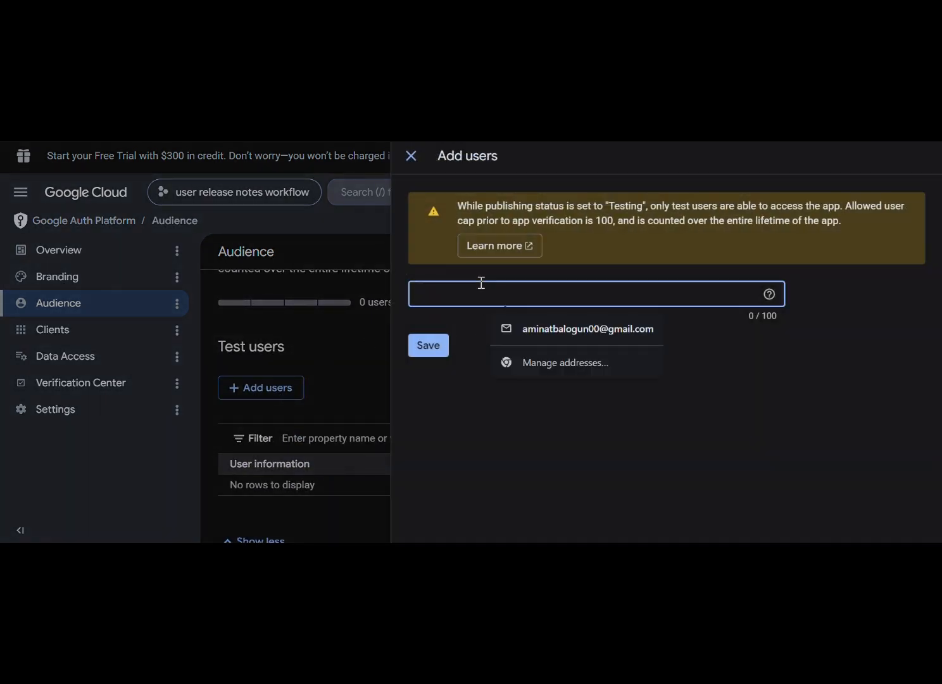
pyautogui.click(504, 328)
pyautogui.press('Return')
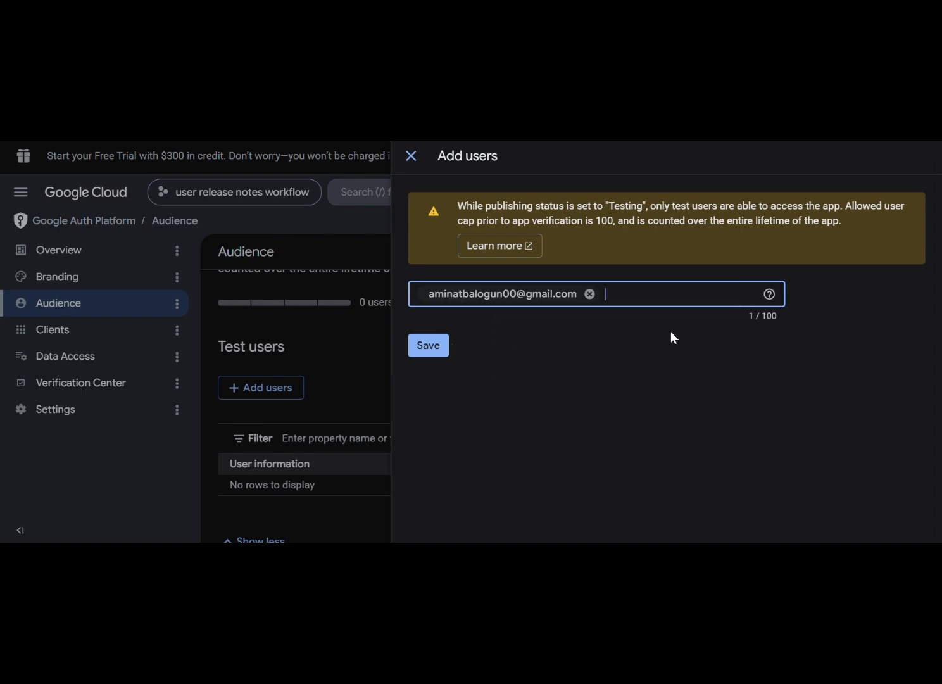
pyautogui.click(431, 354)
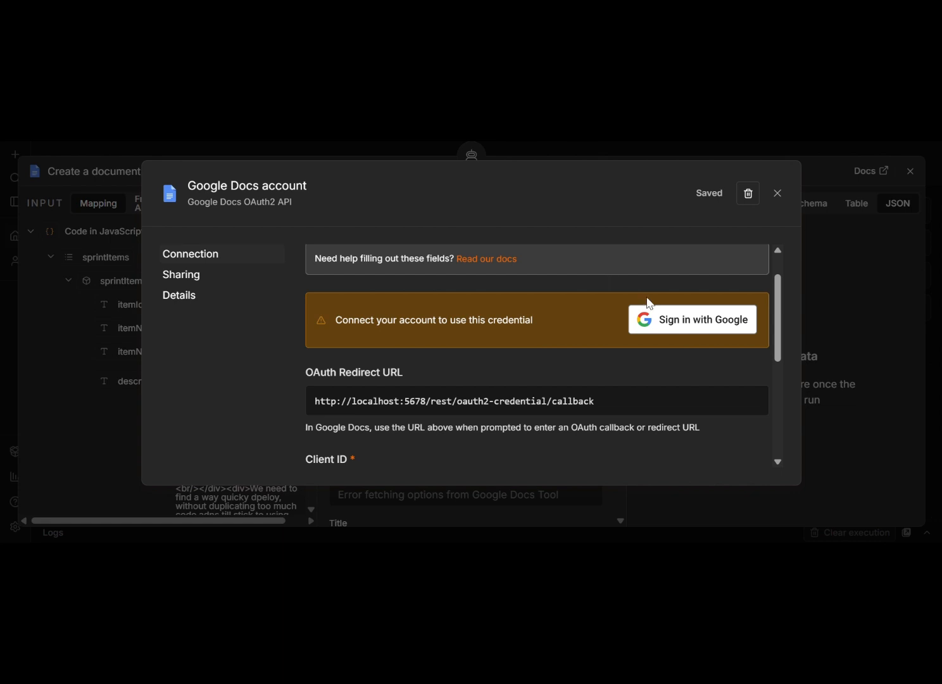
# Connect the Google Docs credential by signing in with the Google account and granting access to the n8n user release app
pyautogui.click(665, 319)
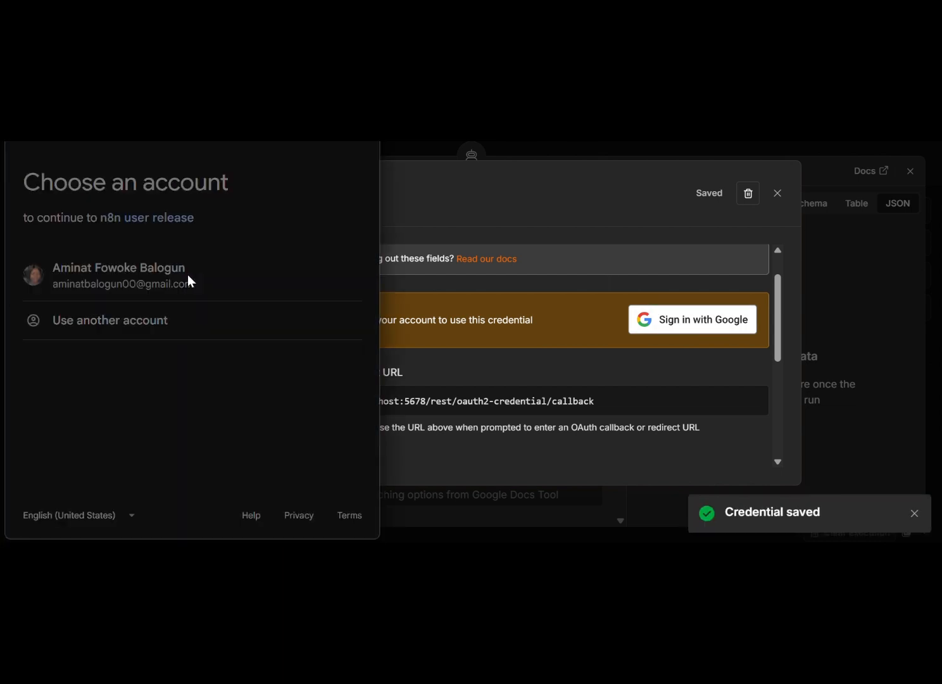
pyautogui.click(188, 274)
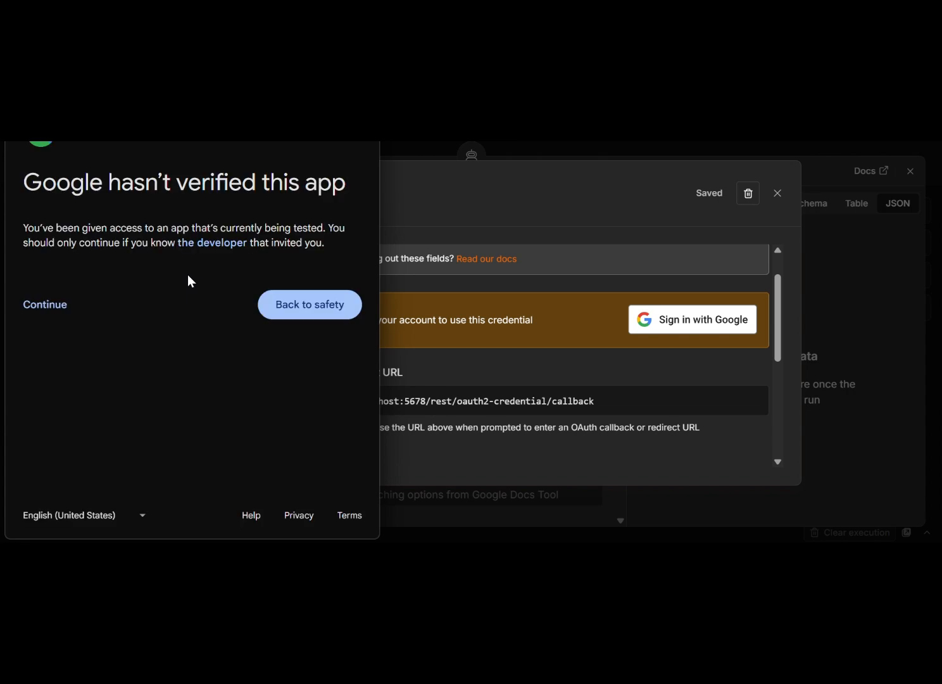
pyautogui.click(69, 306)
pyautogui.scroll(-5, 266, 544)
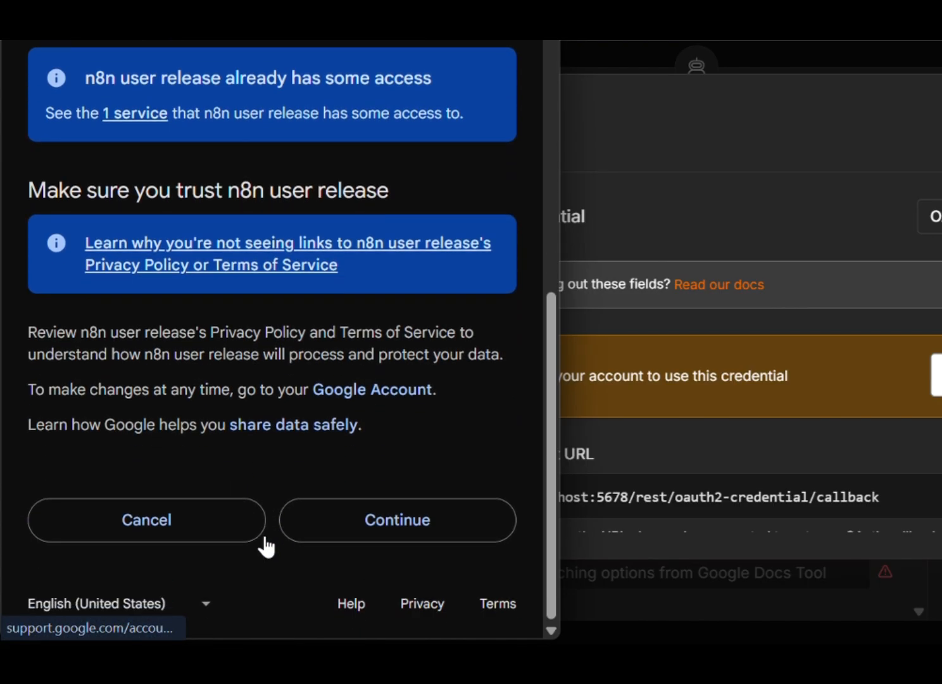
pyautogui.click(313, 536)
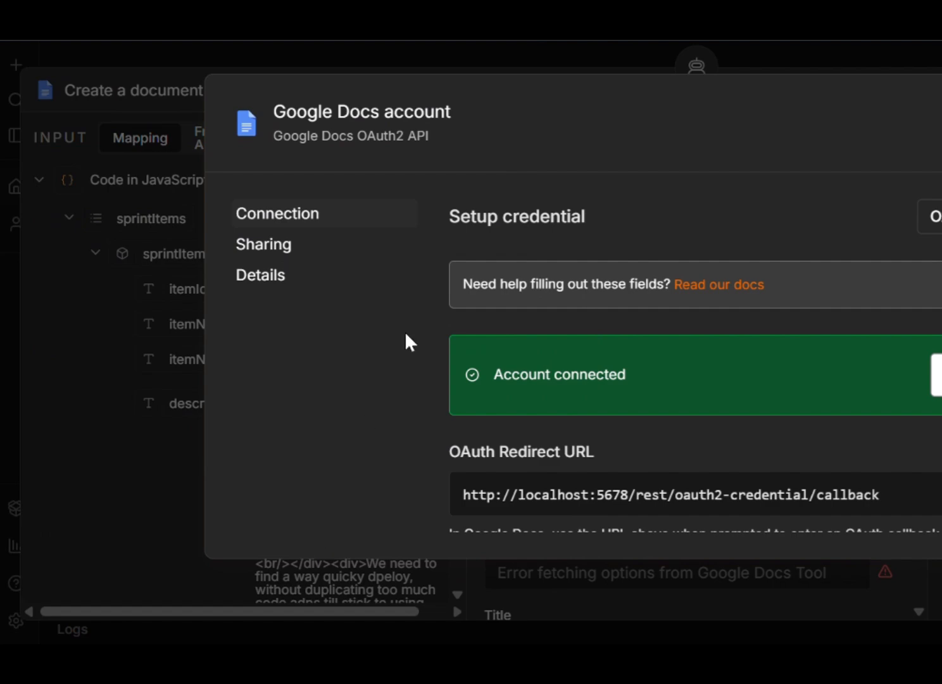
pyautogui.press('Escape')
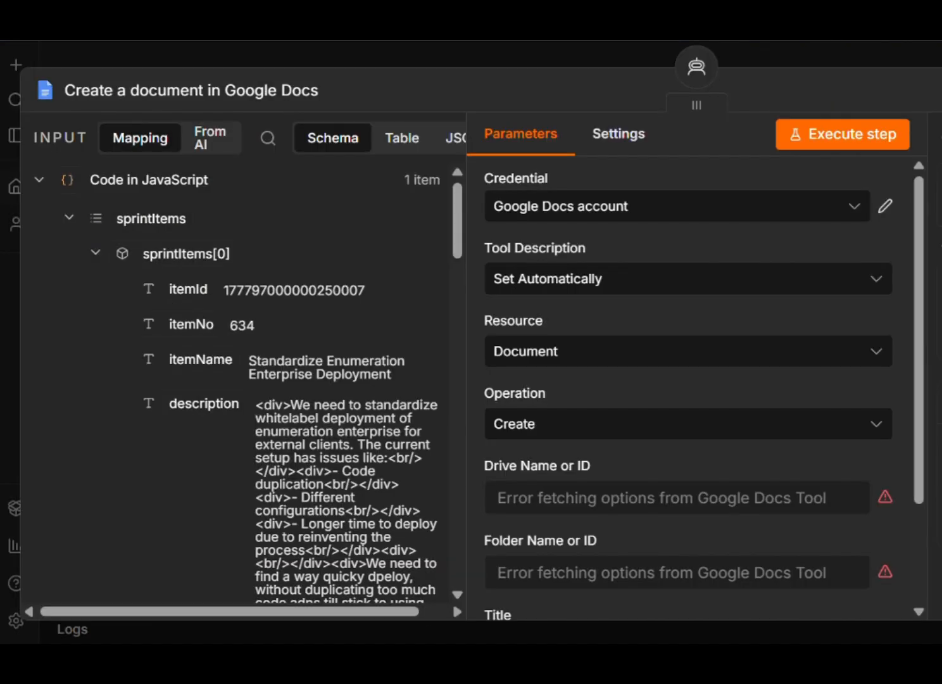
# Run the Google Docs create step, check its error details, and enable the Google Drive API for the project in Google Cloud
pyautogui.click(850, 132)
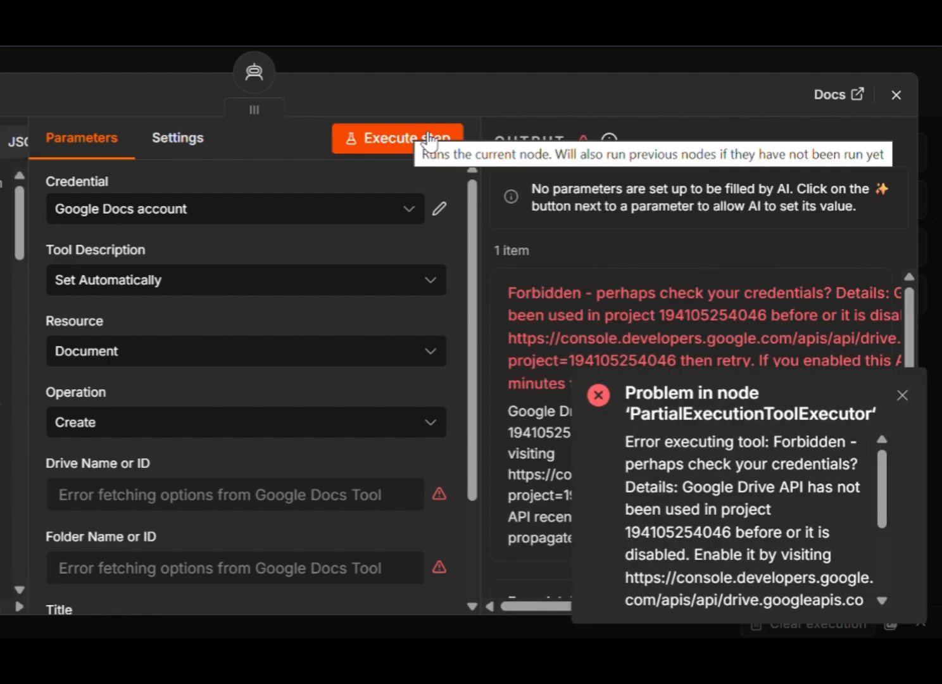
pyautogui.click(902, 396)
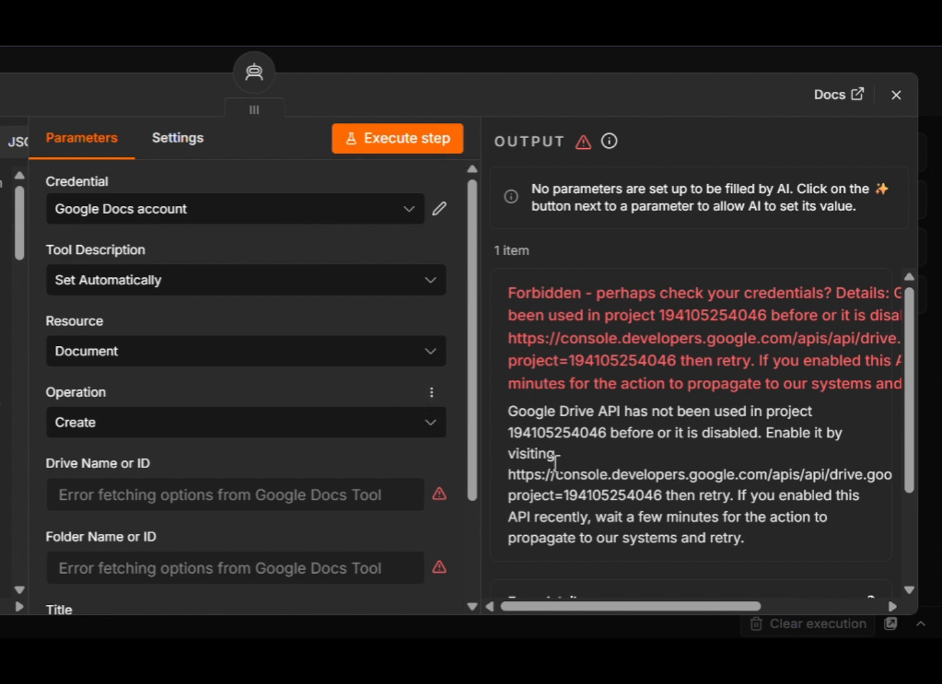
pyautogui.moveTo(509, 474); pyautogui.dragTo(600, 473)
pyautogui.click(666, 501)
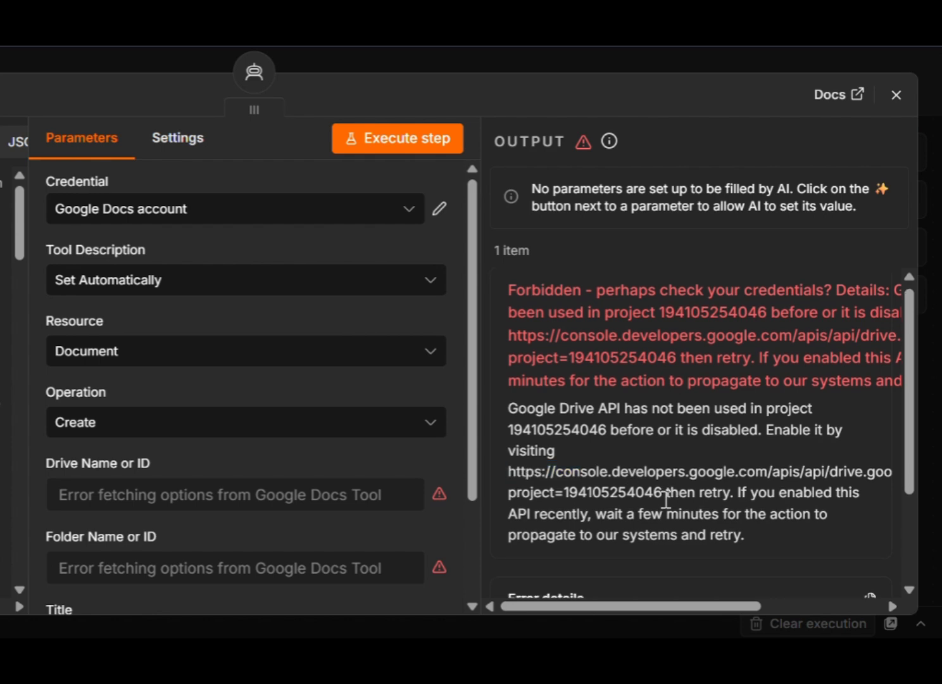
pyautogui.scroll(-1, 664, 500)
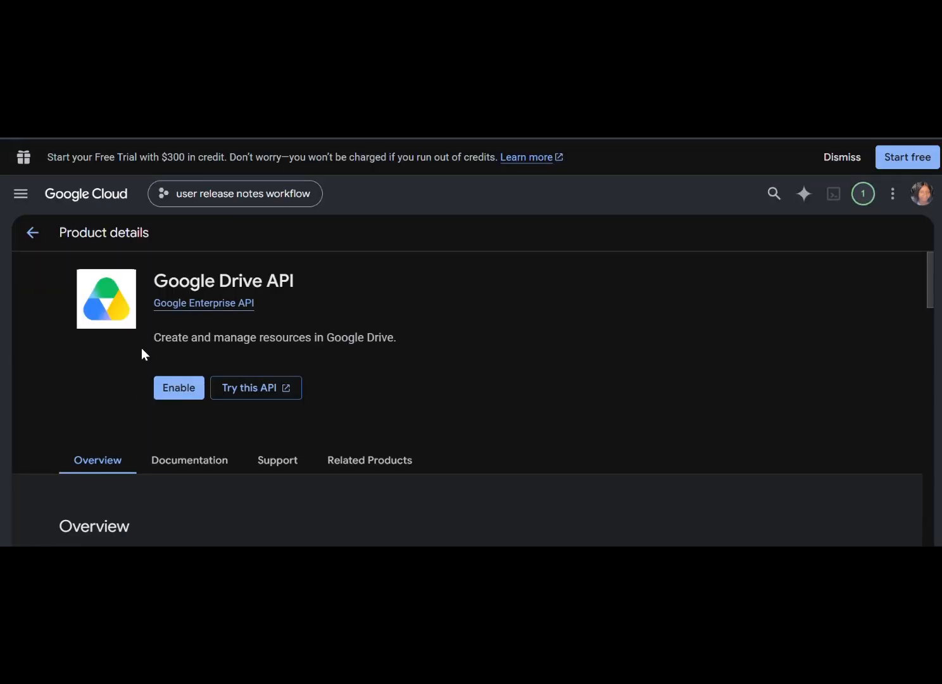
pyautogui.click(177, 387)
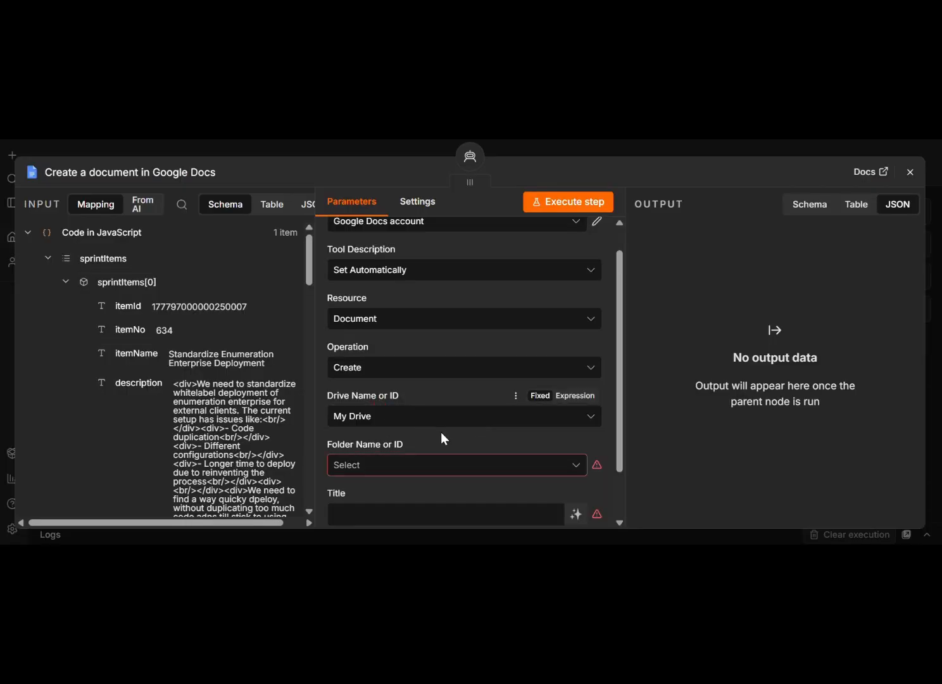
# Set the destination folder of the Google Docs create node to User Release Notes Automation
pyautogui.click(396, 465)
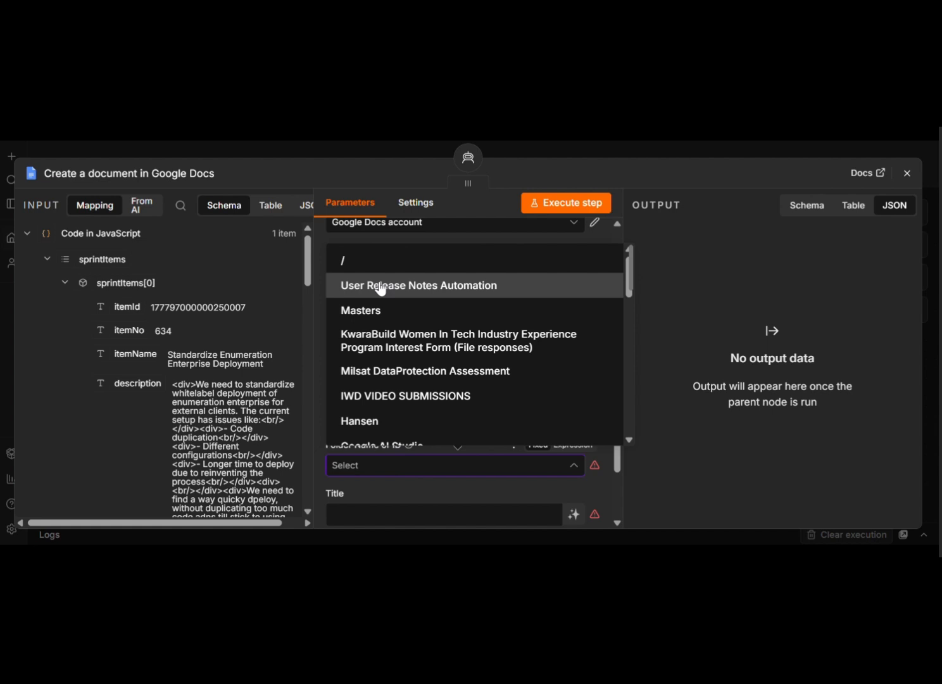
pyautogui.click(380, 287)
pyautogui.scroll(-2, 479, 401)
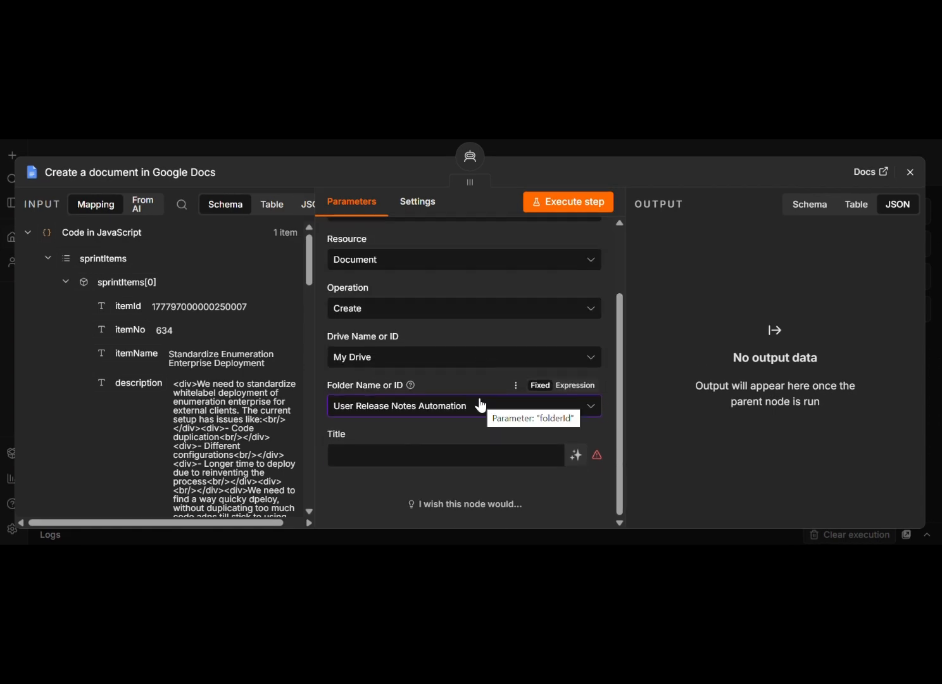
# Set the document title to "Release Notes:" followed by the date expression $now.format('dd MMM yyyy') and run the step
pyautogui.click(410, 456)
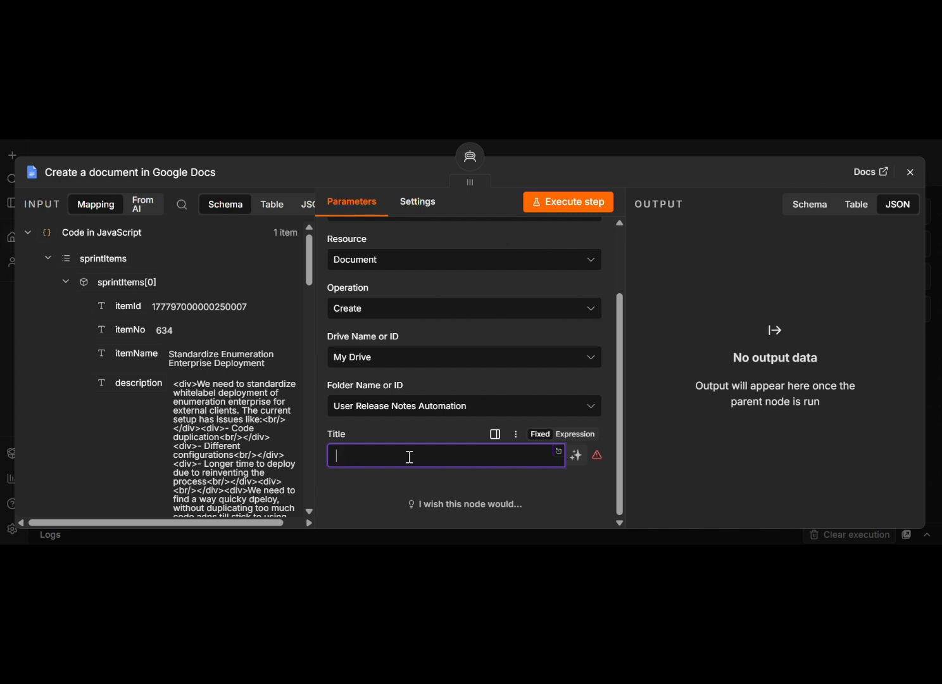
pyautogui.write('Re')
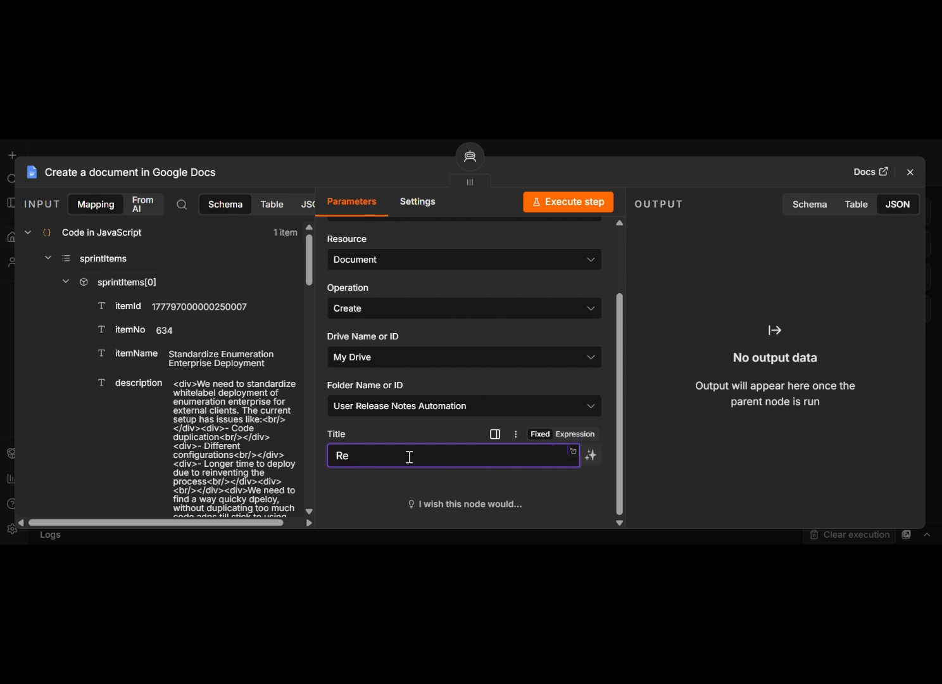
pyautogui.write('lease Notes:')
pyautogui.write("{{ $now.format('dd MMM yyyy')")
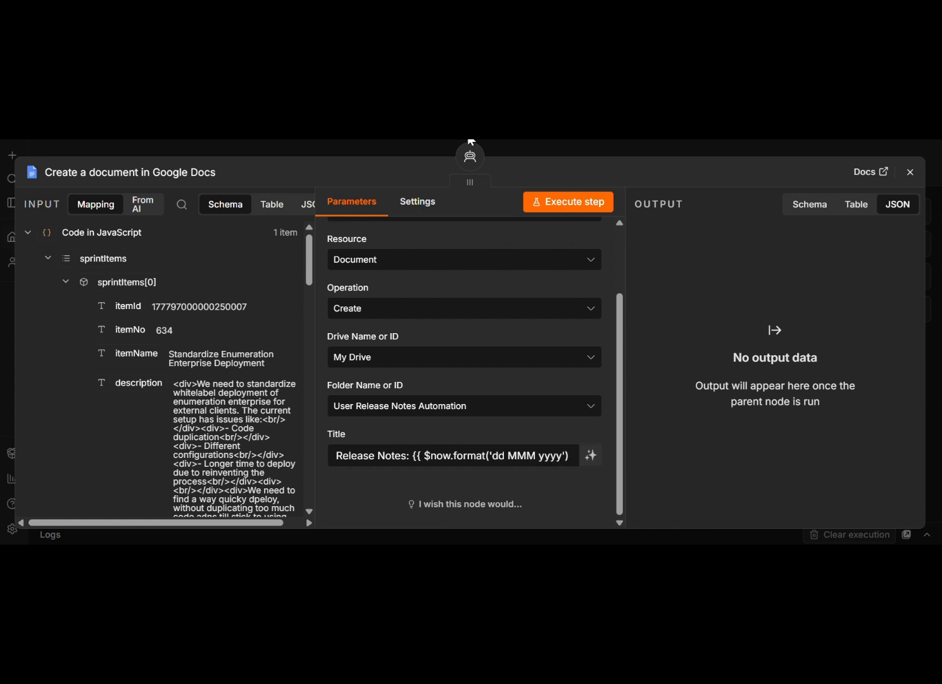
pyautogui.click(548, 211)
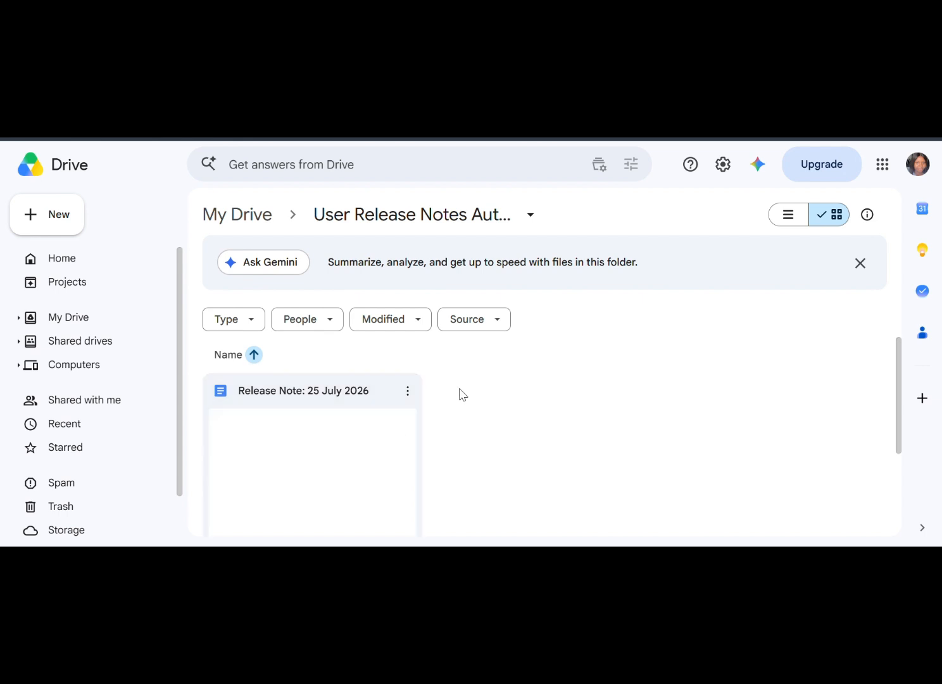
# Open the release note document from the User Release Notes Automation folder in Google Drive
pyautogui.scroll(-3, 381, 415)
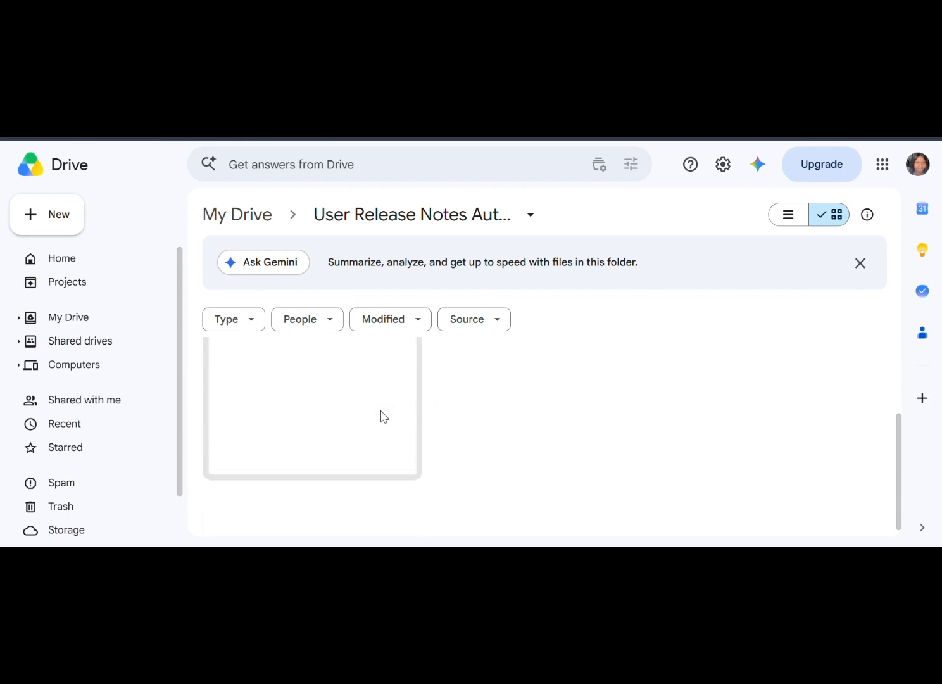
pyautogui.scroll(3, 382, 415)
pyautogui.doubleClick(342, 425)
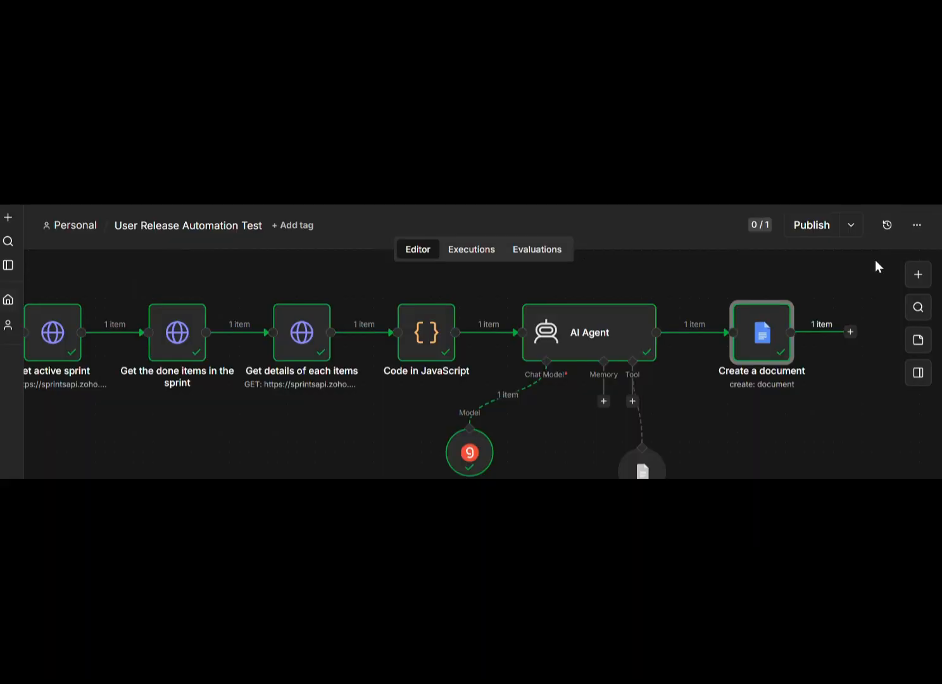
# In n8n, add a Google Docs "Update a document" node after the Create a document node
pyautogui.hscroll(3, 789, 380)
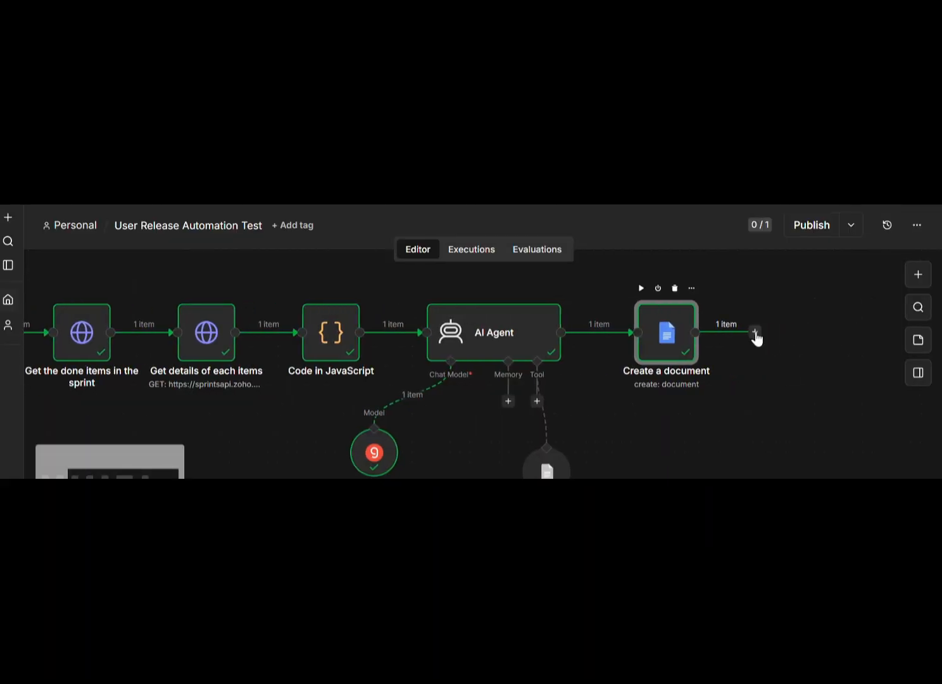
pyautogui.click(755, 332)
pyautogui.write('goog')
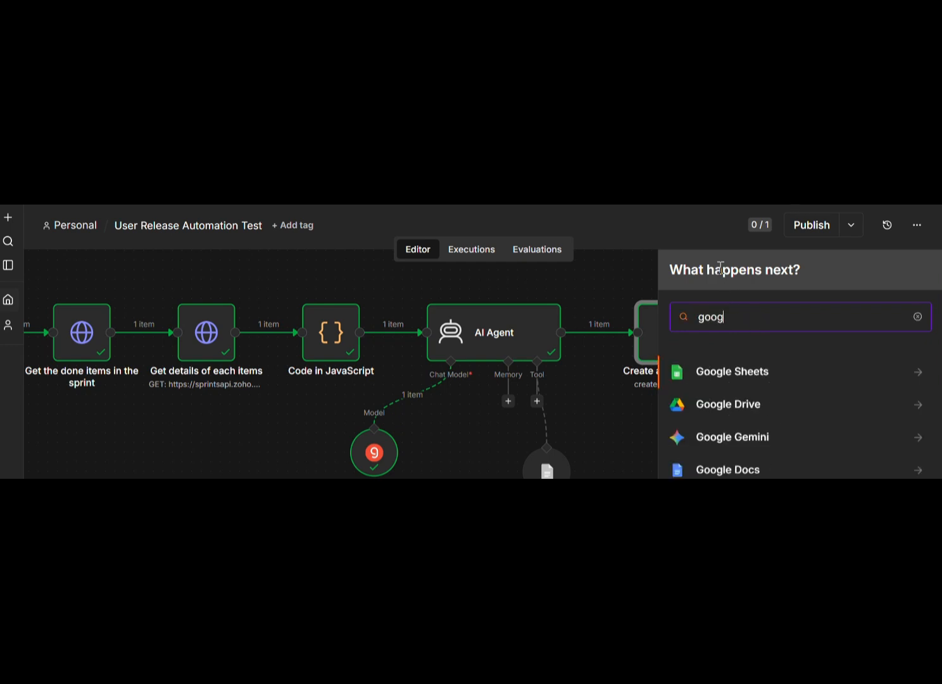
pyautogui.click(686, 470)
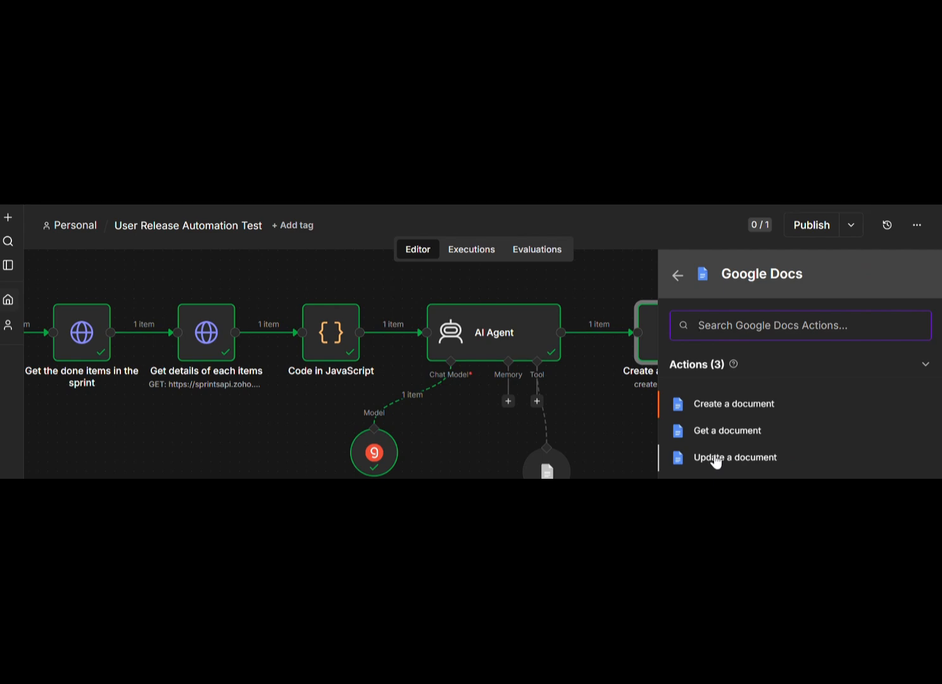
pyautogui.click(716, 457)
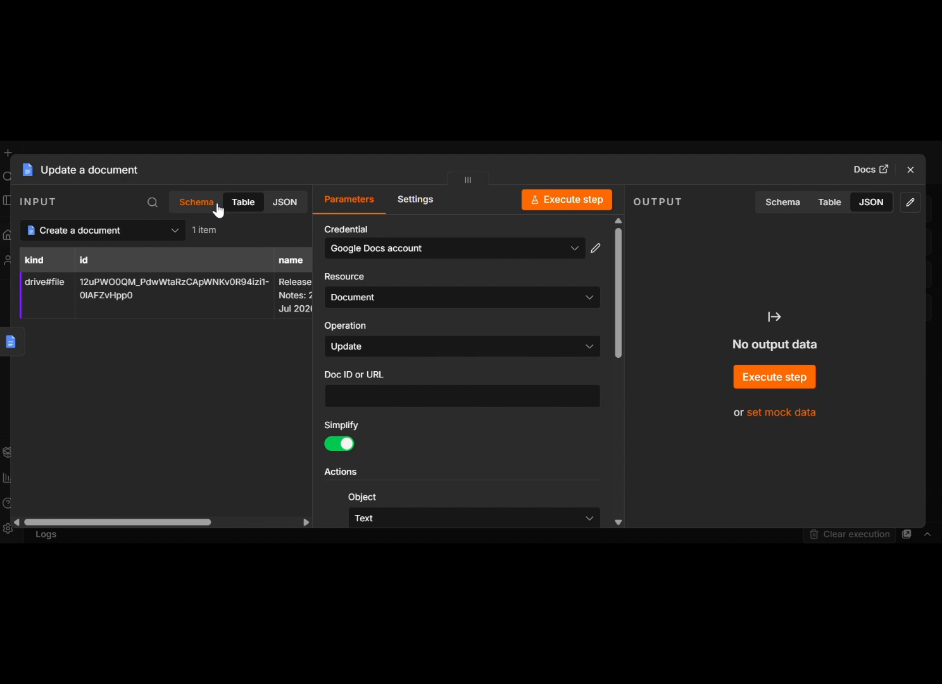
# Map the id from the Create a document output to the update node's Doc ID or URL as {{ $json.id }}
pyautogui.click(197, 209)
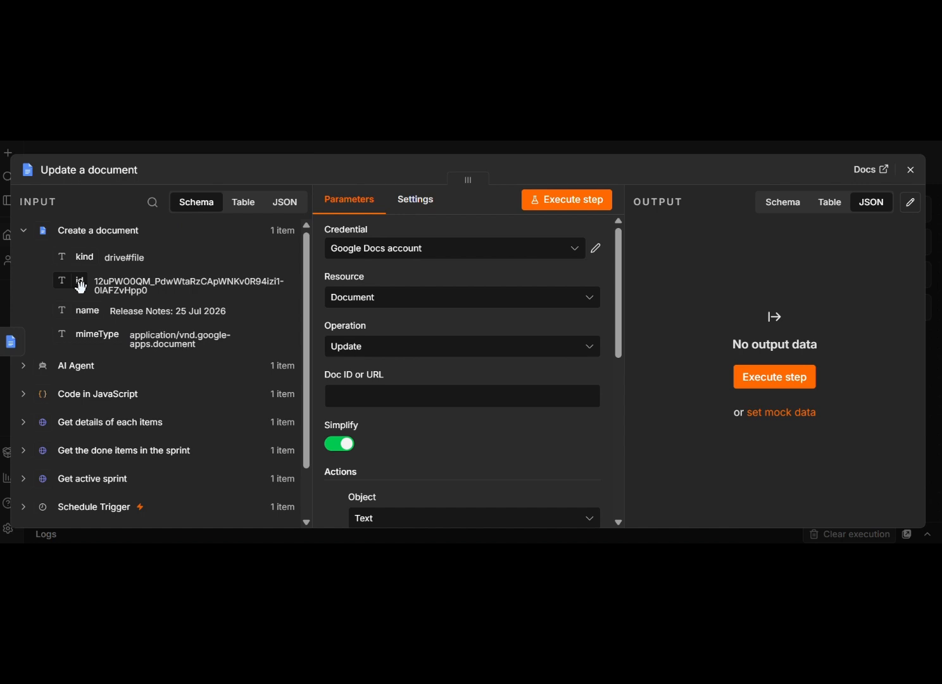
pyautogui.moveTo(80, 287); pyautogui.dragTo(364, 402)
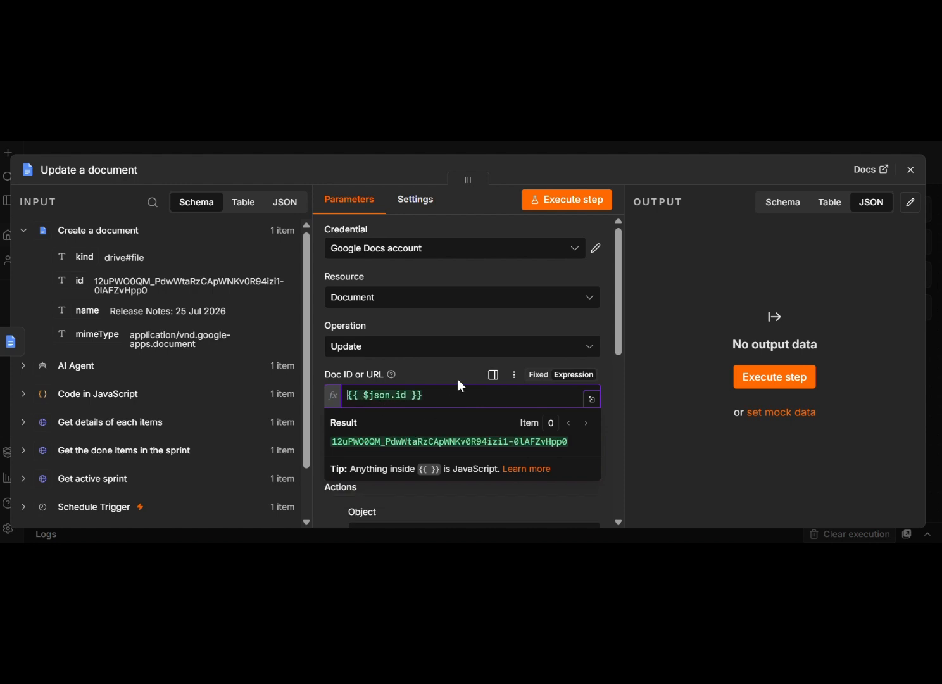
pyautogui.click(443, 367)
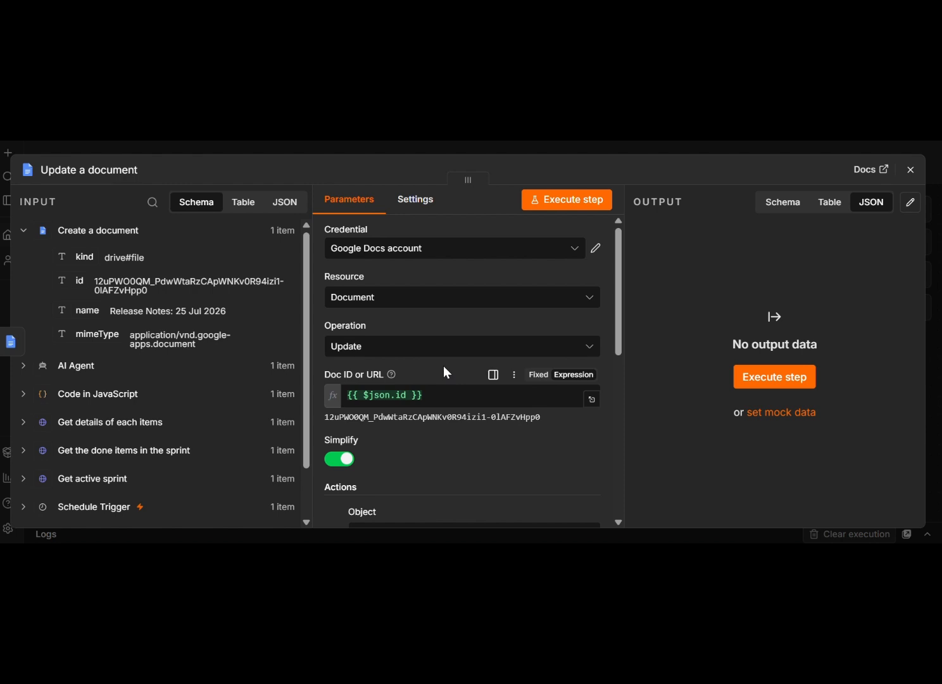
# Review the update node's text insert action settings and try to run the step with its text left empty
pyautogui.scroll(-2, 444, 368)
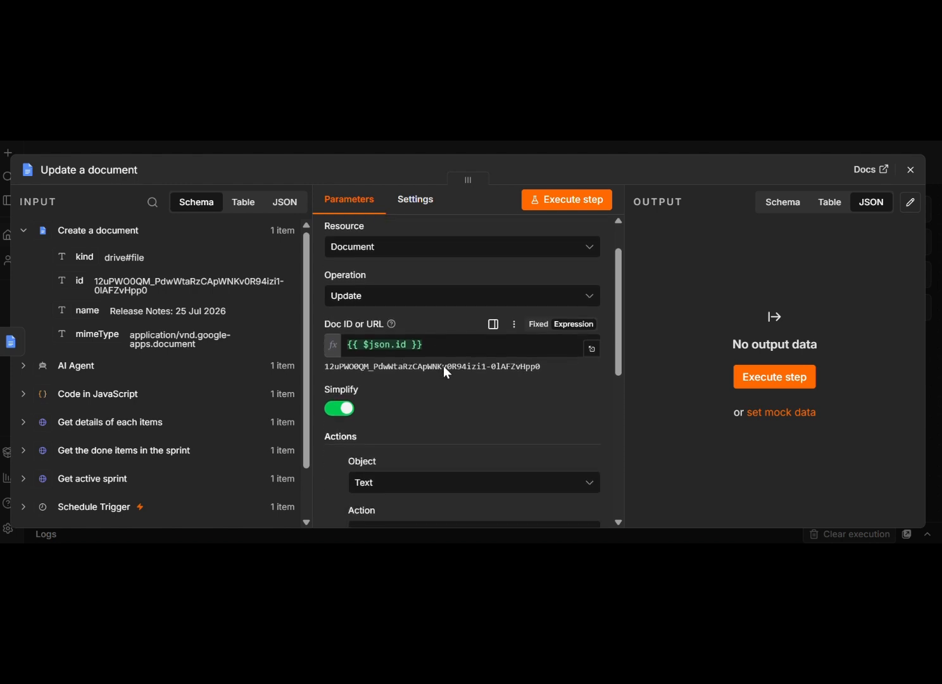
pyautogui.scroll(-4, 445, 366)
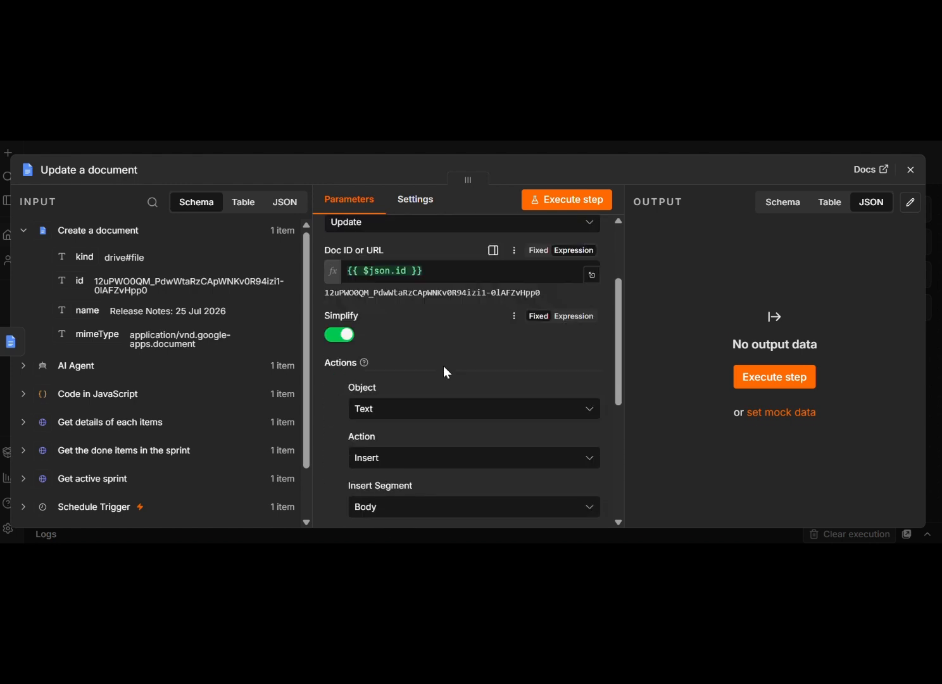
pyautogui.scroll(-5, 443, 366)
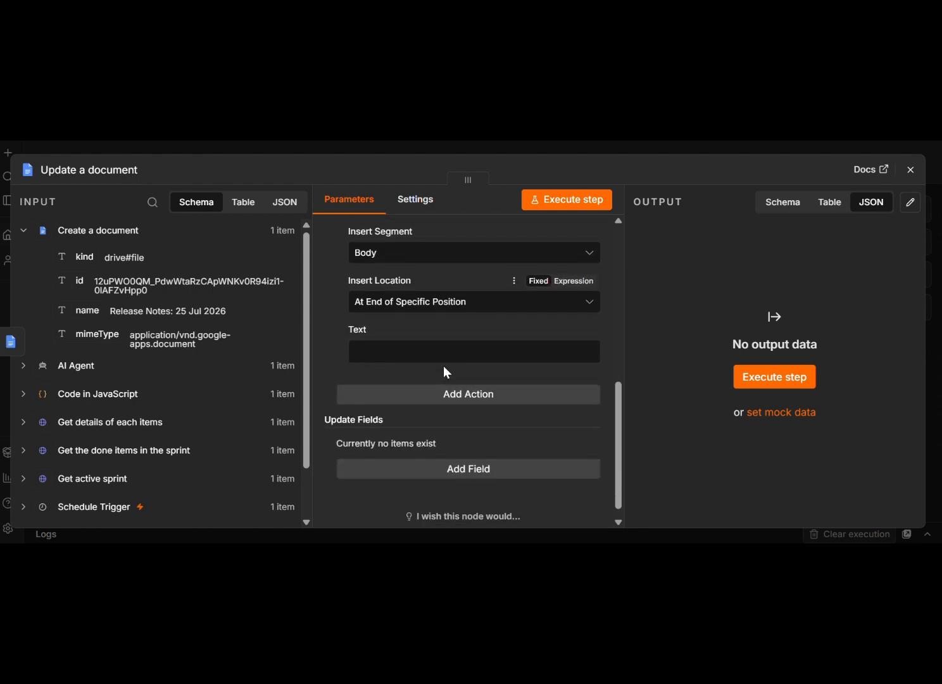
pyautogui.scroll(1, 443, 365)
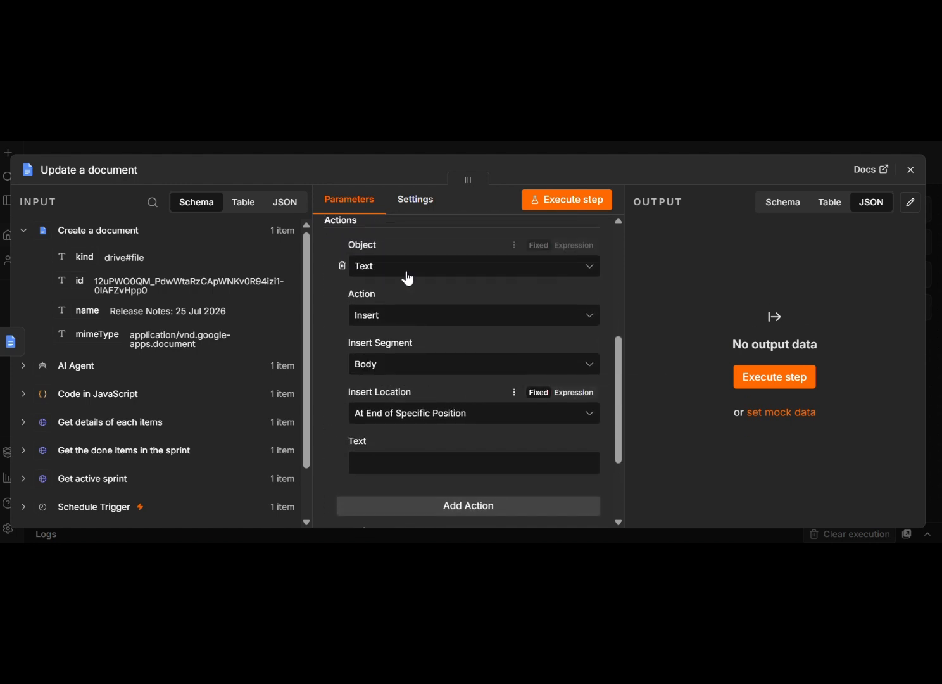
pyautogui.scroll(3, 405, 275)
pyautogui.click(544, 202)
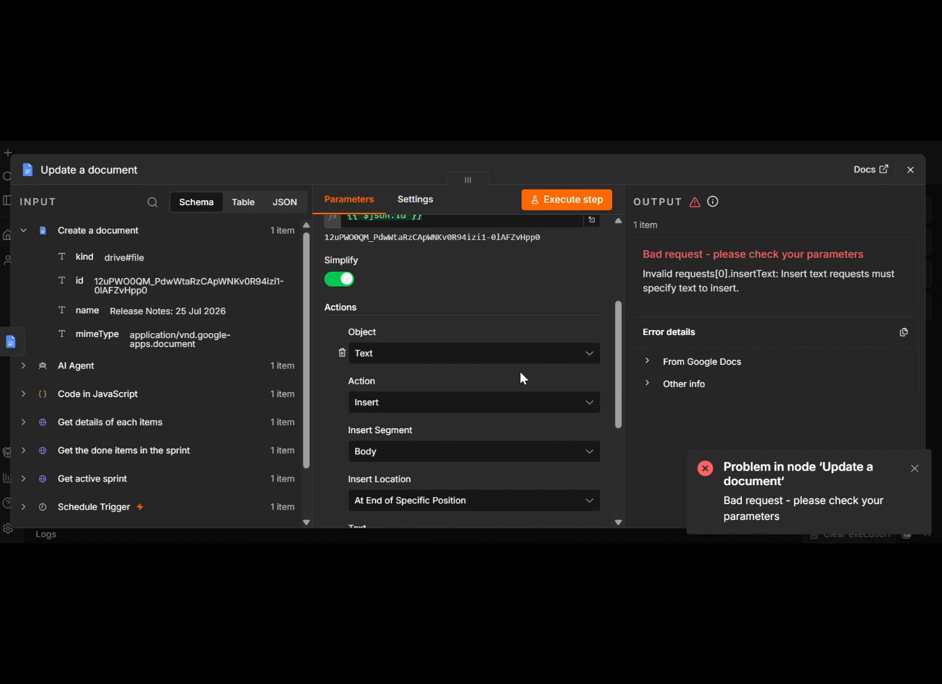
# Map the AI Agent's output to the insert action's Text as {{ $('AI Agent').item.json.output }}
pyautogui.scroll(-3, 520, 374)
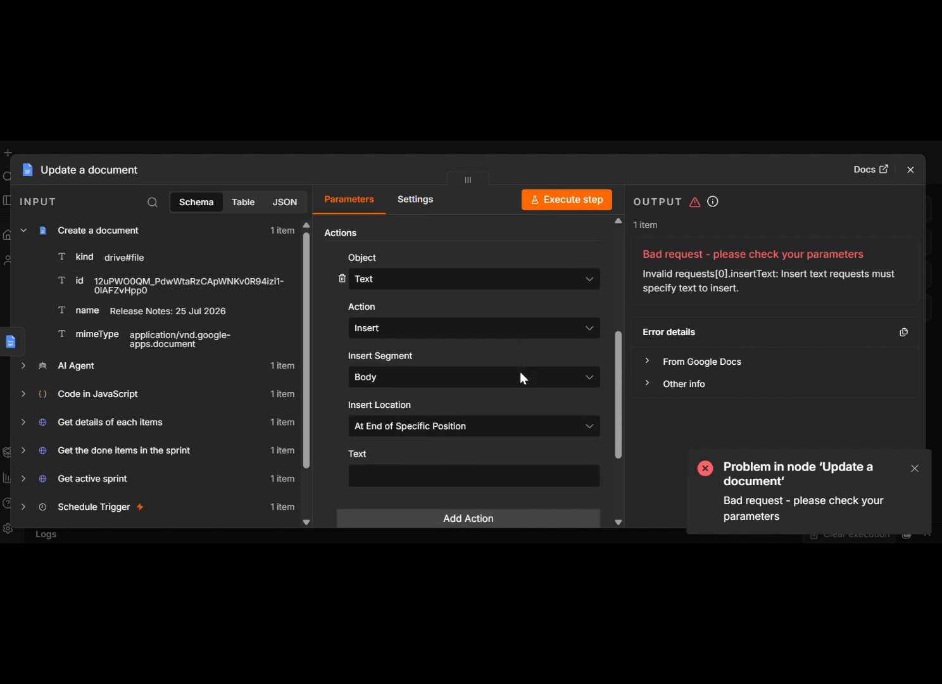
pyautogui.scroll(-2, 521, 379)
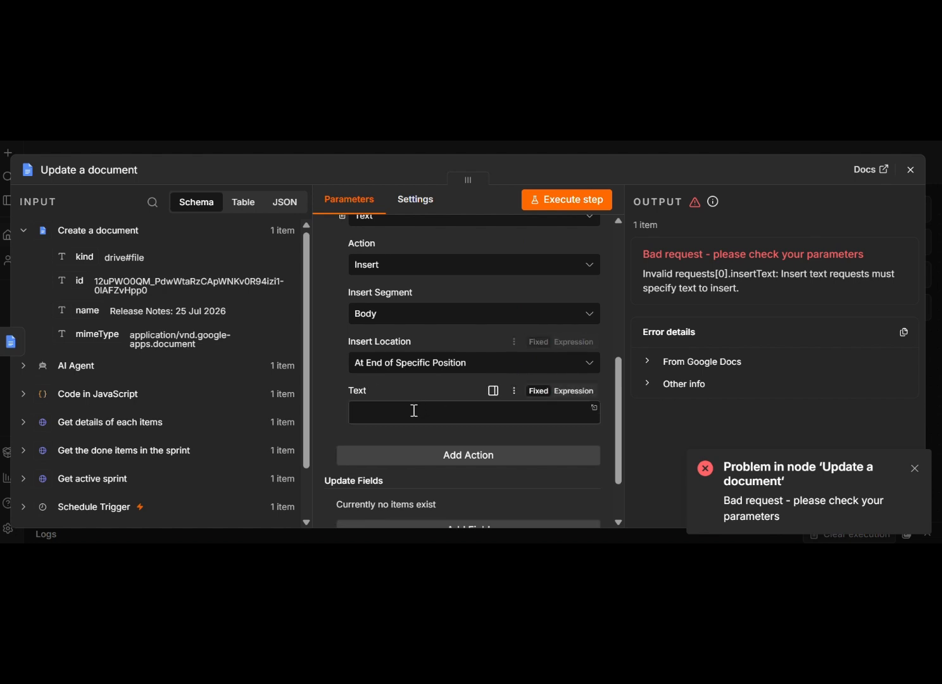
pyautogui.click(414, 410)
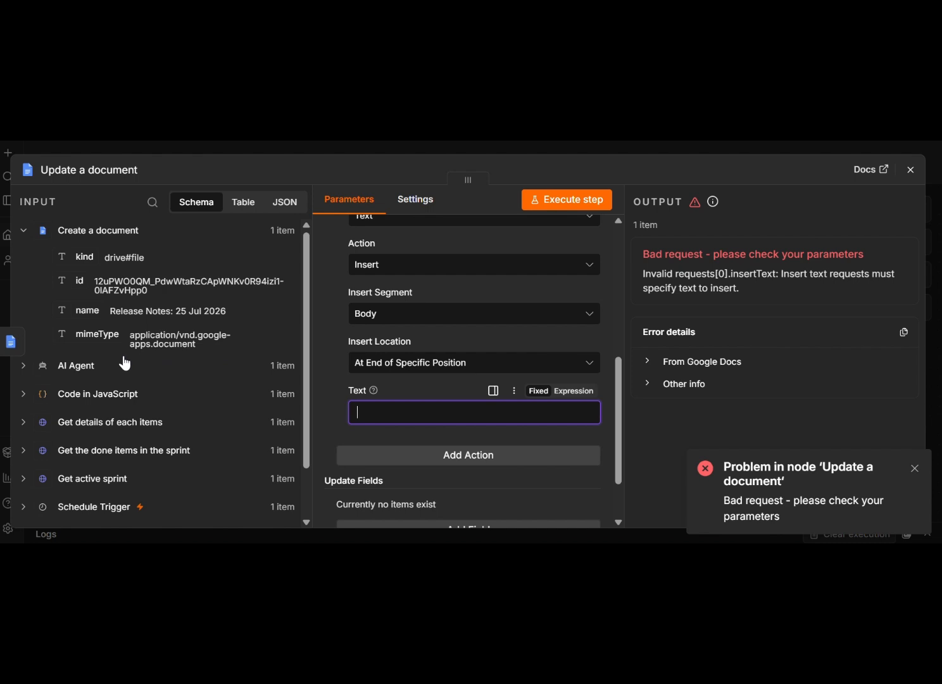
pyautogui.click(25, 367)
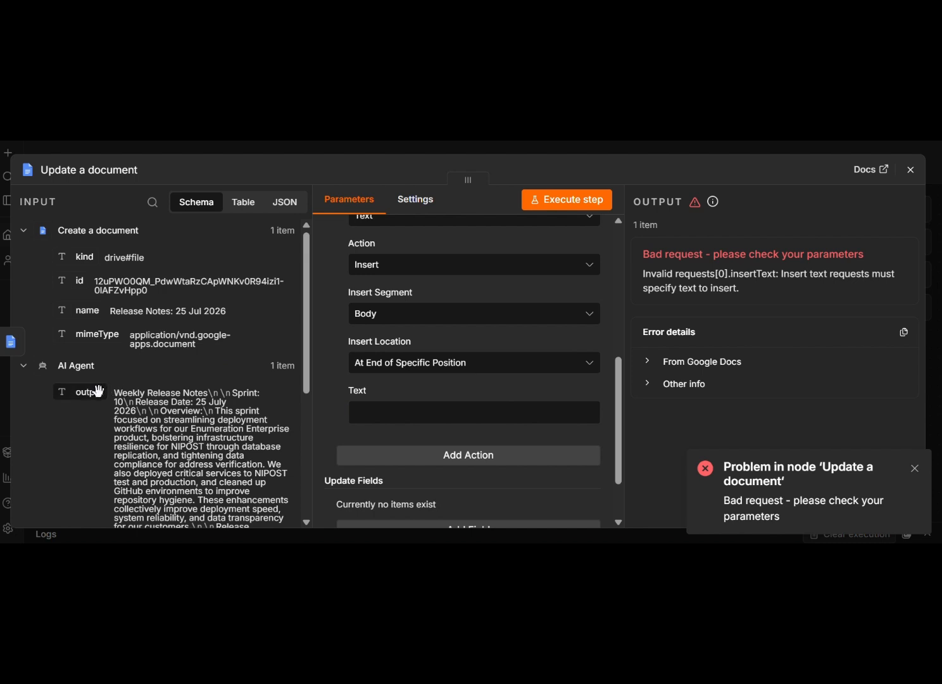
pyautogui.moveTo(106, 389); pyautogui.dragTo(406, 417)
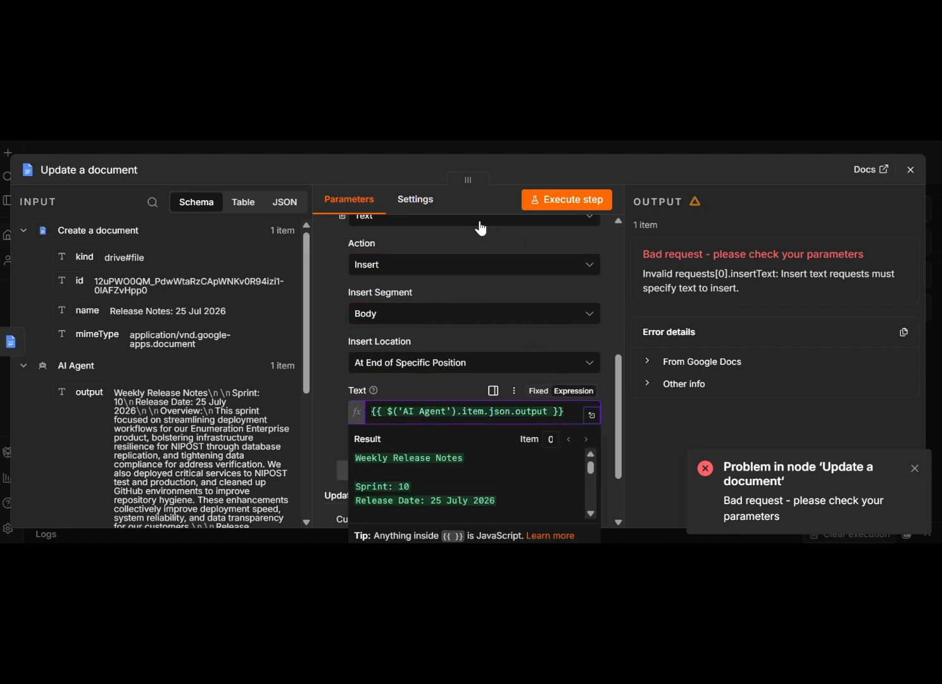
# Run the Update a document step and check the inserted release notes in the Google Docs document
pyautogui.click(541, 208)
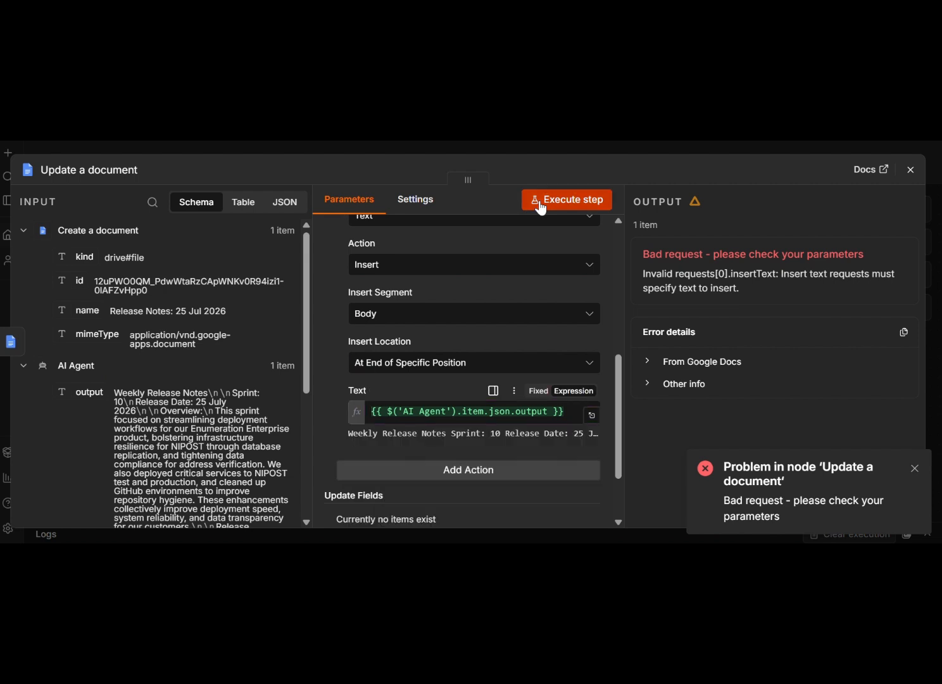
pyautogui.click(540, 205)
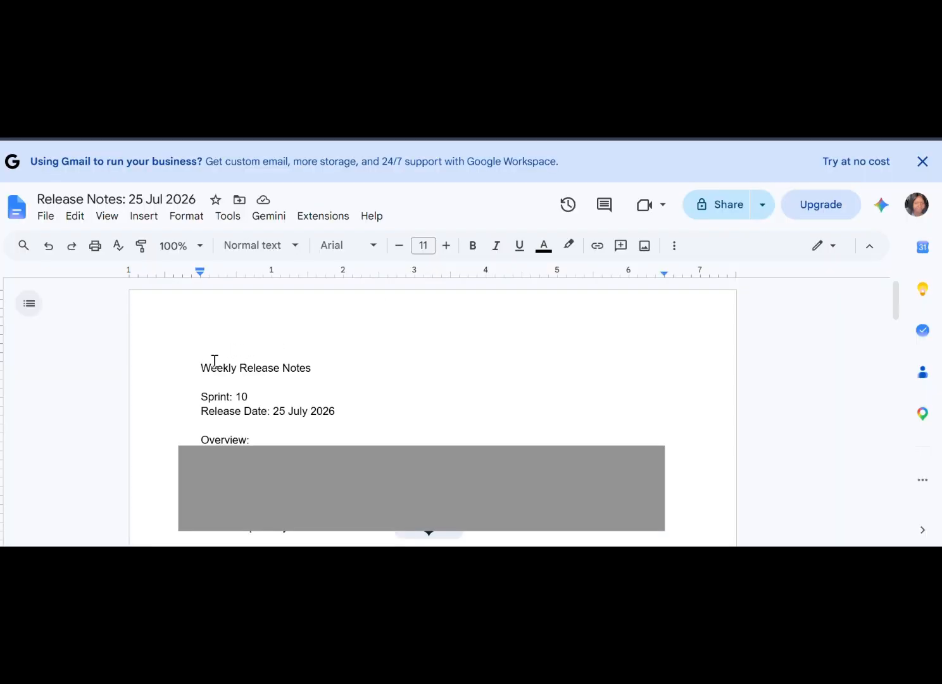
pyautogui.moveTo(201, 367); pyautogui.dragTo(424, 442)
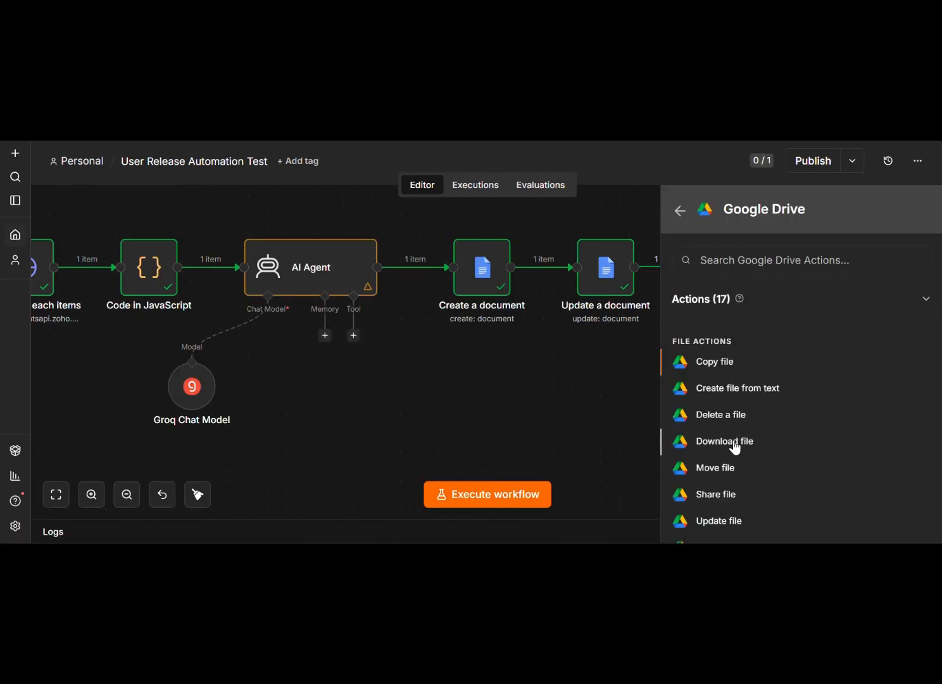
# In n8n, add a Google Drive "Download file" node after Update a document and map its File by ID to {{ $json.documentId }}
pyautogui.click(736, 447)
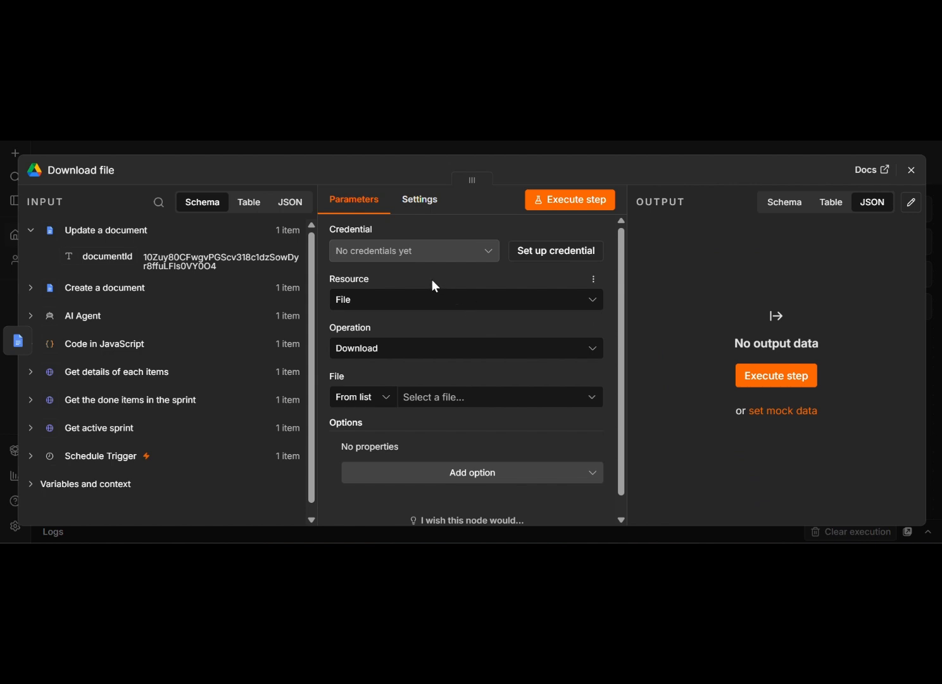
pyautogui.scroll(-1, 472, 380)
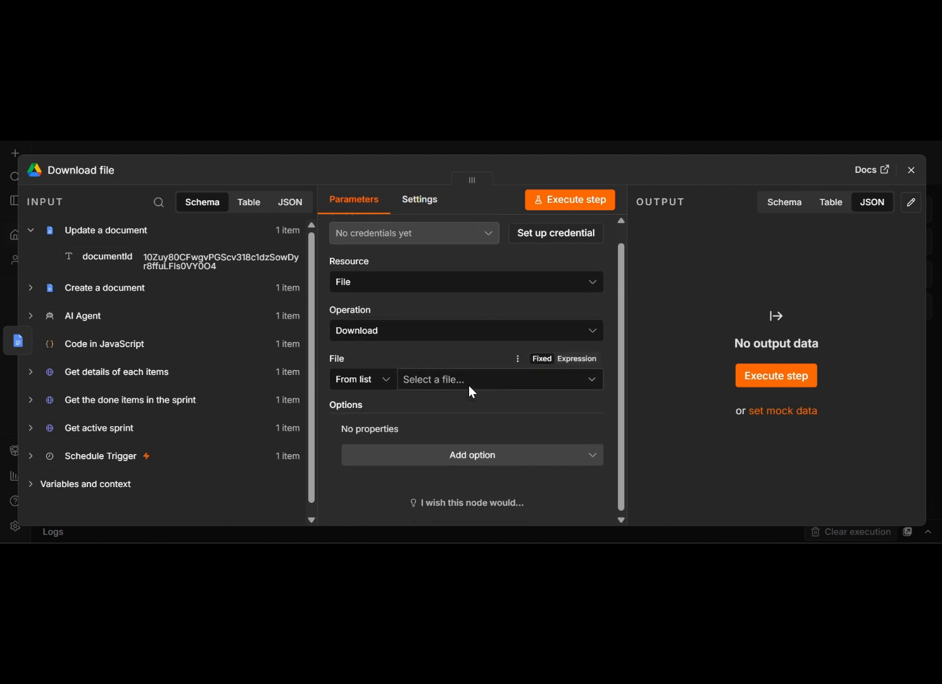
pyautogui.scroll(1, 470, 390)
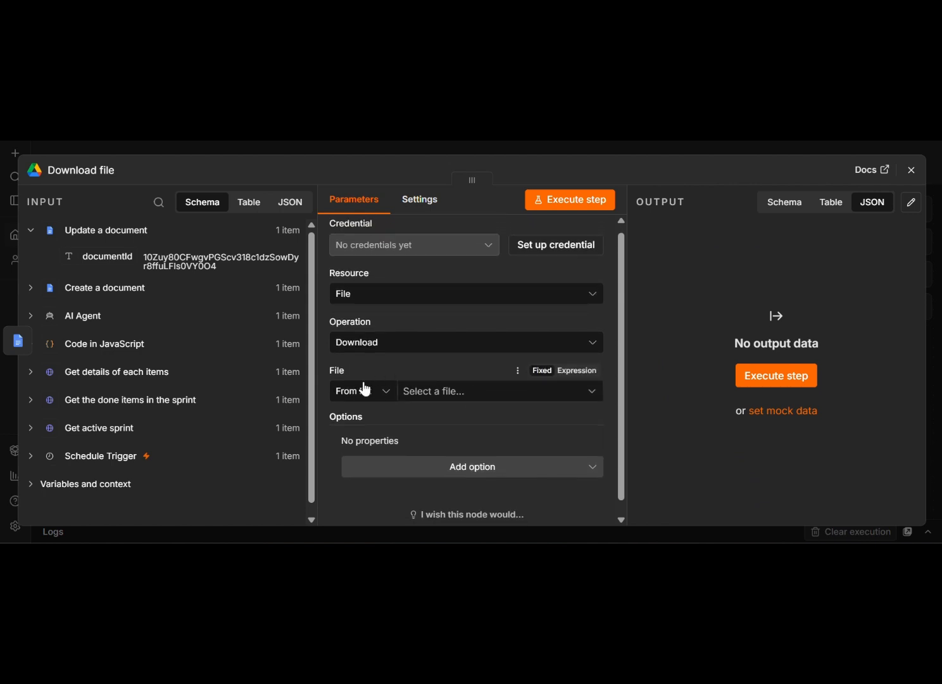
pyautogui.click(559, 373)
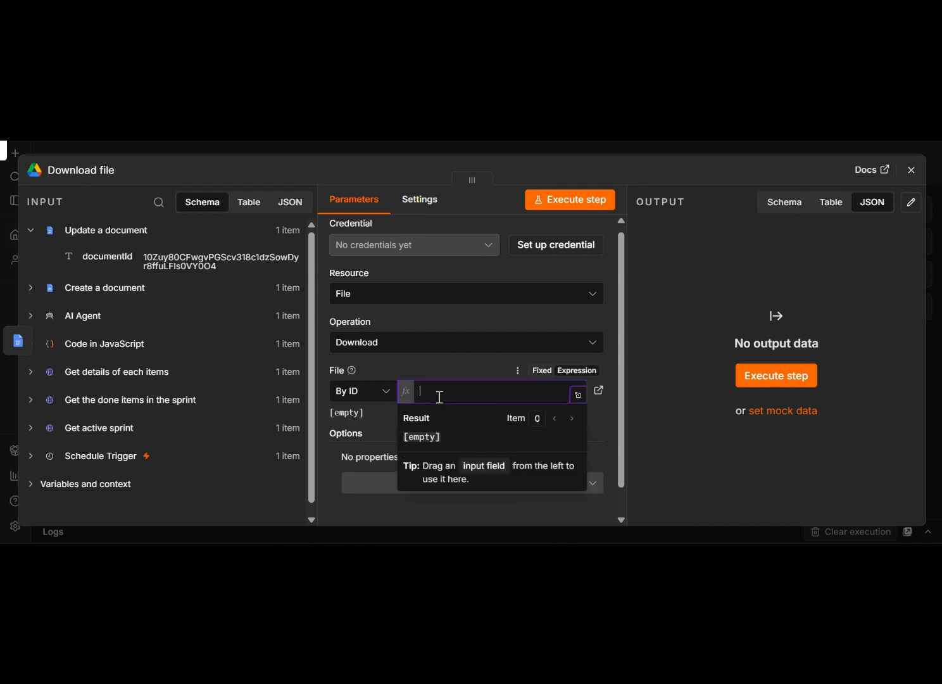
pyautogui.click(120, 258)
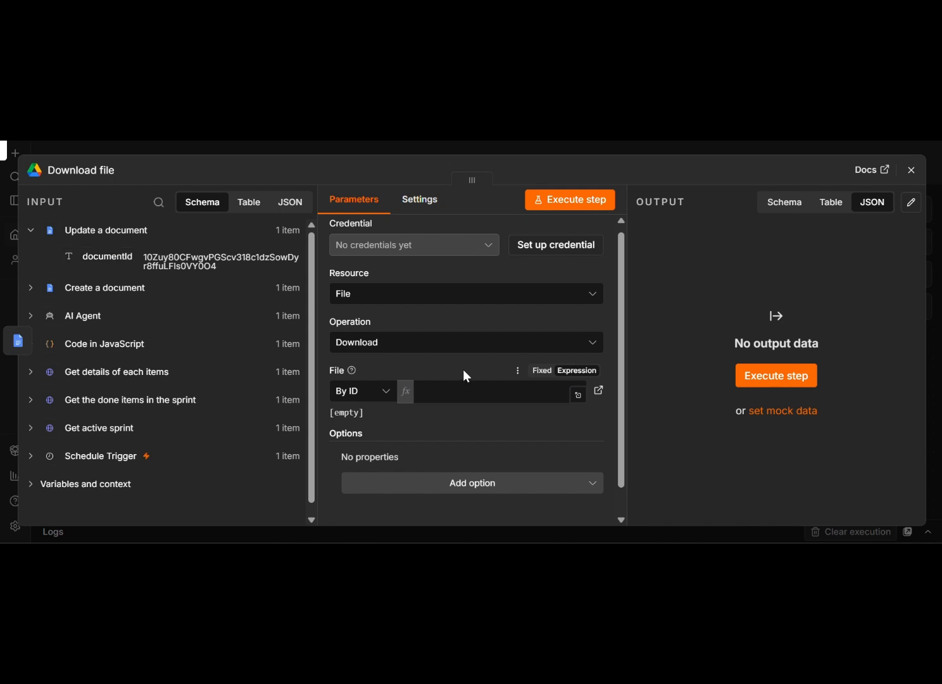
pyautogui.rightClick(453, 395)
pyautogui.click(347, 358)
pyautogui.moveTo(76, 253); pyautogui.dragTo(432, 388)
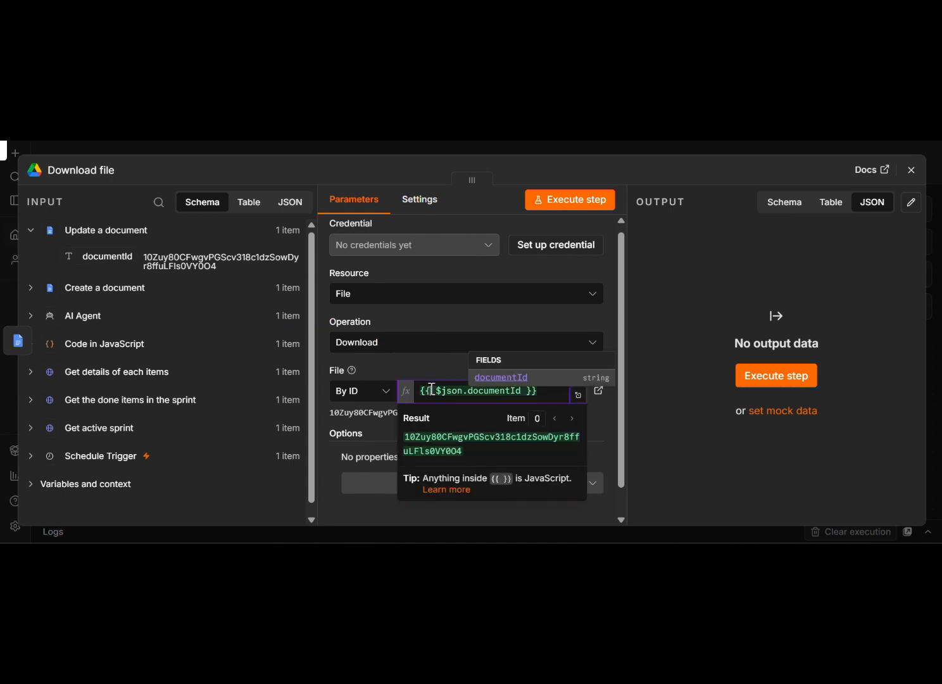
pyautogui.click(399, 367)
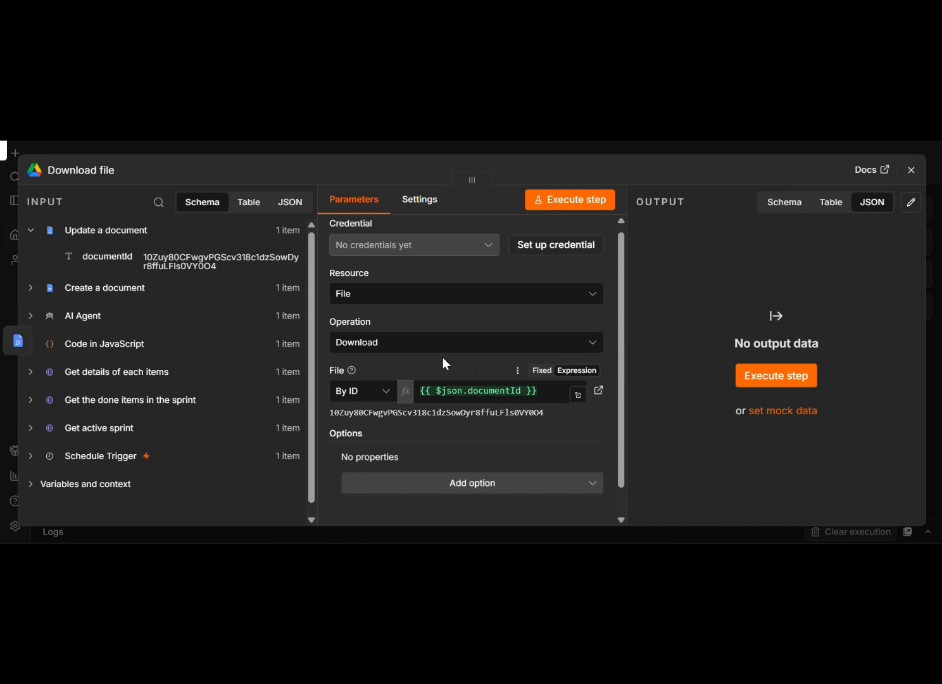
# Set up a Google Drive OAuth2 credential for the Download file node with its client ID and client secret, and save it
pyautogui.click(540, 246)
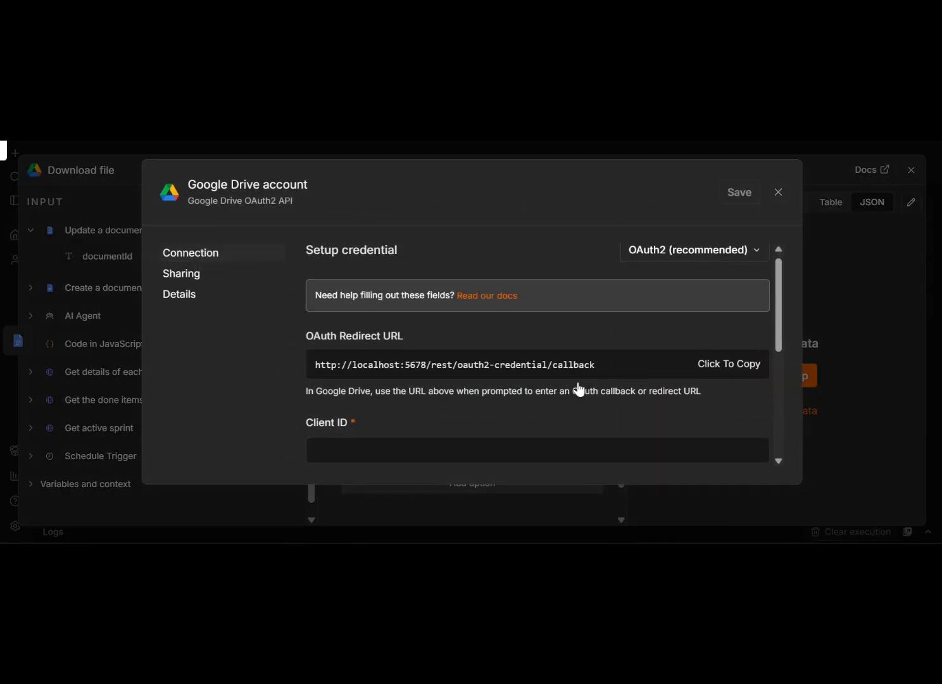
pyautogui.scroll(-1, 578, 388)
pyautogui.scroll(-1, 578, 386)
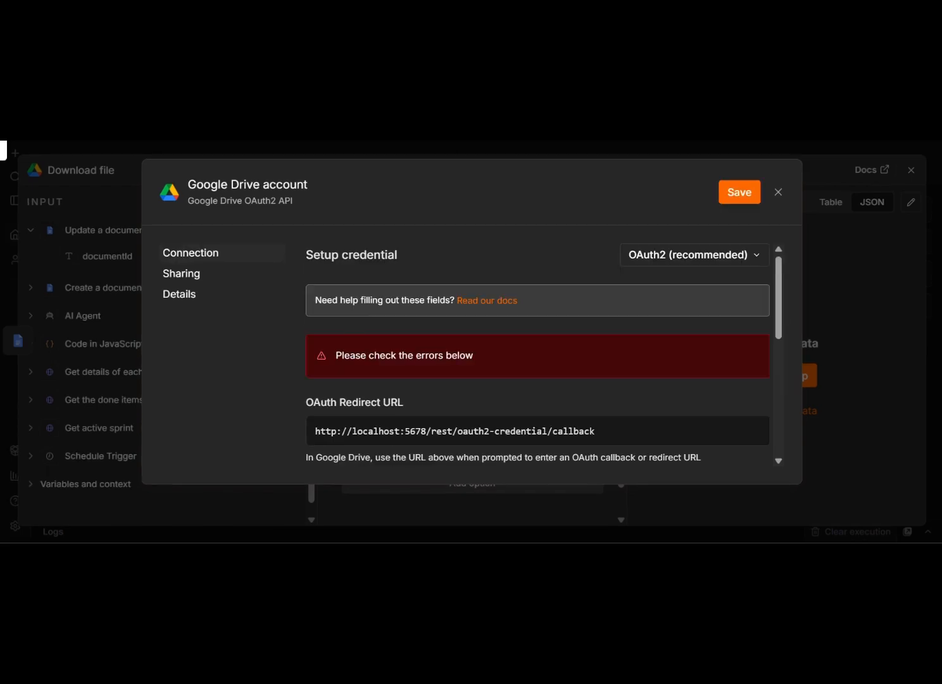
pyautogui.click(725, 199)
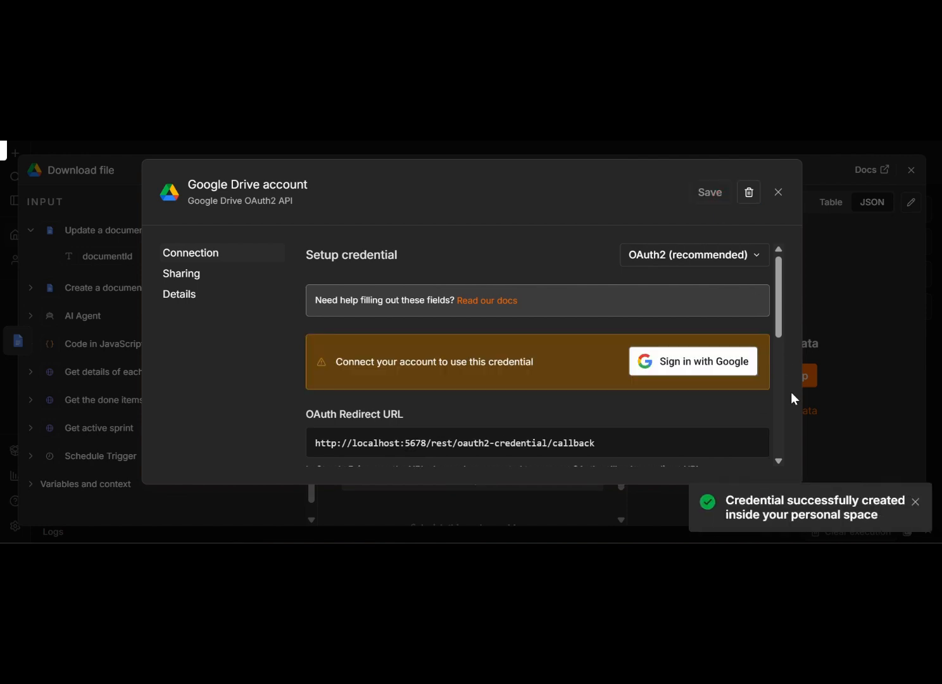
# Sign in with Google for the Drive credential, grant all requested access, and decline the browser's password update
pyautogui.click(705, 374)
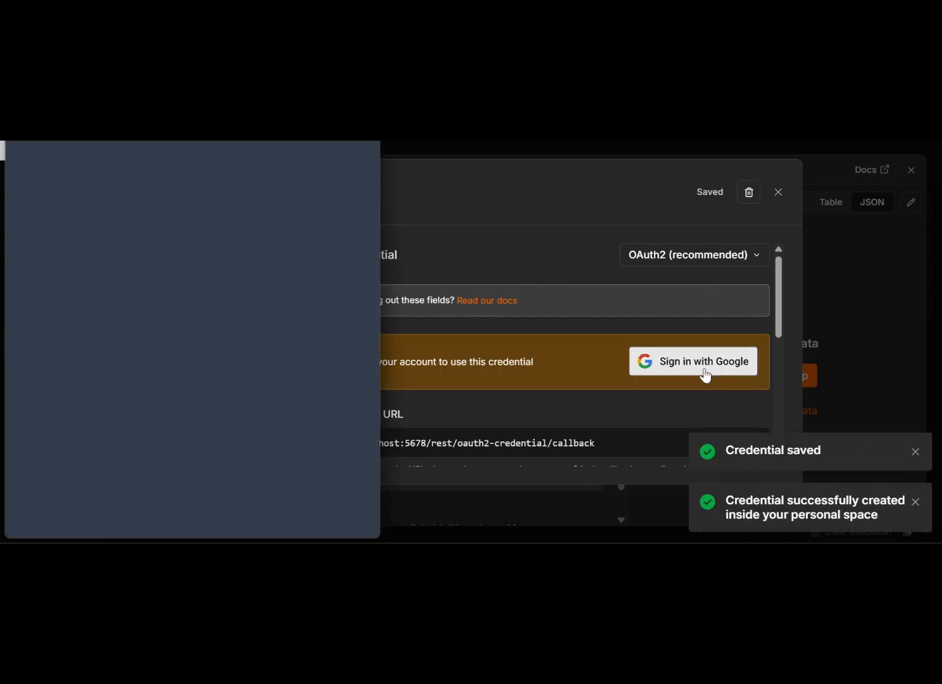
pyautogui.click(110, 269)
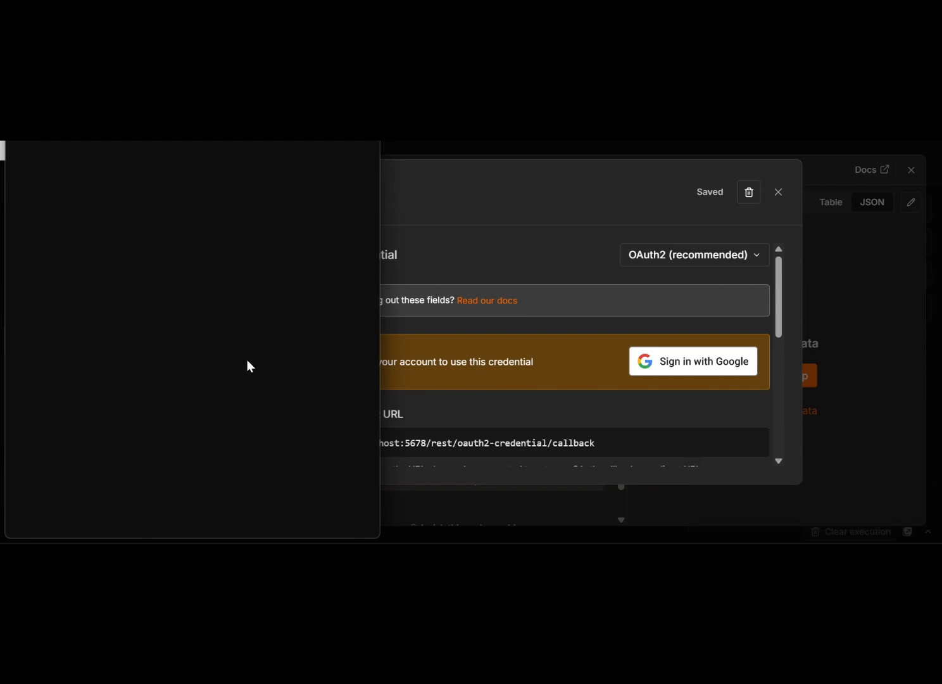
pyautogui.click(57, 301)
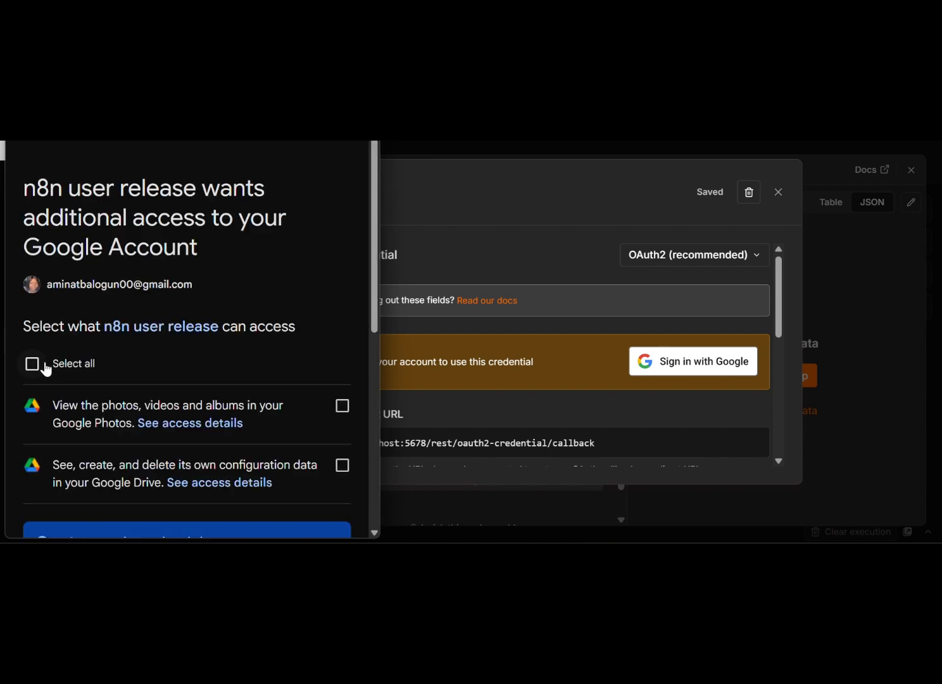
pyautogui.click(37, 363)
pyautogui.scroll(-5, 39, 370)
pyautogui.click(218, 475)
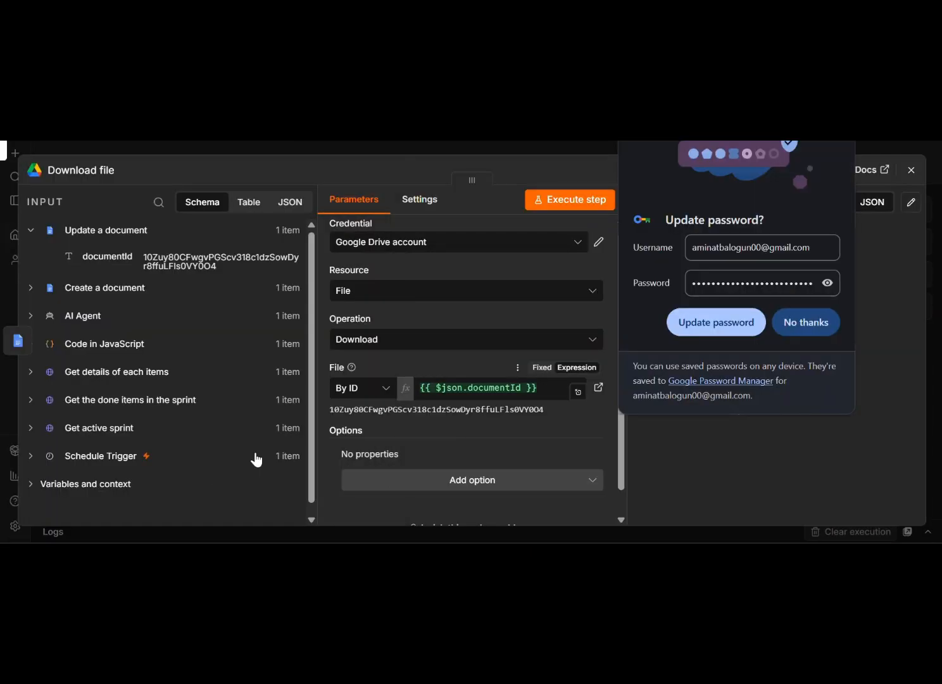
pyautogui.click(791, 332)
# Add the Google File Conversion option to the Download file node with Google Docs converted to PDF
pyautogui.scroll(-2, 471, 361)
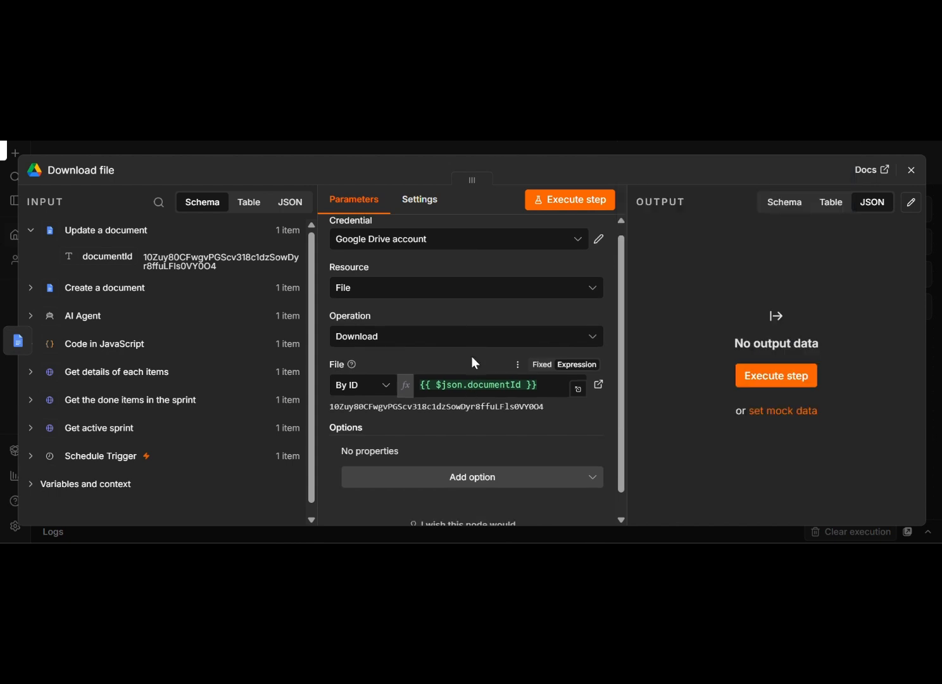
pyautogui.click(482, 467)
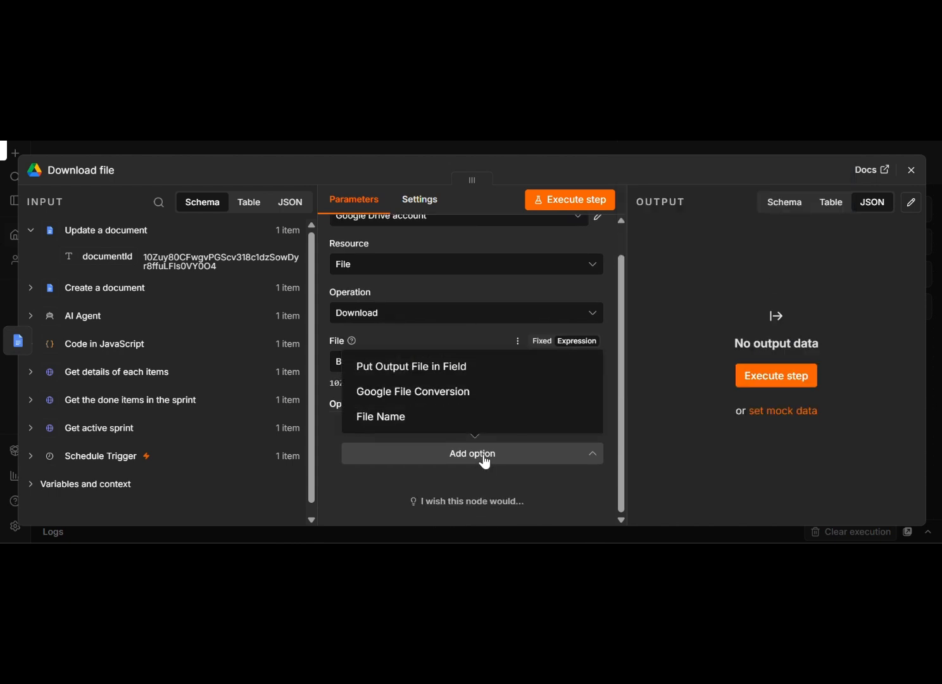
pyautogui.click(456, 392)
pyautogui.click(455, 423)
pyautogui.click(454, 418)
pyautogui.click(413, 282)
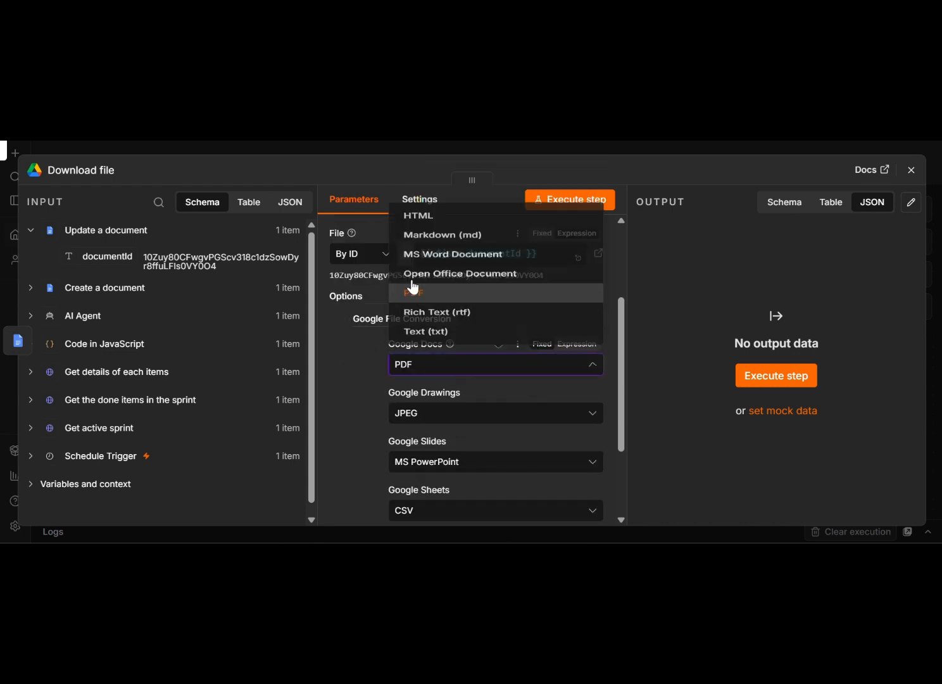
pyautogui.scroll(-4, 413, 373)
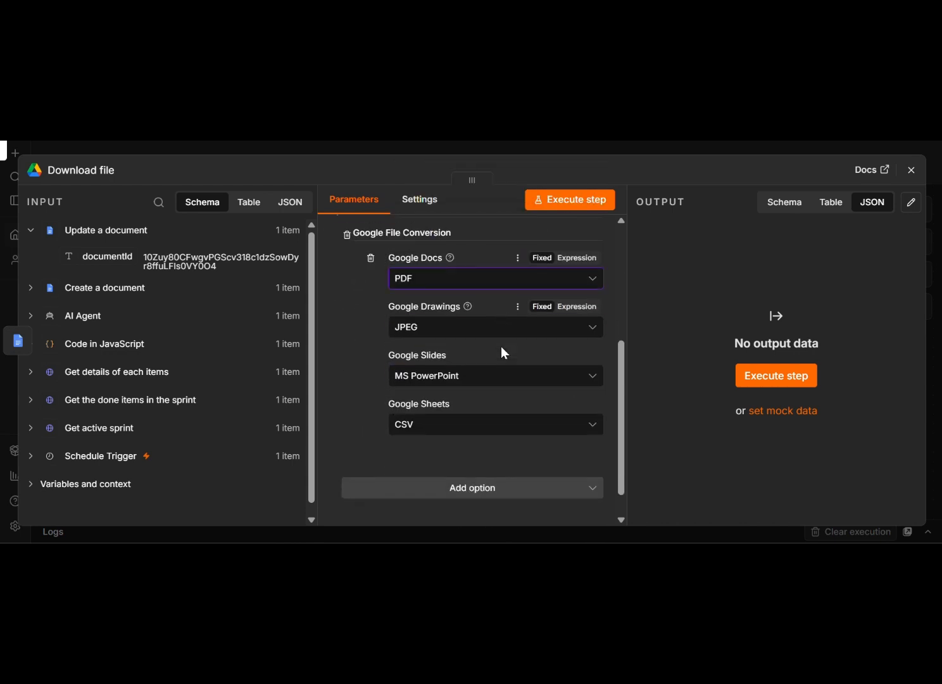
pyautogui.scroll(6, 501, 350)
# Run the Download file step, download the resulting PDF and review its release notes, and close the node
pyautogui.click(573, 200)
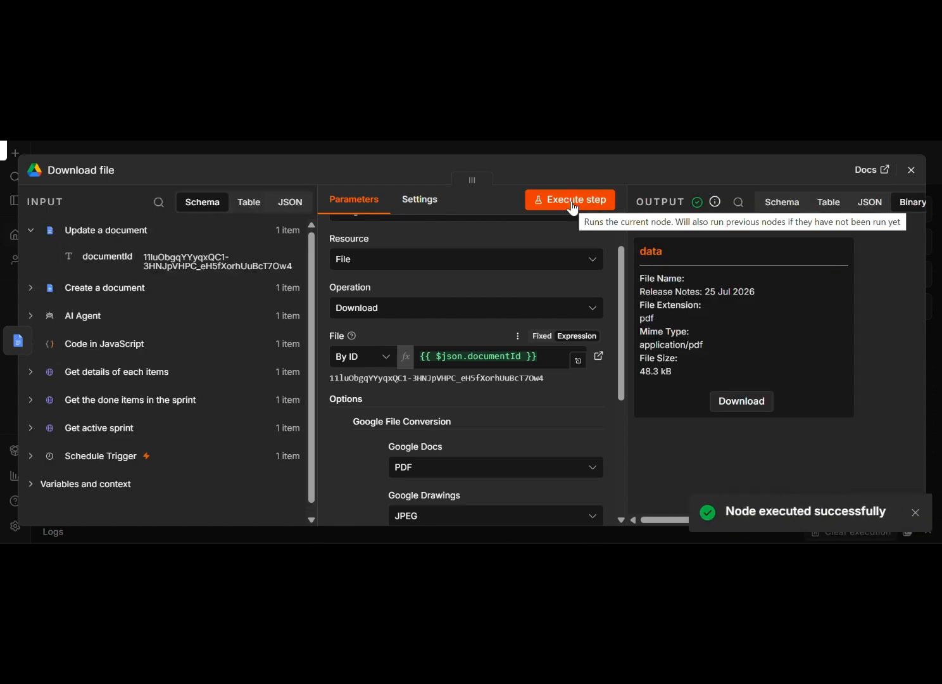
pyautogui.click(738, 406)
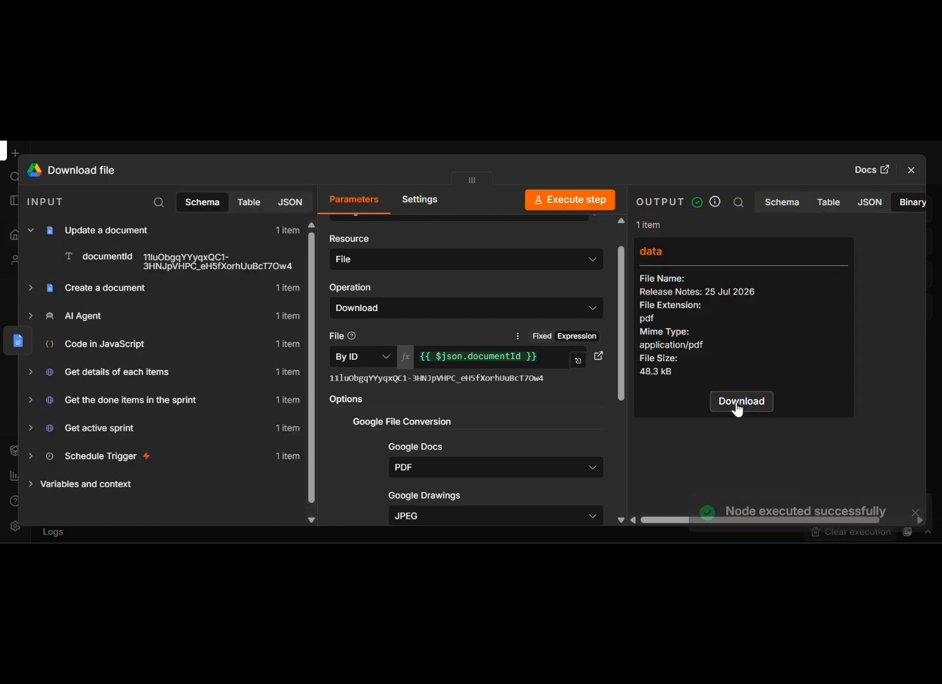
pyautogui.click(839, 133)
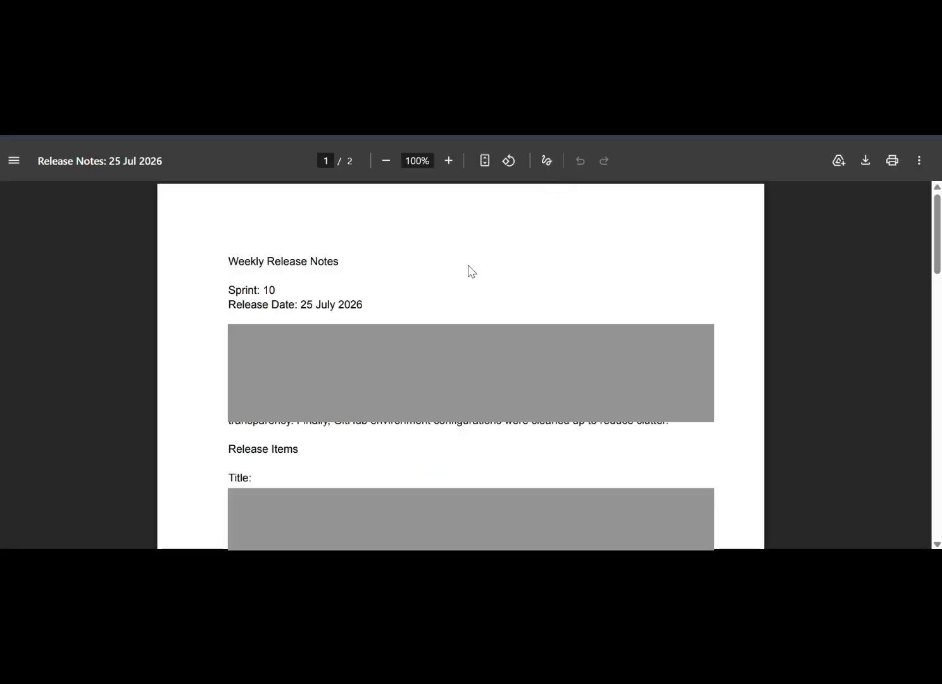
pyautogui.scroll(-1, 302, 319)
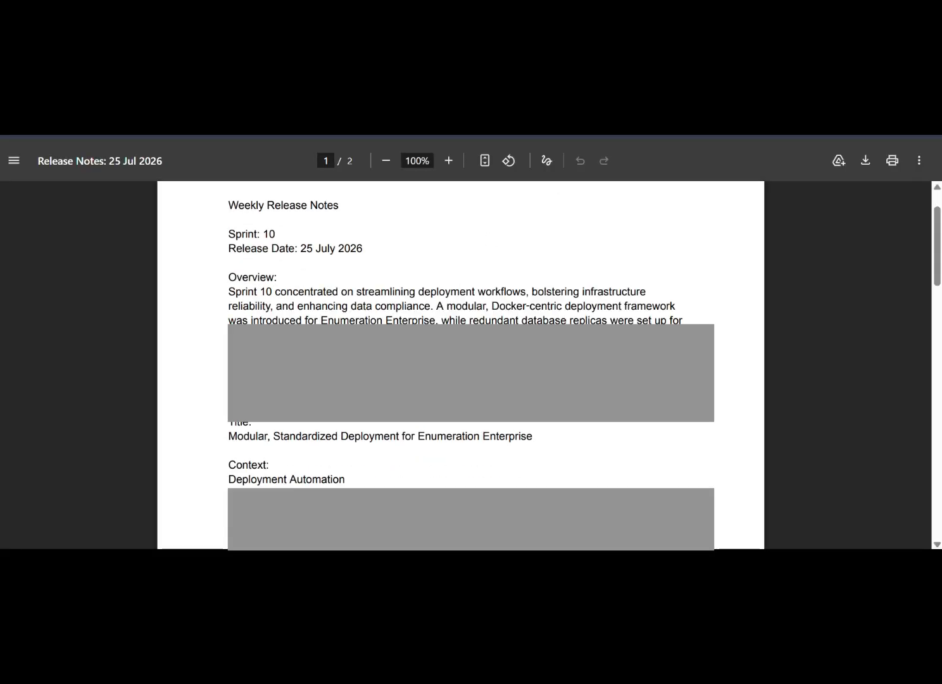
pyautogui.scroll(1, 318, 236)
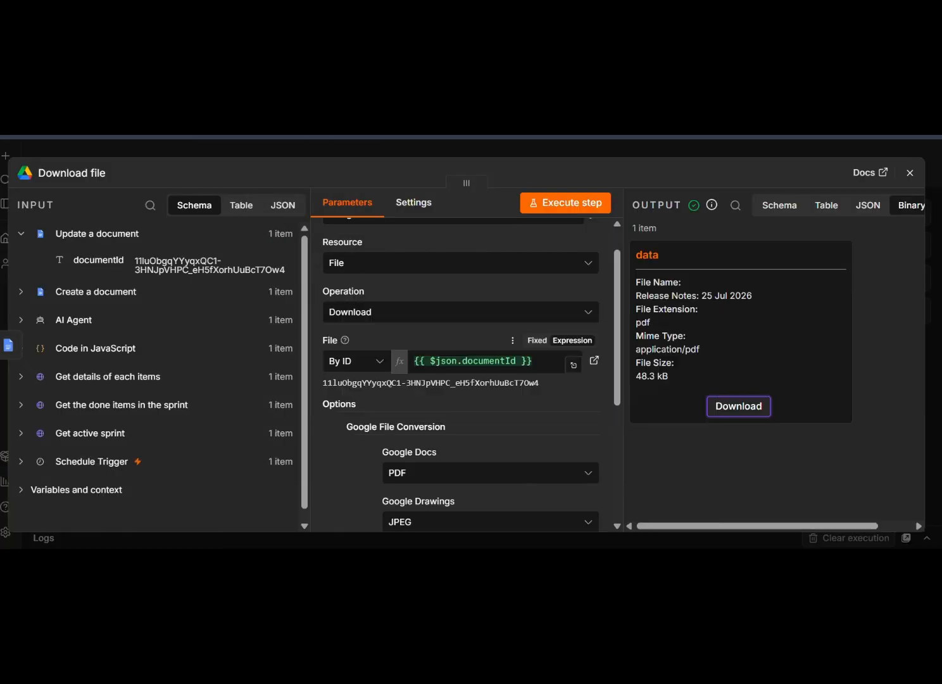
pyautogui.click(910, 173)
# Add a Gmail "Send a message" node after the Download file node
pyautogui.hscroll(1, 789, 310)
pyautogui.scroll(1, 789, 310)
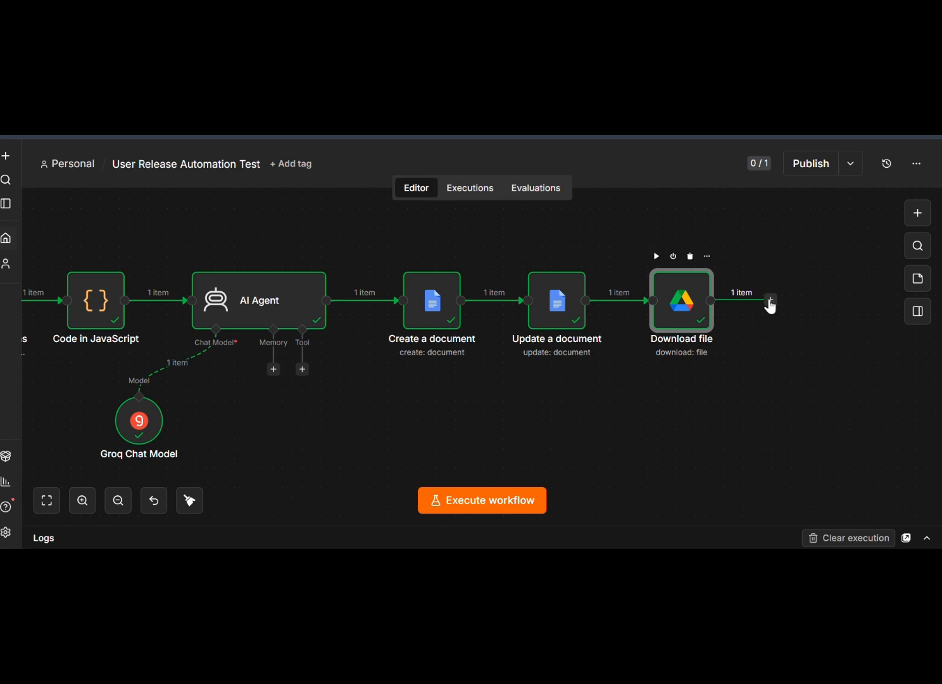
pyautogui.click(770, 300)
pyautogui.write('gm')
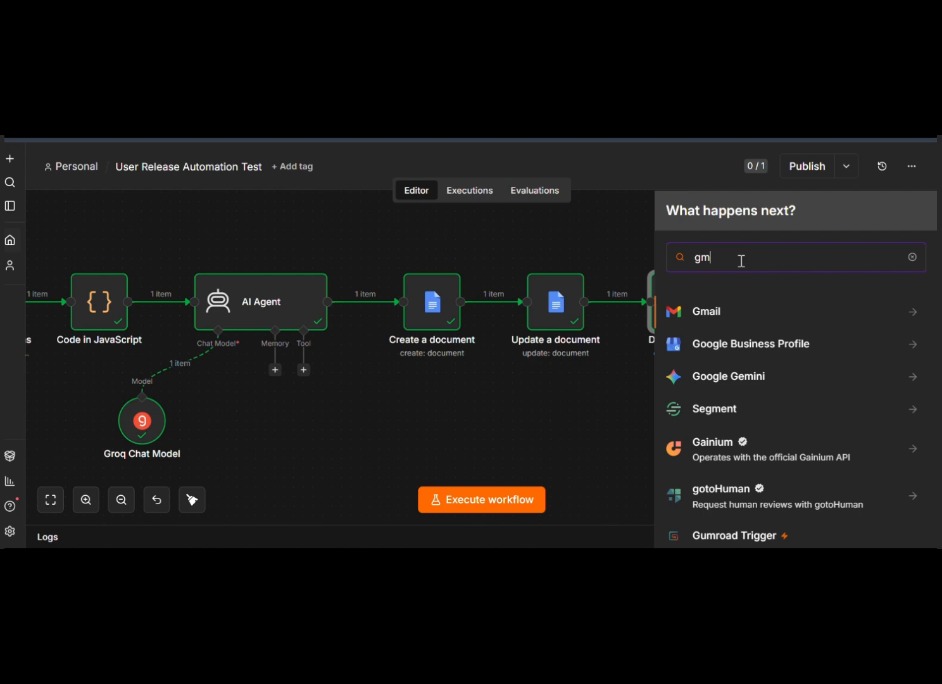
pyautogui.click(716, 313)
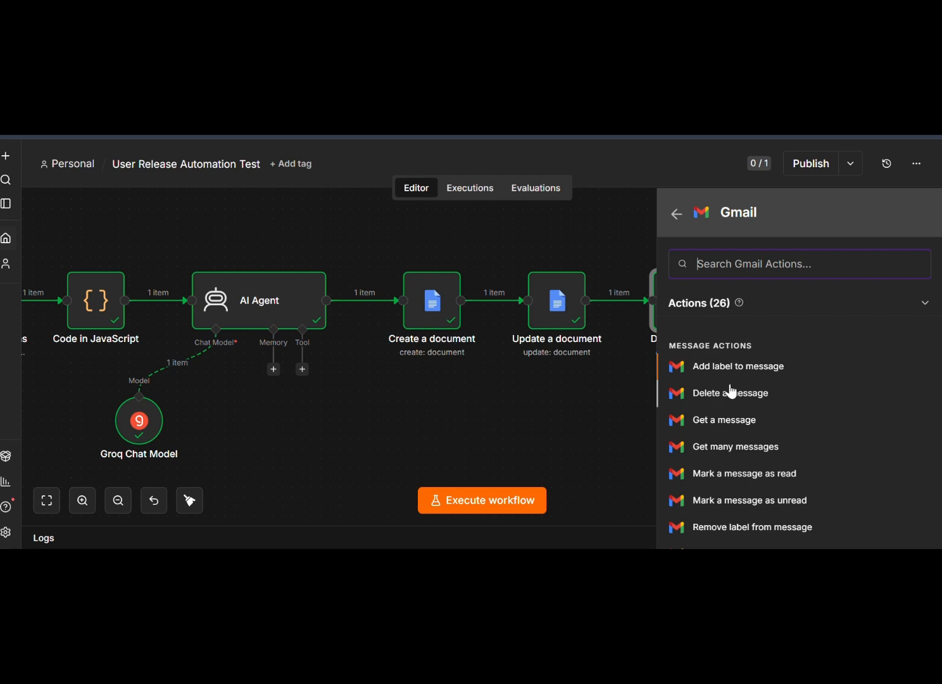
pyautogui.scroll(-3, 728, 452)
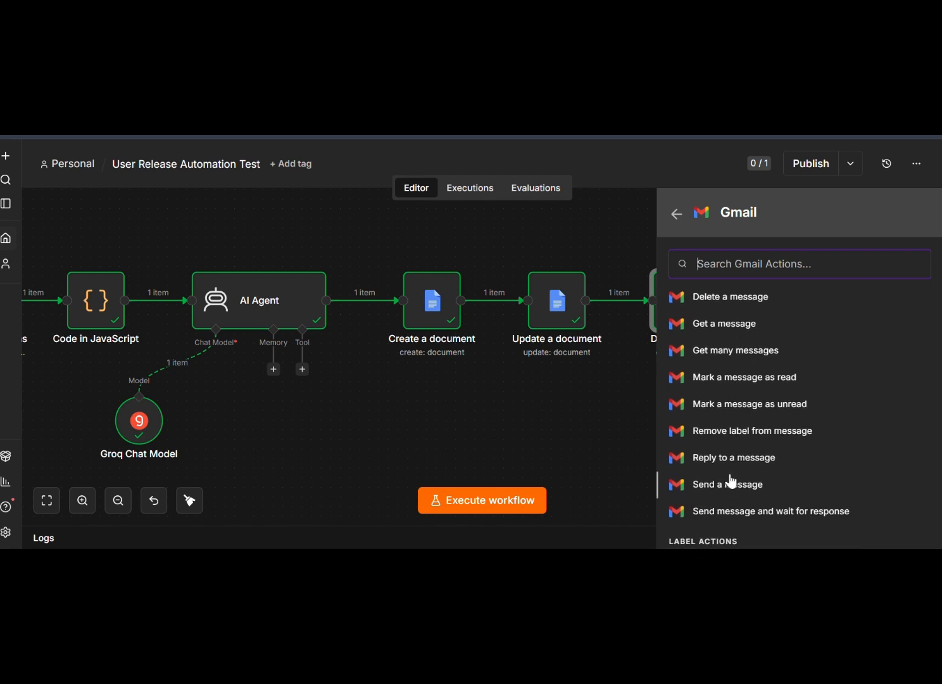
pyautogui.click(718, 483)
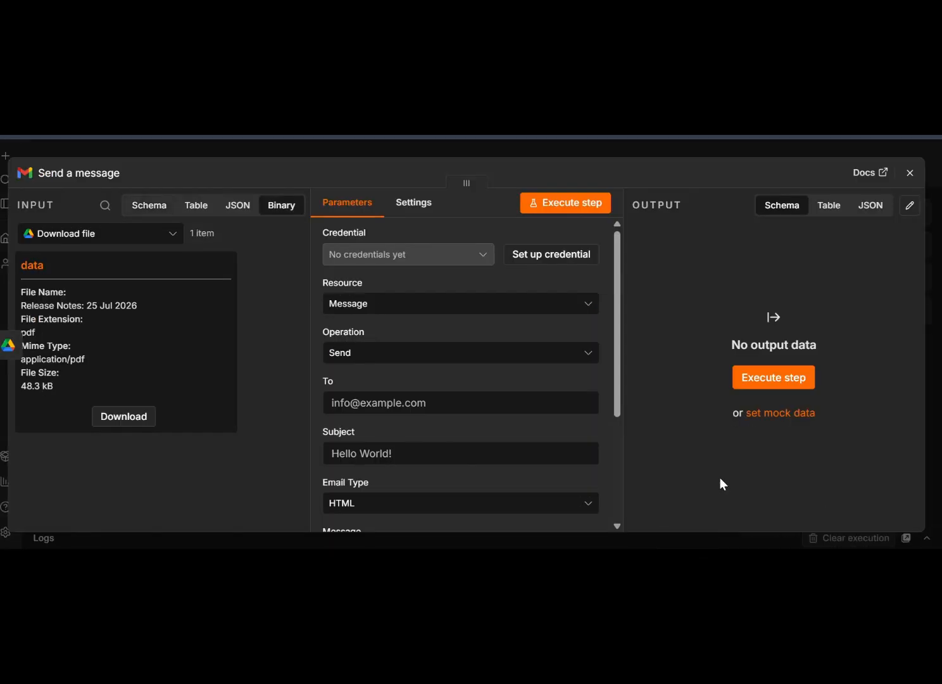
# Fill in the recipient's e-mail, set the subject to Release Note: {{ $now.toFormat('dd-MM-yyyy') }} and the email type to Text
pyautogui.click(370, 409)
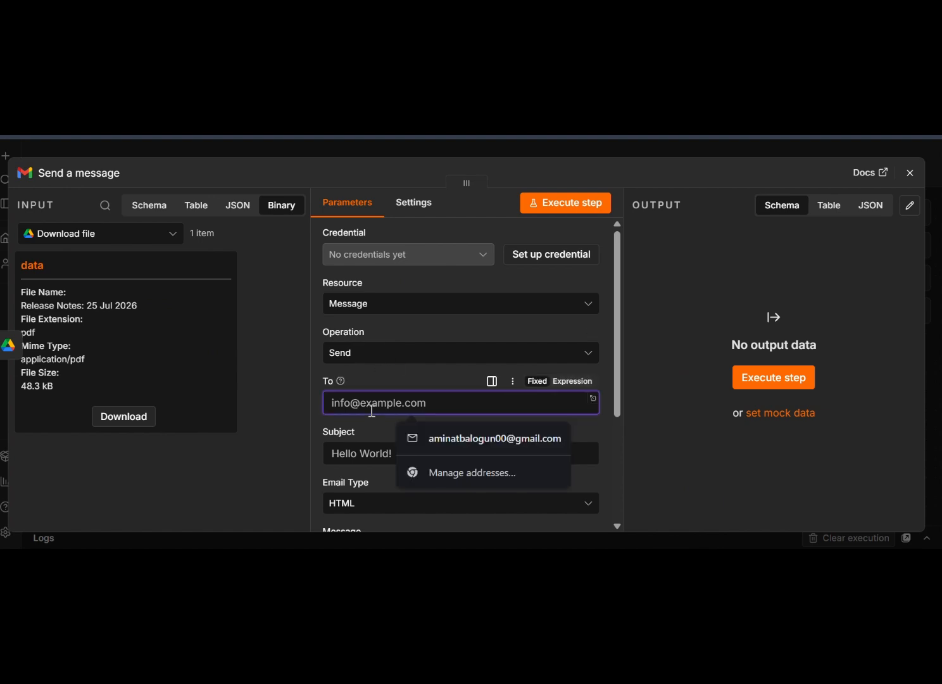
pyautogui.click(454, 436)
pyautogui.click(396, 454)
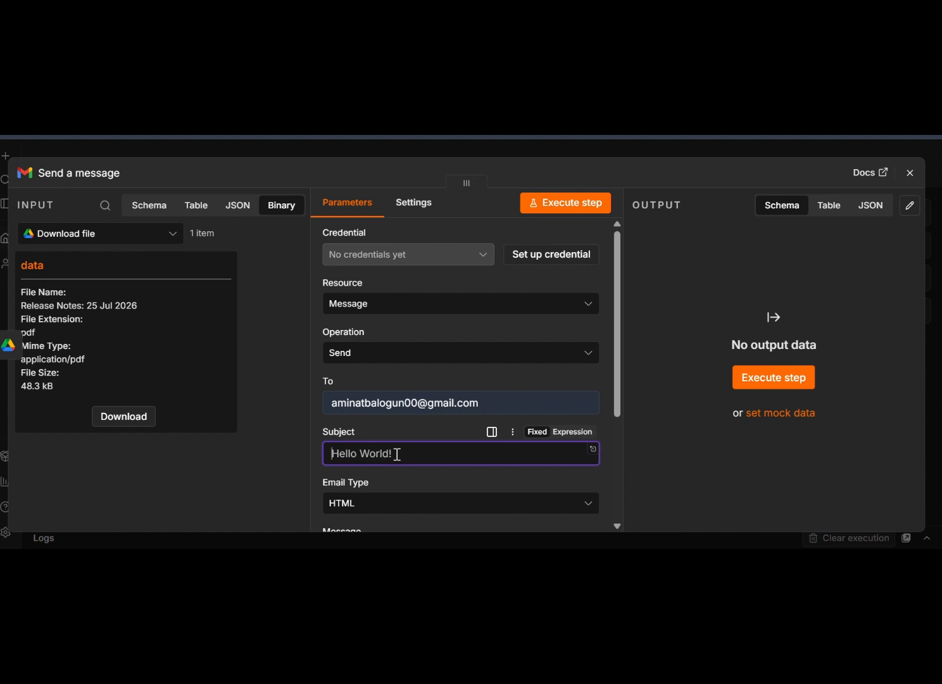
pyautogui.write('Release Note:')
pyautogui.scroll(-3, 419, 486)
pyautogui.write("{{ $now.toFormat('dd-MM-yyyy') }}")
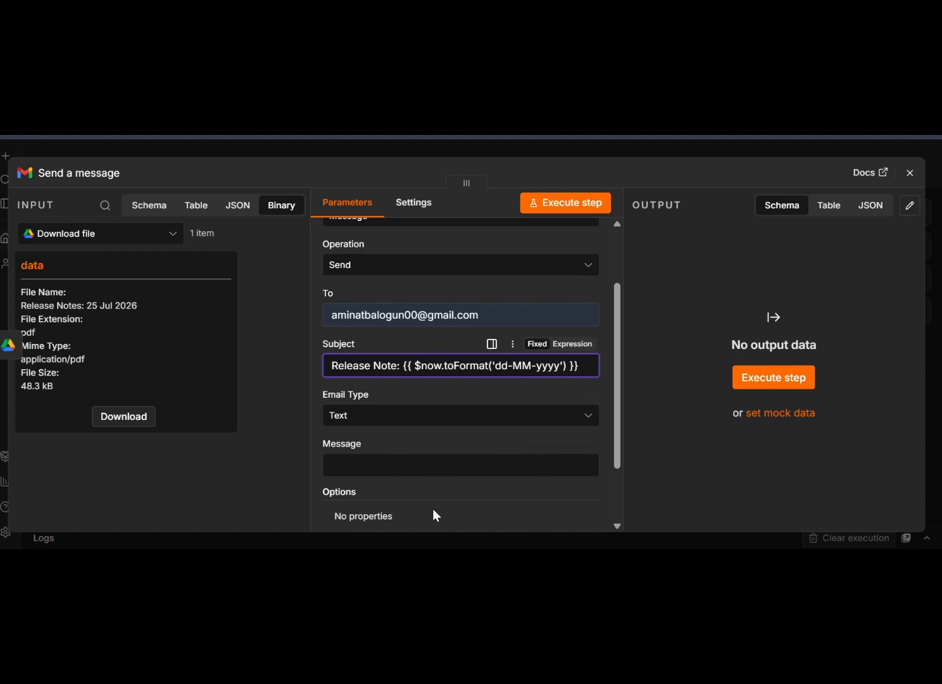
# Fill the message with a release-notes announcement containing {{ $now.toFormat('dd-MM-yyyy') }} and preview it as Markdown in the expanded expression editor
pyautogui.click(407, 461)
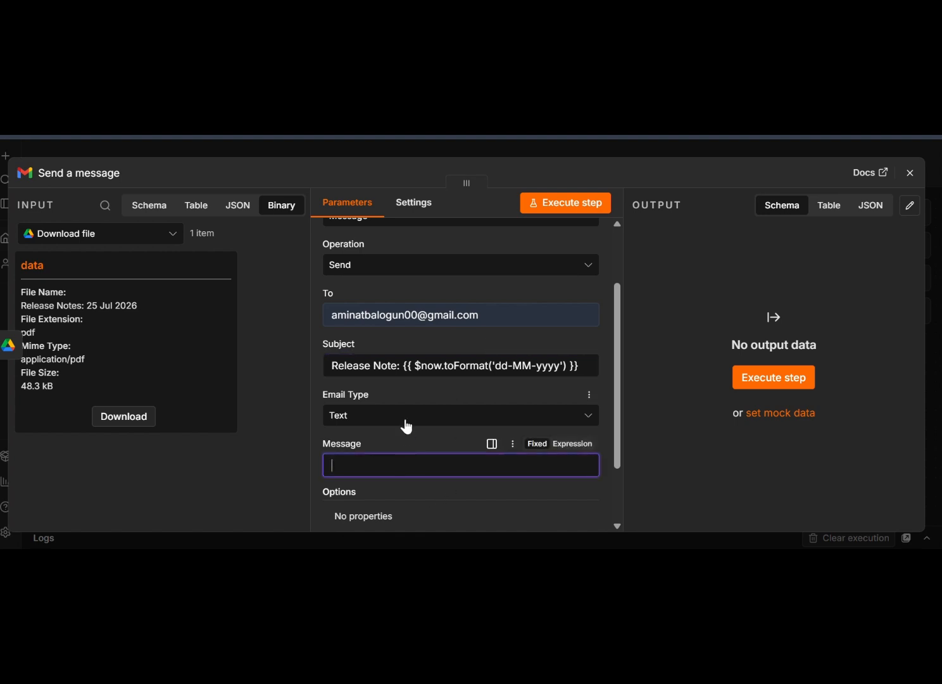
pyautogui.scroll(-1, 406, 427)
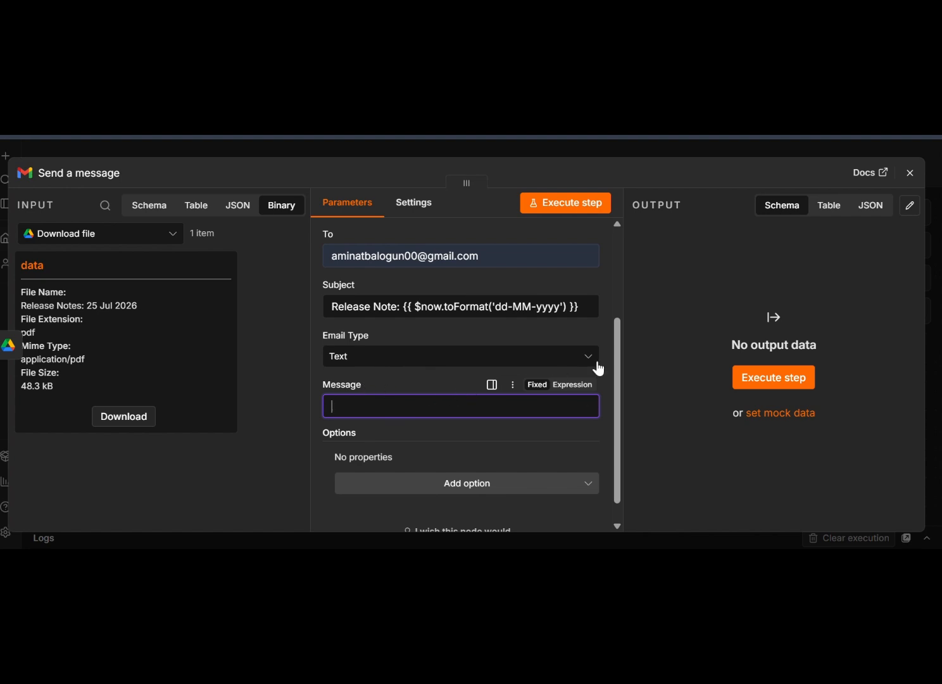
pyautogui.scroll(-1, 433, 456)
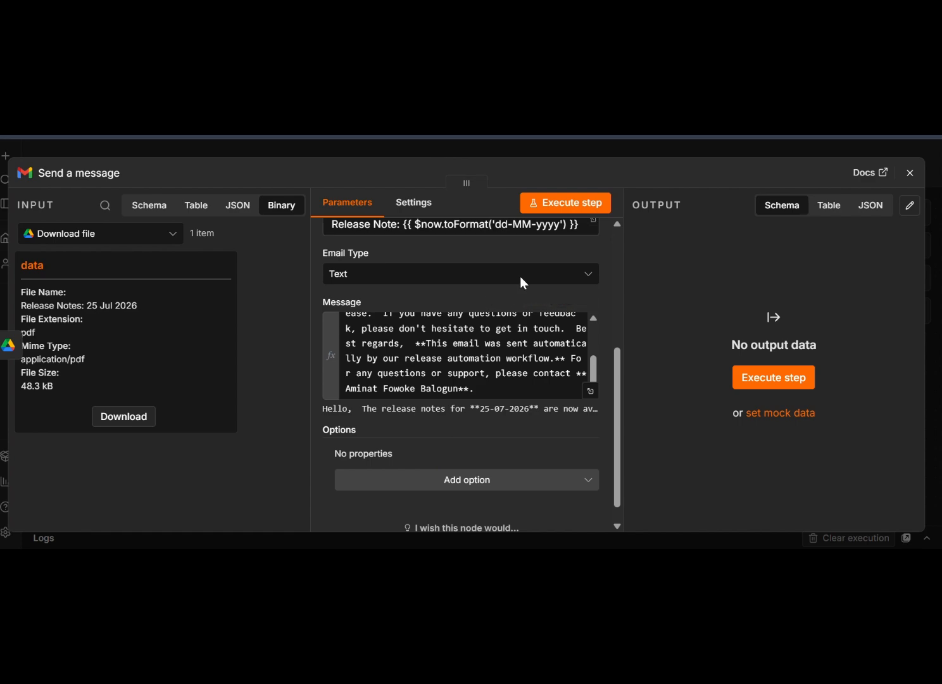
pyautogui.click(591, 392)
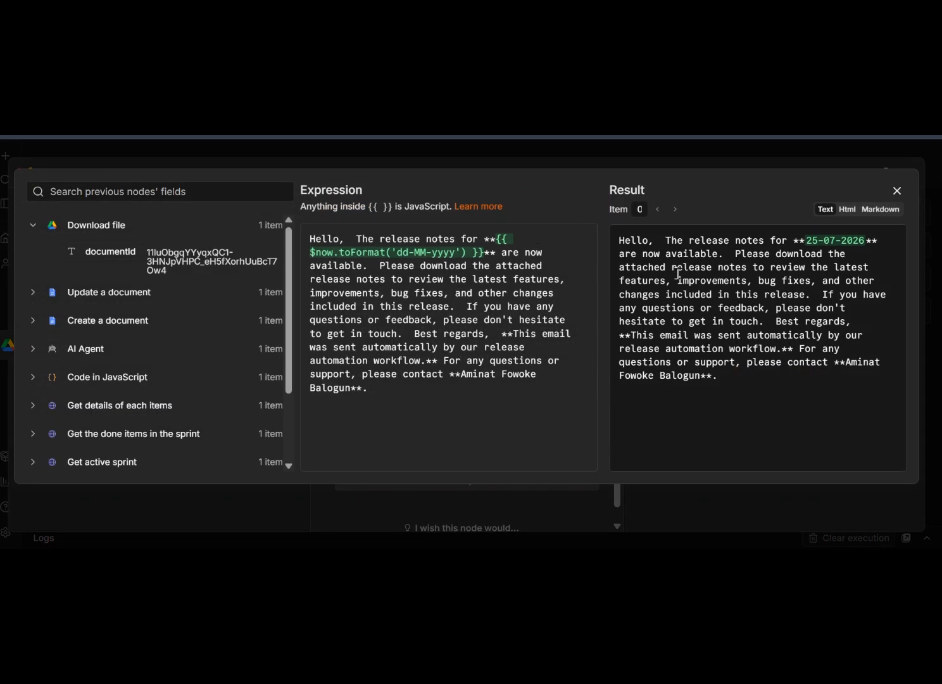
pyautogui.click(880, 210)
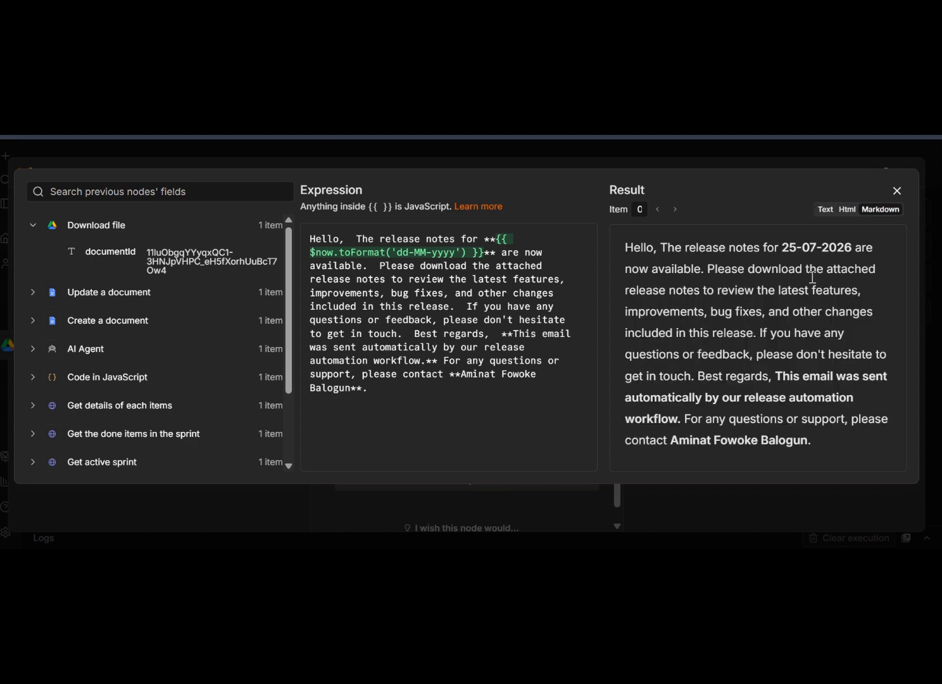
# Break the message into separate paragraphs starting at "Please download", "If you have any questions" and "Best regards"
pyautogui.click(378, 267)
pyautogui.press('Return')
pyautogui.press('Return')
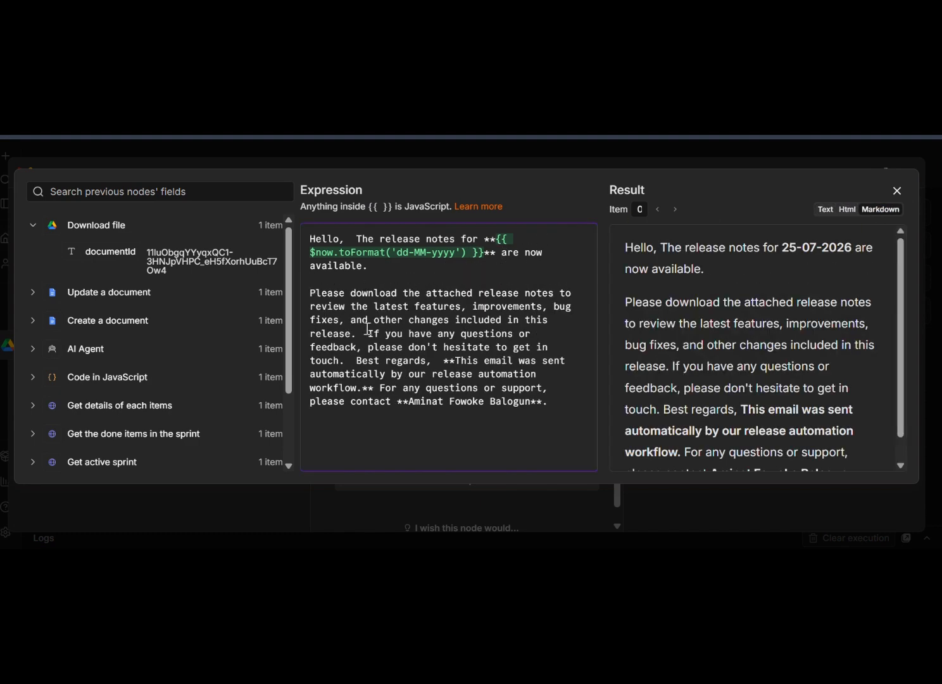
pyautogui.click(368, 330)
pyautogui.press('Return')
pyautogui.press('Return')
pyautogui.click(500, 372)
pyautogui.press('Return')
pyautogui.press('Return')
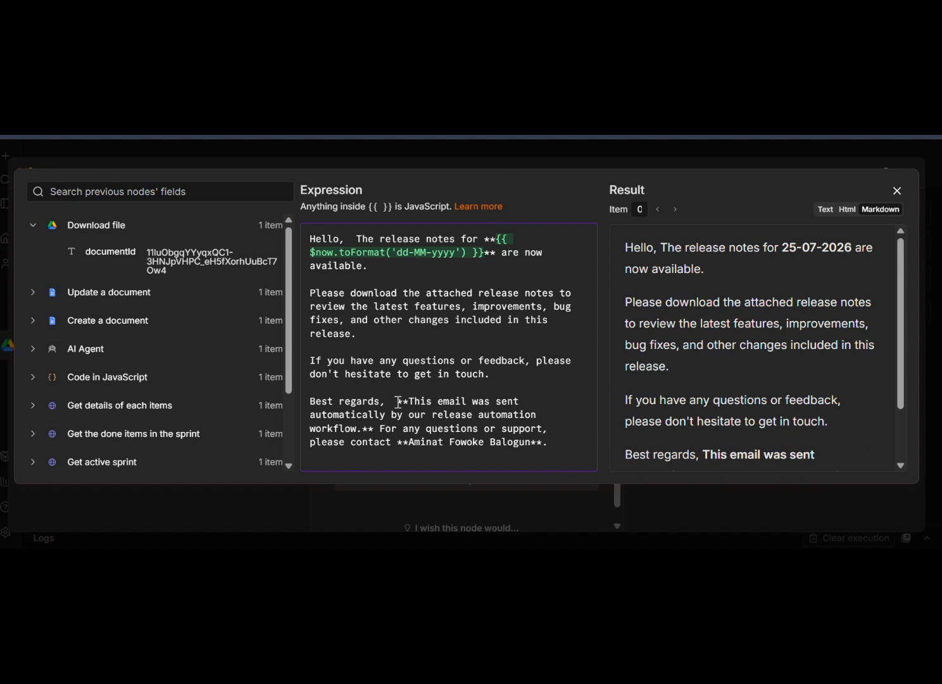
# Put the automated-email notice on its own line and set off the support sentence and the "Hello," greeting with blank lines
pyautogui.click(398, 402)
pyautogui.press('Return')
pyautogui.click(491, 428)
pyautogui.press('Return')
pyautogui.press('Return')
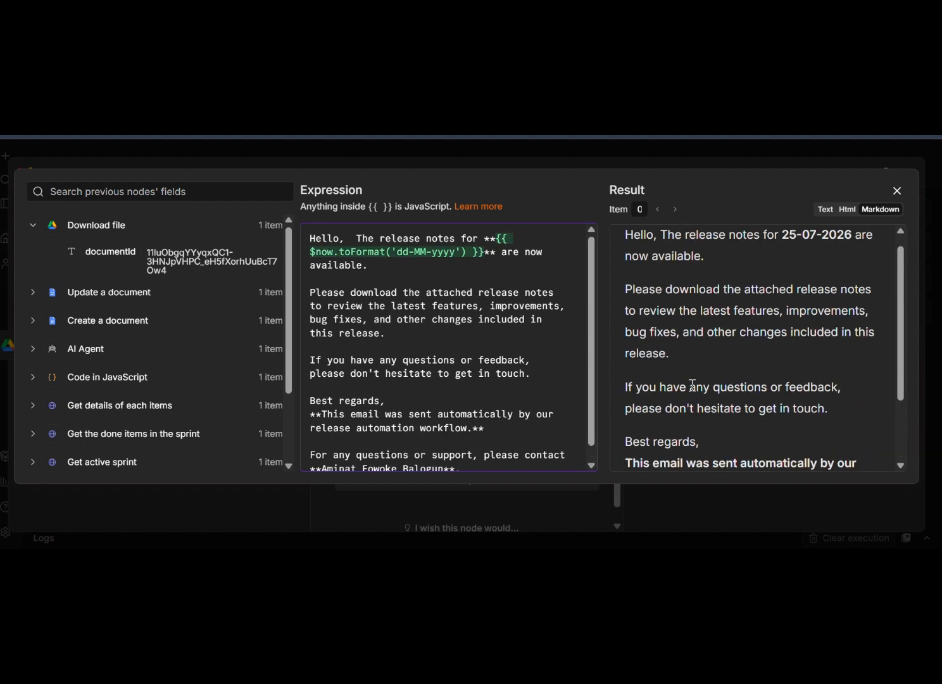
pyautogui.click(354, 239)
pyautogui.press('Return')
pyautogui.press('Return')
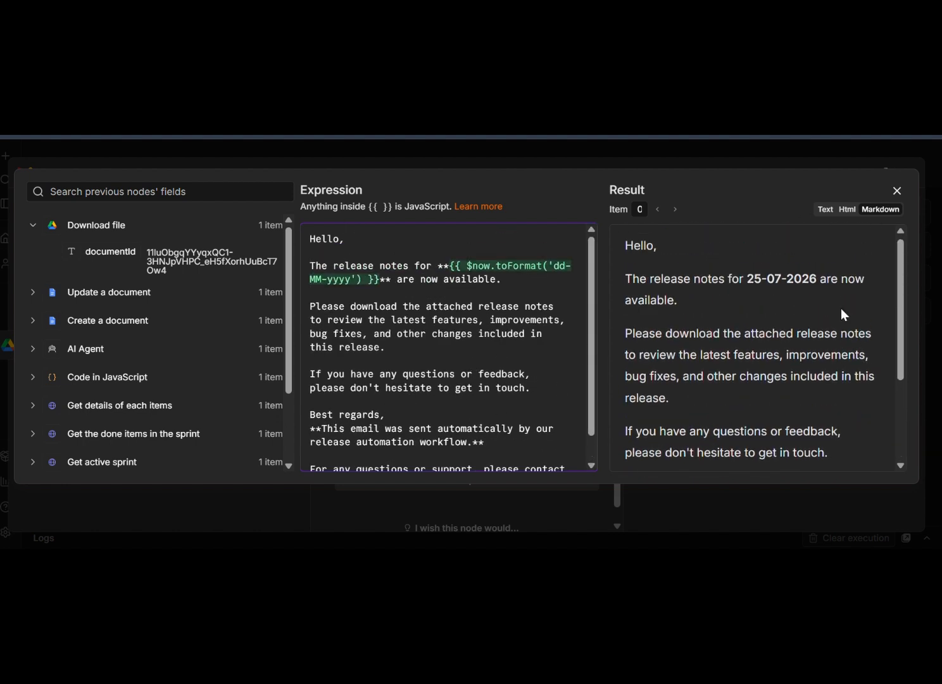
# Reword the opening sentence to start with "New releases for" before the date expression, and close the expression editor
pyautogui.doubleClick(318, 266)
pyautogui.write('New releases')
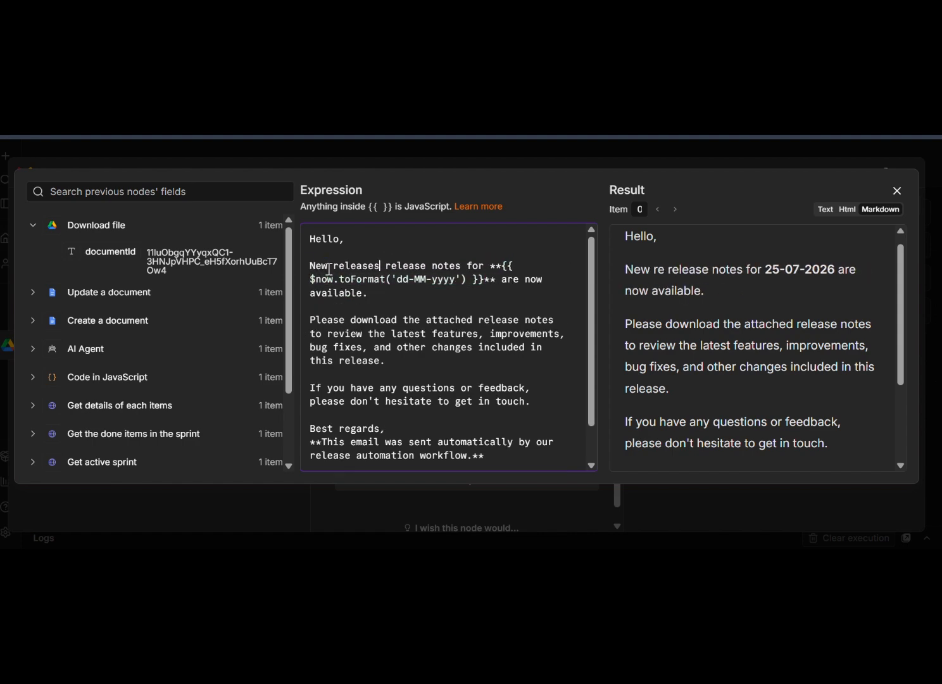
pyautogui.moveTo(385, 266); pyautogui.dragTo(475, 265)
pyautogui.press('BackSpace')
pyautogui.click(897, 190)
# Set the email type to HTML and change the subject's wording before the date expression to "Available Updates"
pyautogui.click(499, 369)
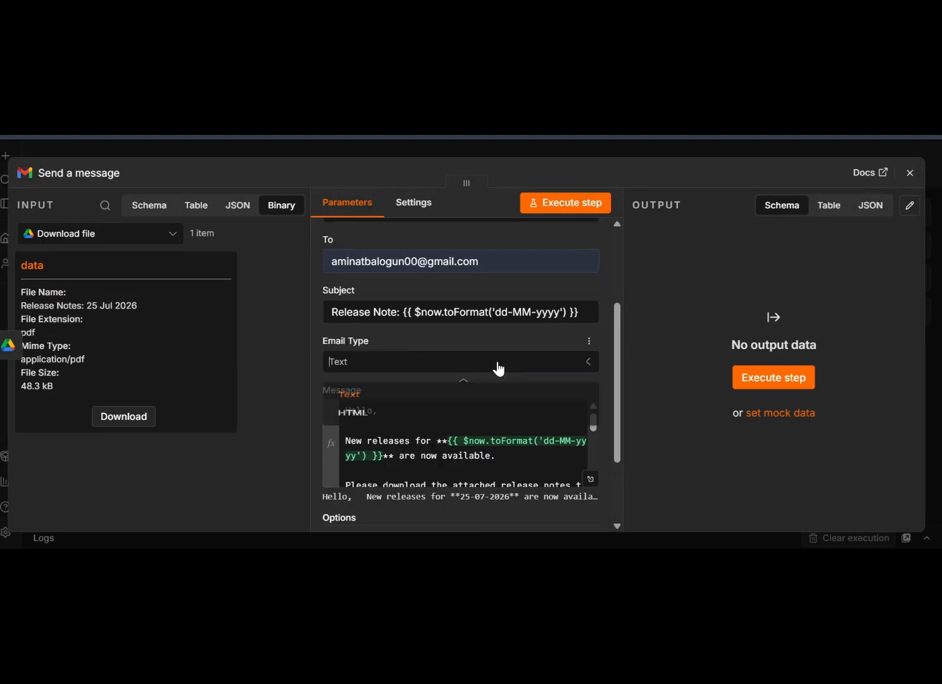
pyautogui.click(355, 411)
pyautogui.scroll(-1, 427, 385)
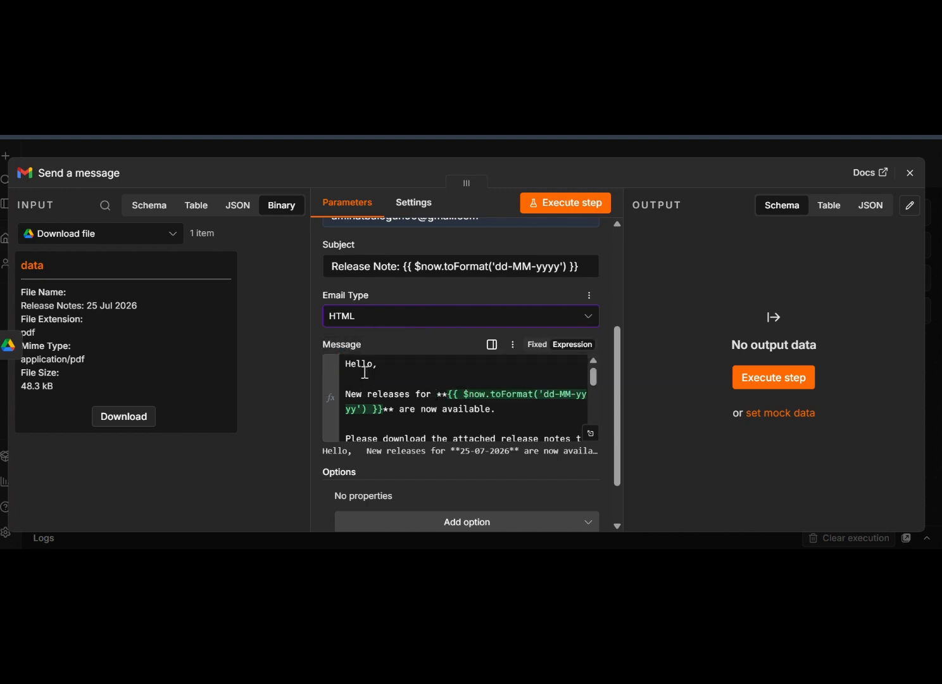
pyautogui.click(401, 265)
pyautogui.moveTo(401, 266); pyautogui.dragTo(306, 259)
pyautogui.write('Available Updates')
# Add an attachment with the field name data and set the sender name to Product Release Assistant
pyautogui.scroll(-5, 438, 406)
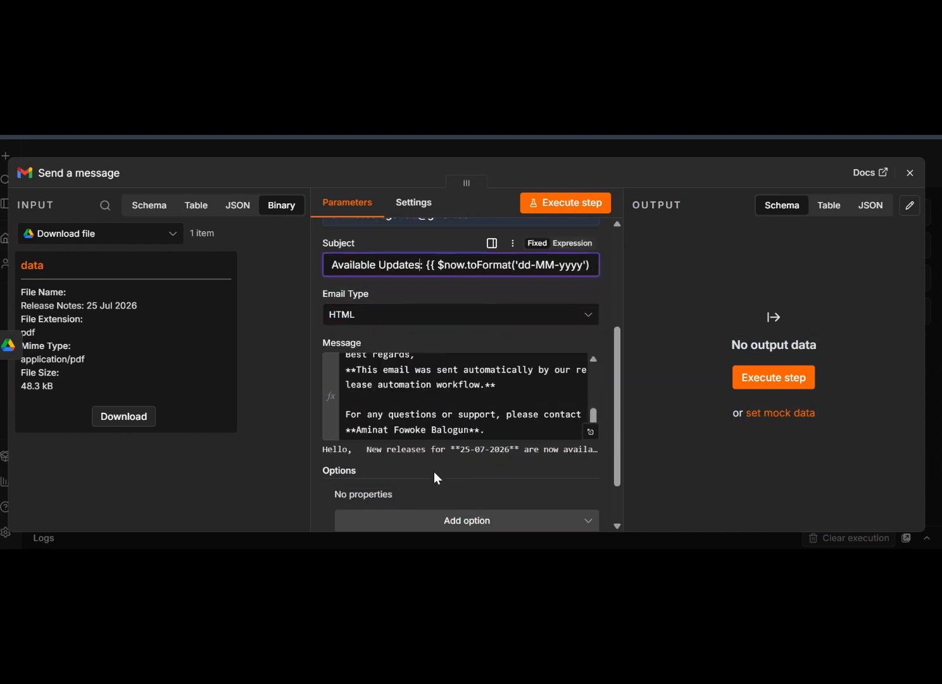
pyautogui.scroll(-1, 434, 472)
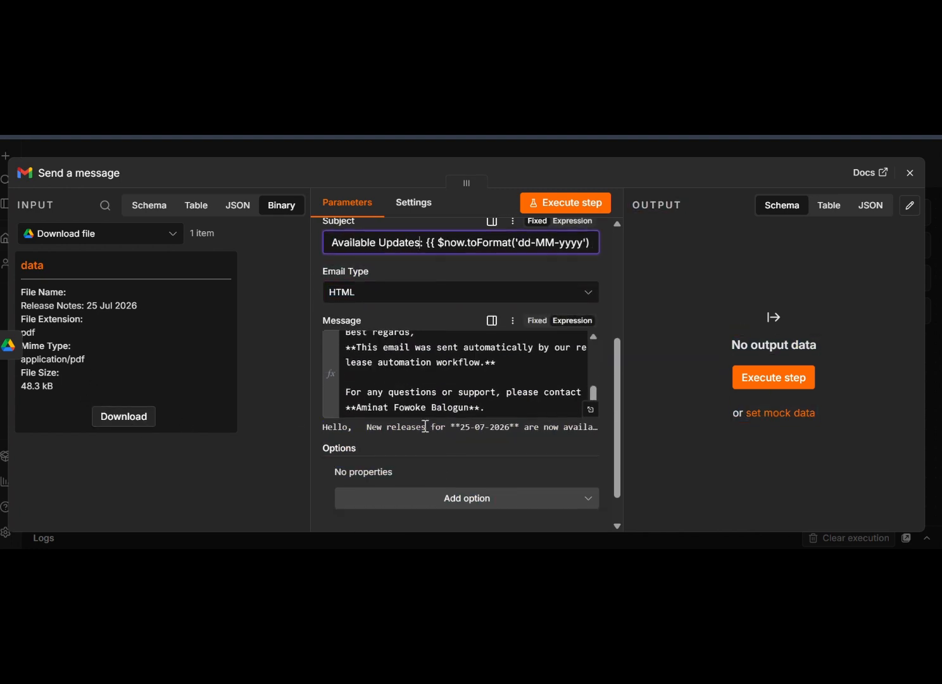
pyautogui.scroll(-1, 430, 436)
pyautogui.click(442, 459)
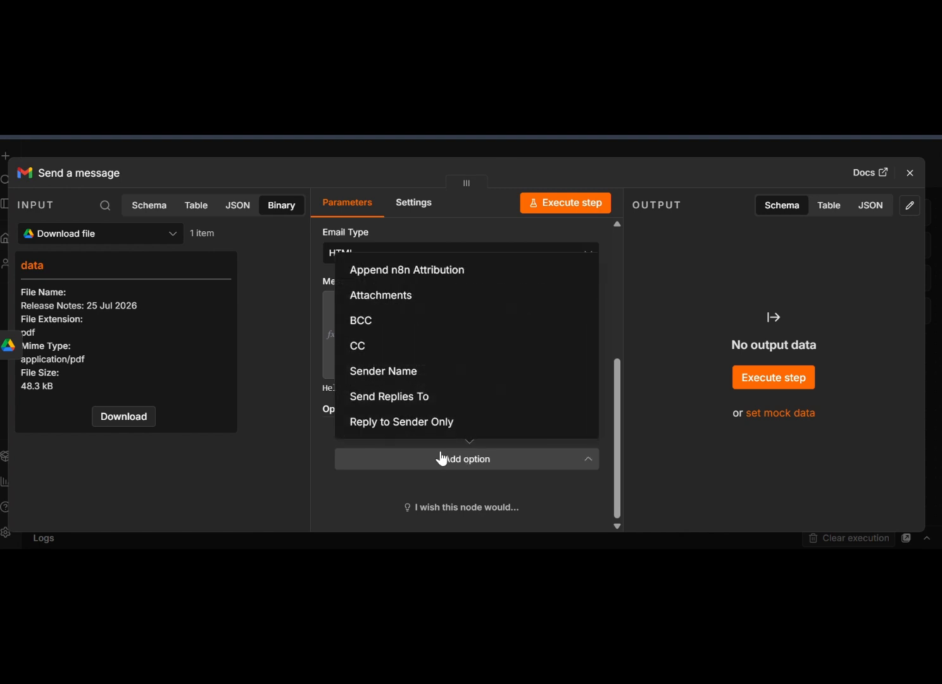
pyautogui.click(392, 308)
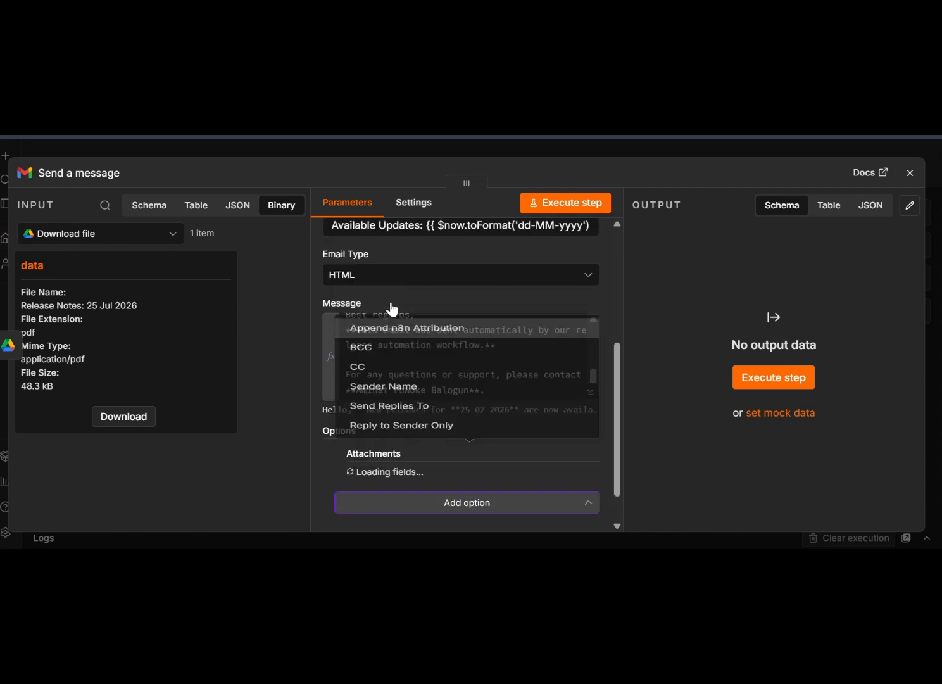
pyautogui.scroll(-1, 418, 424)
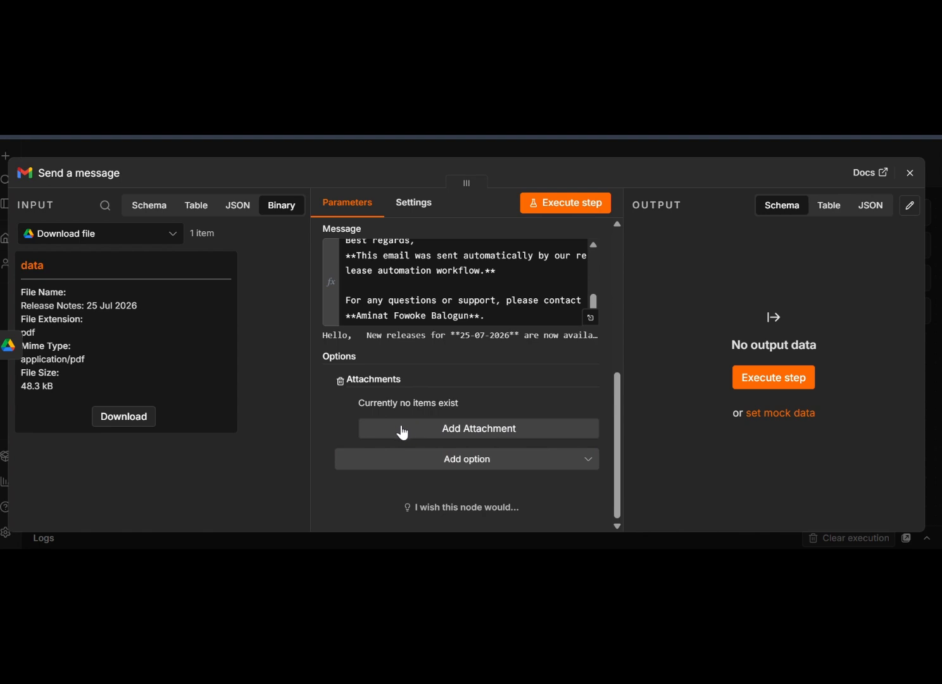
pyautogui.click(402, 430)
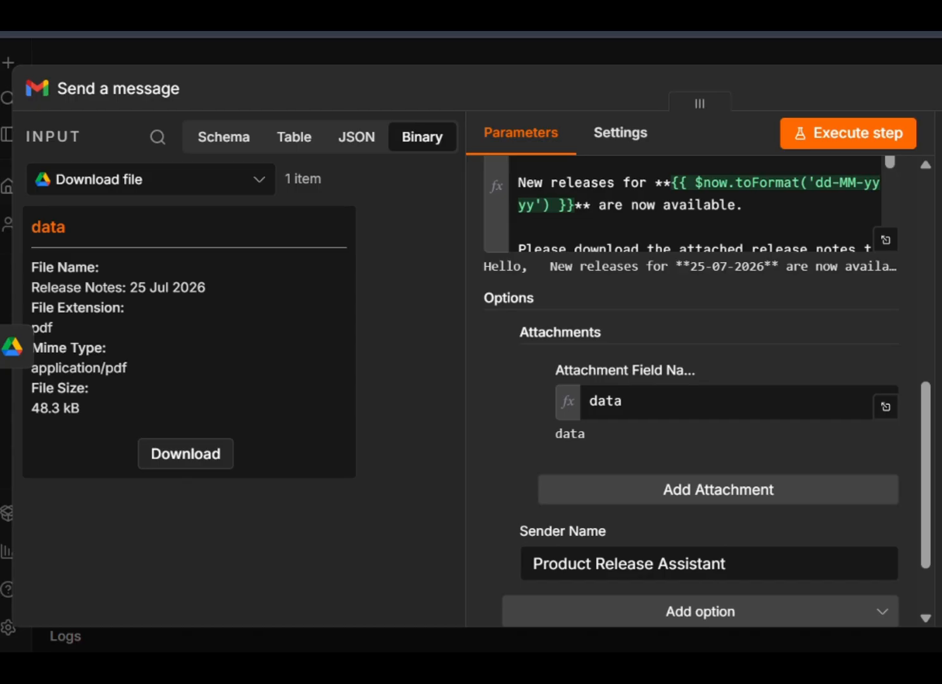
# Run the Send a message step and expand the error details from Gmail
pyautogui.click(879, 136)
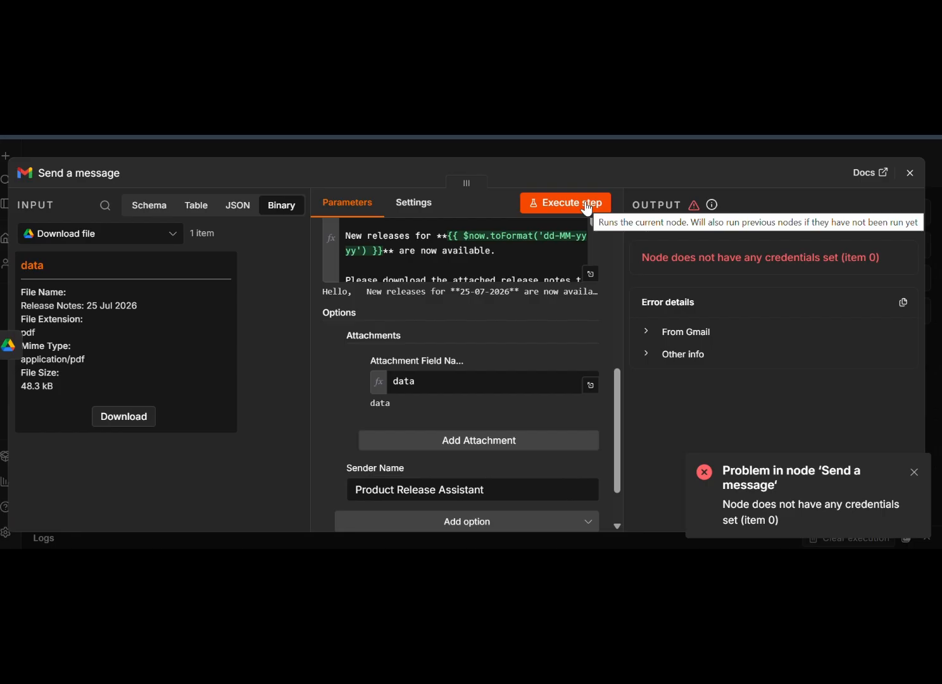
pyautogui.click(655, 343)
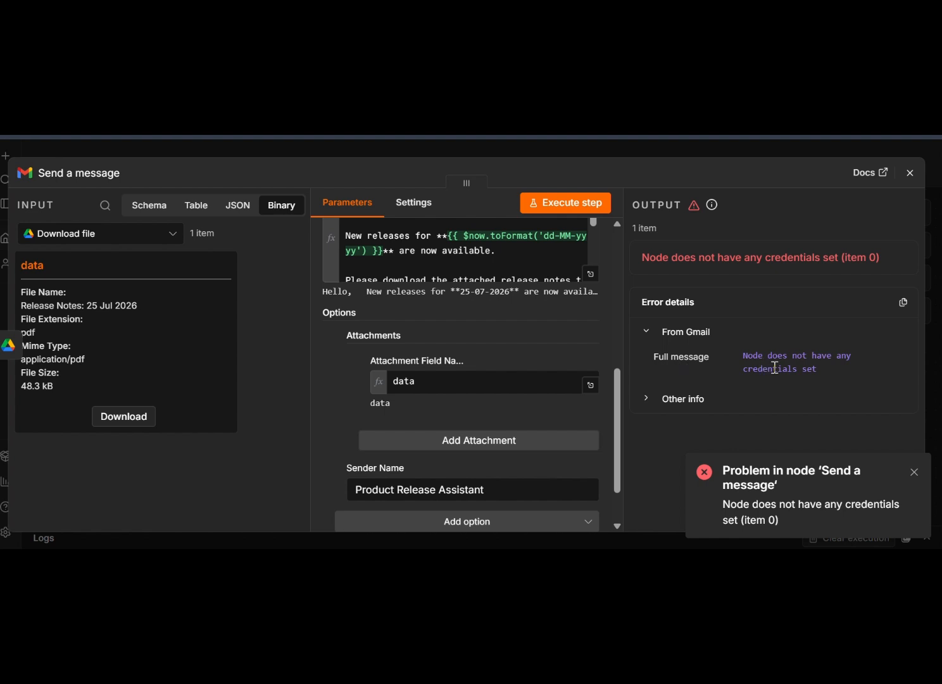
# Set up a Gmail OAuth2 credential for the node with the client ID and client secret, and save it
pyautogui.scroll(10, 504, 394)
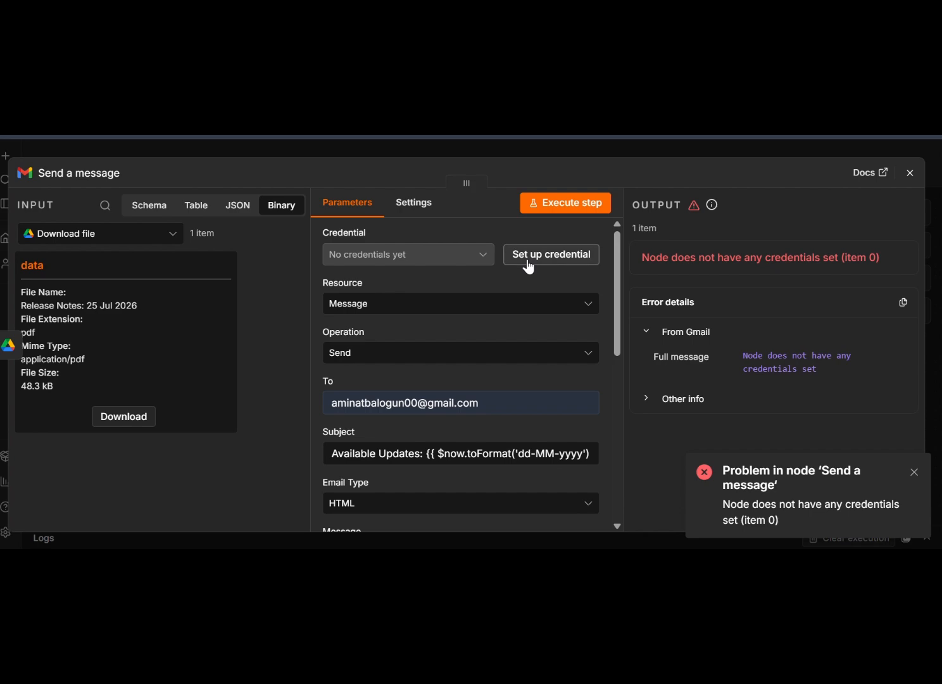
pyautogui.click(551, 256)
pyautogui.scroll(-2, 519, 266)
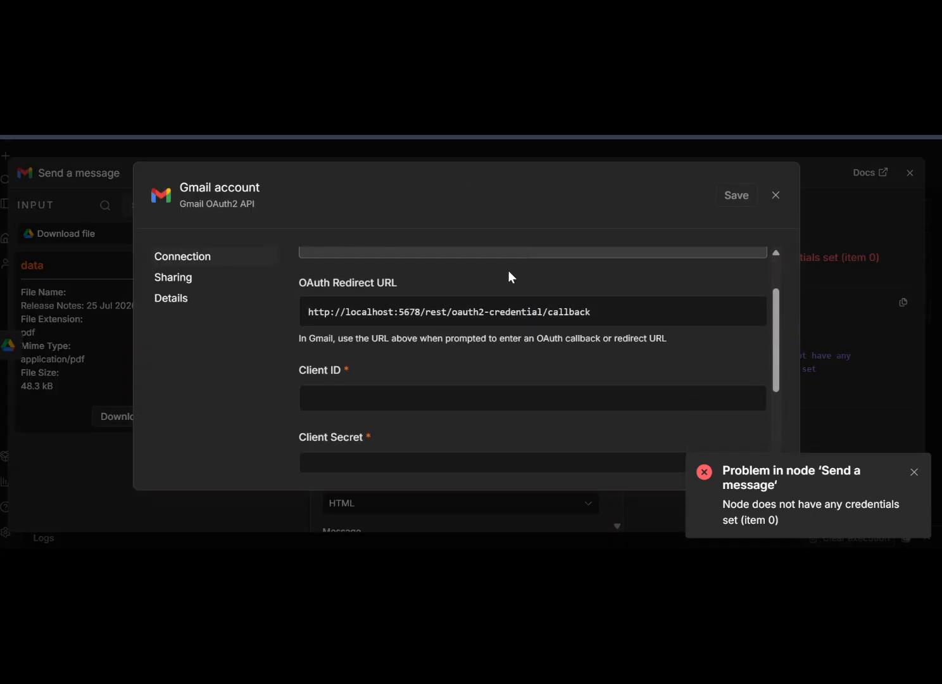
pyautogui.scroll(-1, 412, 412)
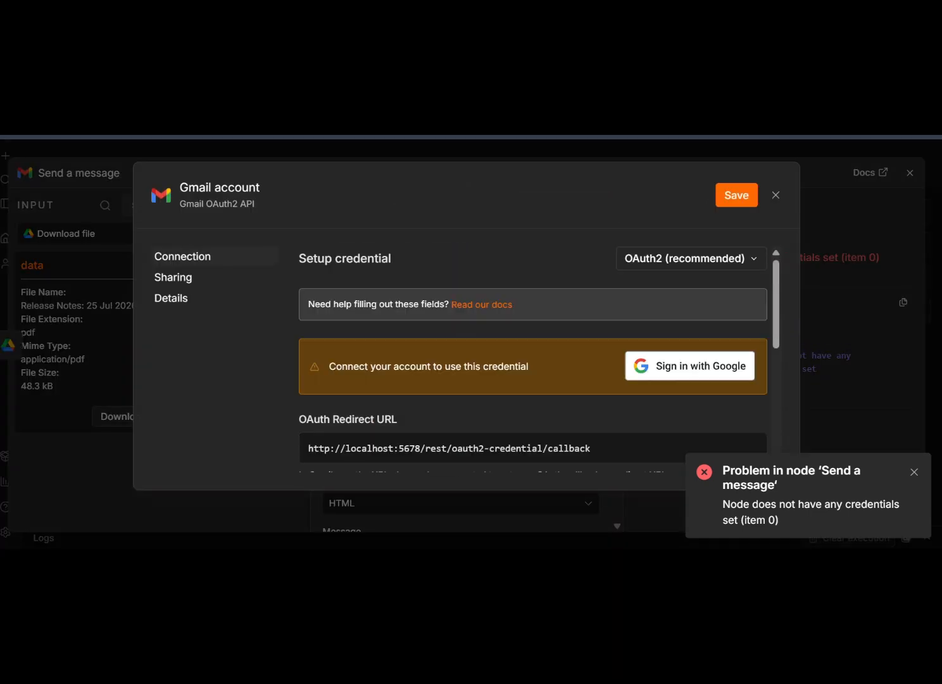
pyautogui.click(727, 202)
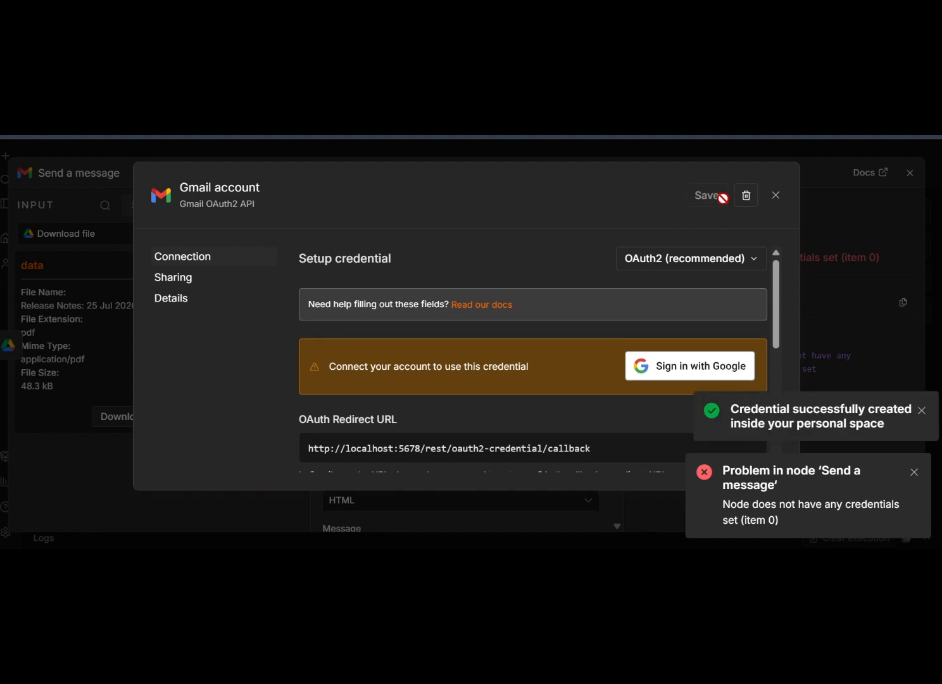
pyautogui.click(914, 472)
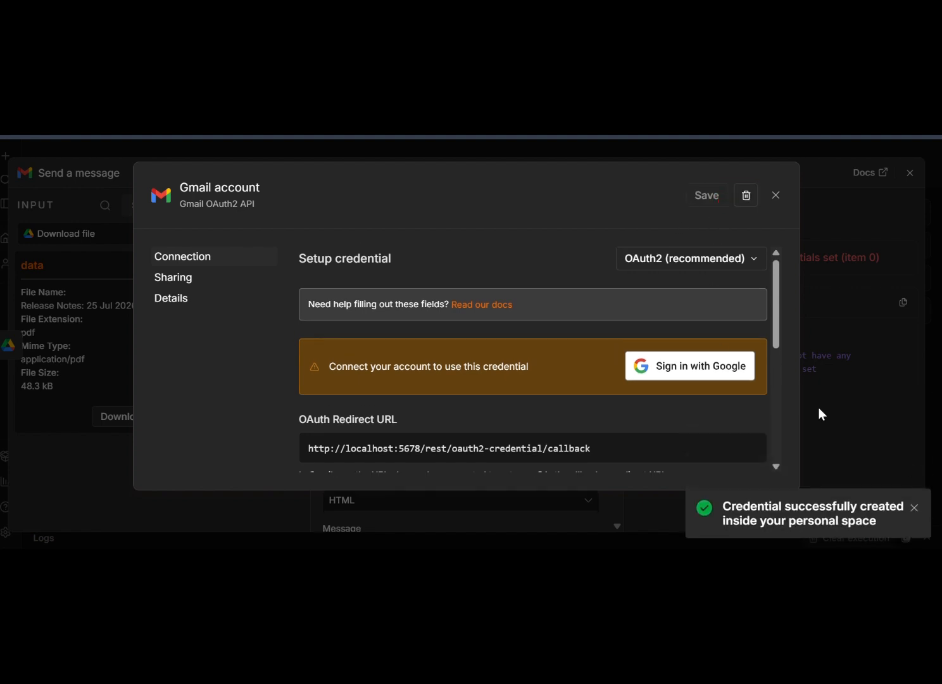
# Sign in with the Google account, grant n8n user release all the requested access, and decline the browser's password update
pyautogui.click(696, 362)
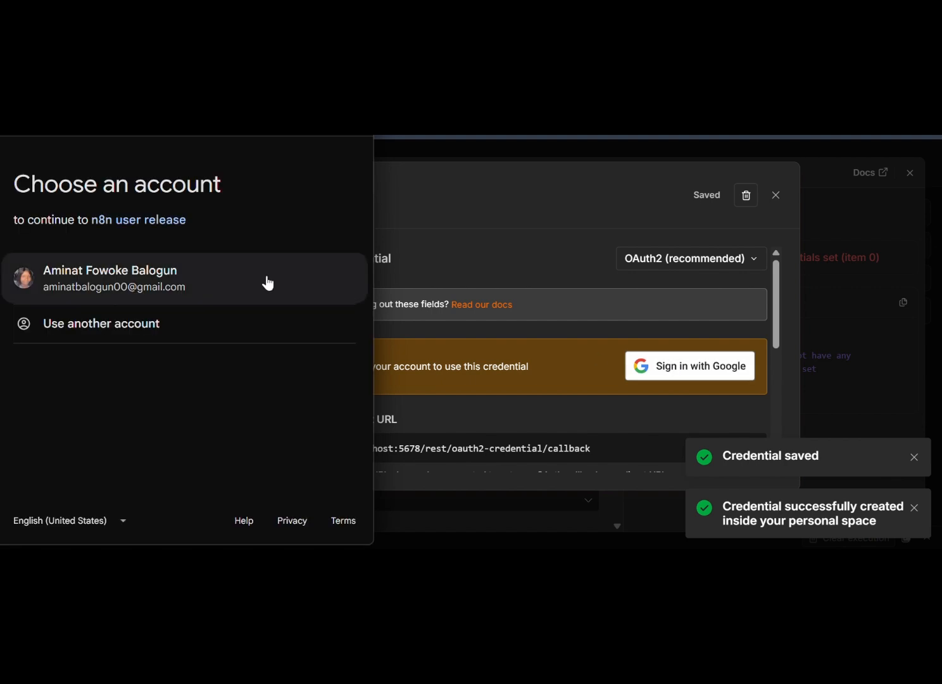
pyautogui.click(258, 278)
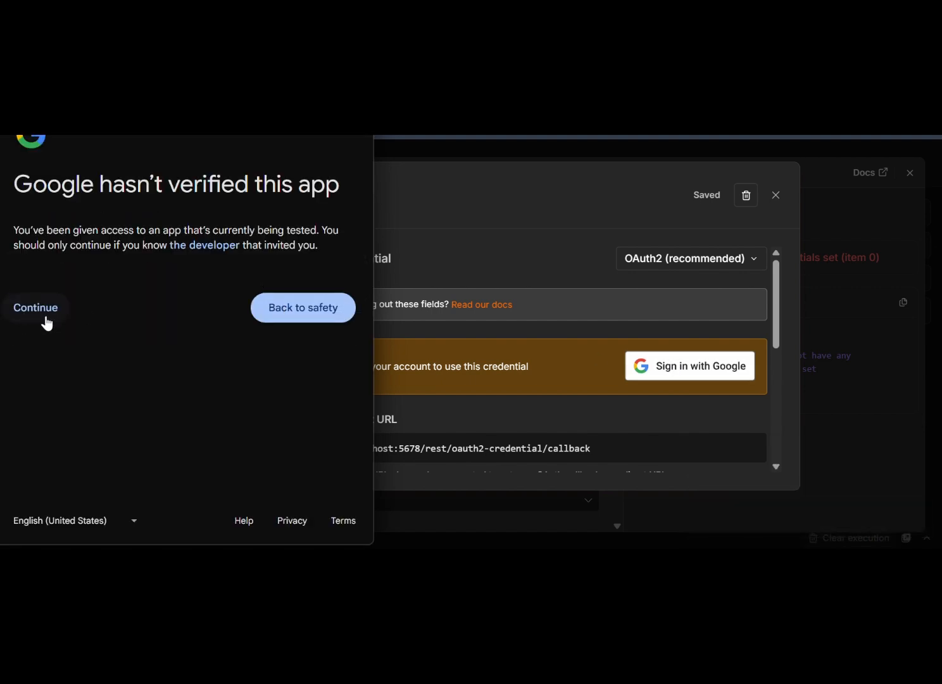
pyautogui.click(46, 315)
pyautogui.click(25, 340)
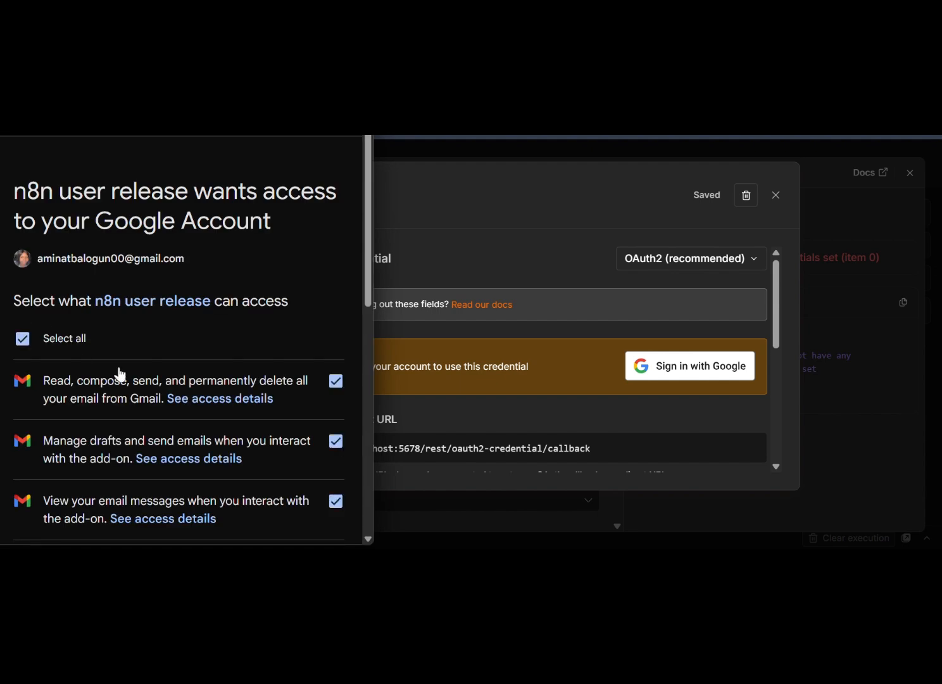
pyautogui.scroll(-10, 231, 420)
pyautogui.click(243, 462)
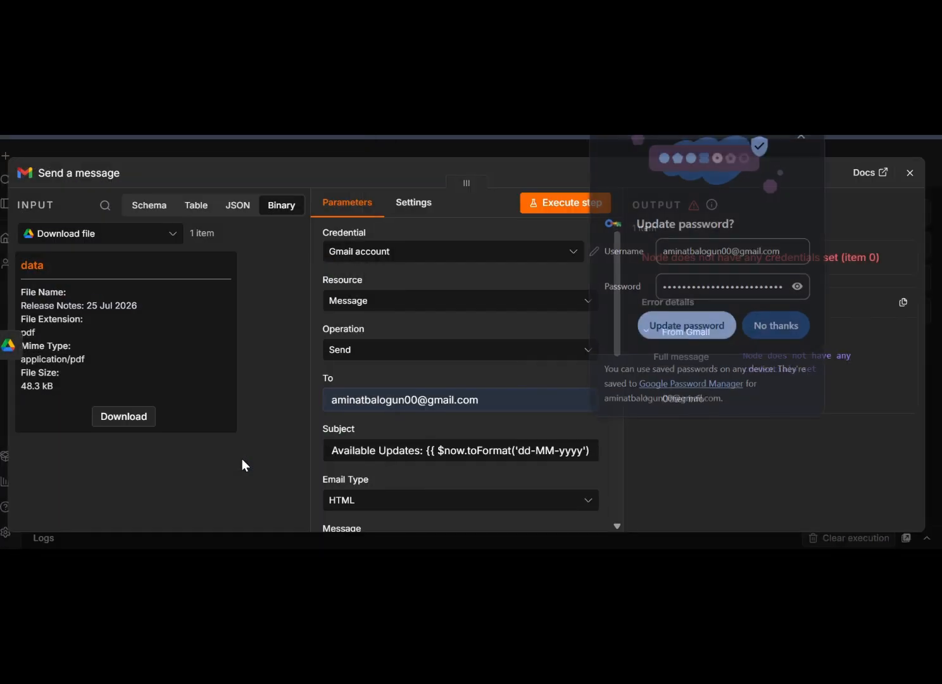
pyautogui.click(765, 324)
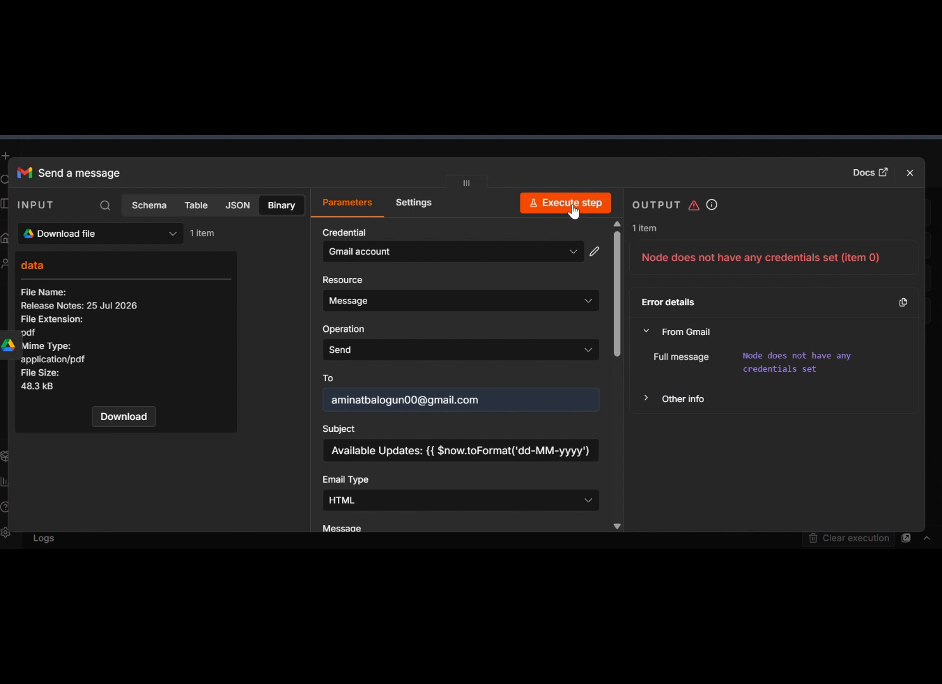
# Run the Send a message step, open the link from its error to enable the Gmail API in Google Cloud, and rerun the step
pyautogui.click(572, 203)
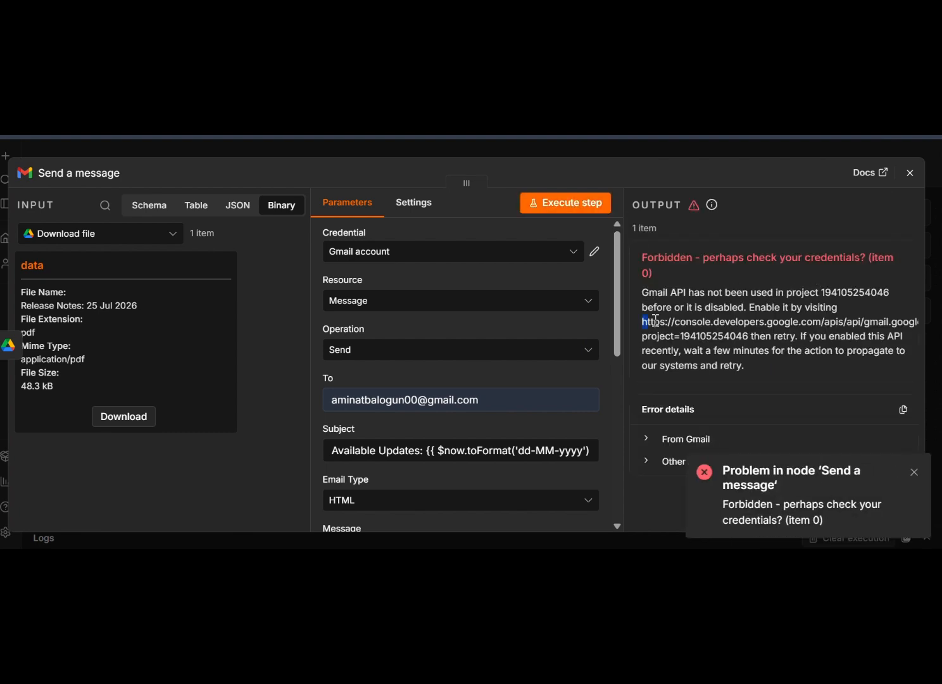
pyautogui.moveTo(643, 322); pyautogui.dragTo(744, 336)
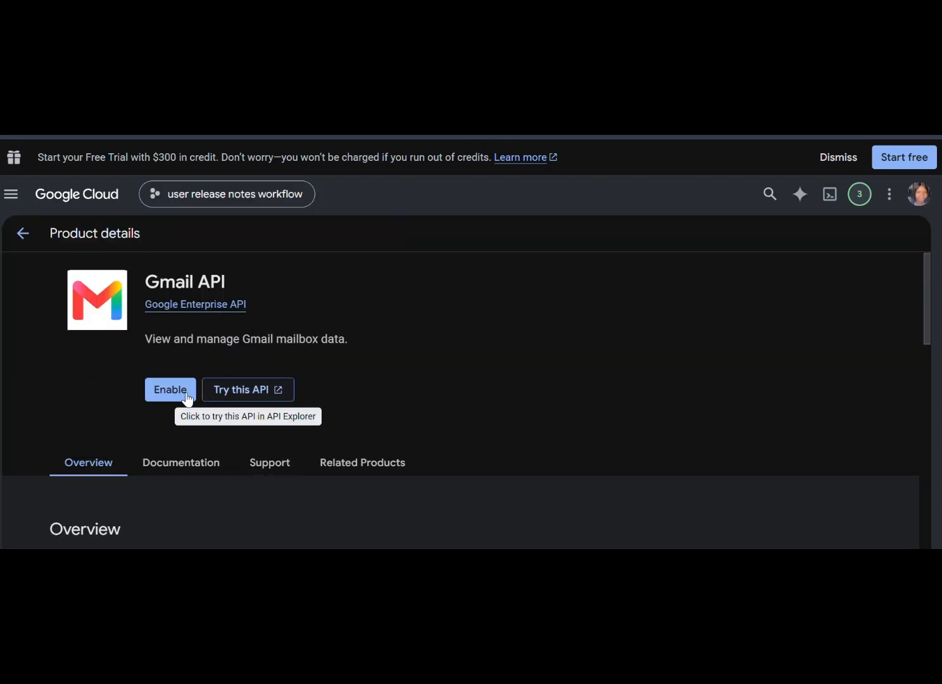
pyautogui.click(170, 393)
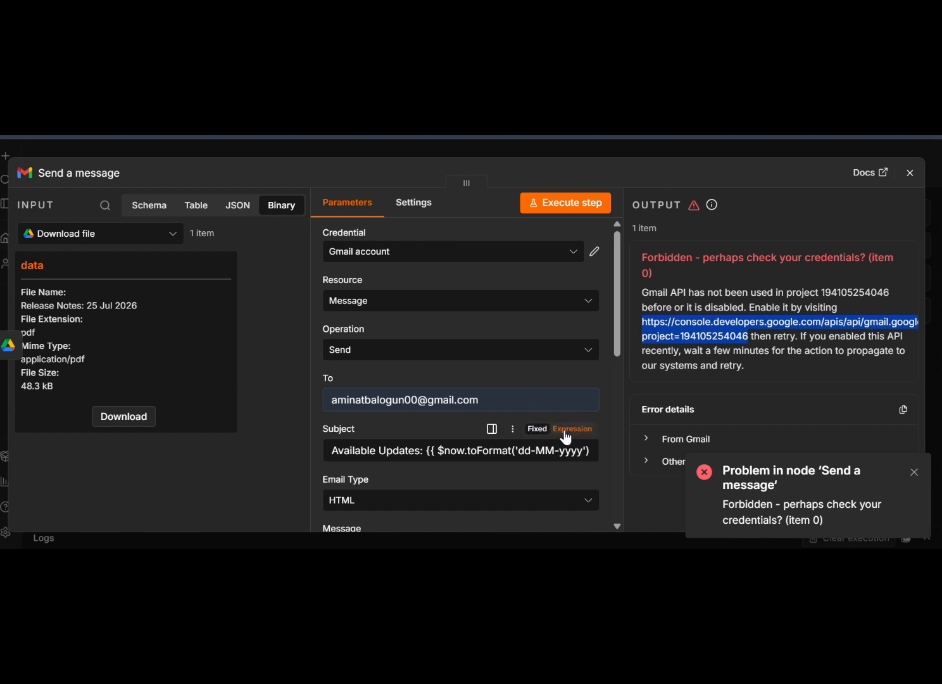
pyautogui.click(539, 207)
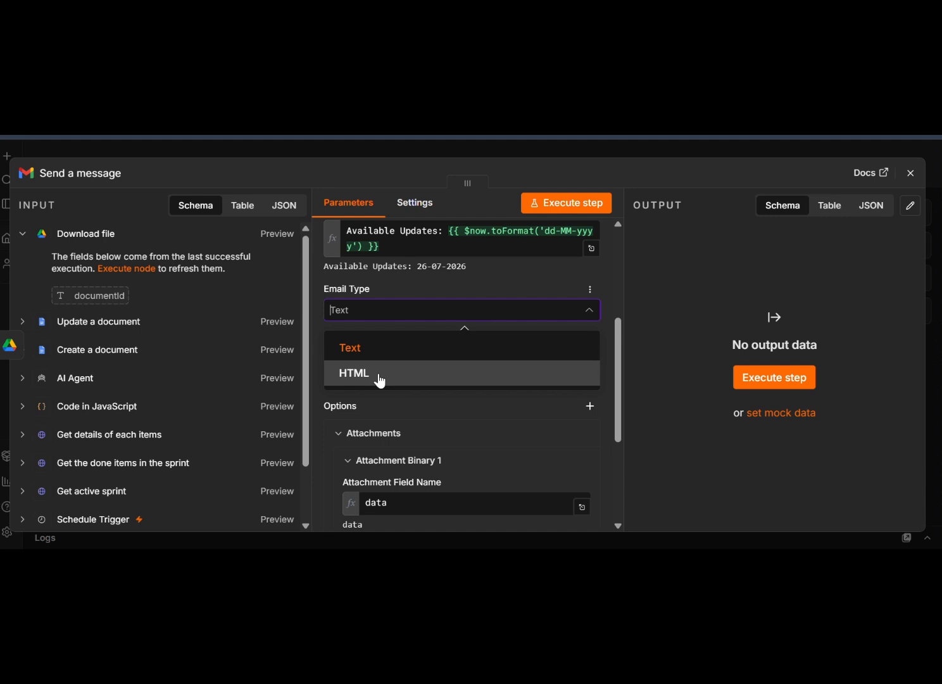
# Set the Send a message node's Email Type to HTML and paste the release notes HTML template as the Message expression
pyautogui.click(378, 376)
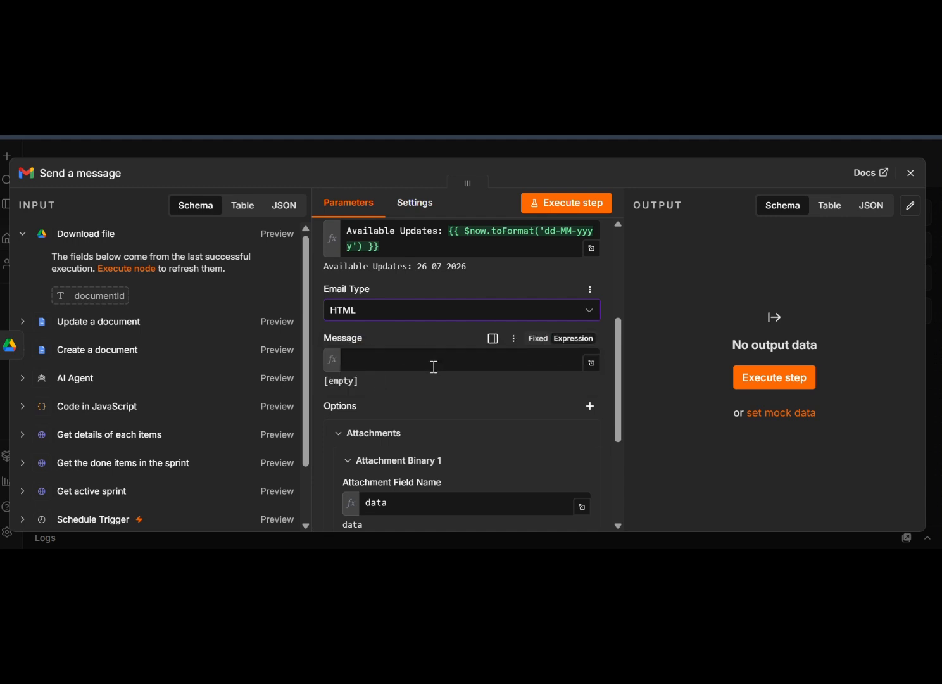
pyautogui.click(592, 361)
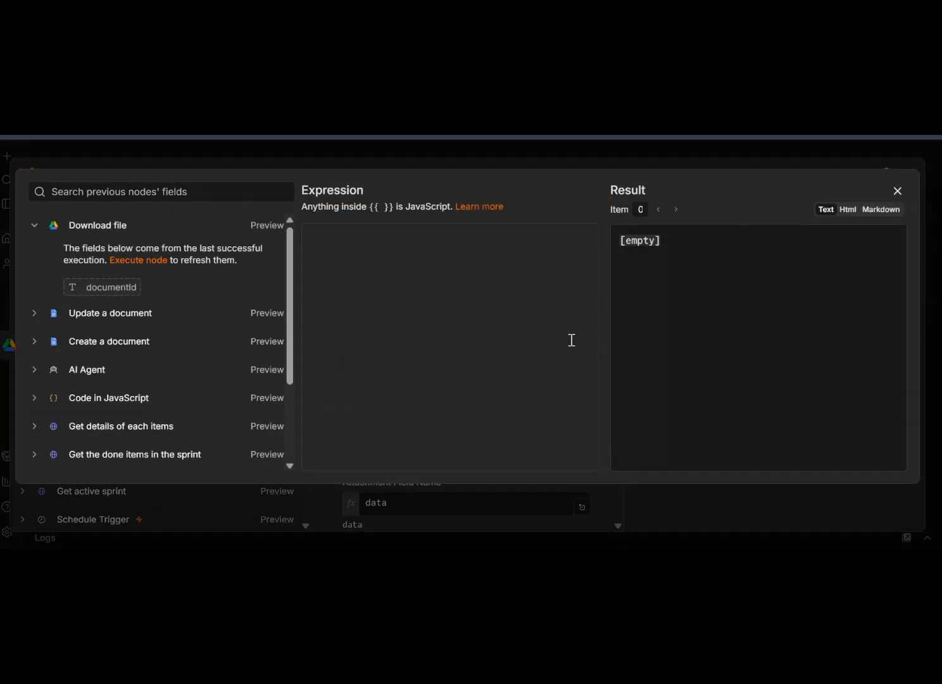
pyautogui.hotkey('ctrl', 'v')
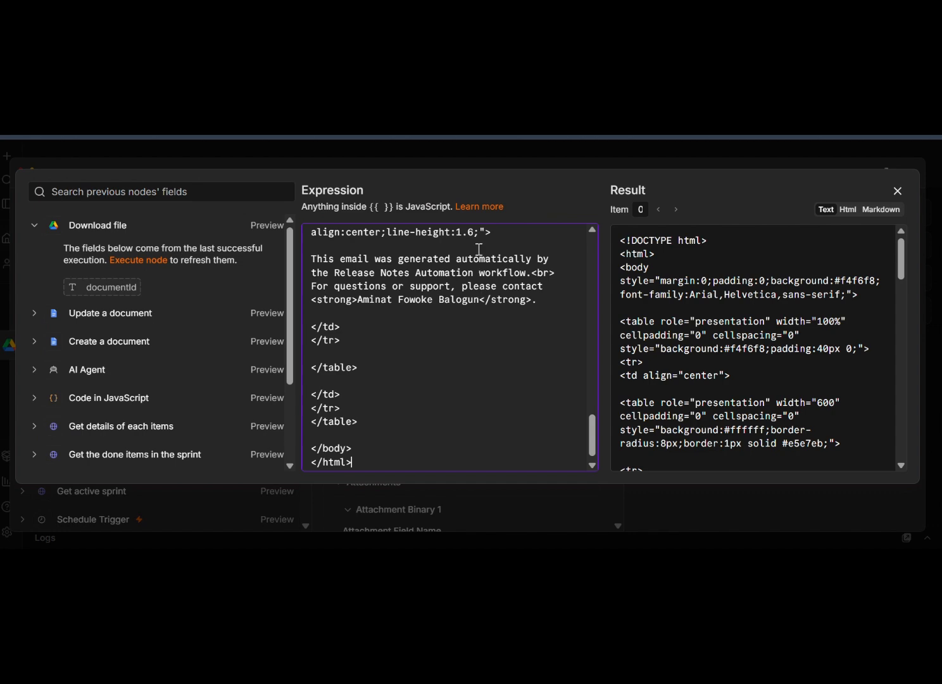
pyautogui.scroll(8, 513, 340)
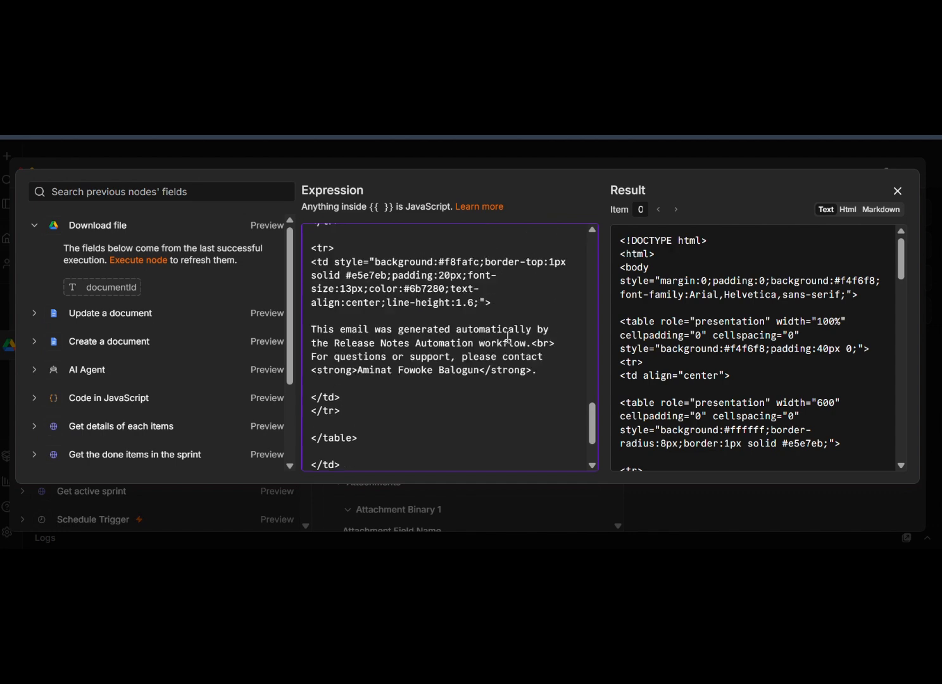
pyautogui.scroll(10, 508, 337)
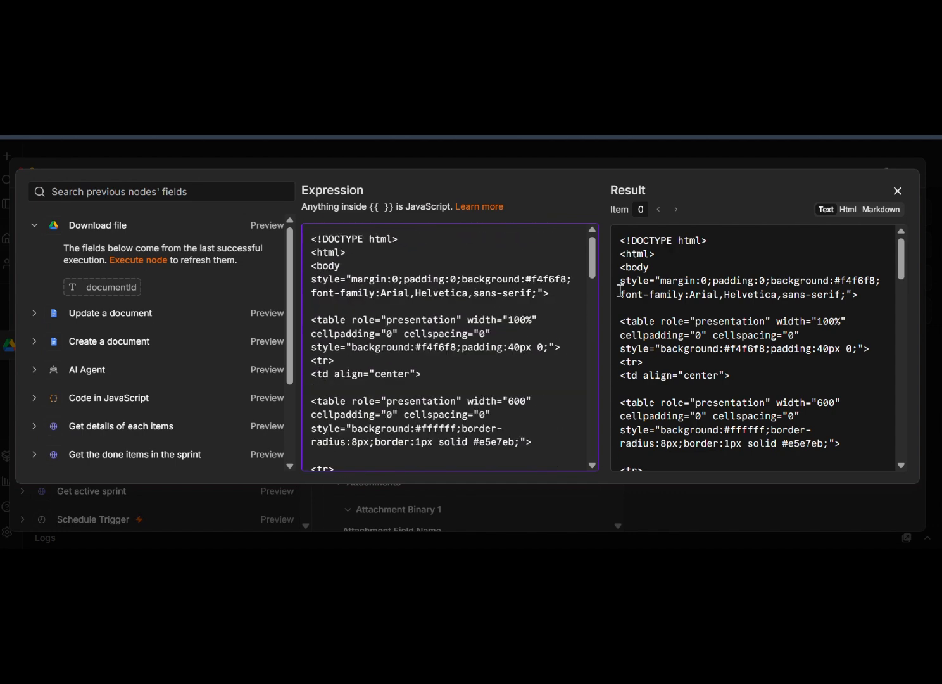
# Preview the Message expression's result as rendered HTML and review the email from its heading to its footer
pyautogui.click(848, 212)
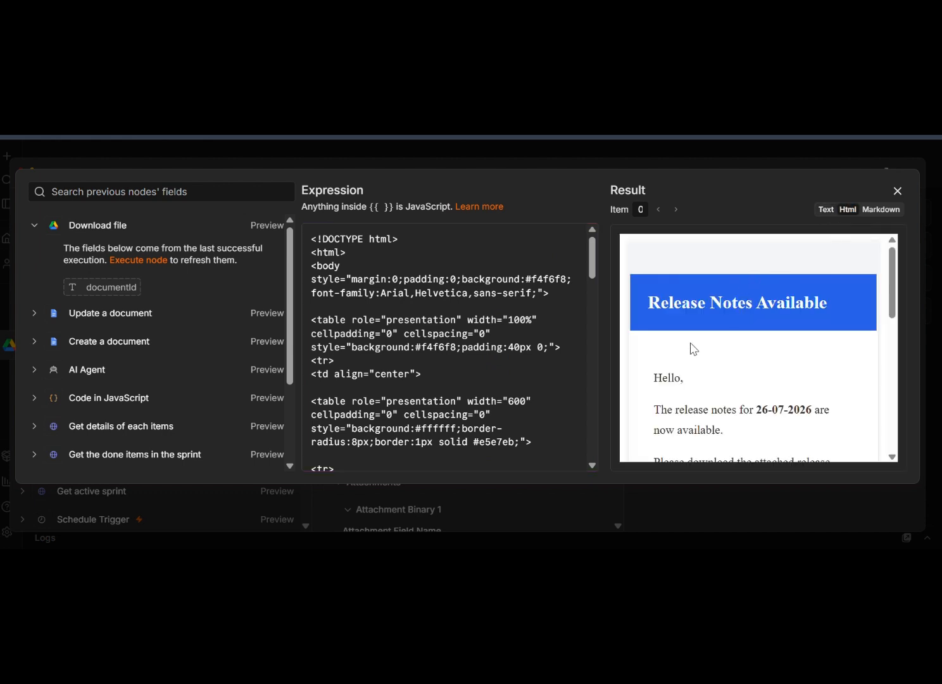
pyautogui.scroll(-3, 695, 329)
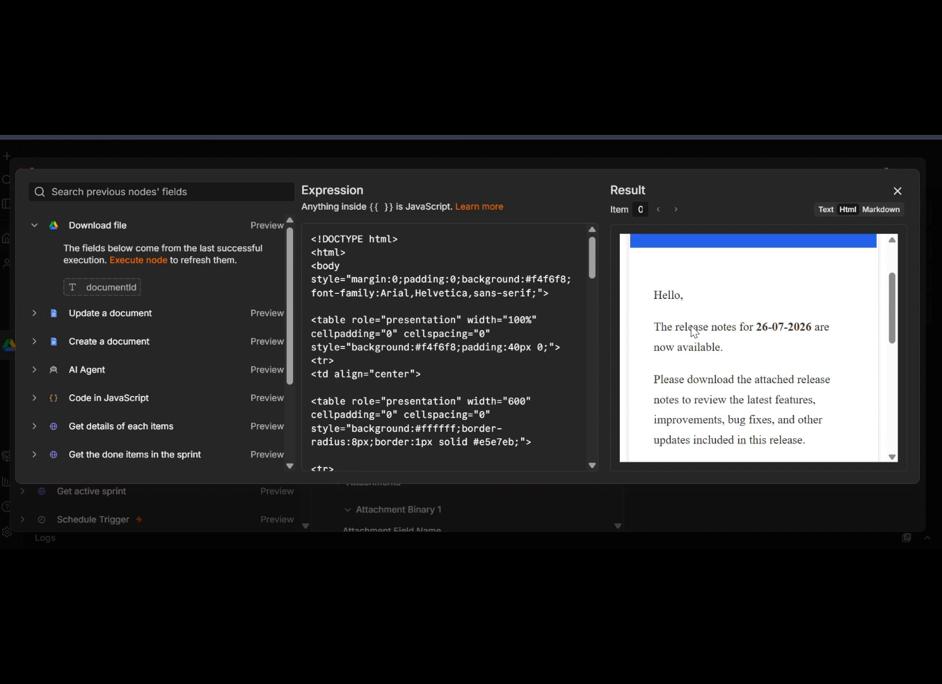
pyautogui.scroll(-6, 695, 331)
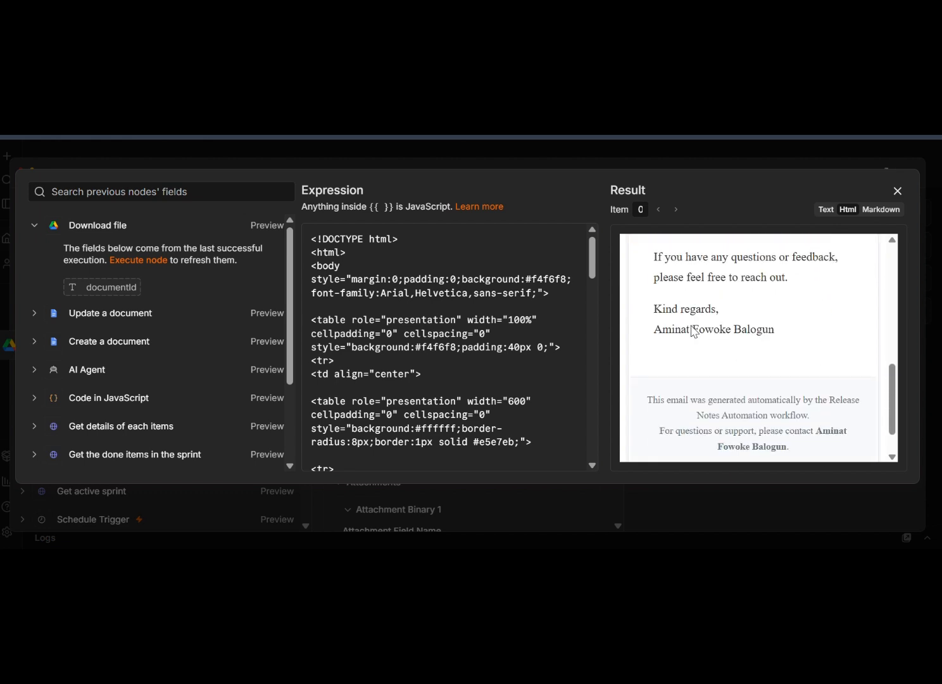
pyautogui.scroll(-2, 693, 331)
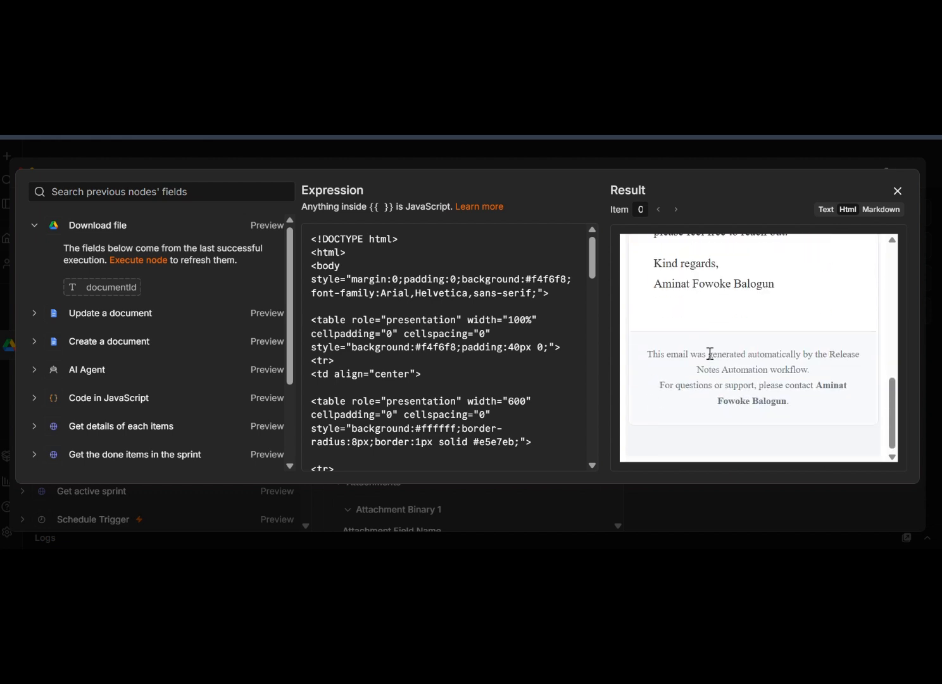
pyautogui.scroll(1, 710, 353)
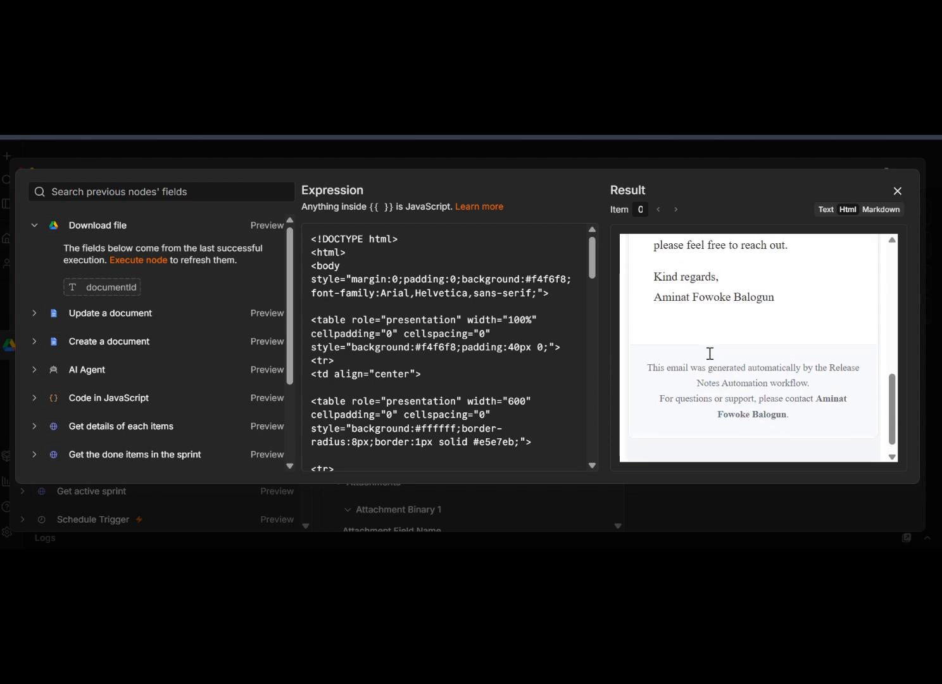
pyautogui.scroll(8, 710, 353)
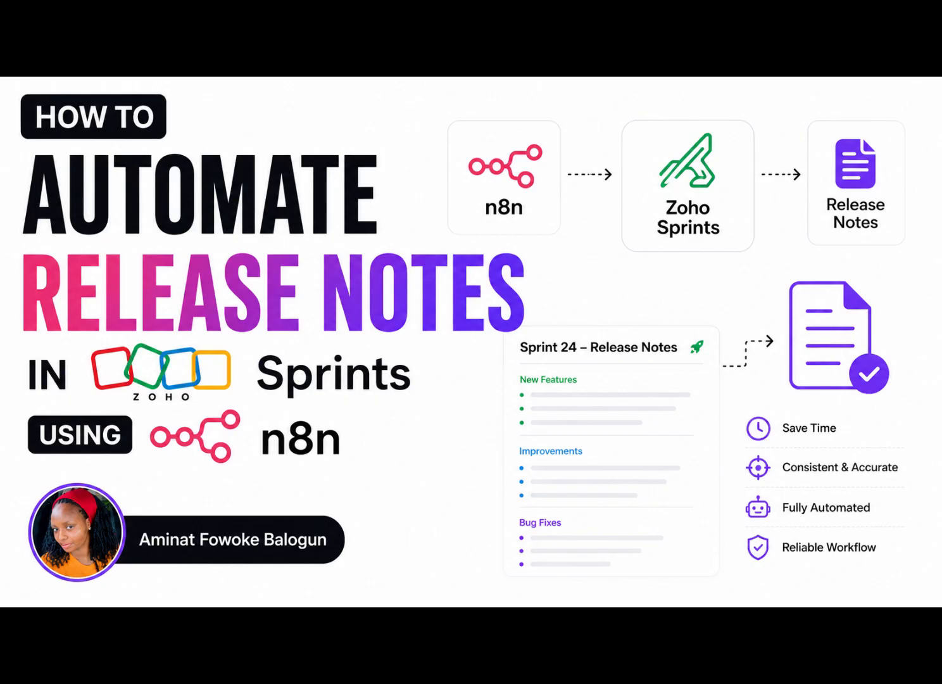